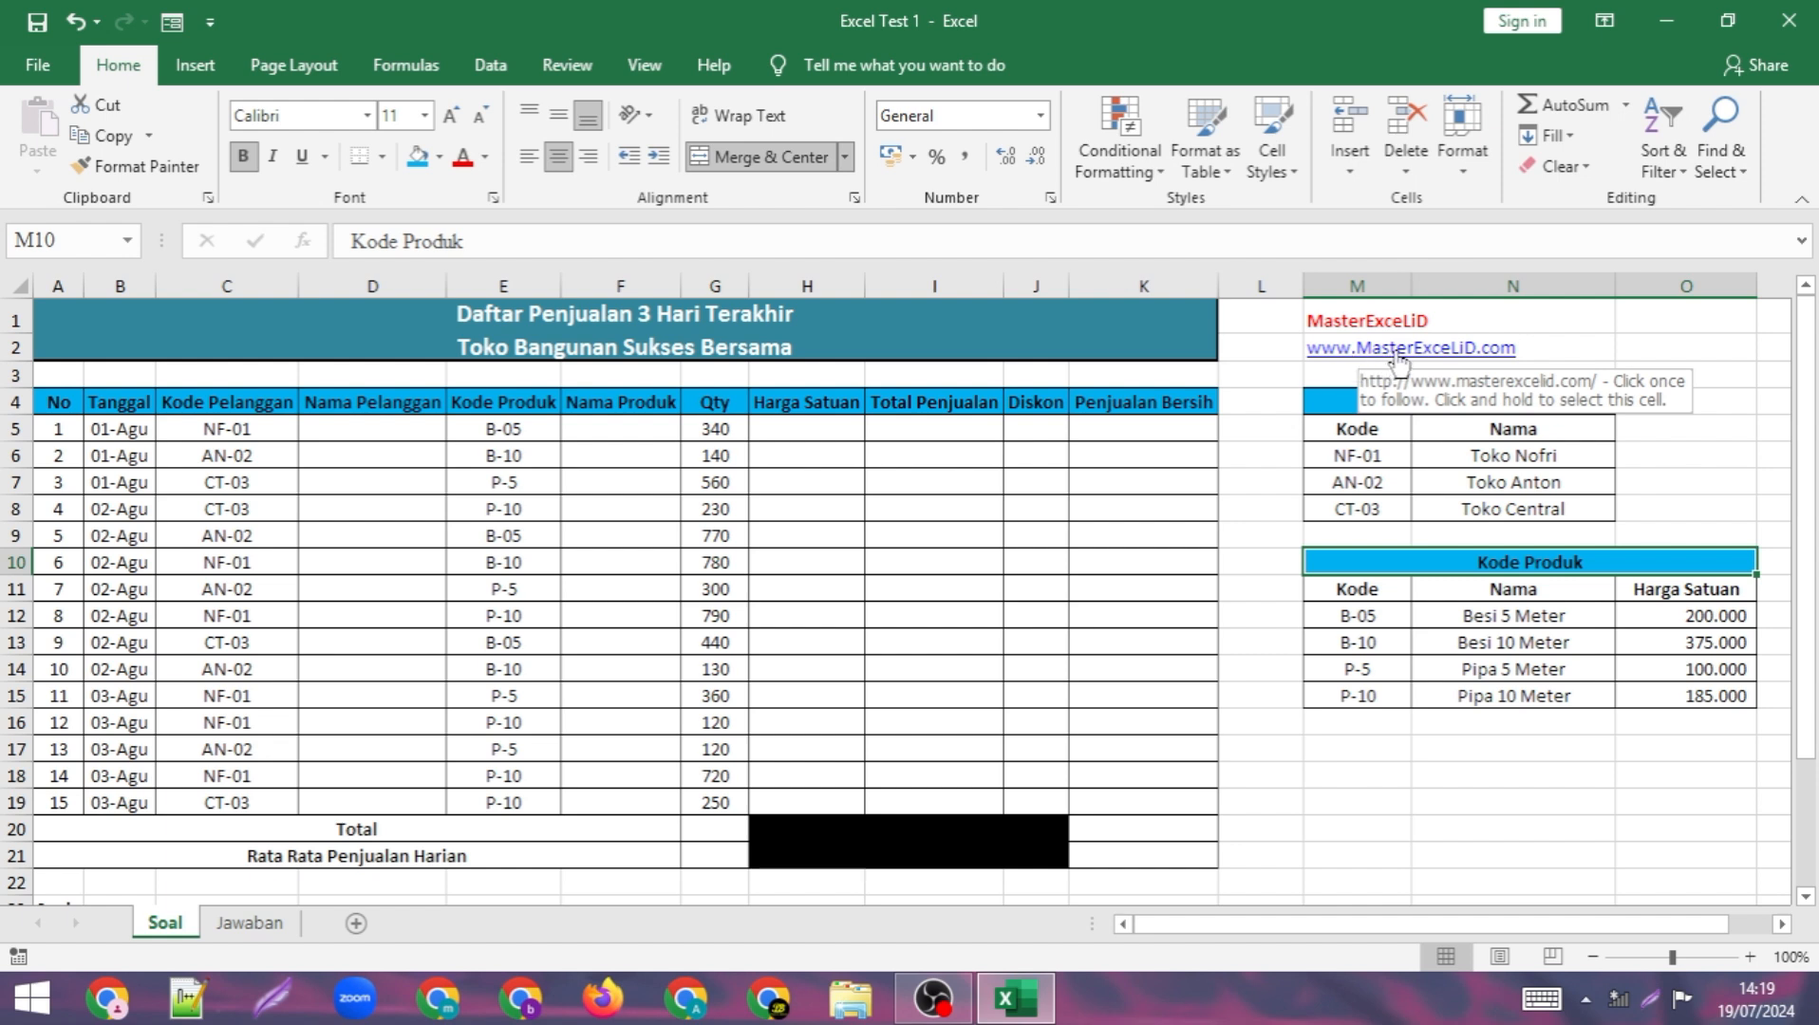
- Review the sales table, the Kode Pelanggan and Kode Produk tables, and the five tasks listed under Soal
{"action": "scroll", "coordinate": [1072, 431], "scroll_direction": "down", "scroll_amount": 2}
{"action": "scroll", "coordinate": [1071, 431], "scroll_direction": "down", "scroll_amount": 2}
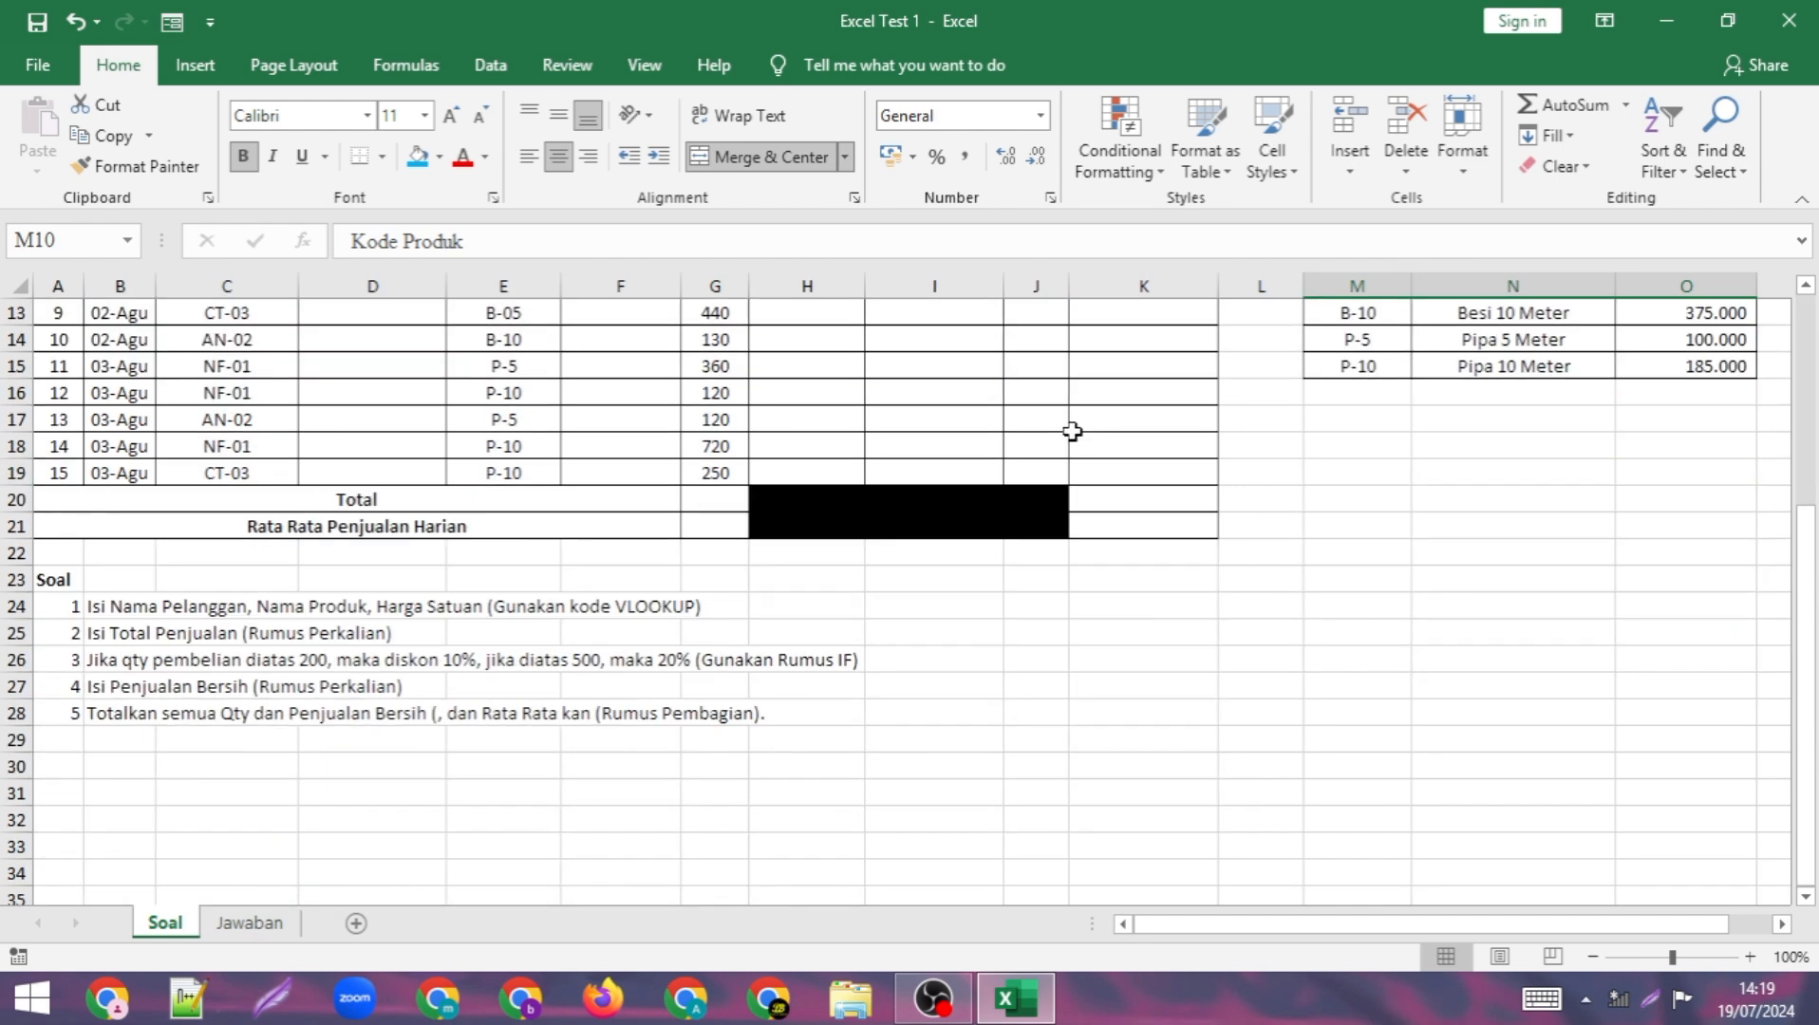
{"action": "scroll", "coordinate": [1071, 431], "scroll_direction": "up", "scroll_amount": 2}
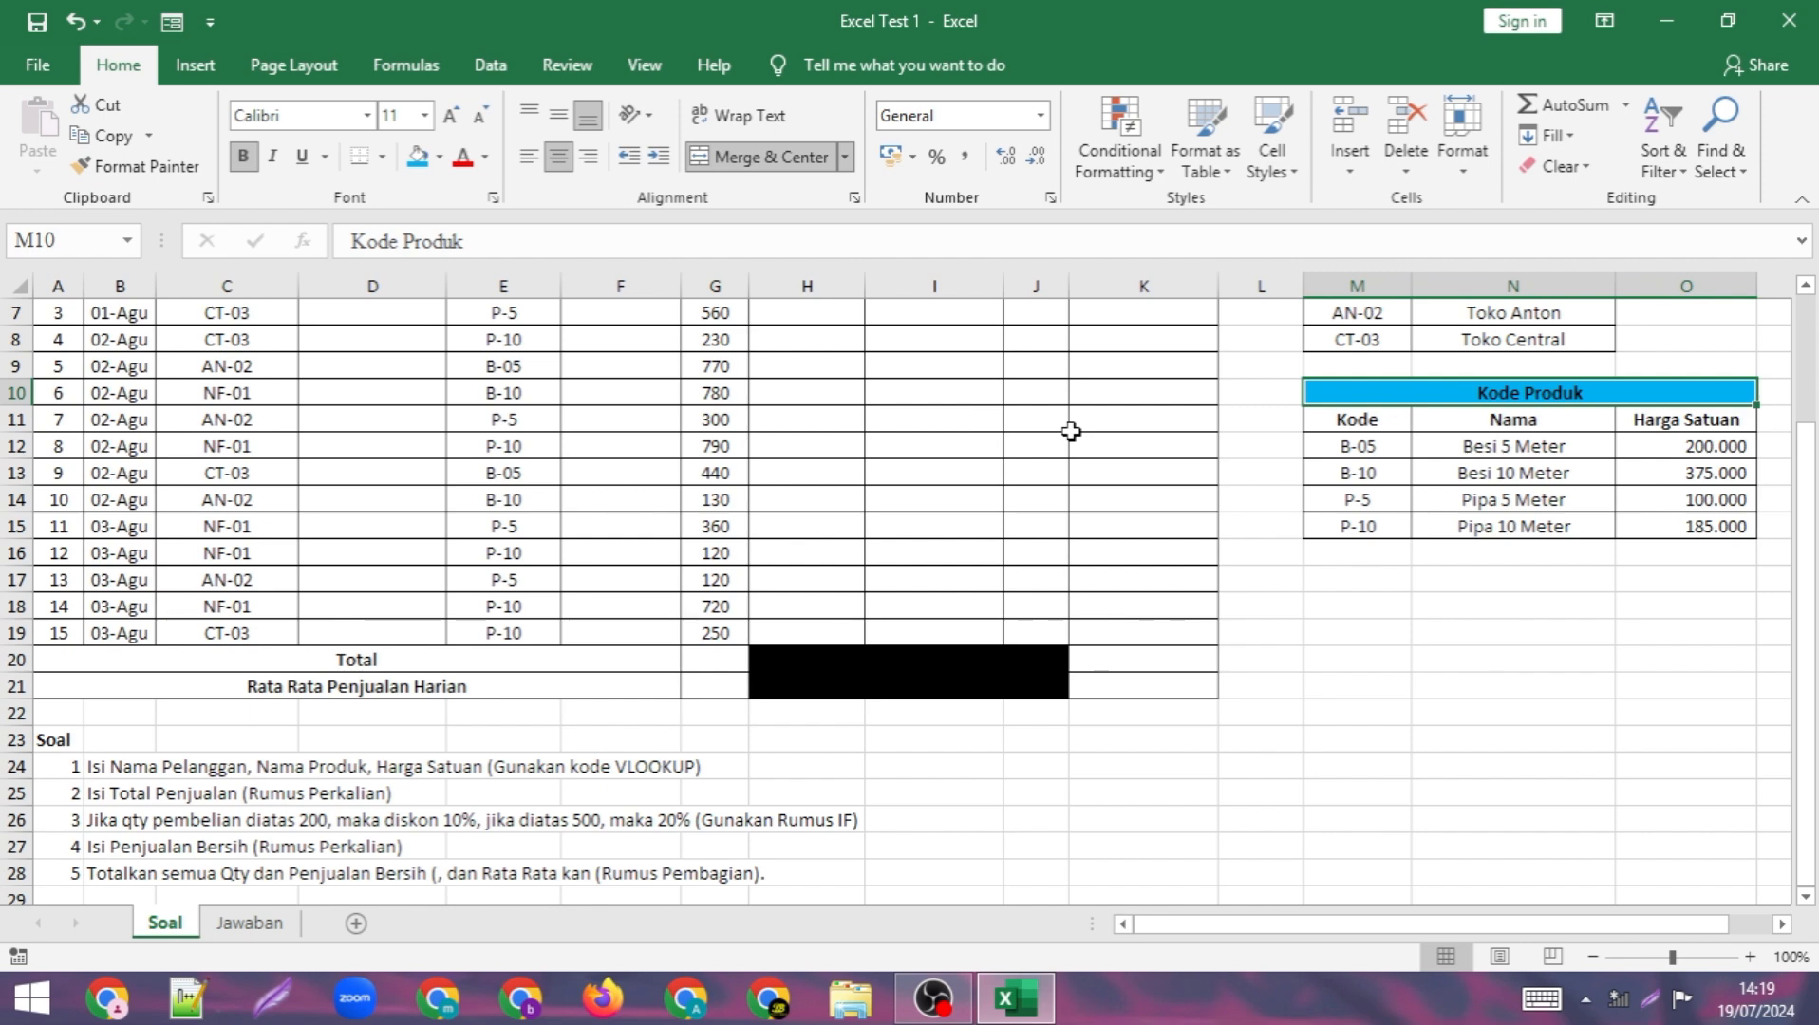
{"action": "scroll", "coordinate": [1071, 431], "scroll_direction": "up", "scroll_amount": 2}
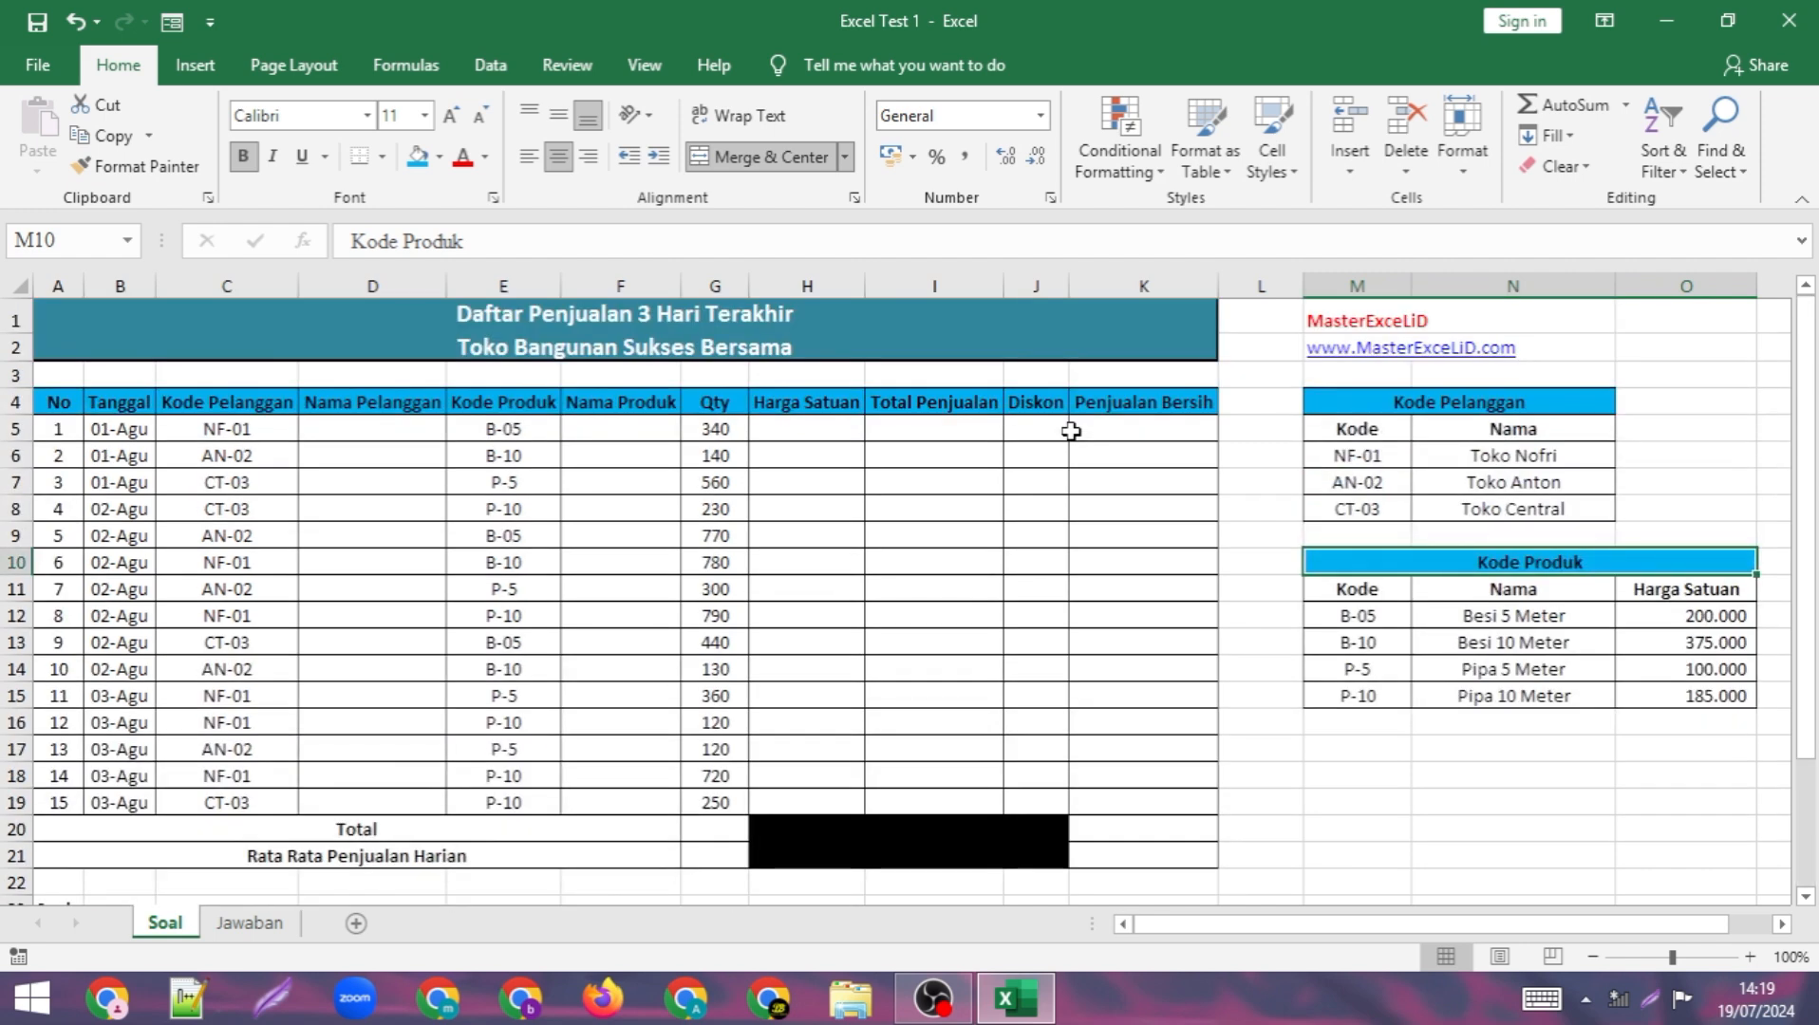
{"action": "scroll", "coordinate": [1067, 431], "scroll_direction": "down", "scroll_amount": 2}
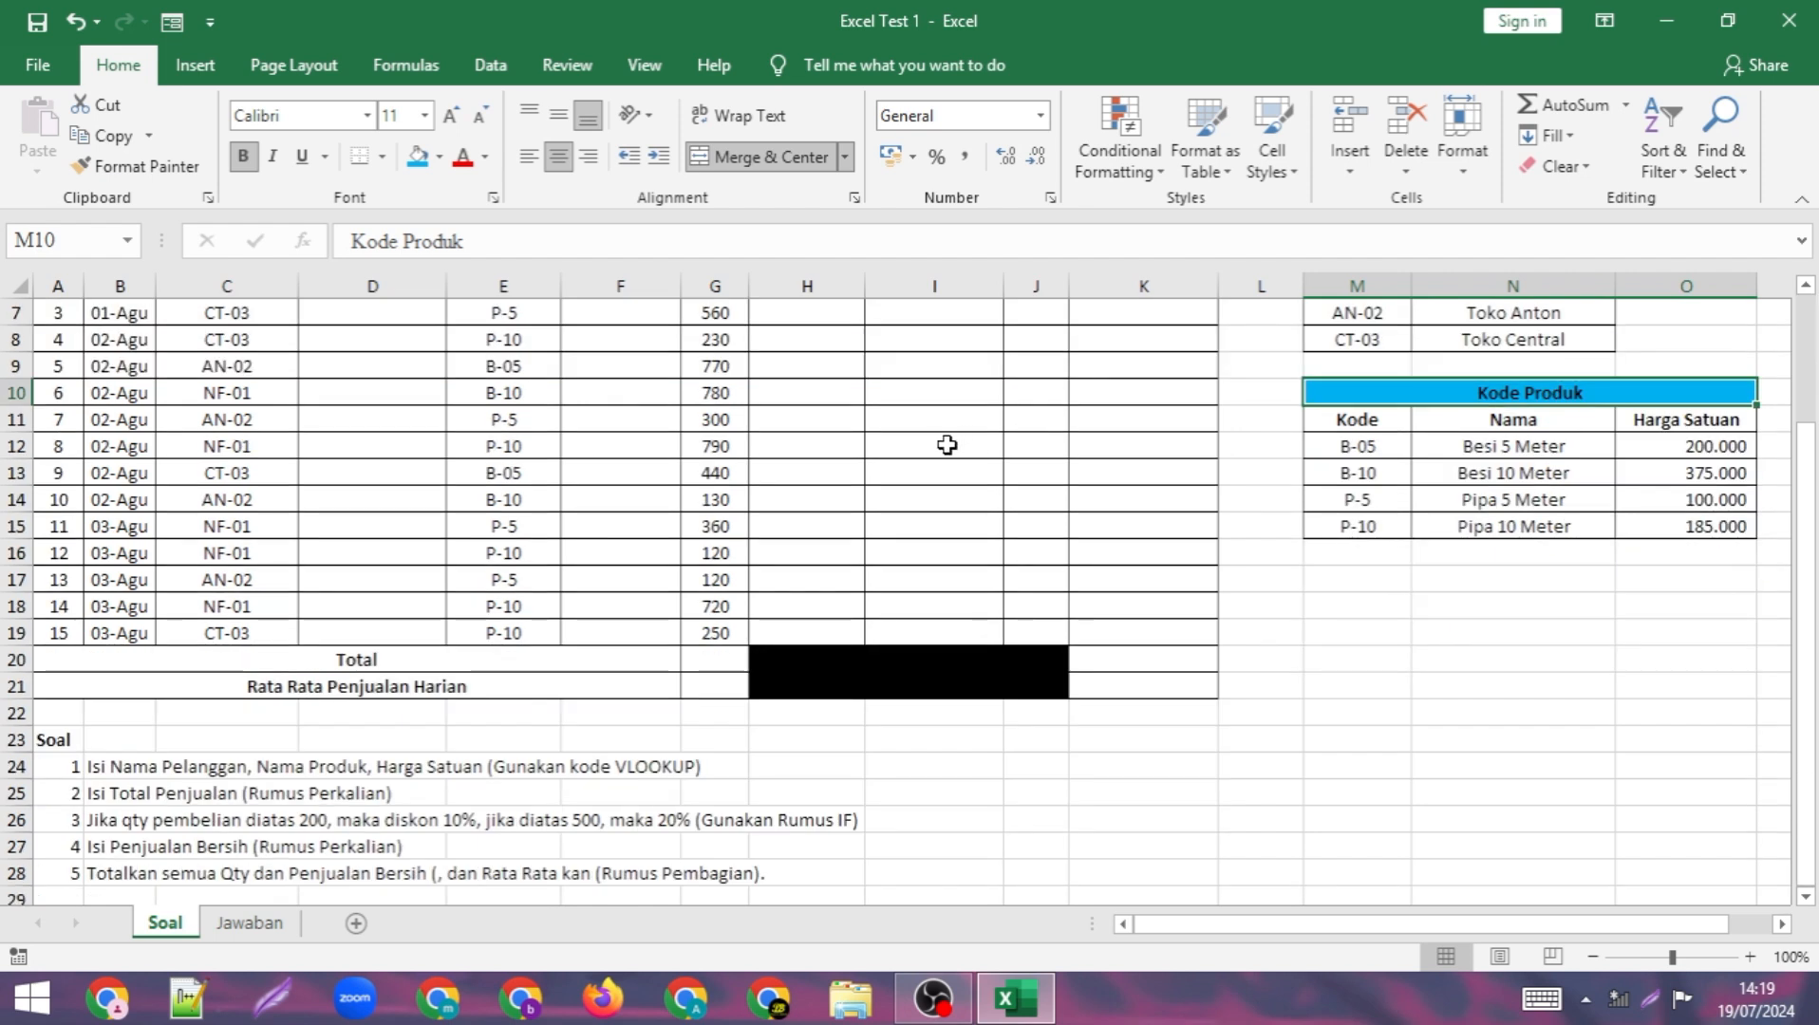
{"action": "scroll", "coordinate": [946, 444], "scroll_direction": "up", "scroll_amount": 2}
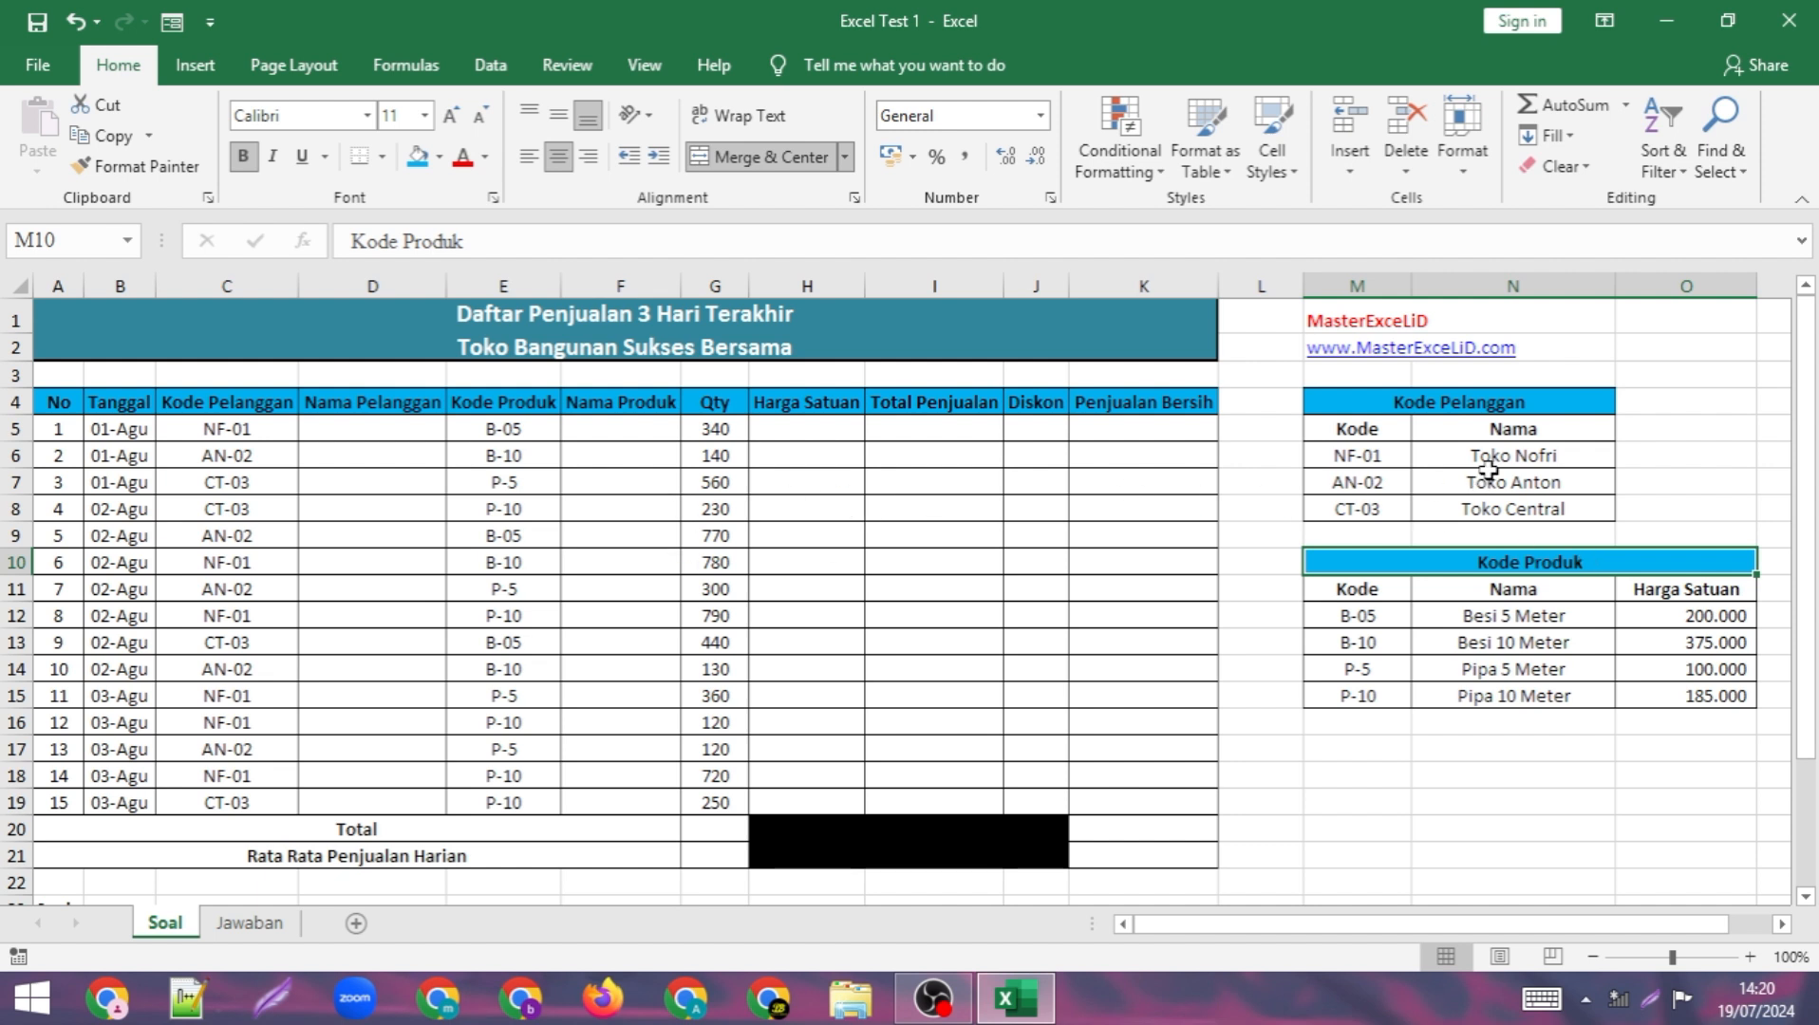
{"action": "scroll", "coordinate": [1453, 560], "scroll_direction": "down", "scroll_amount": 3}
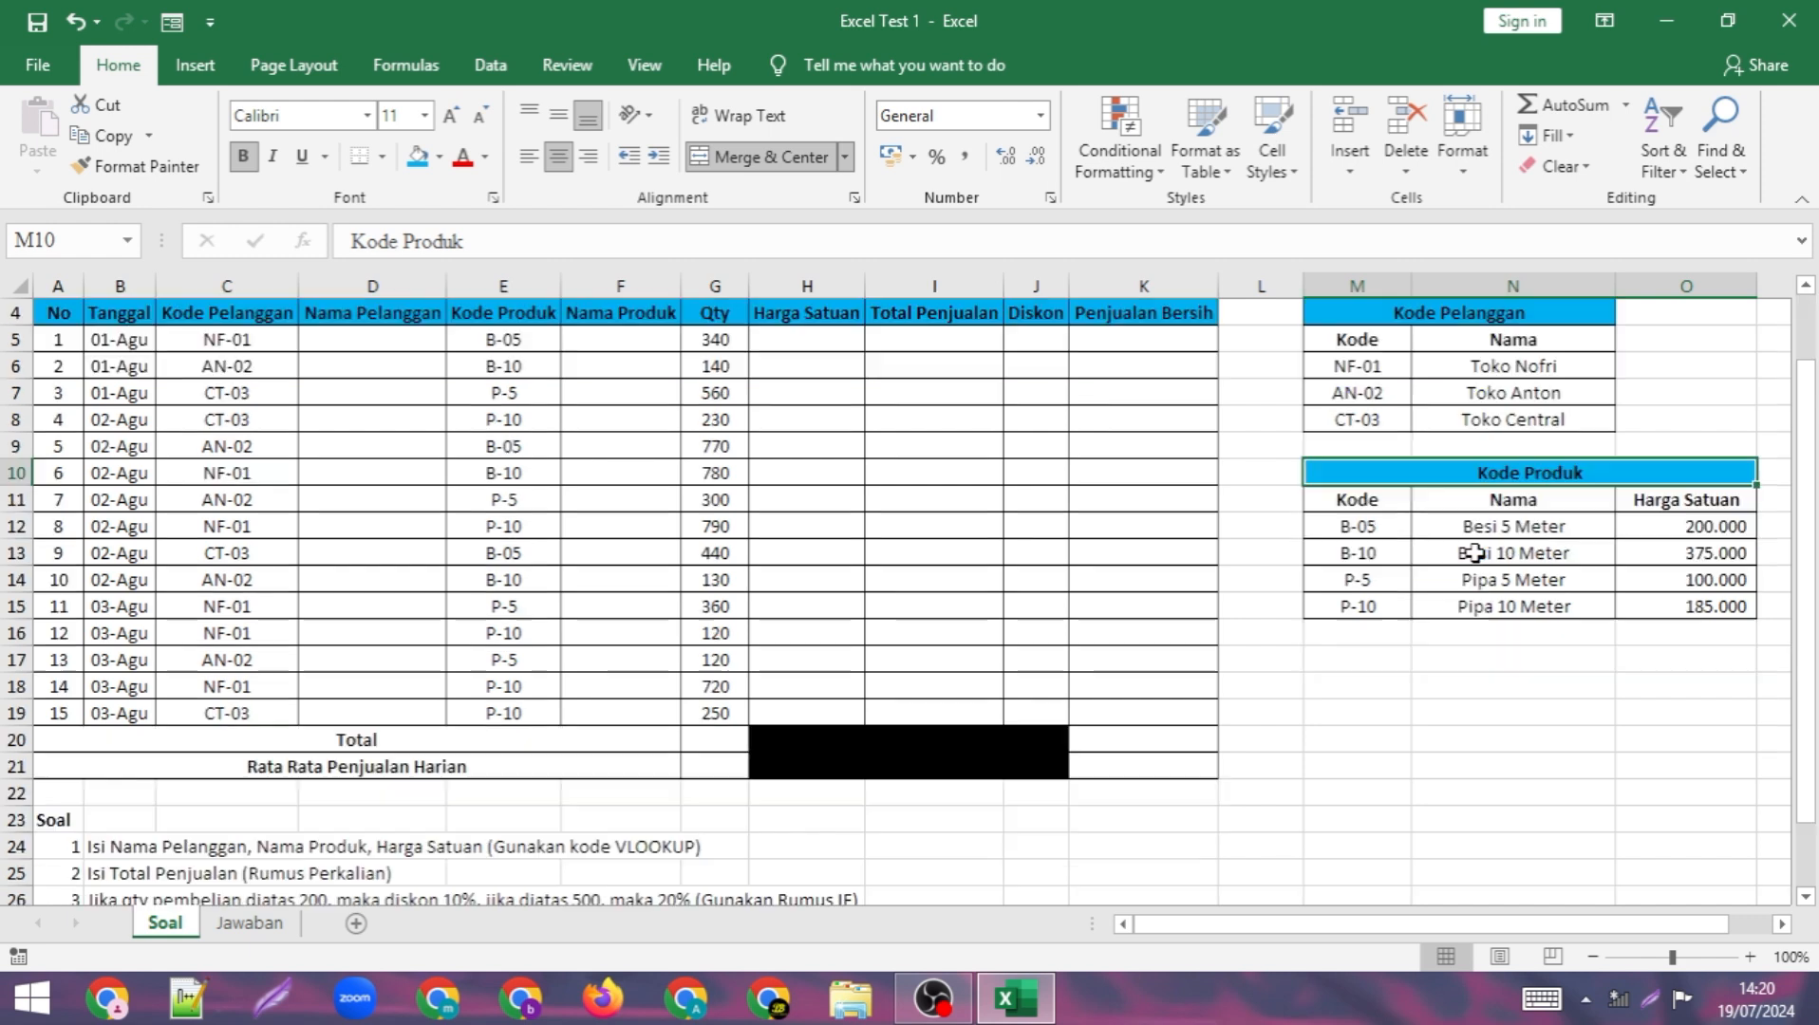
{"action": "scroll", "coordinate": [753, 679], "scroll_direction": "down", "scroll_amount": 1}
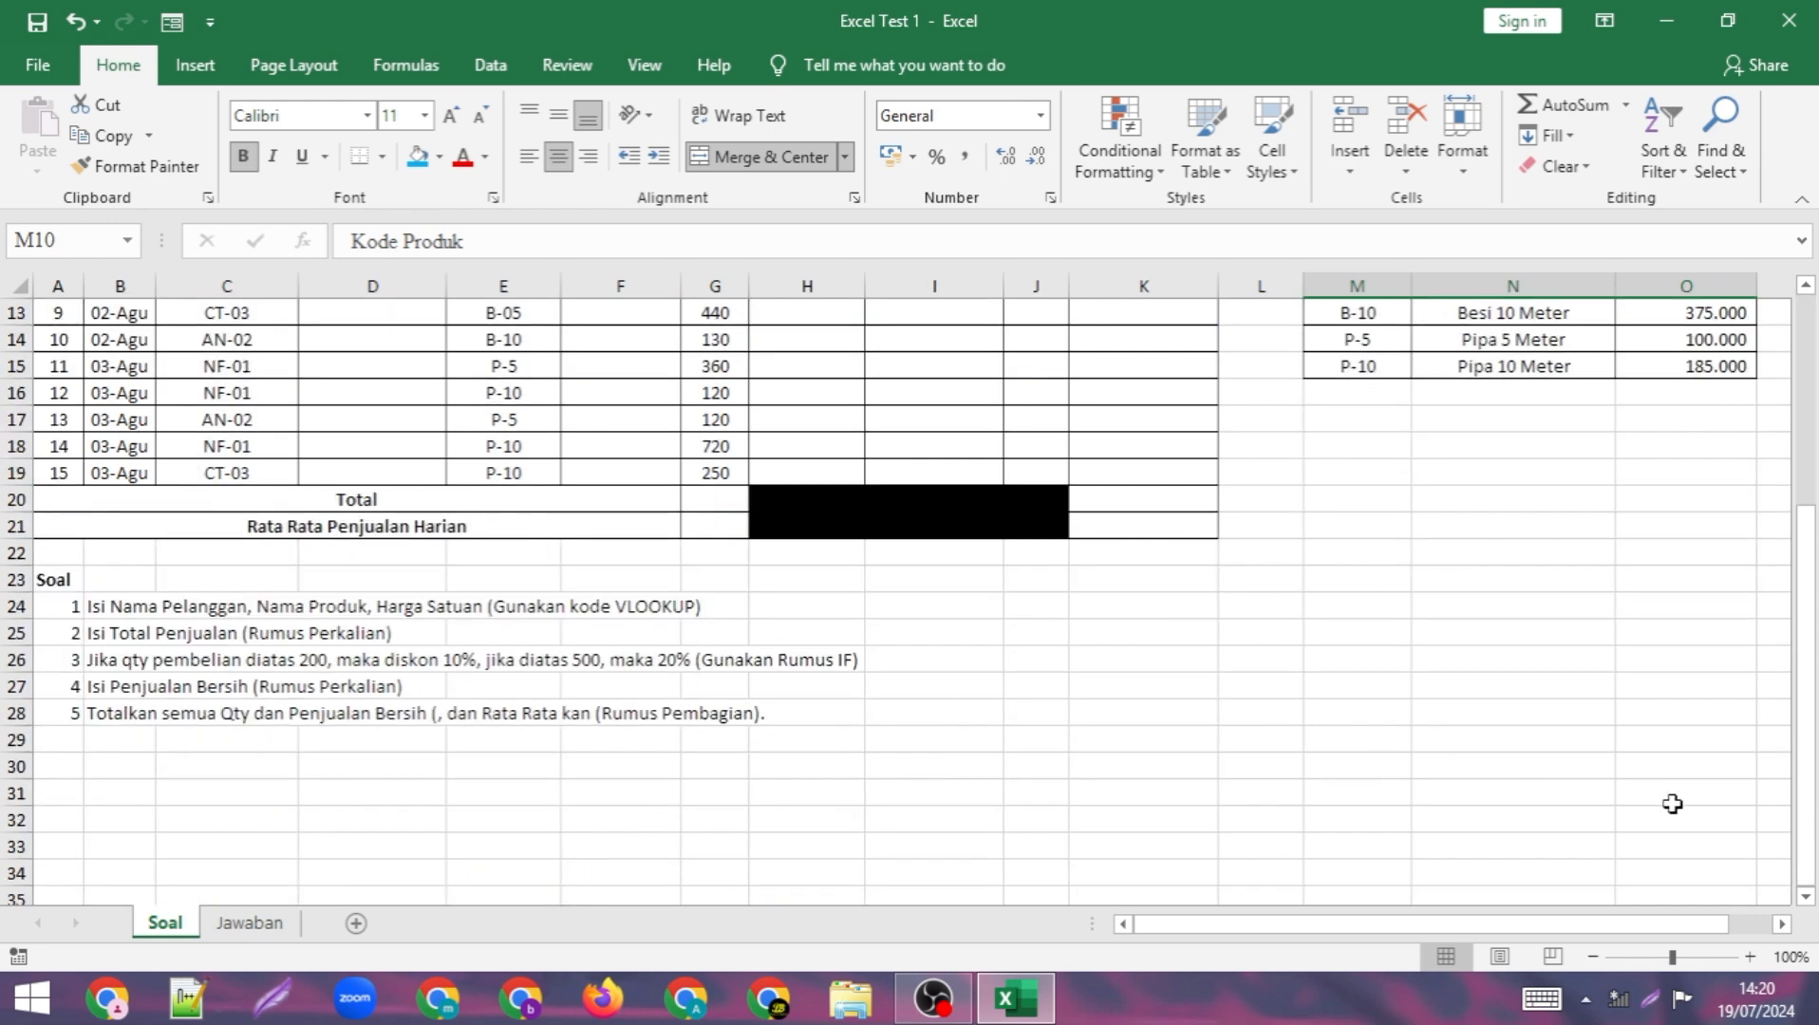
- Enlarge the sheet to 120% and compare the Soal tasks with the empty columns of the sales table
{"action": "left_click", "coordinate": [1750, 957]}
{"action": "left_click", "coordinate": [1747, 959]}
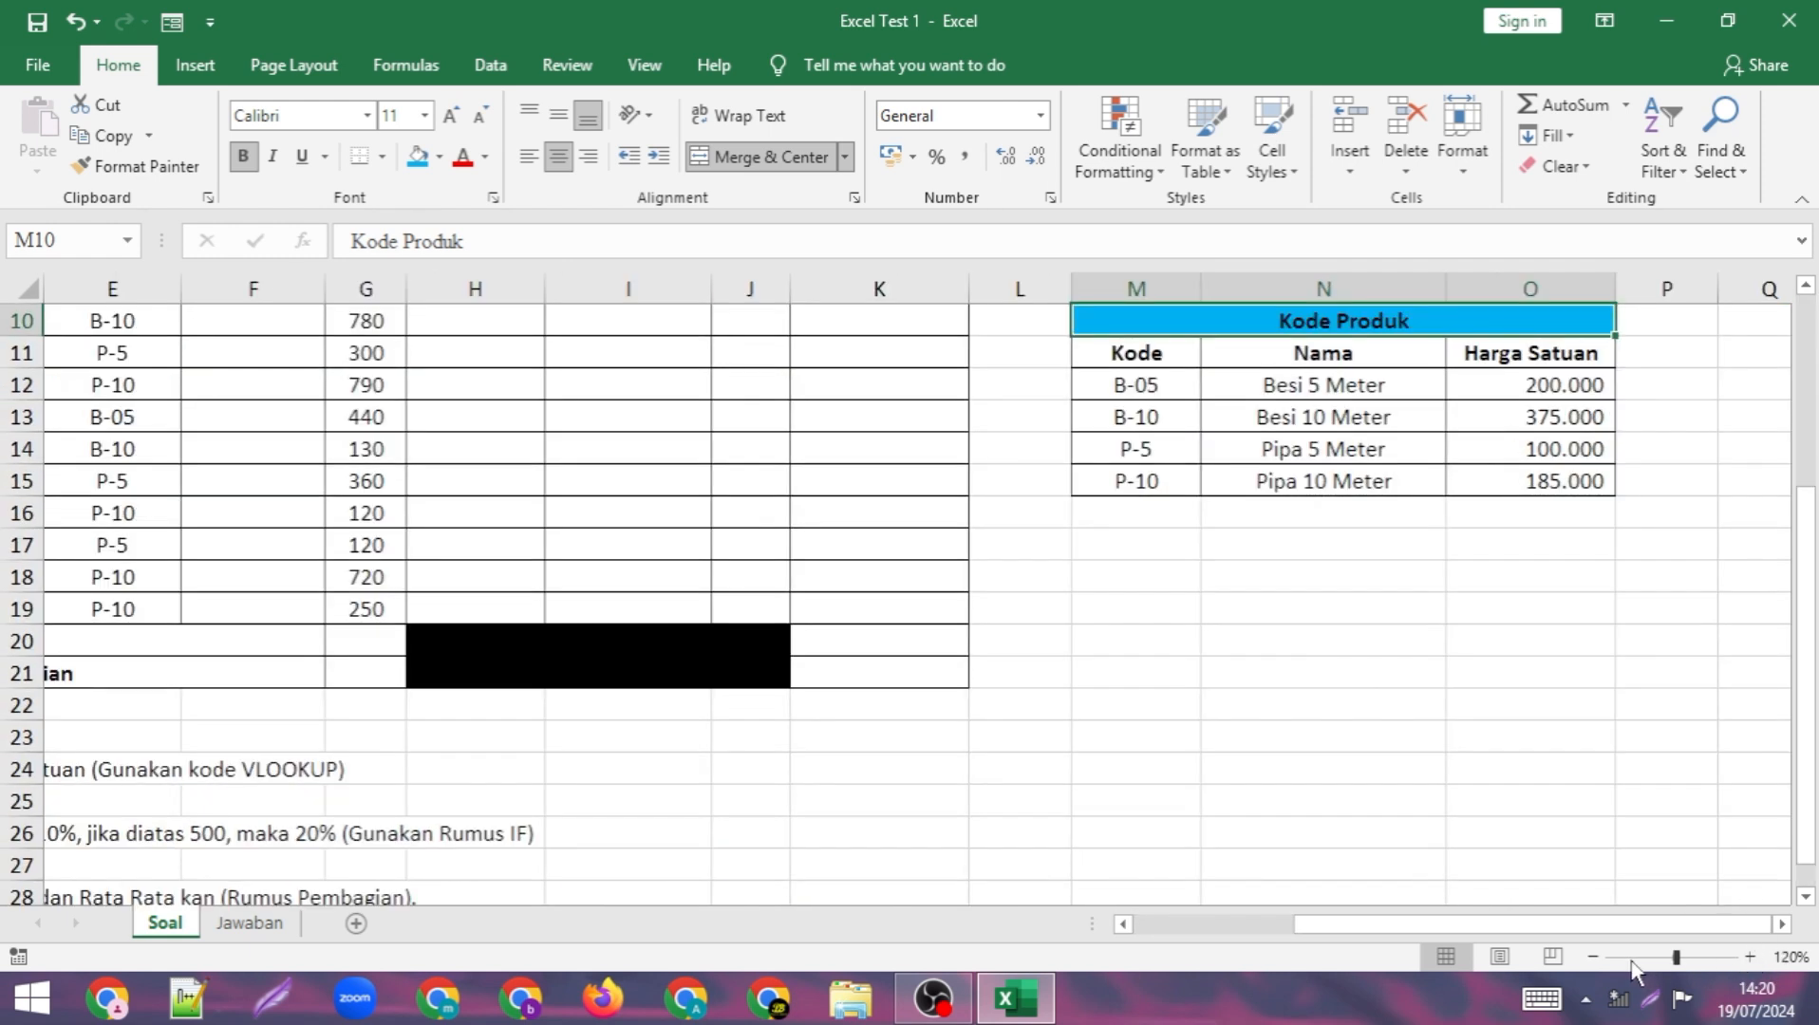
{"action": "left_click_drag", "start_coordinate": [1565, 929], "coordinate": [1196, 928]}
{"action": "scroll", "coordinate": [747, 722], "scroll_direction": "down", "scroll_amount": 1}
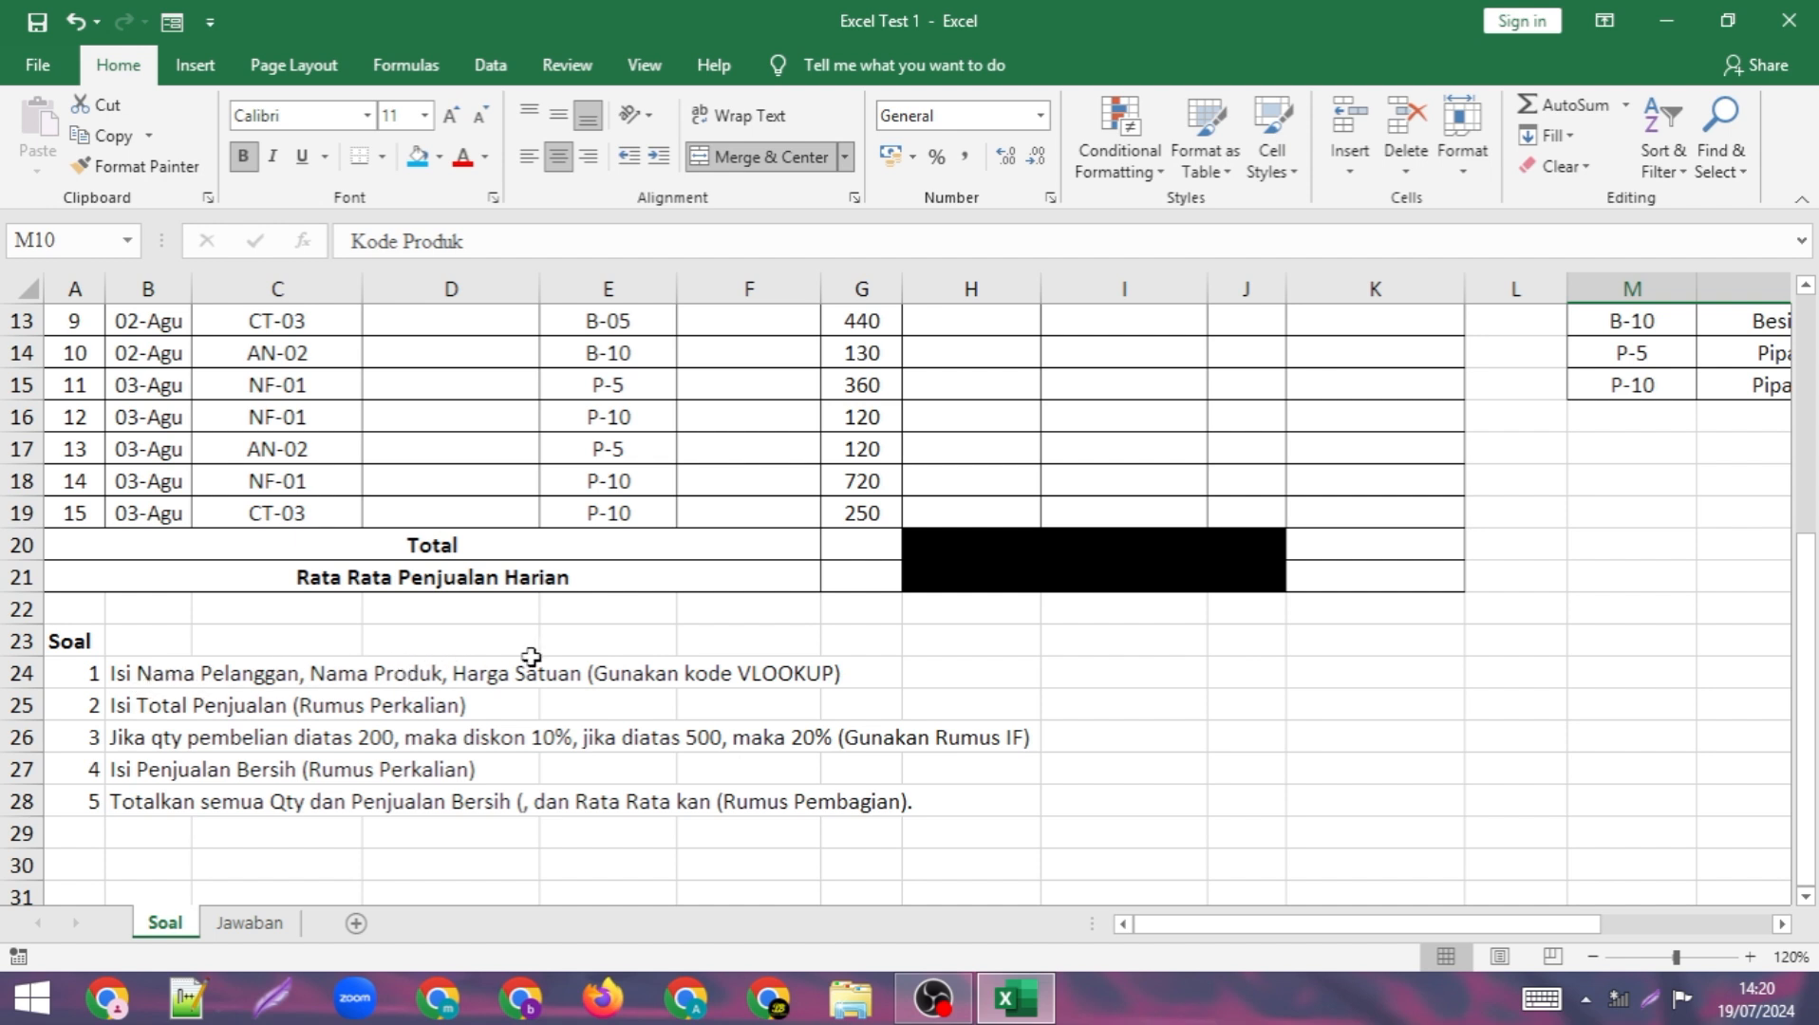
{"action": "scroll", "coordinate": [761, 698], "scroll_direction": "up", "scroll_amount": 3}
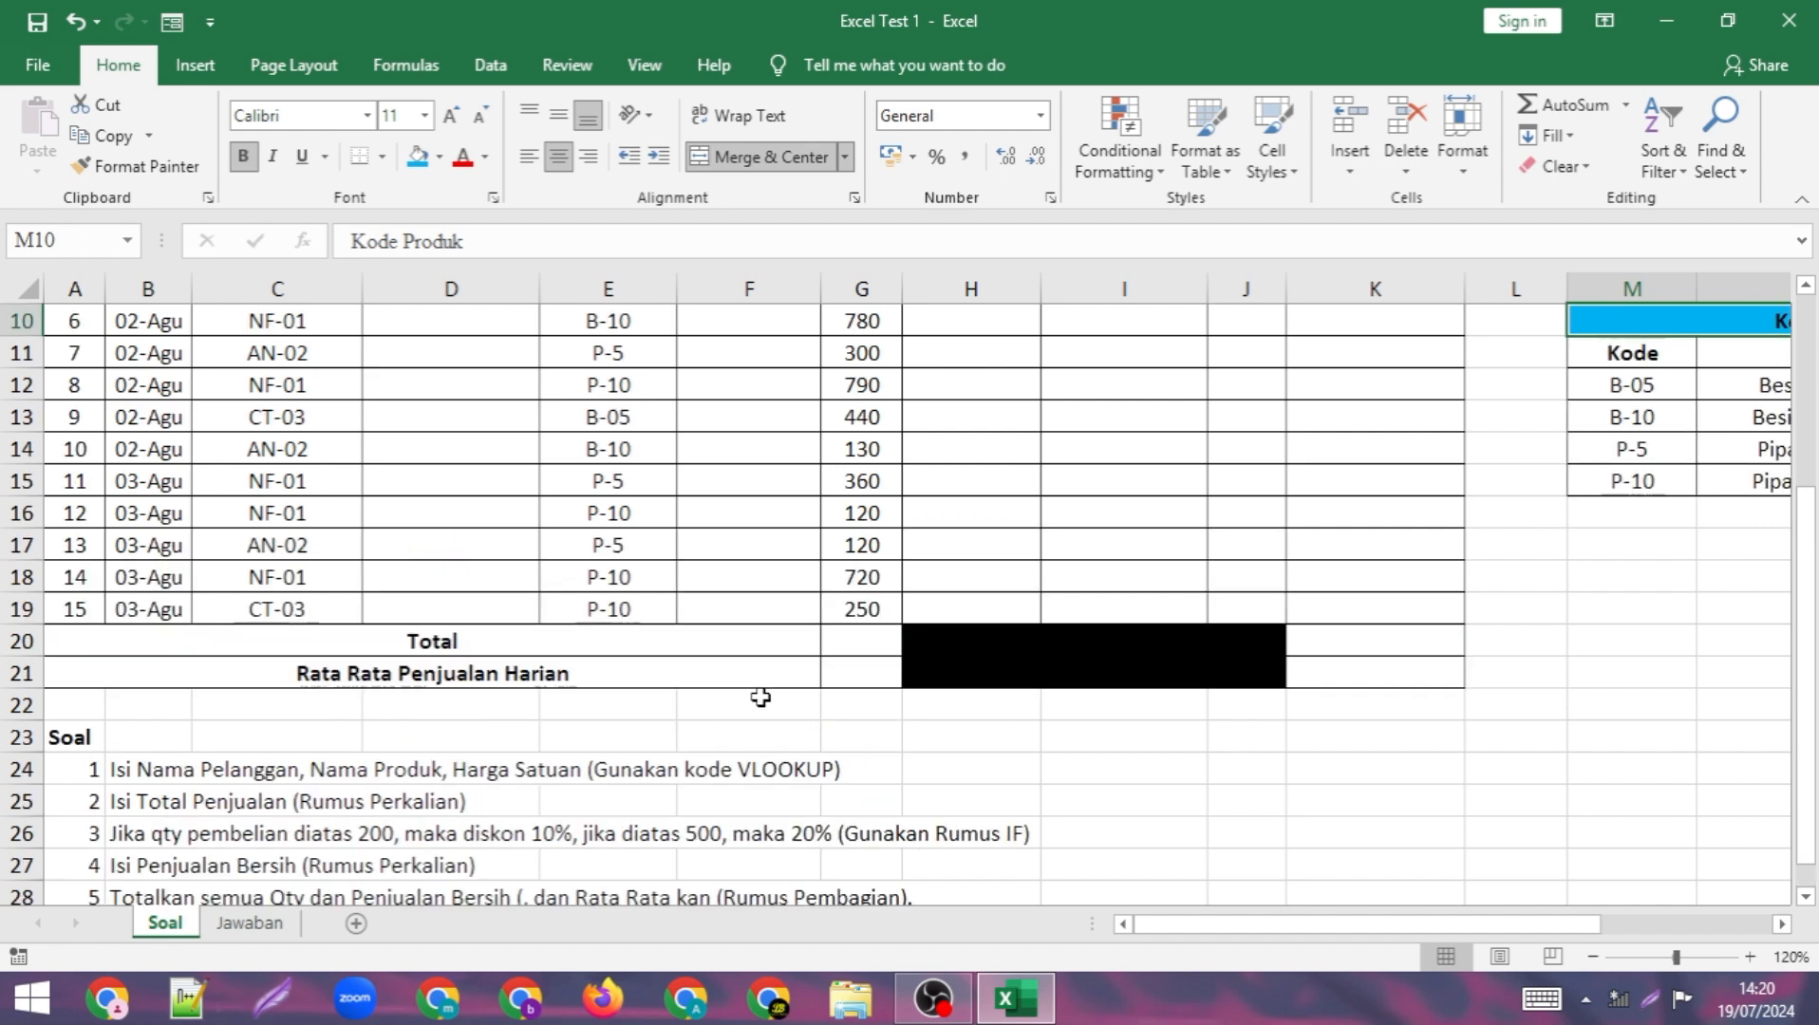
{"action": "scroll", "coordinate": [760, 698], "scroll_direction": "down", "scroll_amount": 2}
{"action": "scroll", "coordinate": [860, 749], "scroll_direction": "up", "scroll_amount": 3}
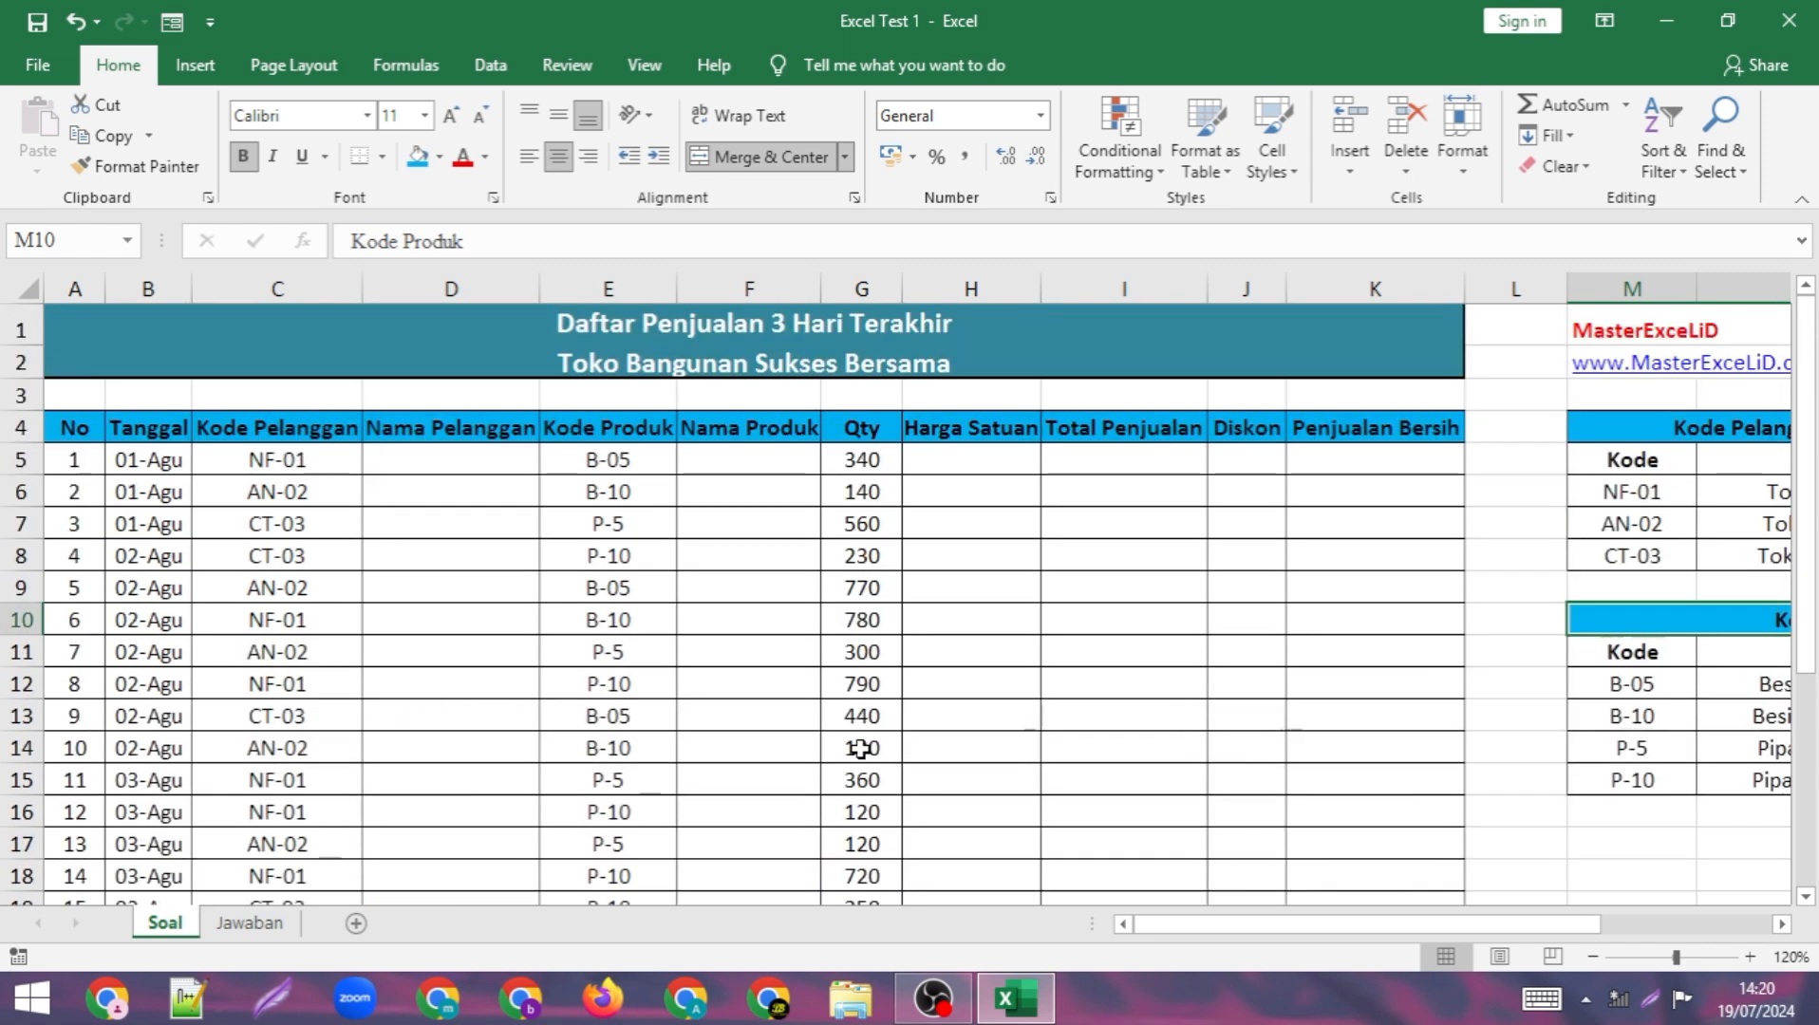
{"action": "scroll", "coordinate": [860, 749], "scroll_direction": "down", "scroll_amount": 1}
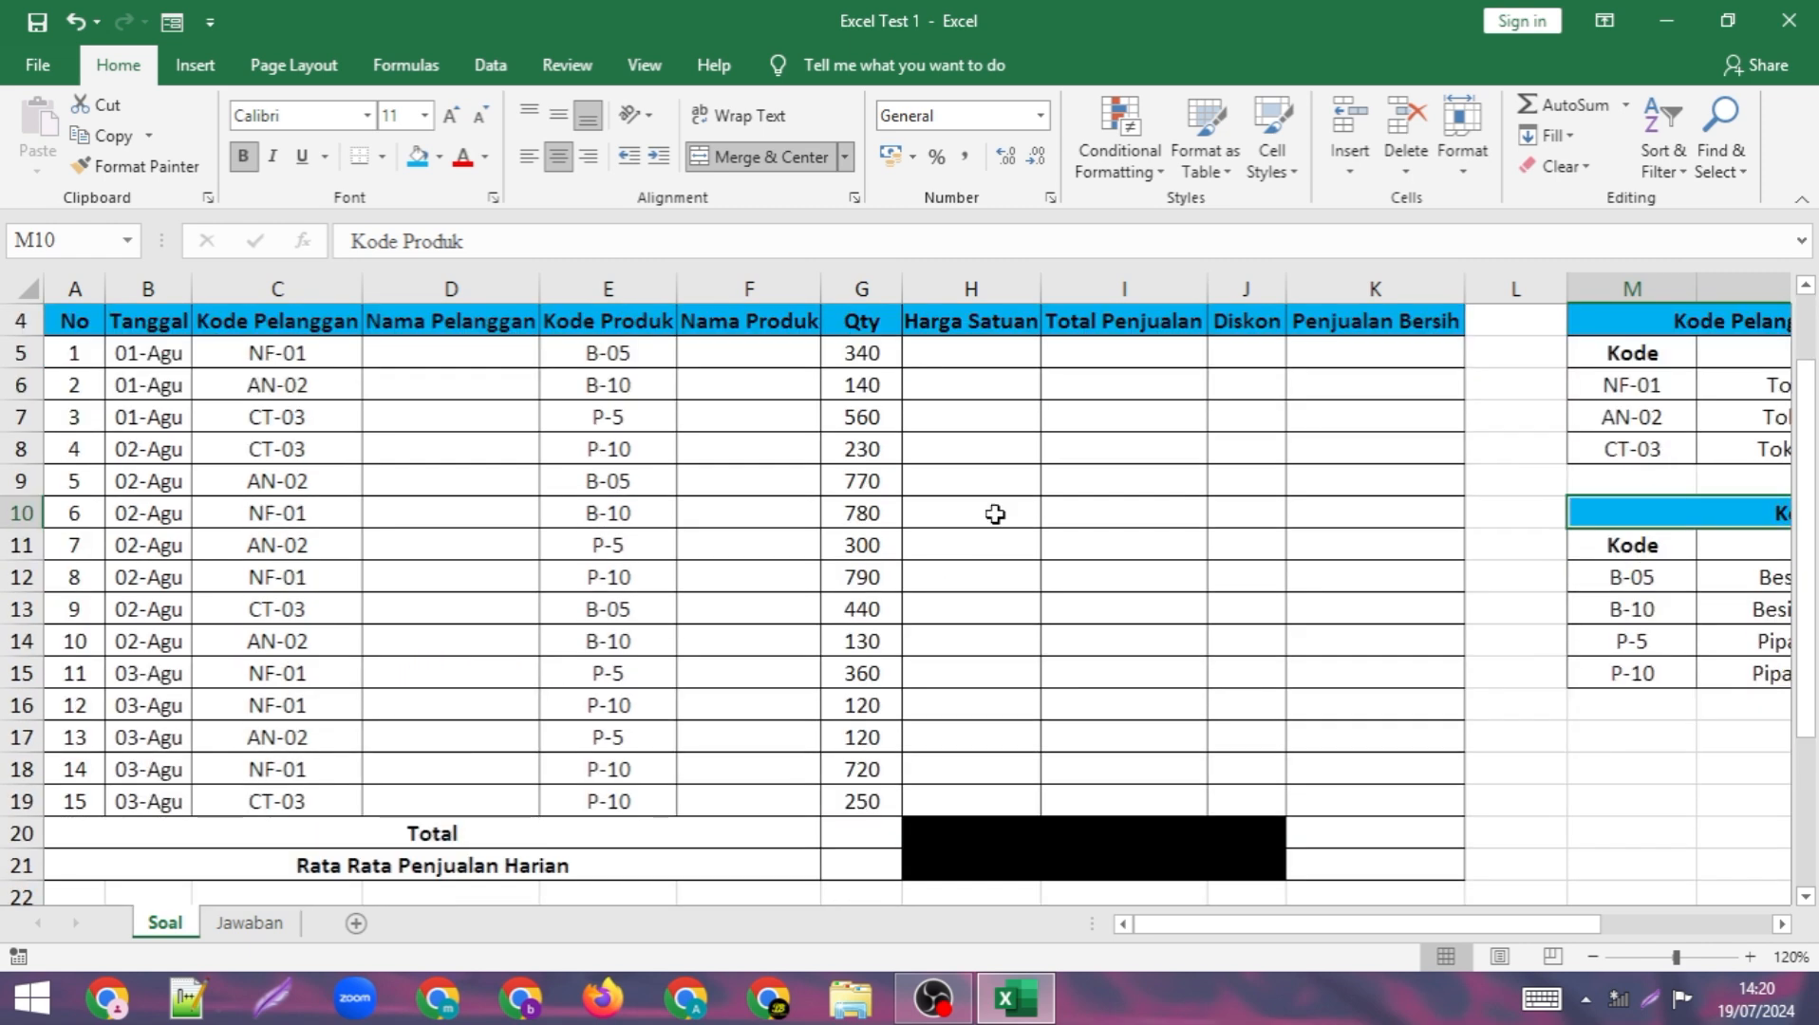
{"action": "scroll", "coordinate": [998, 508], "scroll_direction": "down", "scroll_amount": 1}
{"action": "scroll", "coordinate": [852, 682], "scroll_direction": "down", "scroll_amount": 1}
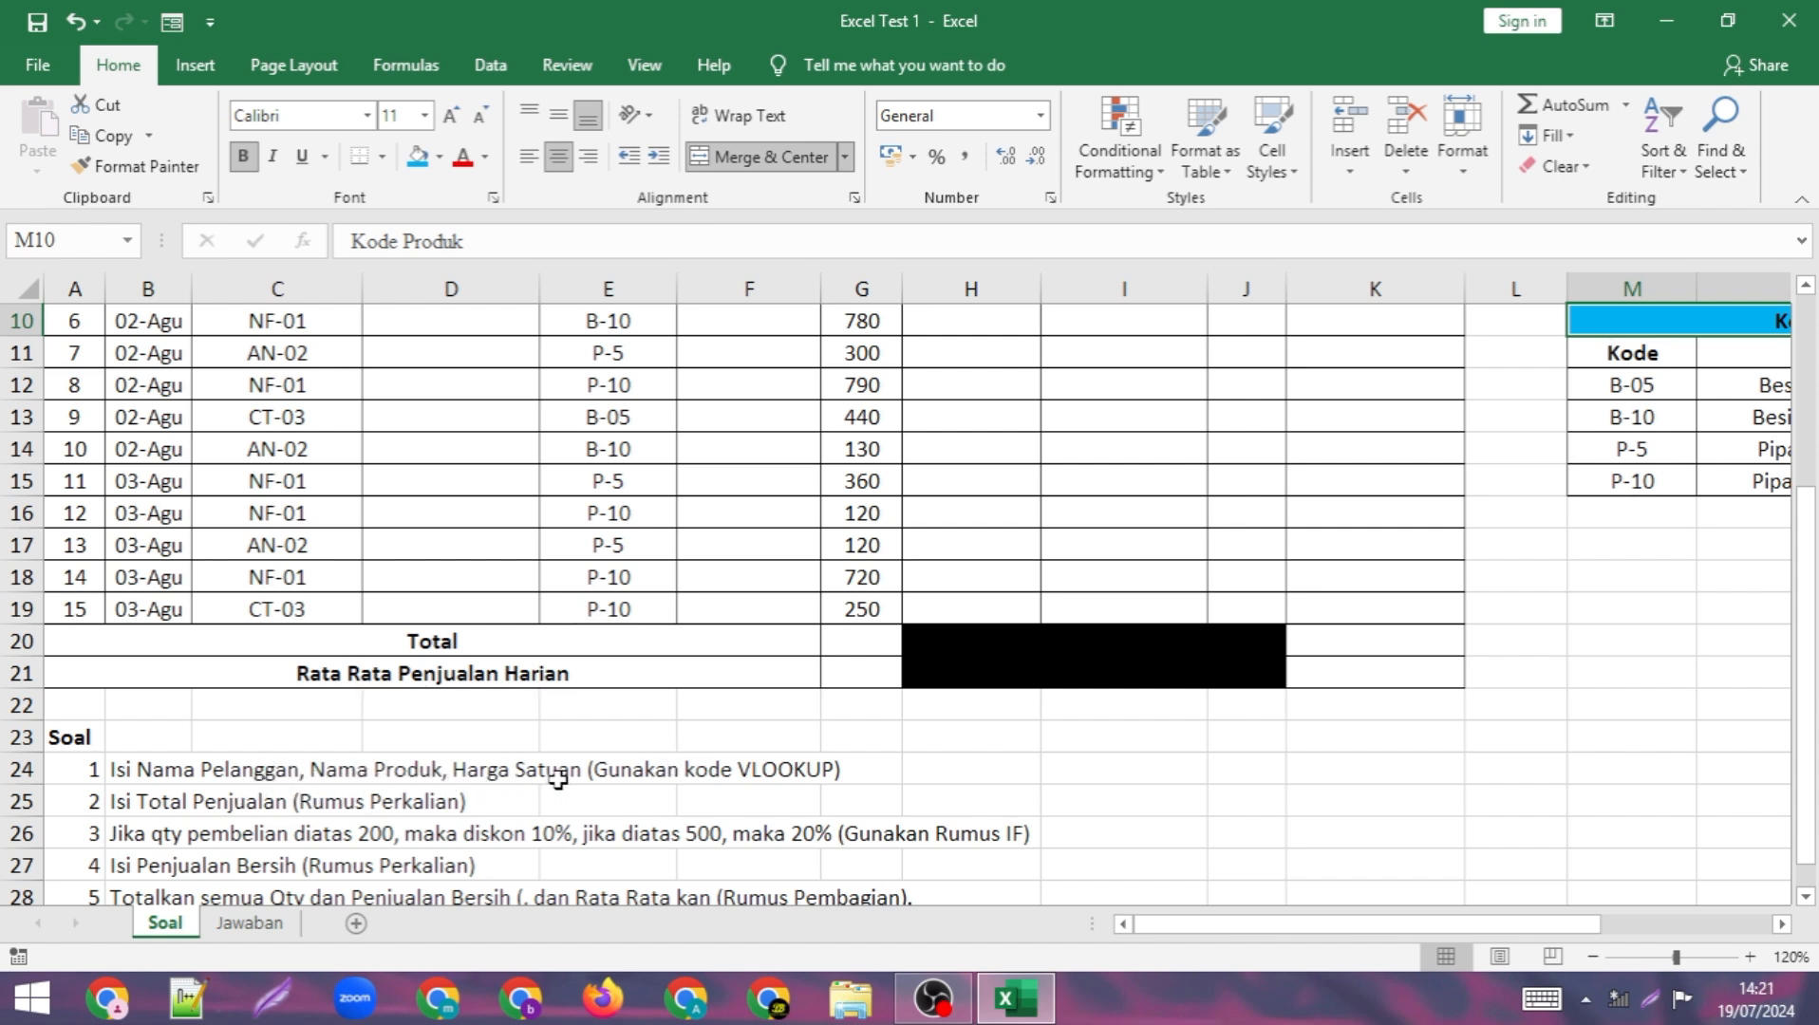
{"action": "scroll", "coordinate": [558, 780], "scroll_direction": "up", "scroll_amount": 3}
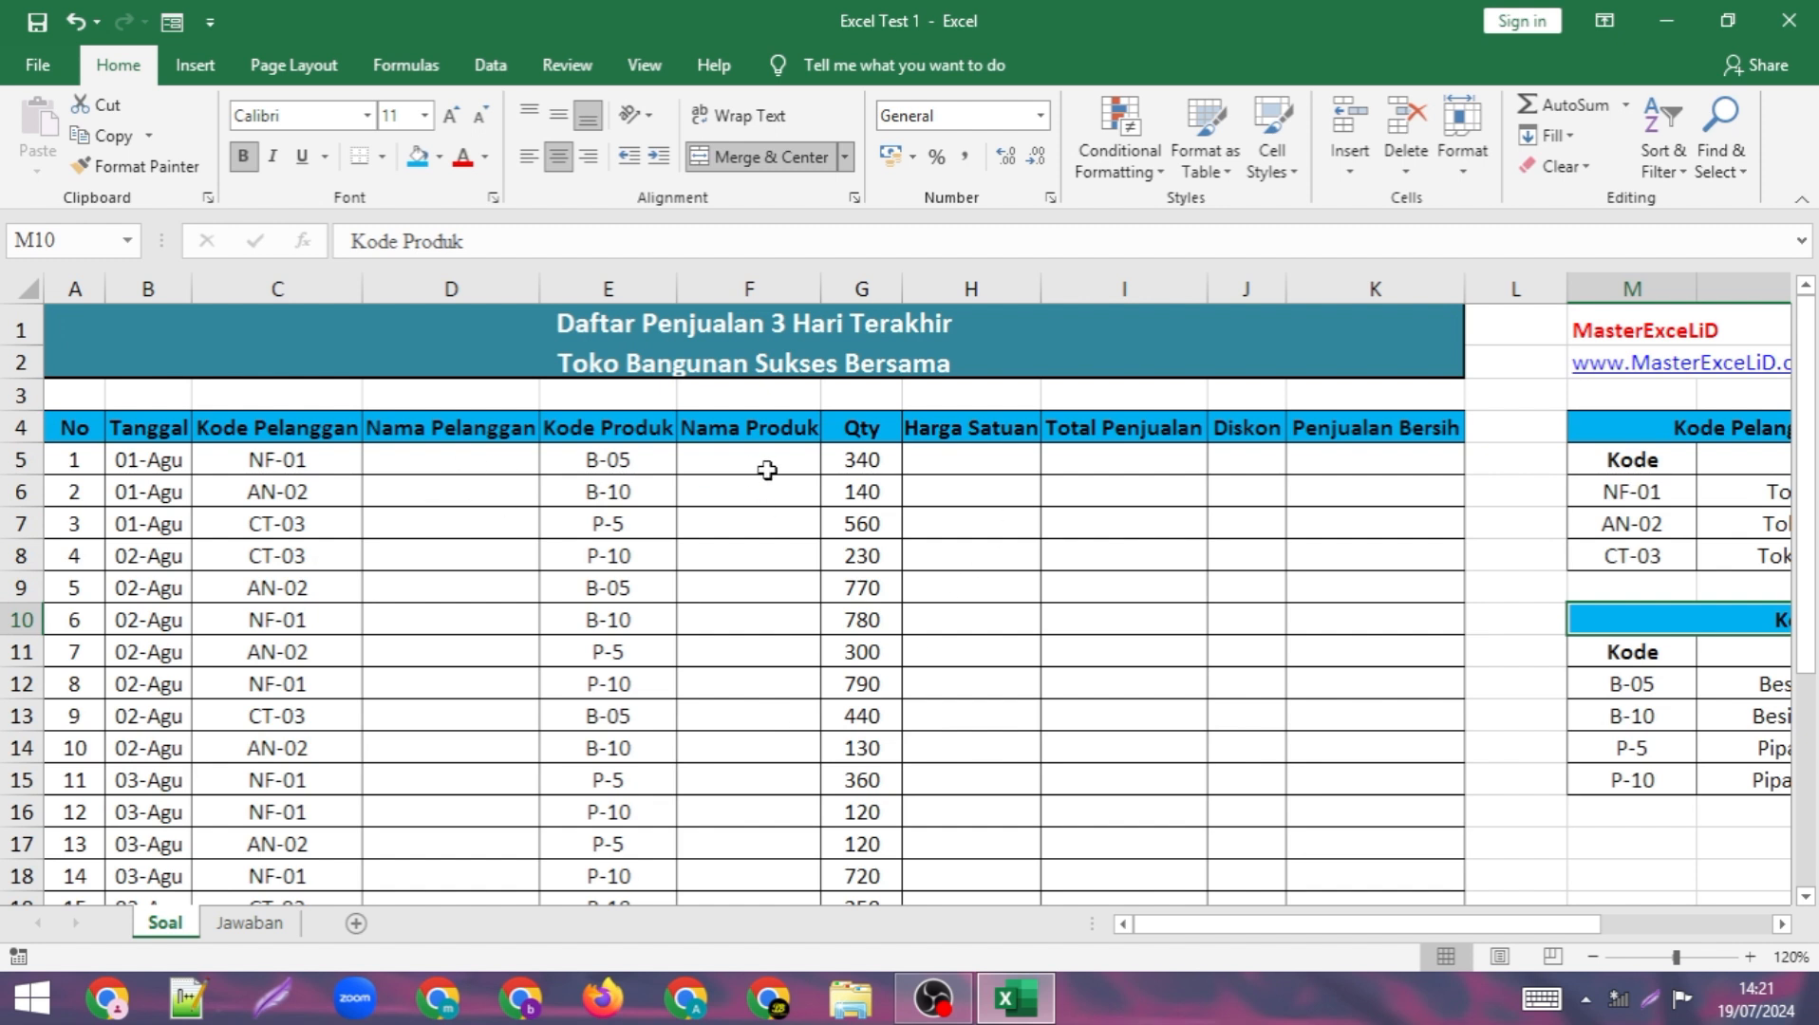
- Hide columns I to K and enlarge the sheet to 130% so the sales and lookup tables sit side by side
{"action": "left_click_drag", "start_coordinate": [1119, 288], "coordinate": [1429, 290]}
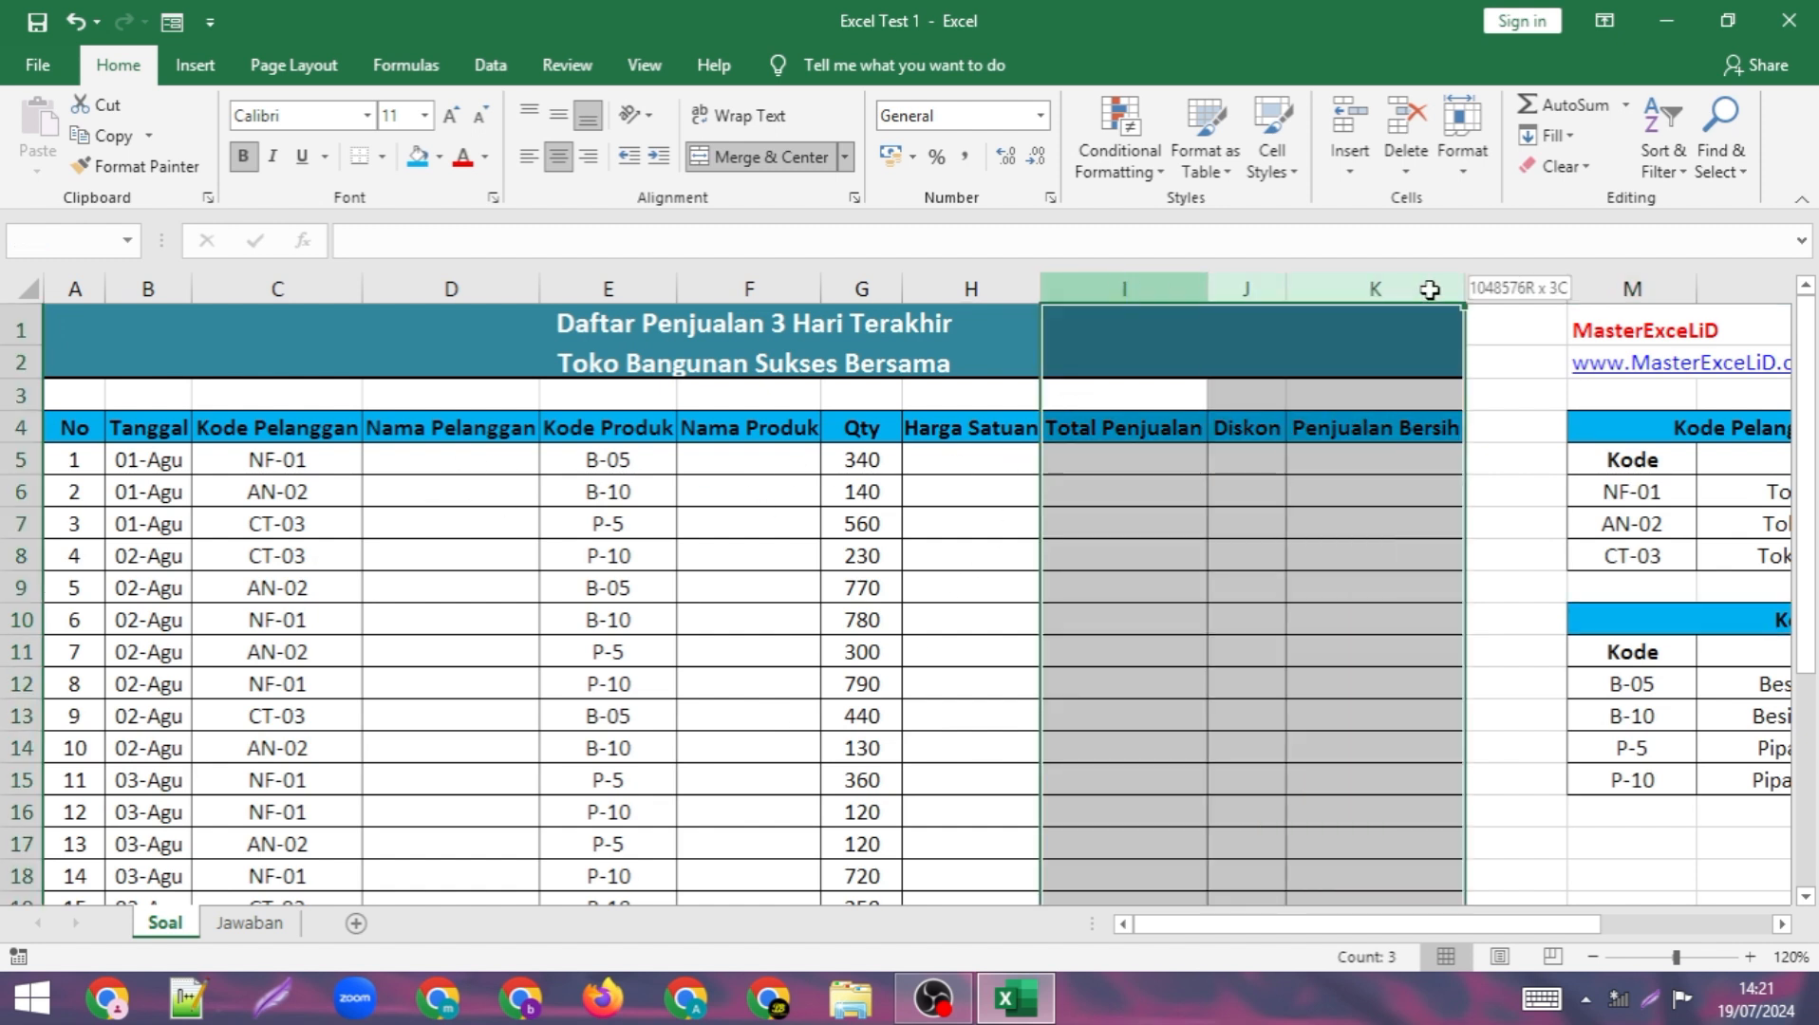
{"action": "right_click", "coordinate": [1409, 289]}
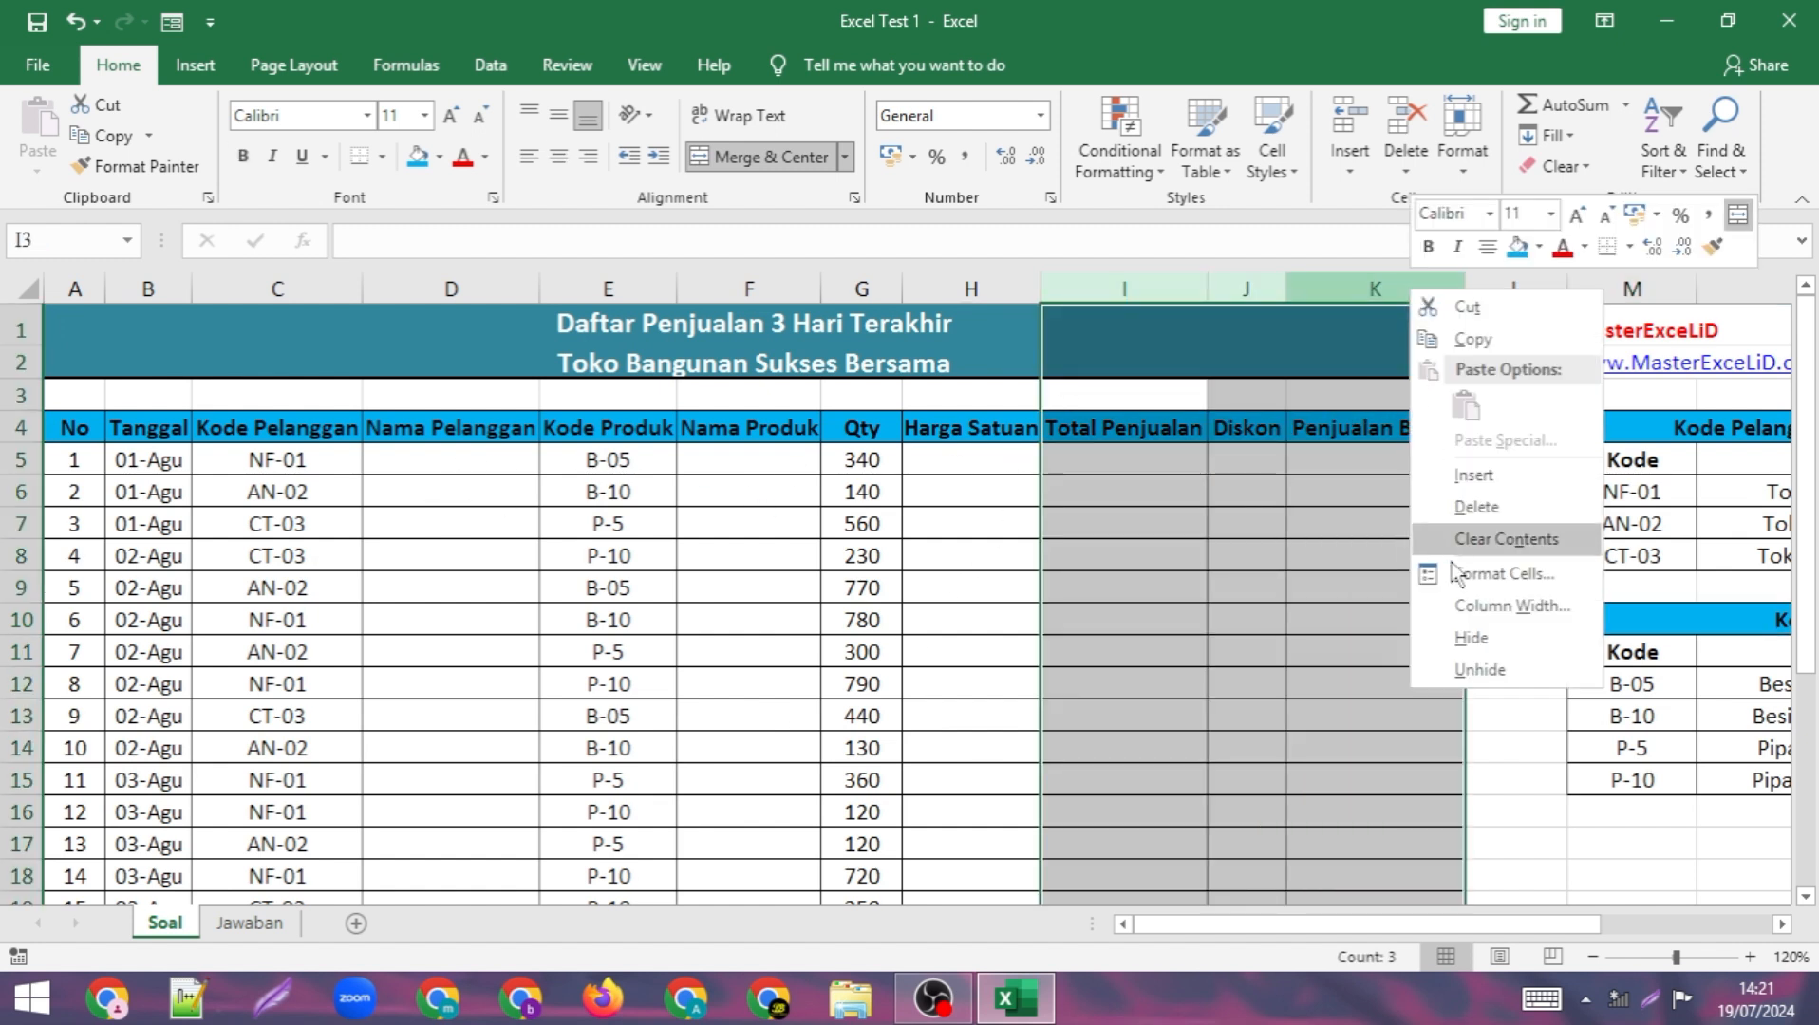
{"action": "left_click", "coordinate": [1470, 642]}
{"action": "left_click", "coordinate": [1749, 957]}
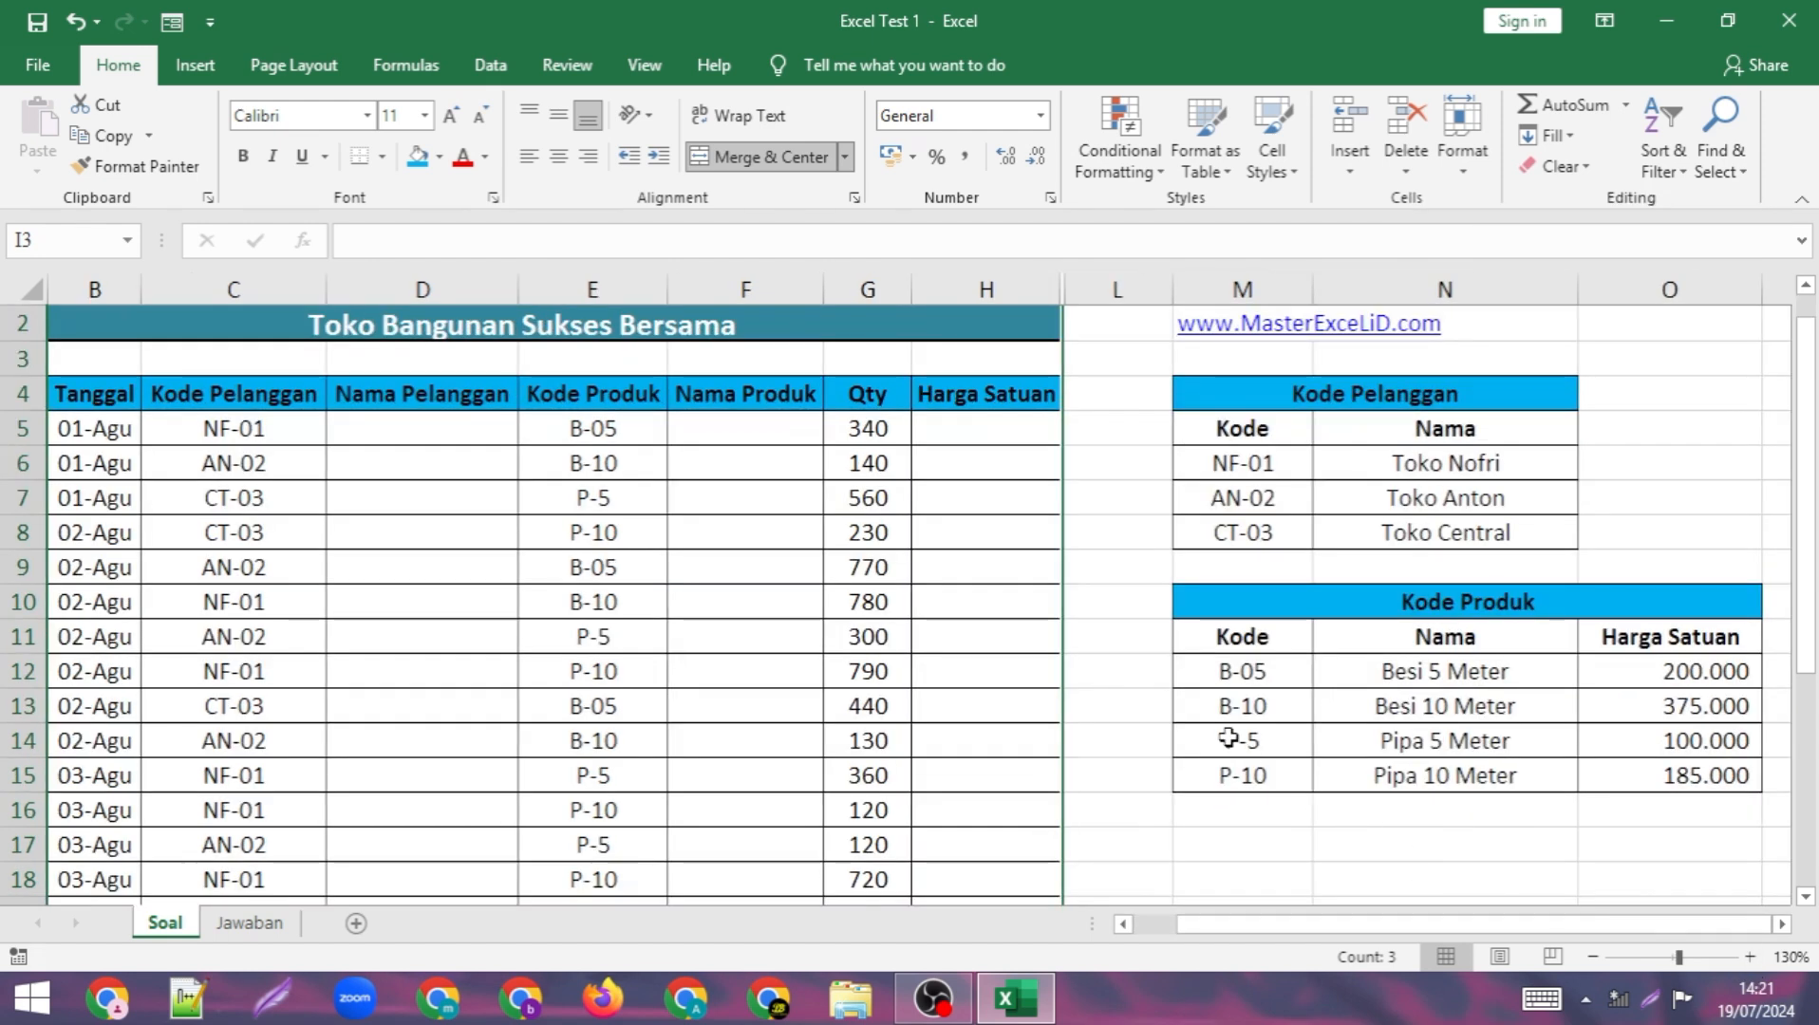
{"action": "scroll", "coordinate": [1219, 731], "scroll_direction": "up", "scroll_amount": 1}
{"action": "scroll", "coordinate": [1218, 731], "scroll_direction": "down", "scroll_amount": 1}
{"action": "scroll", "coordinate": [1219, 731], "scroll_direction": "up", "scroll_amount": 1}
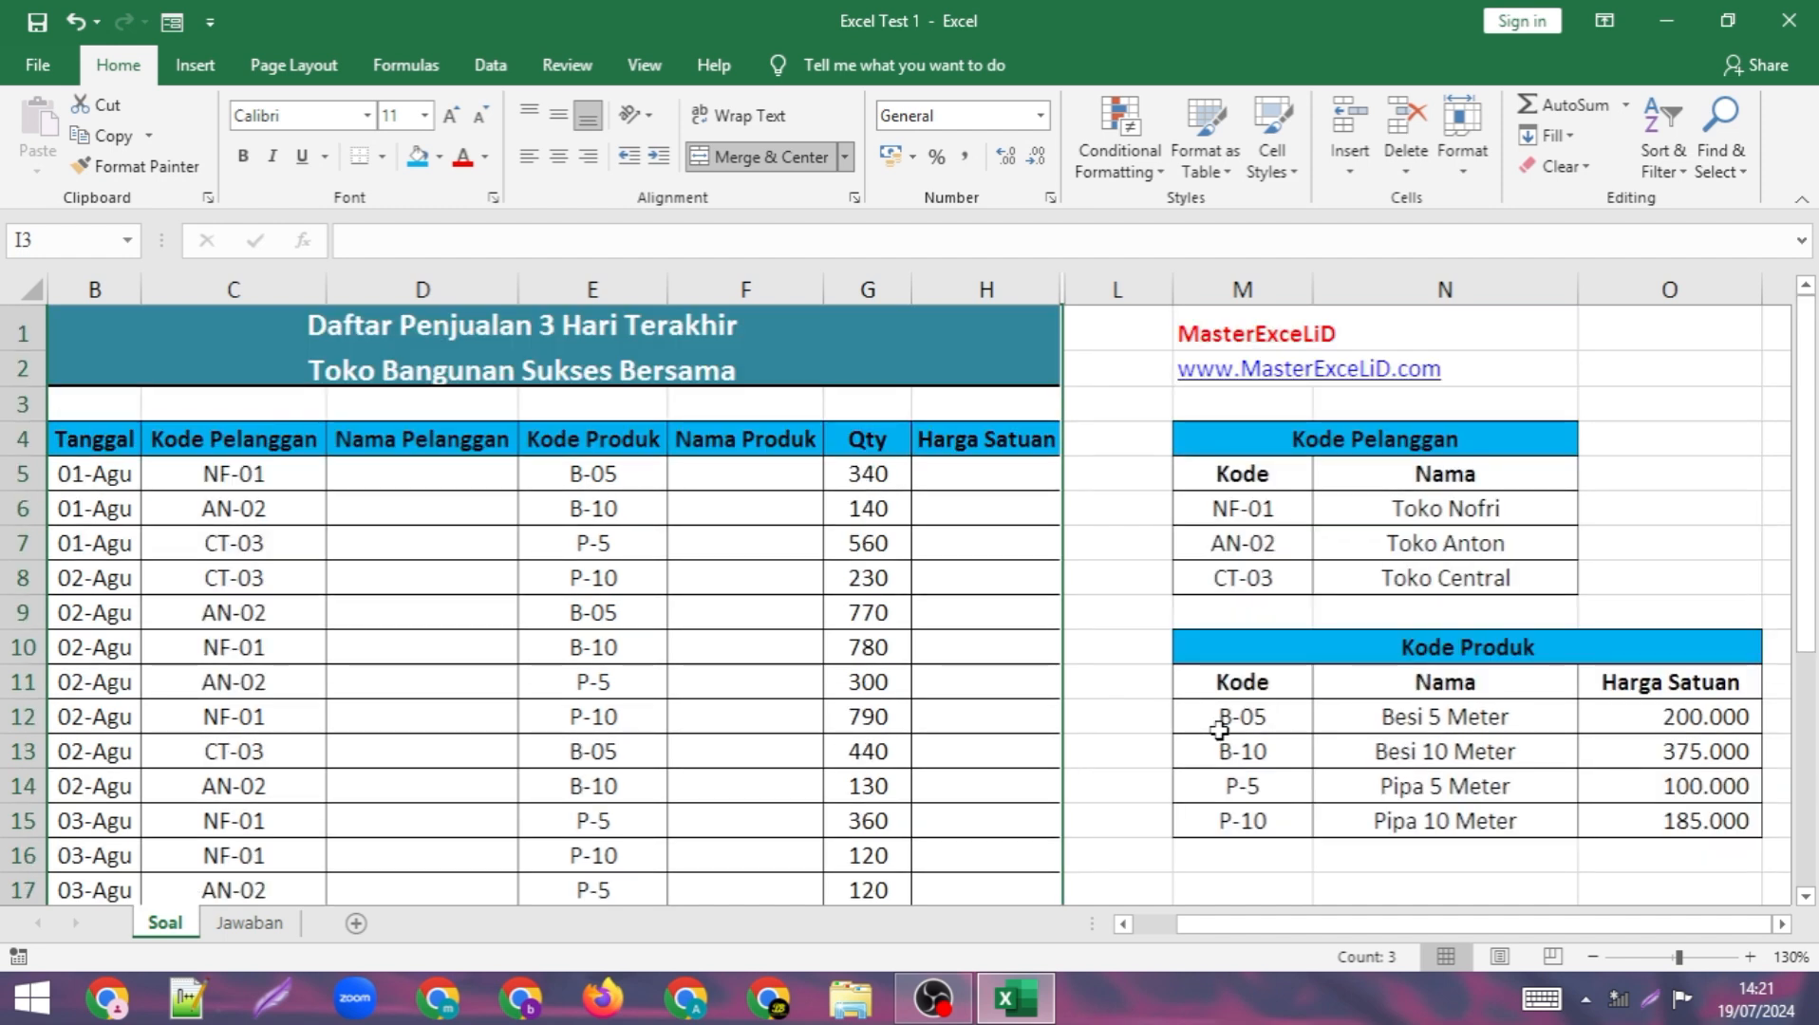
- Enter the formula =VLOOKUP(C5;$M$5:$N$8;2;0) in D5 to look up the first Nama Pelanggan
{"action": "left_click", "coordinate": [390, 511]}
{"action": "left_click", "coordinate": [385, 473]}
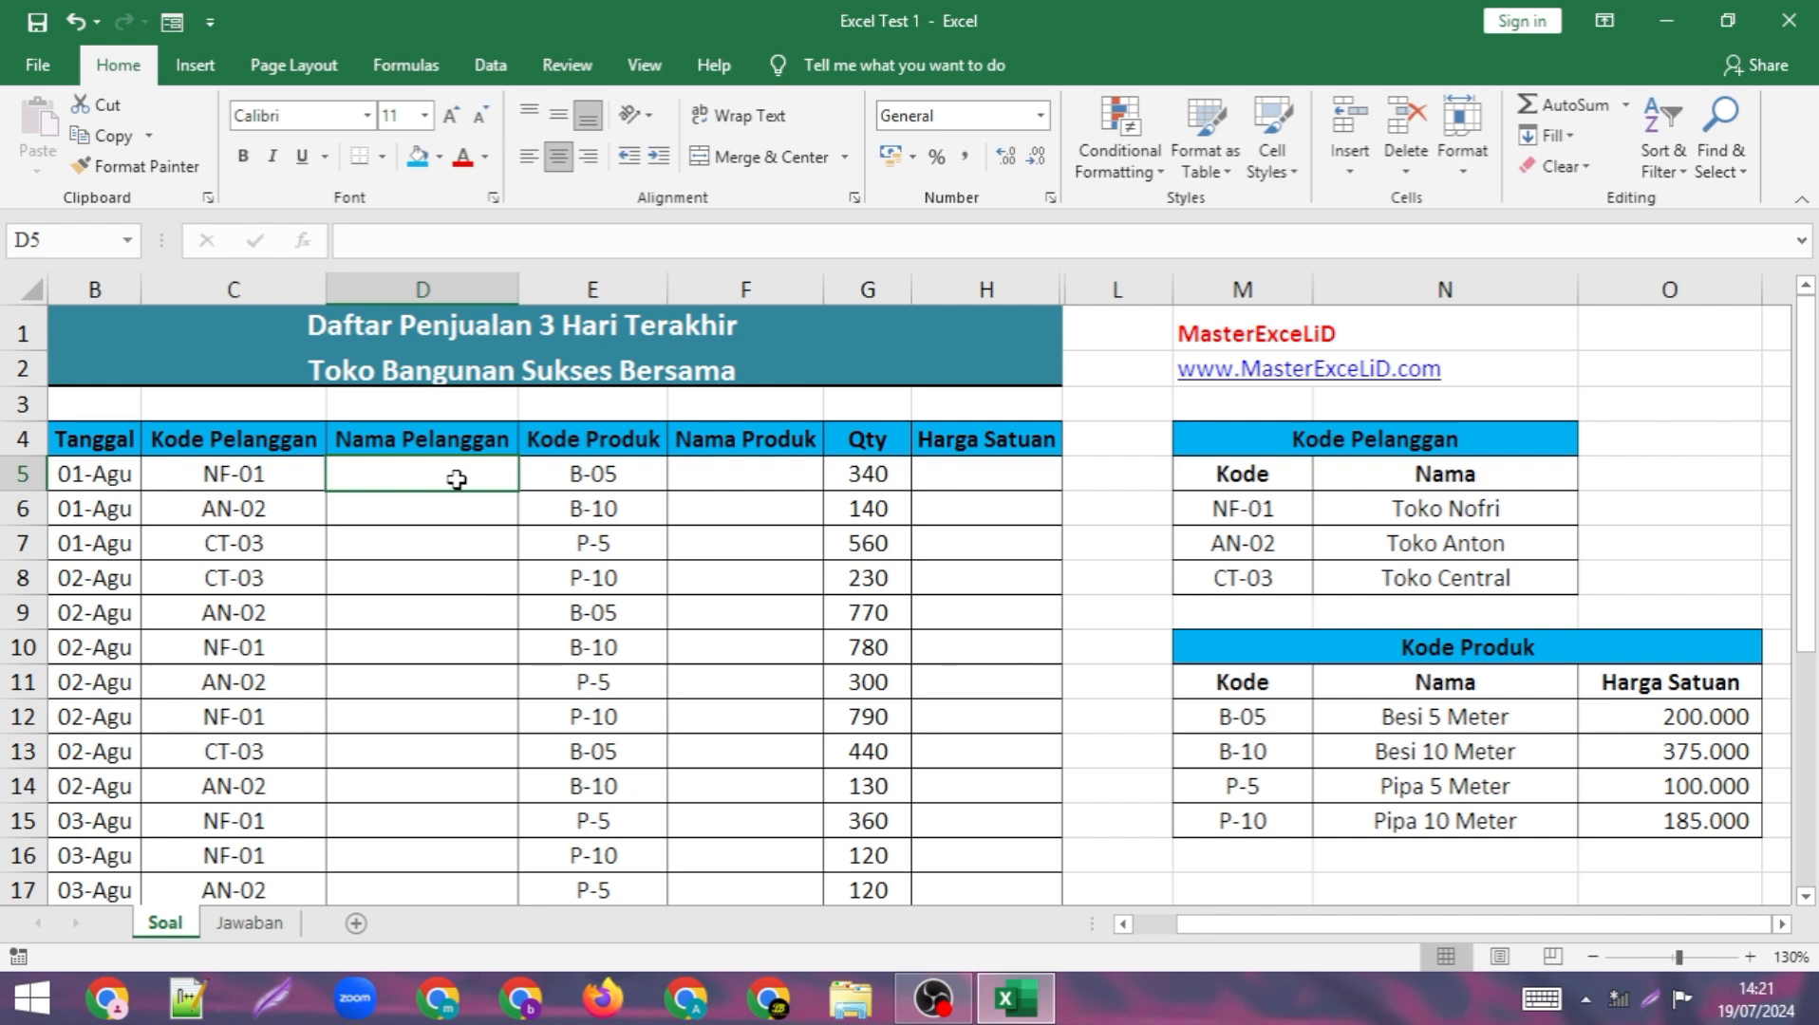
{"action": "type", "text": "="}
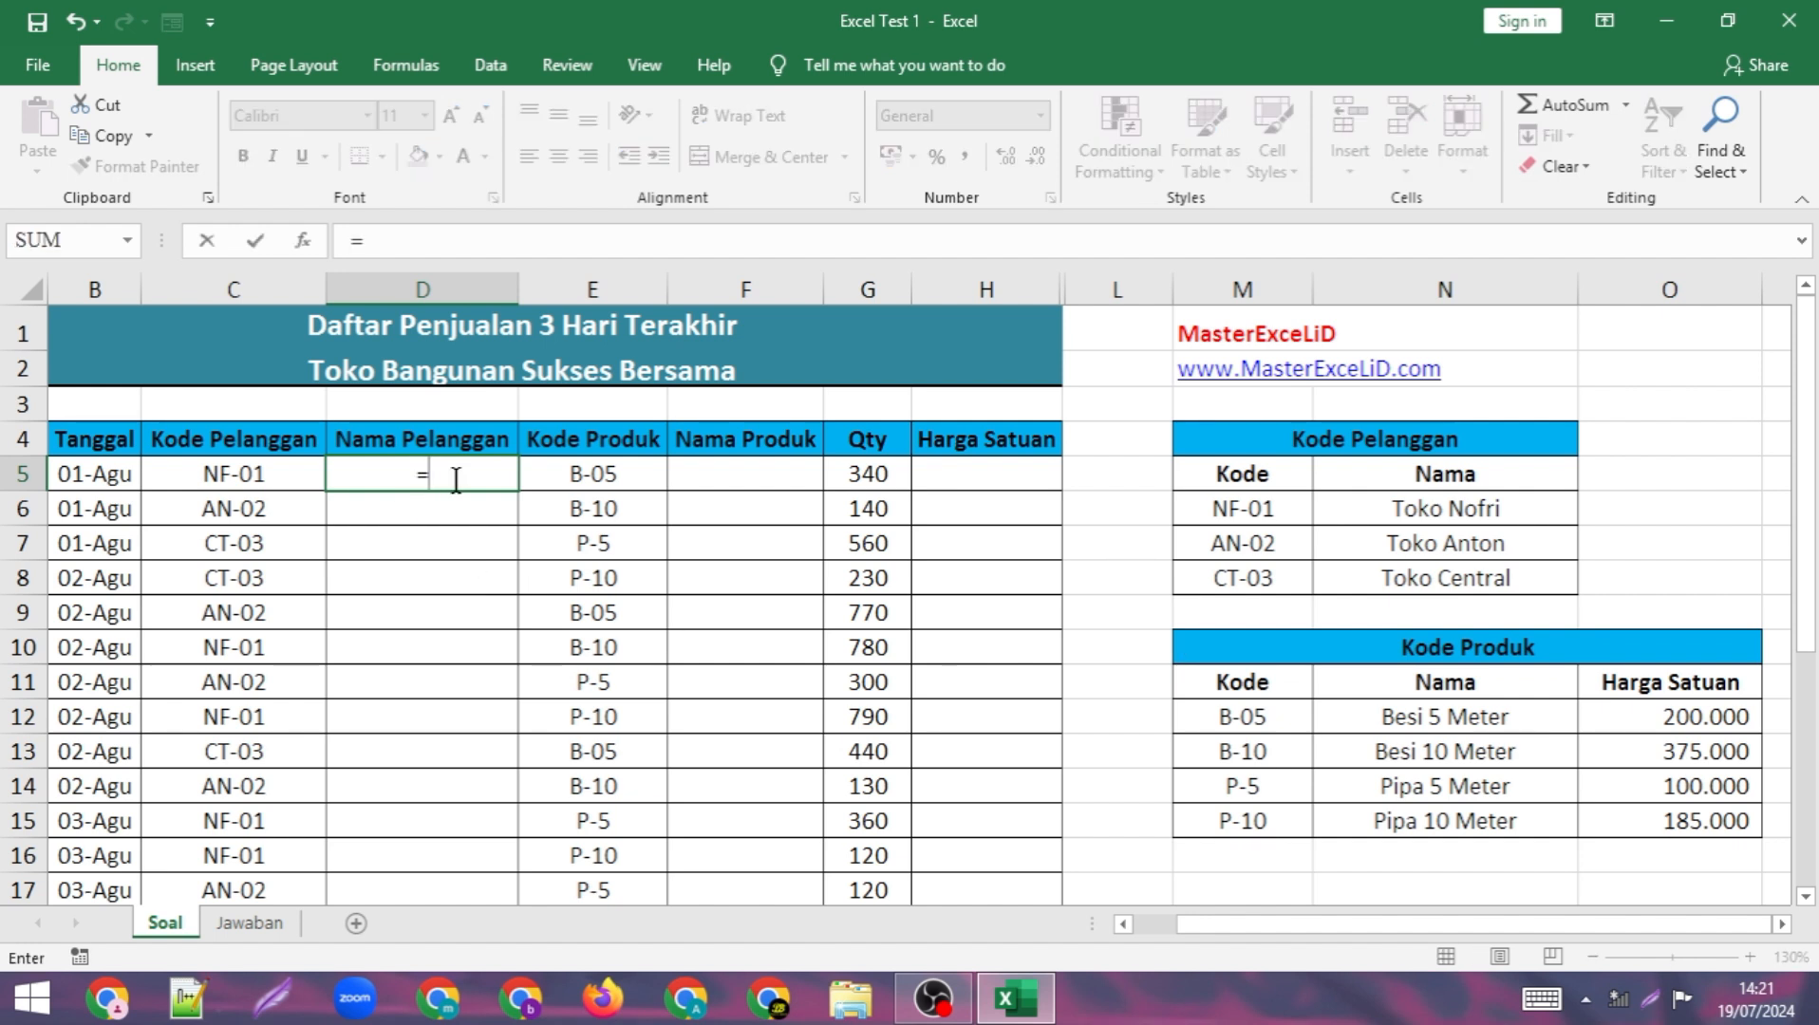
{"action": "type", "text": "vlooku"}
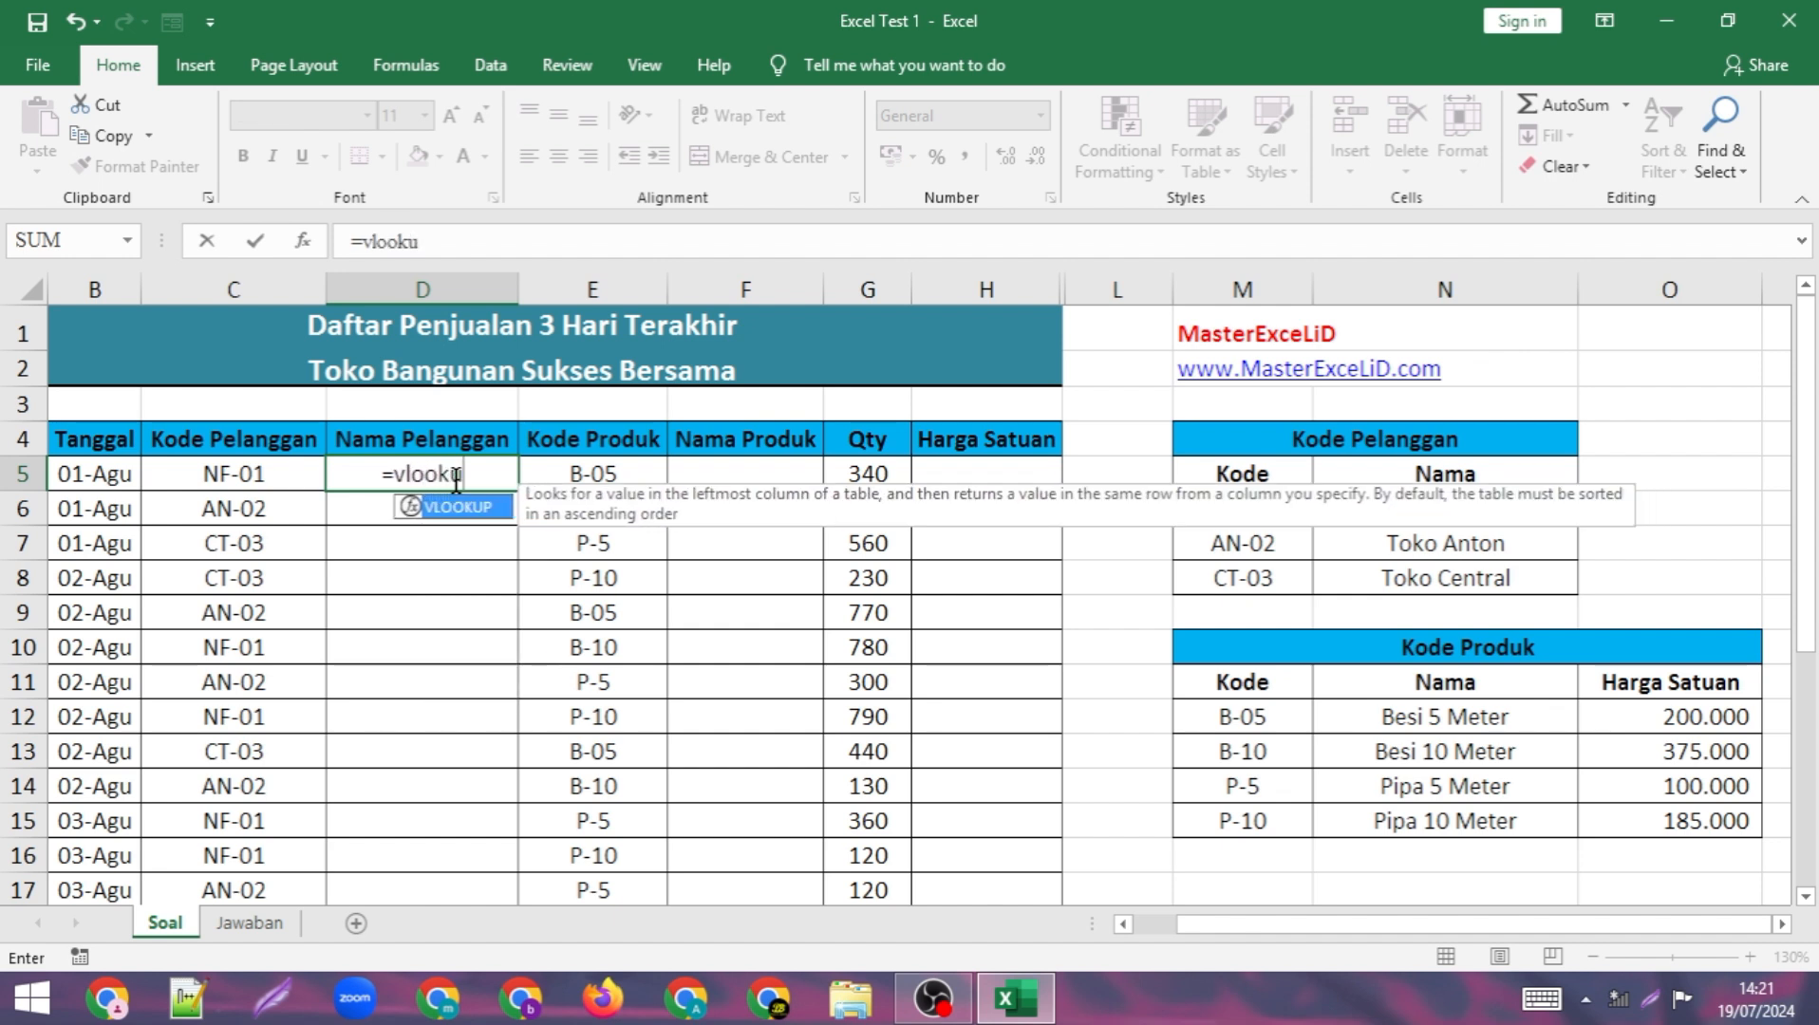
{"action": "type", "text": "p("}
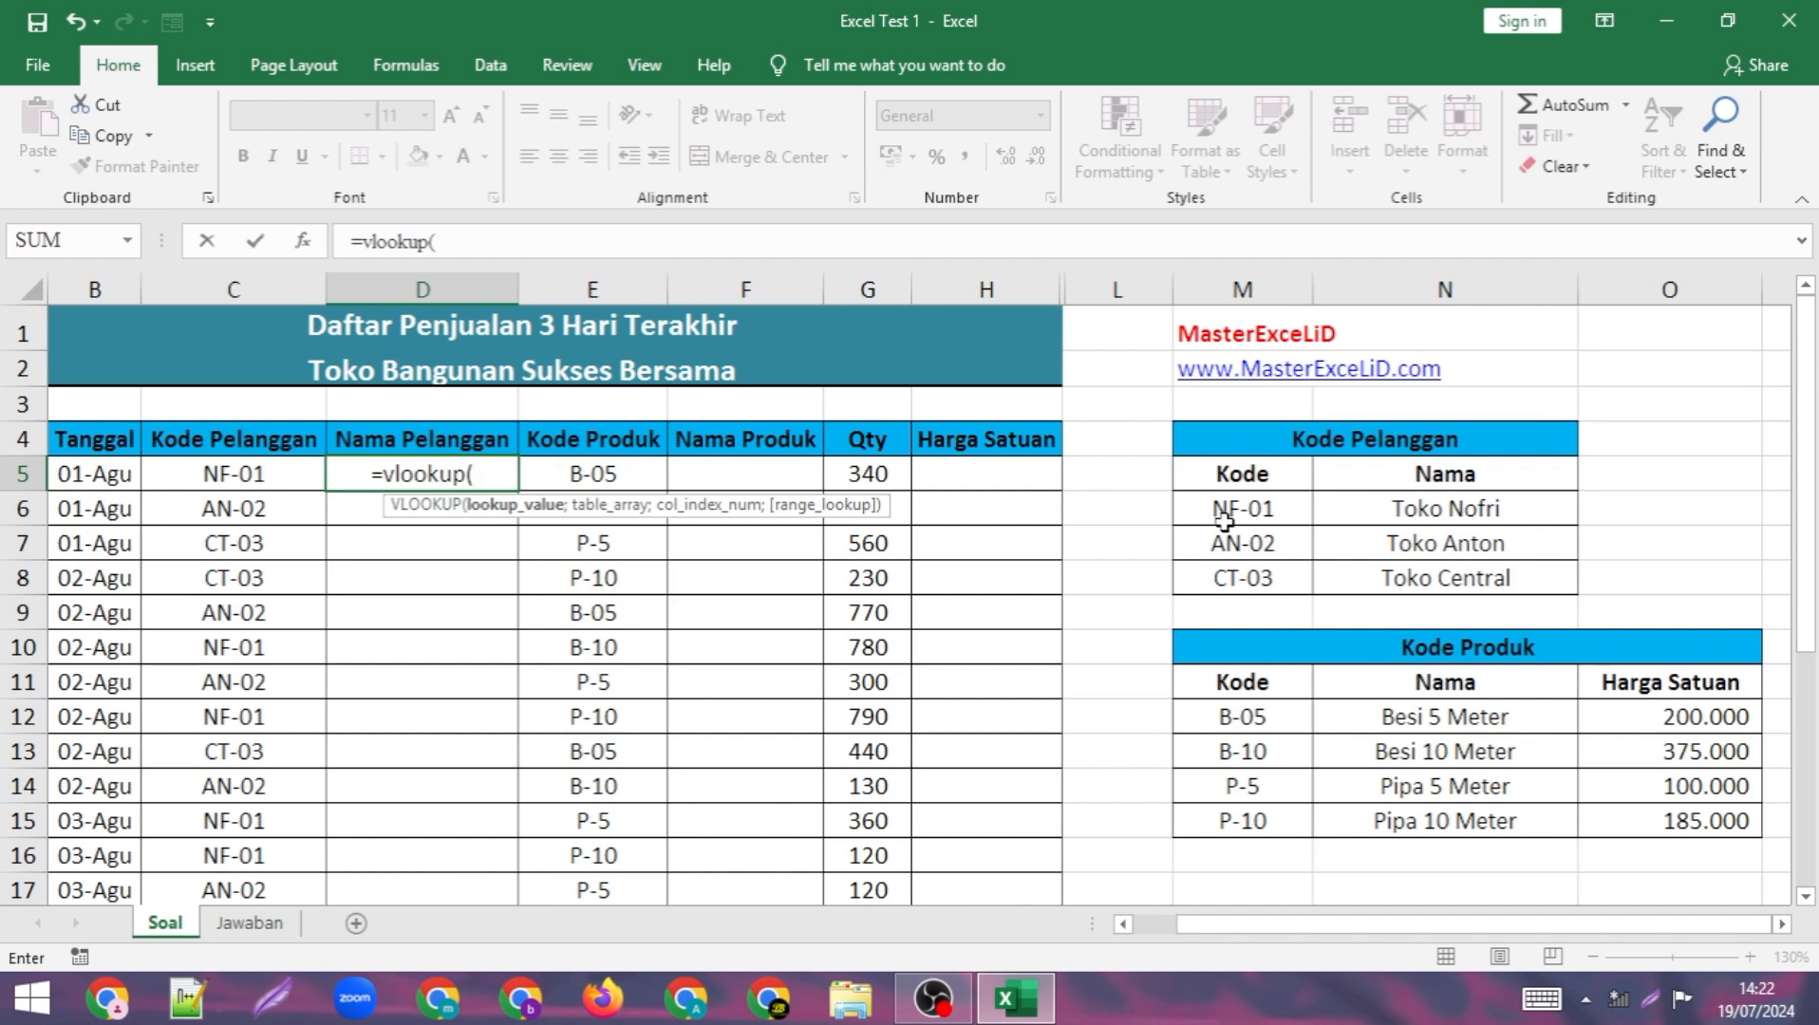
{"action": "left_click", "coordinate": [228, 477]}
{"action": "type", "text": ";"}
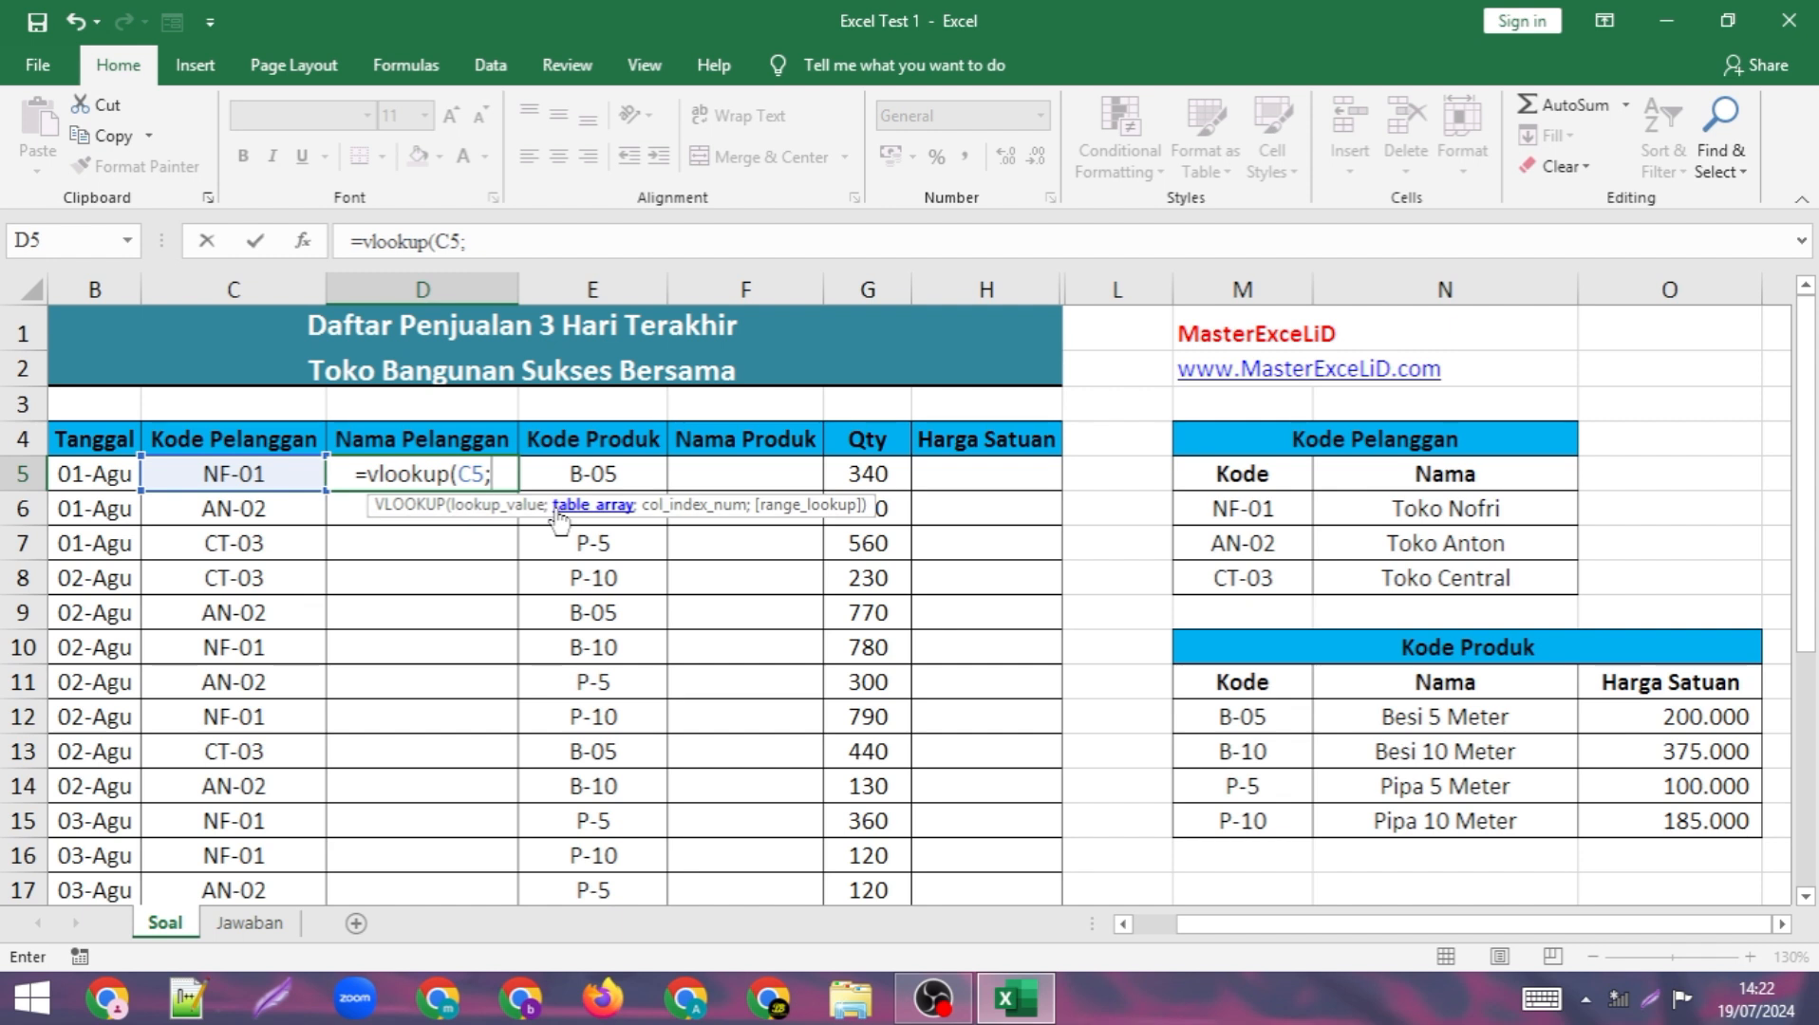
{"action": "left_click_drag", "start_coordinate": [1238, 475], "coordinate": [1466, 579]}
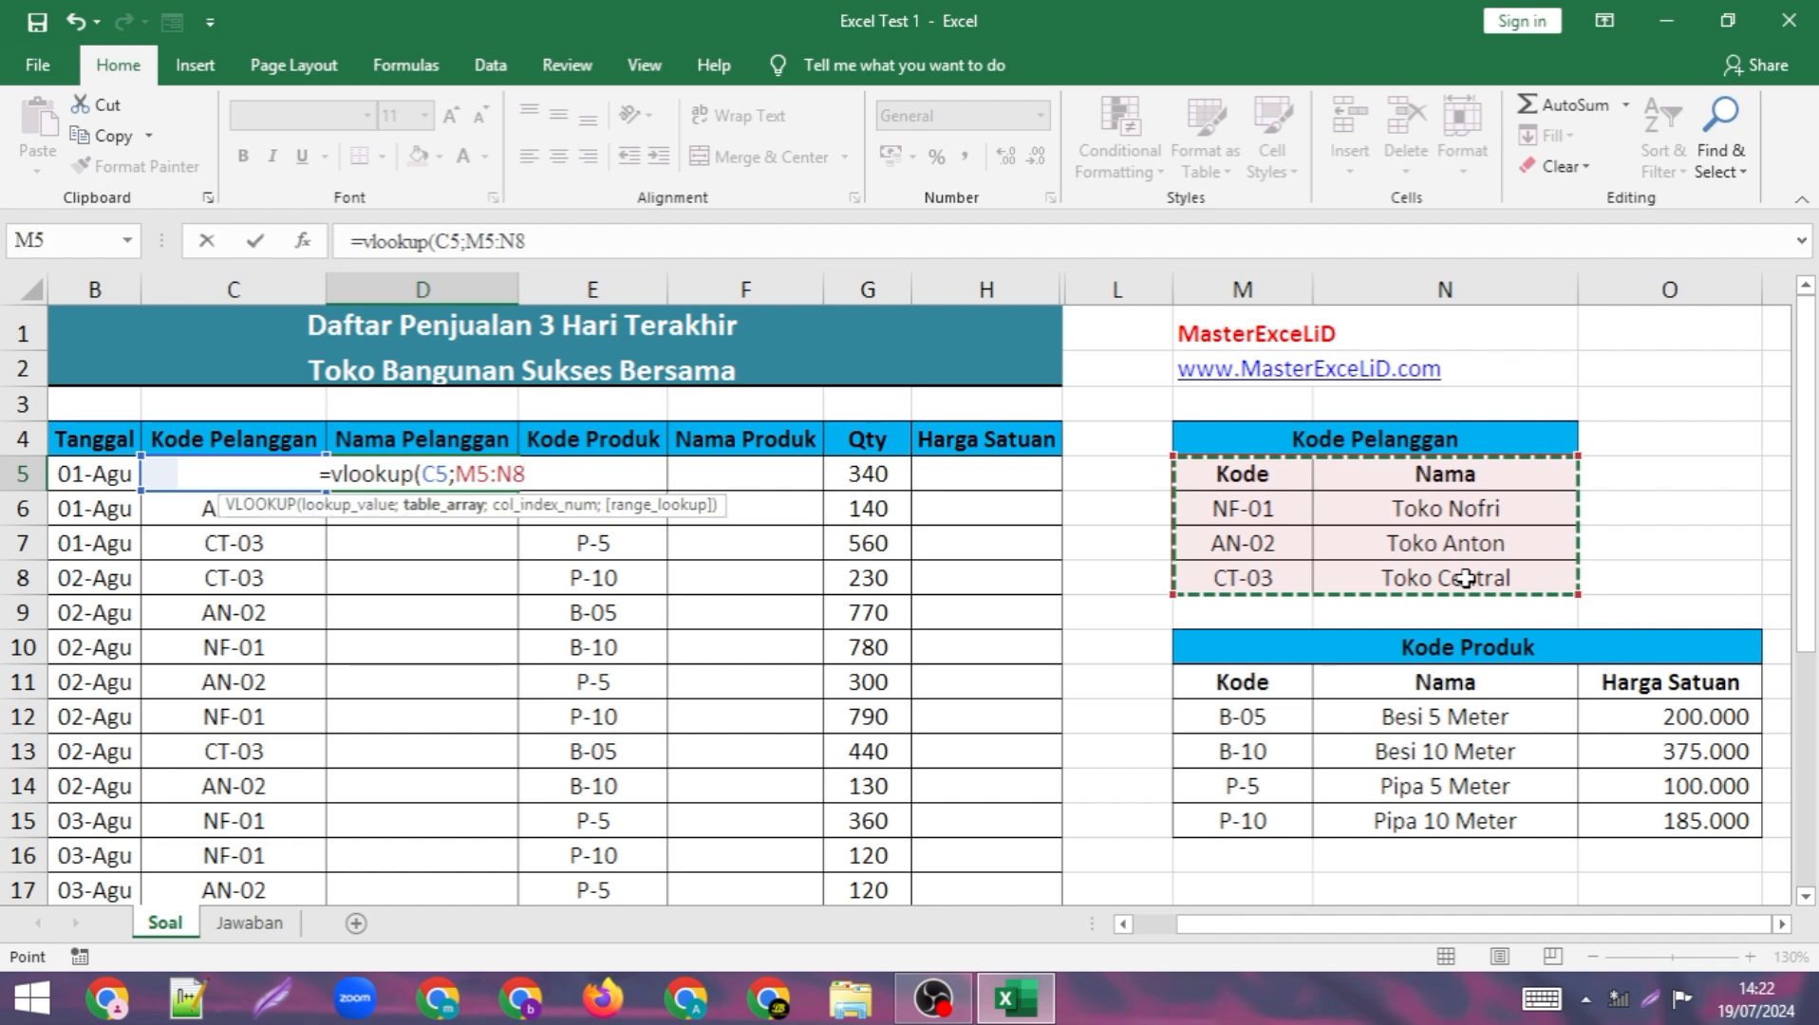
{"action": "key", "text": "F4"}
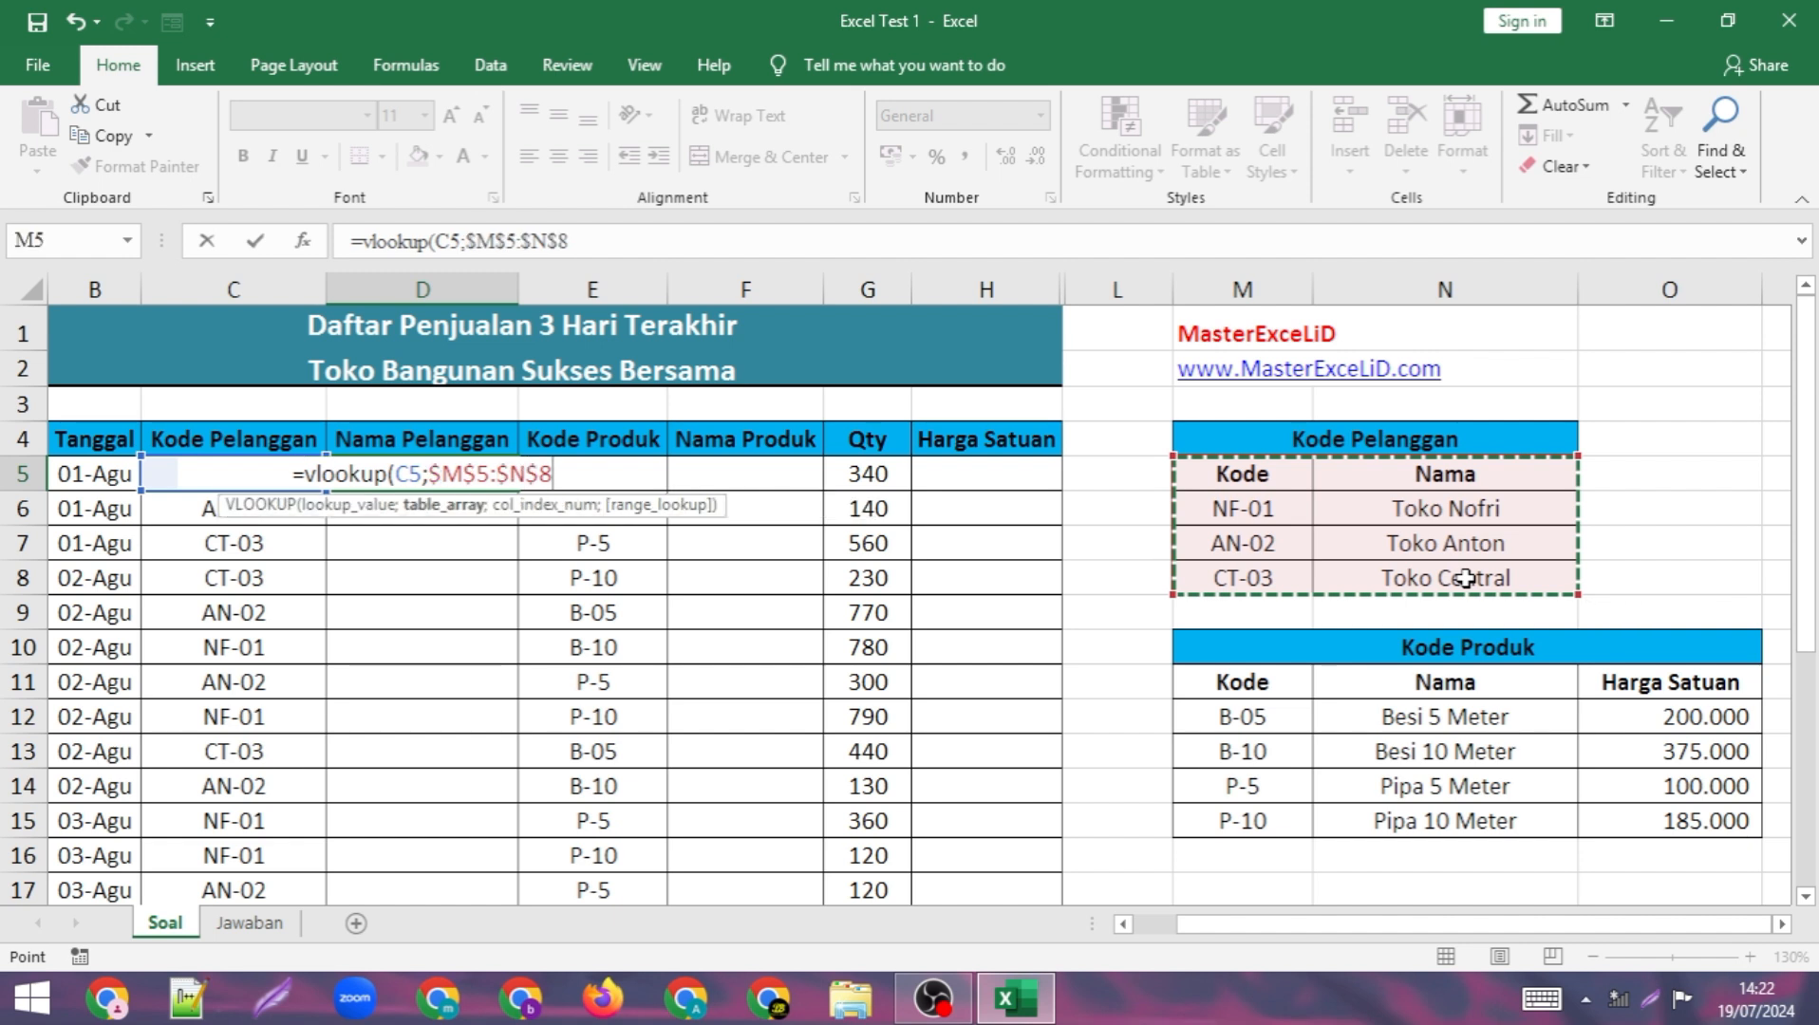
{"action": "type", "text": ";"}
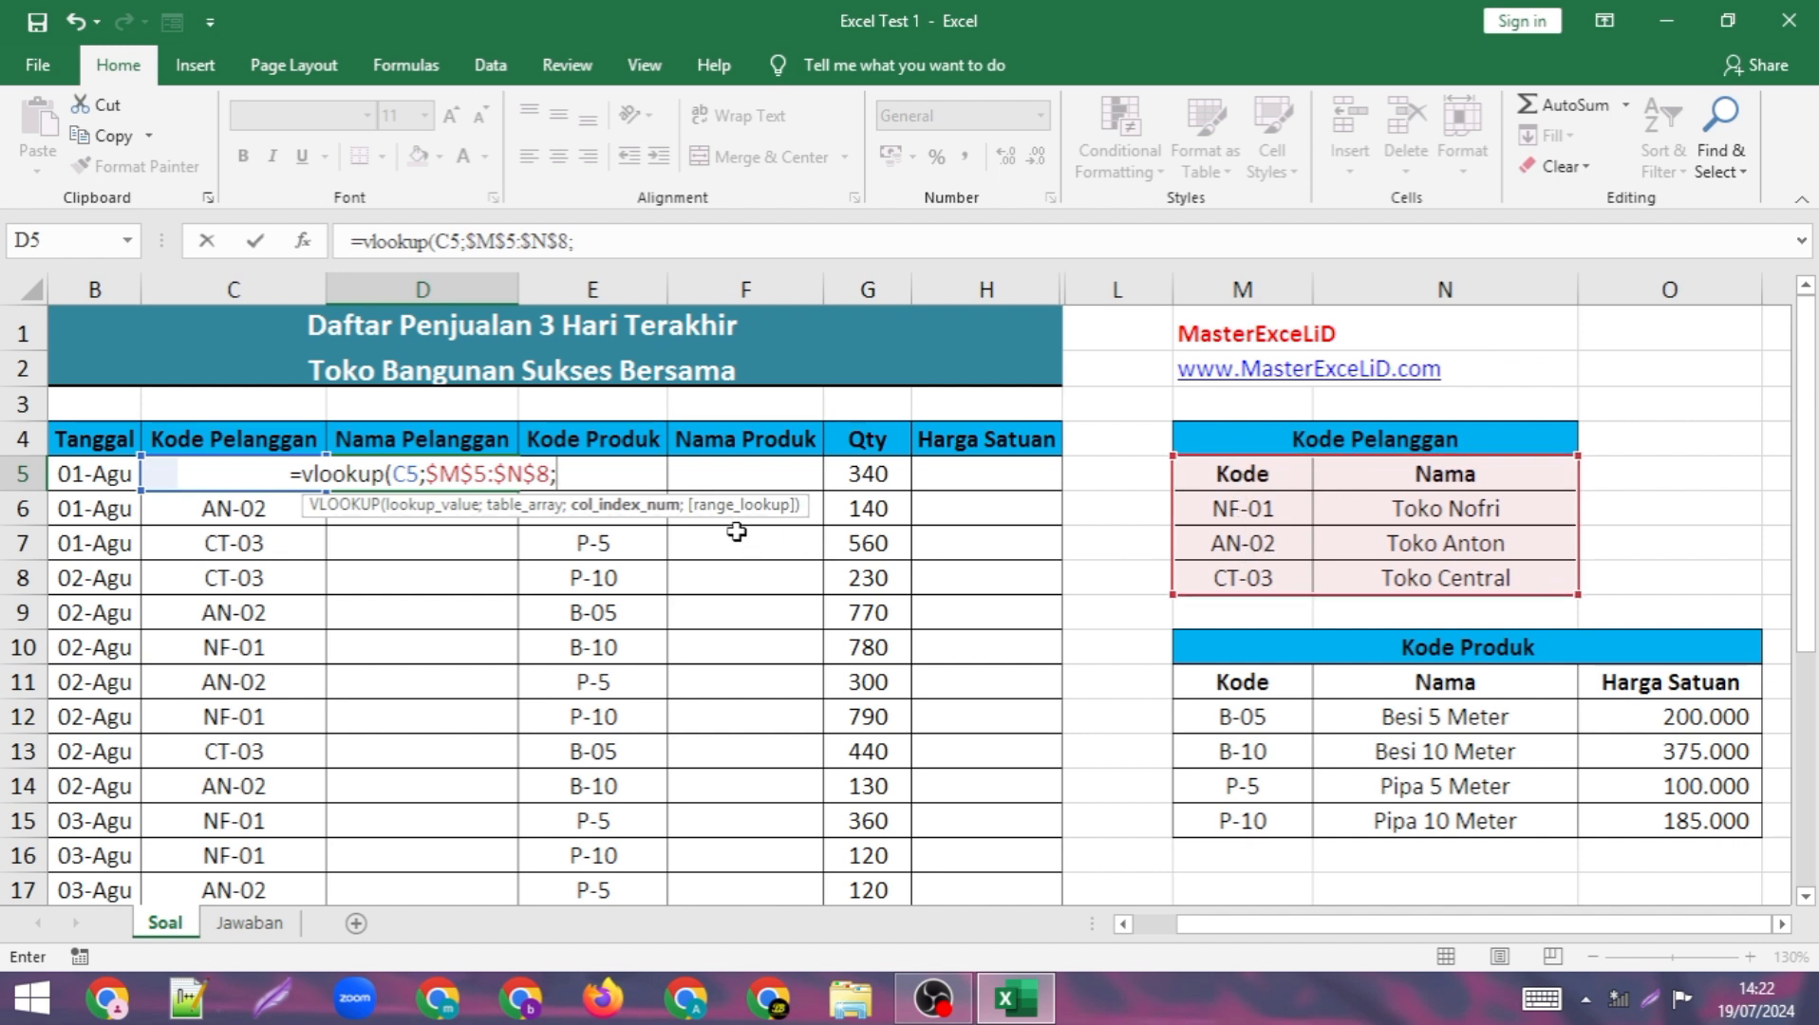
{"action": "type", "text": "2"}
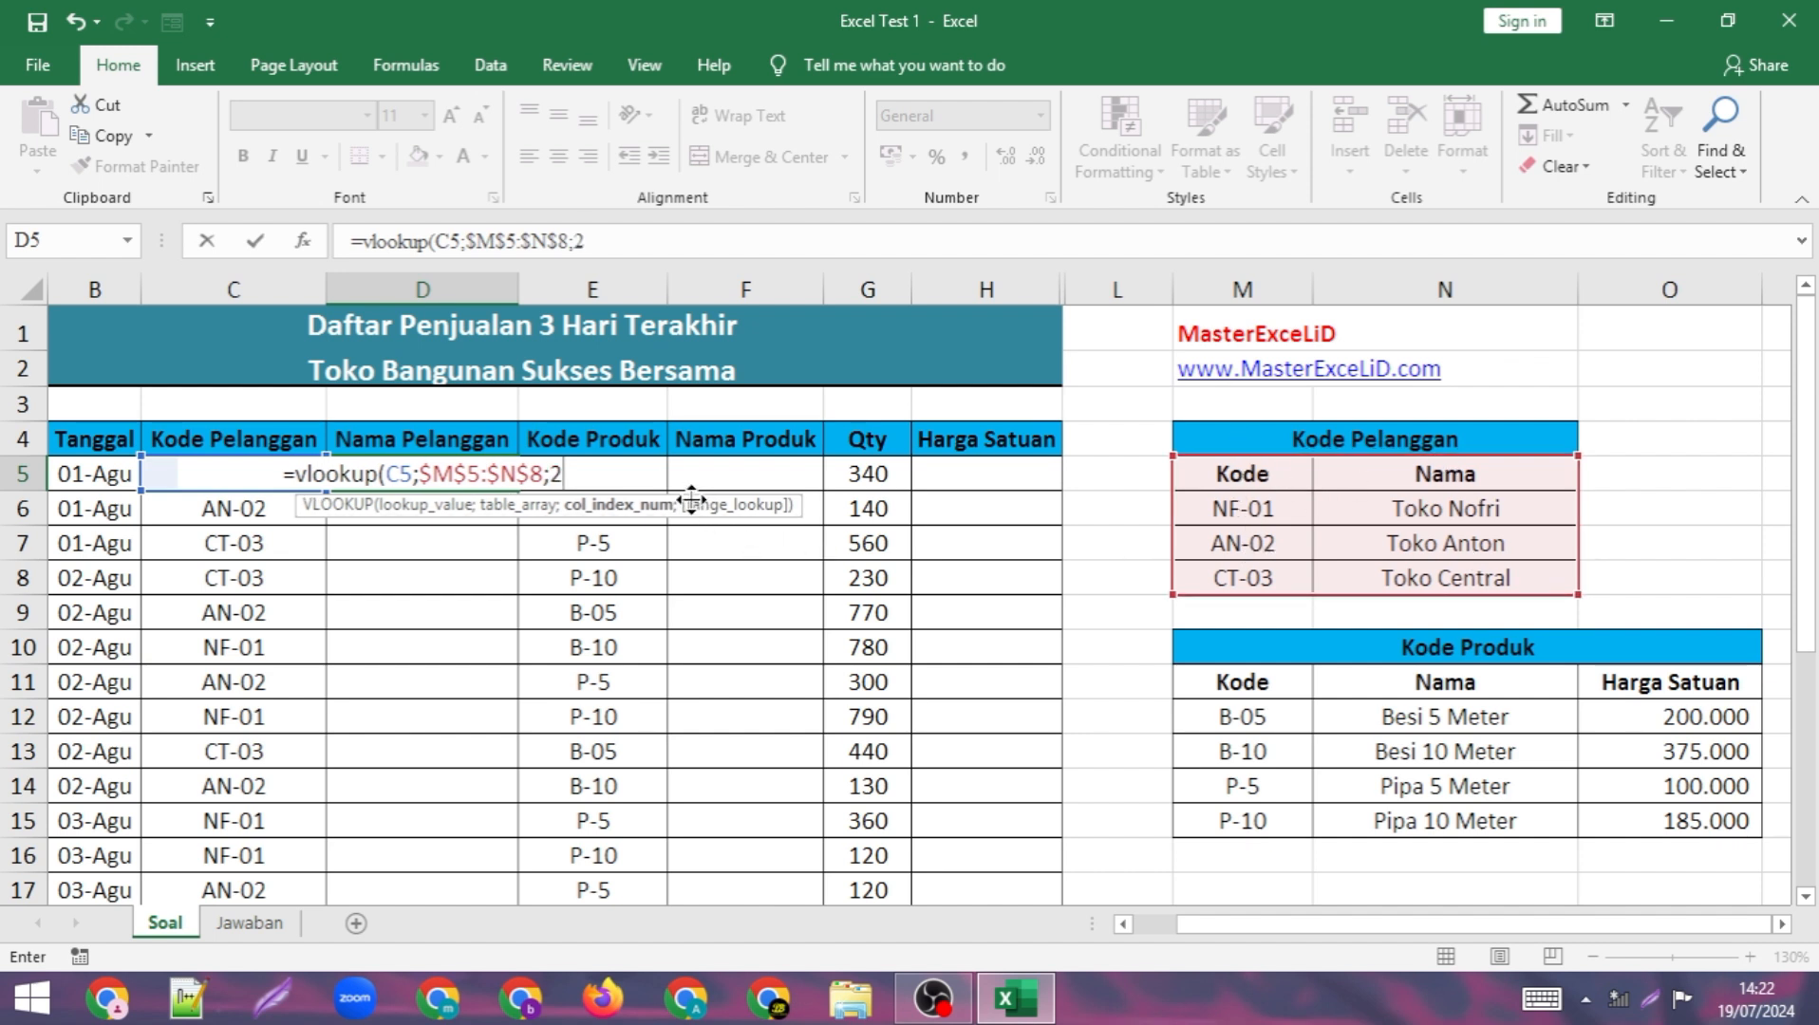
{"action": "type", "text": ";"}
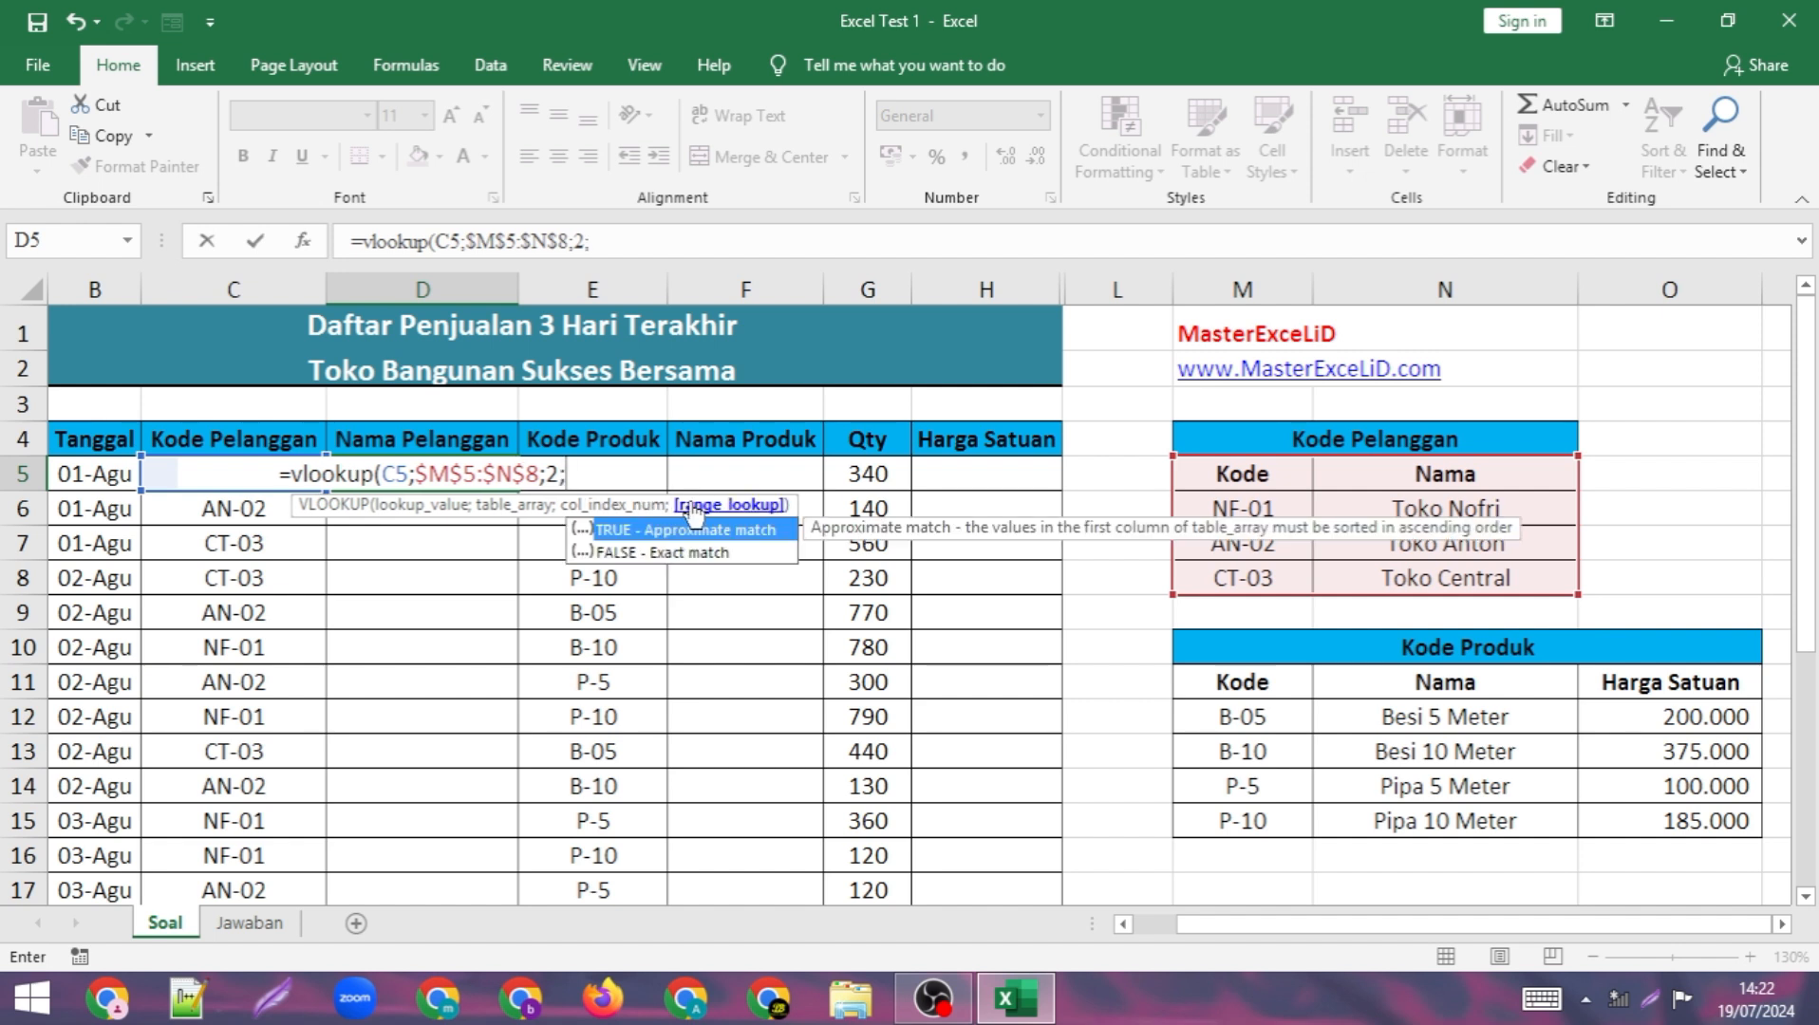
{"action": "type", "text": "0)"}
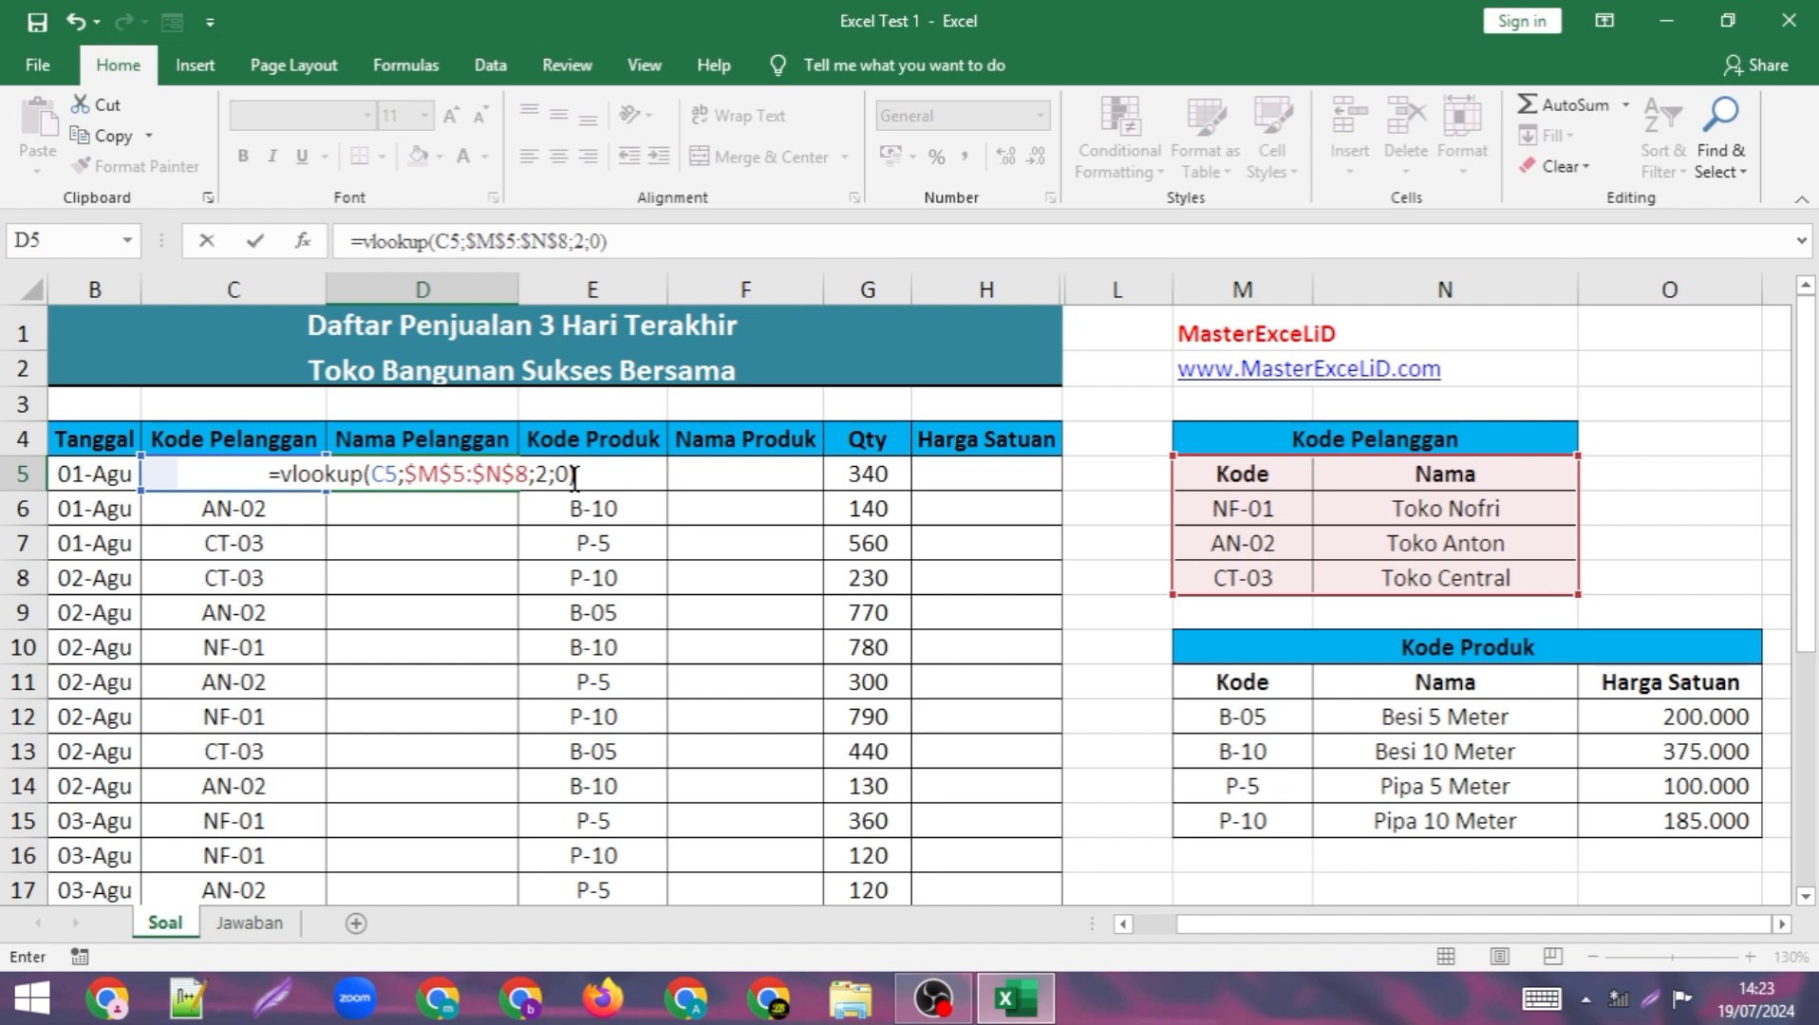
{"action": "key", "text": "Return"}
- Try to auto-fill the D5 formula down the whole Nama Pelanggan column and inspect the merged Total row
{"action": "left_click", "coordinate": [477, 474]}
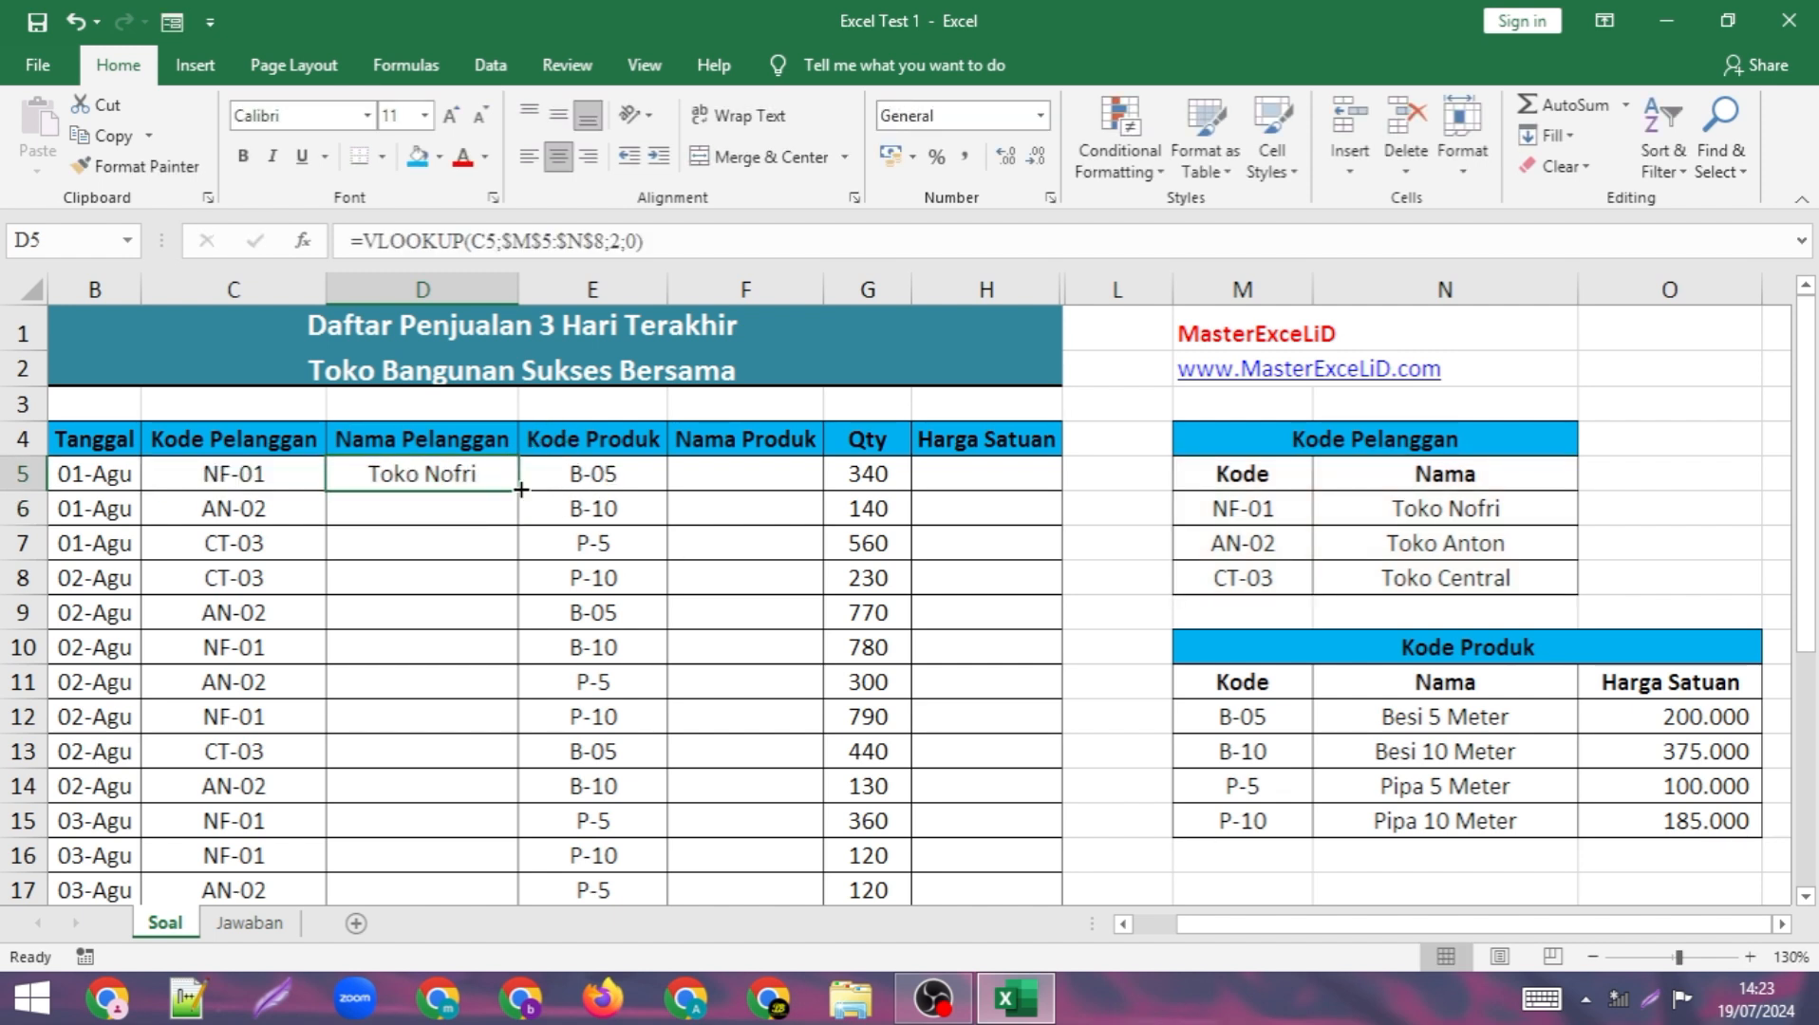
{"action": "double_click", "coordinate": [522, 490]}
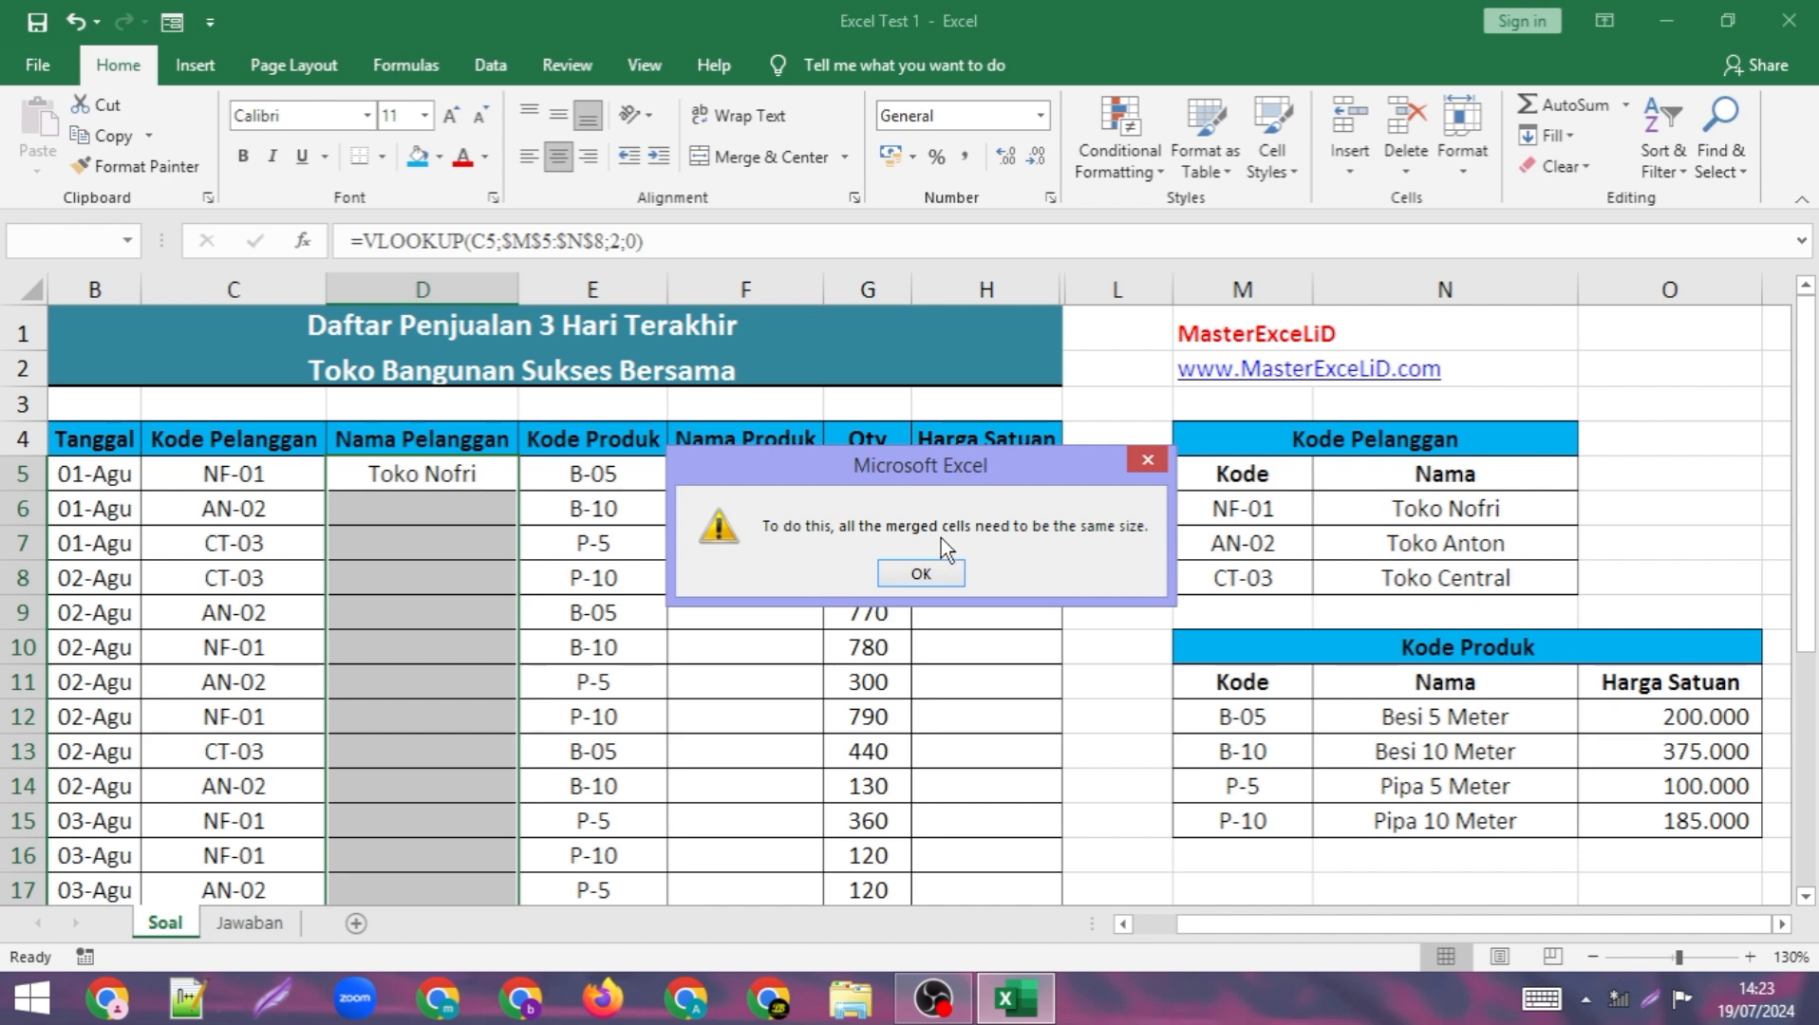
{"action": "left_click", "coordinate": [951, 569]}
{"action": "scroll", "coordinate": [772, 560], "scroll_direction": "down", "scroll_amount": 2}
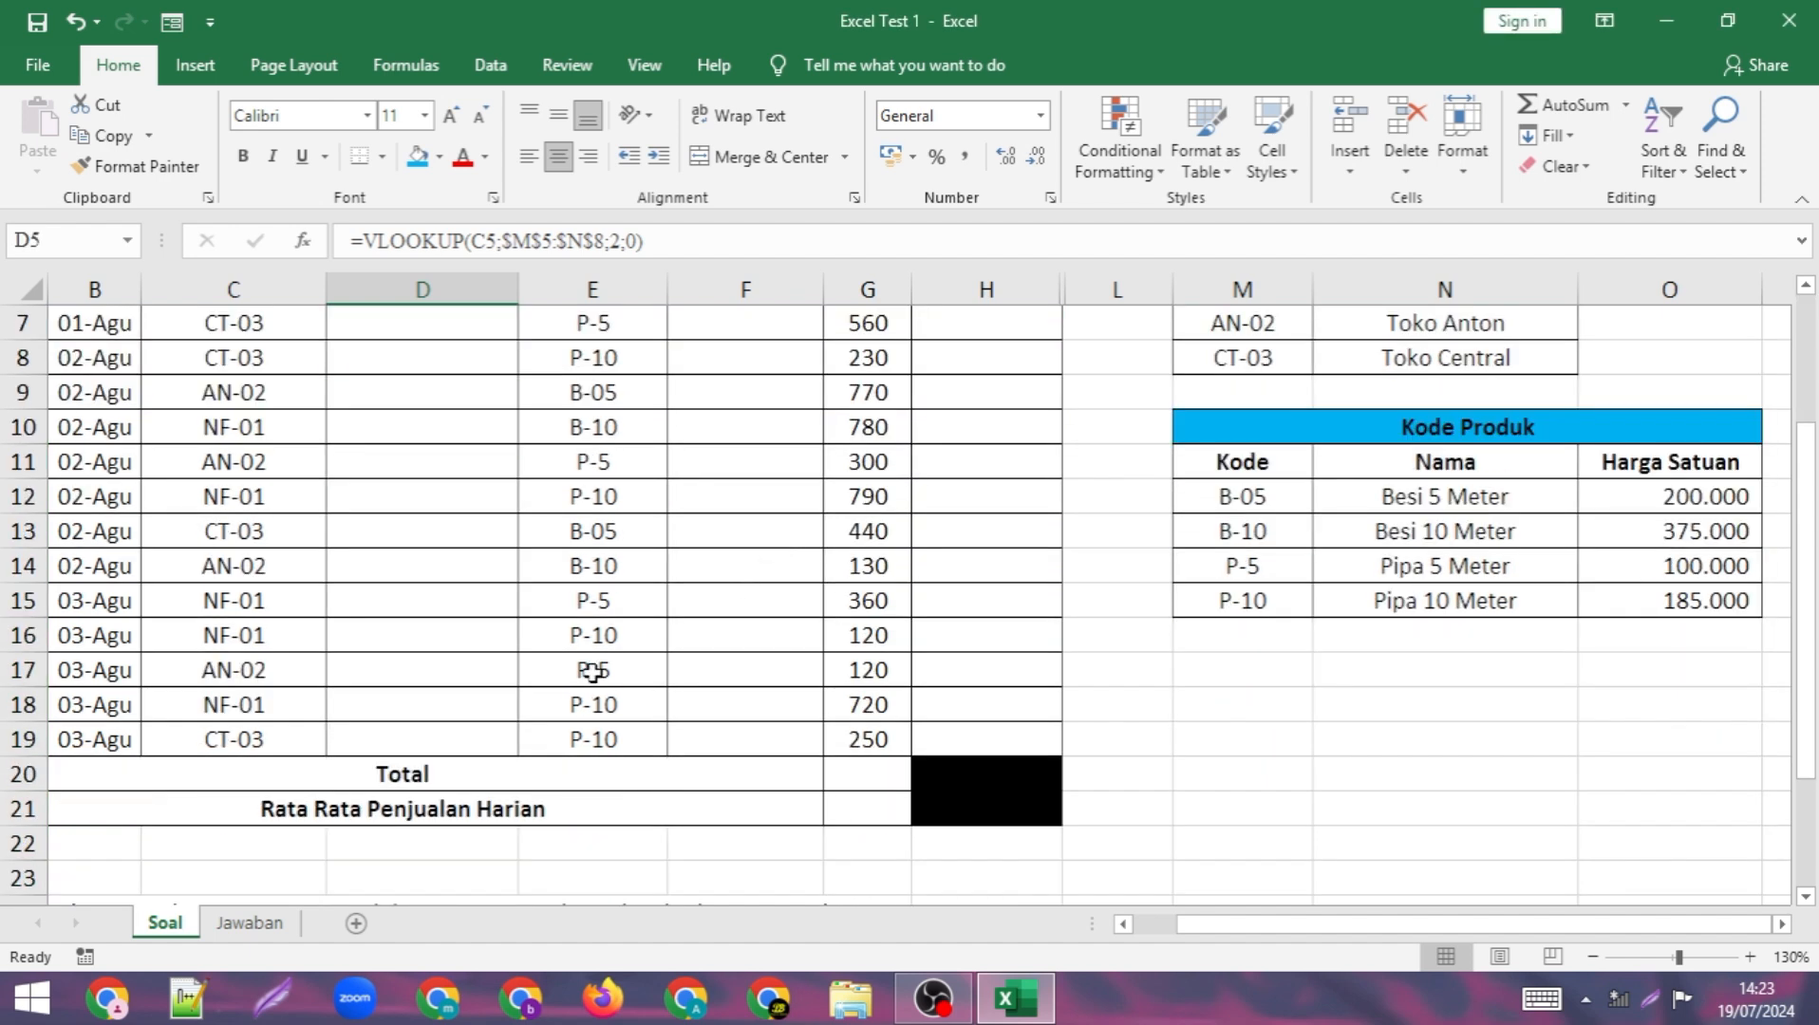
{"action": "left_click", "coordinate": [442, 781]}
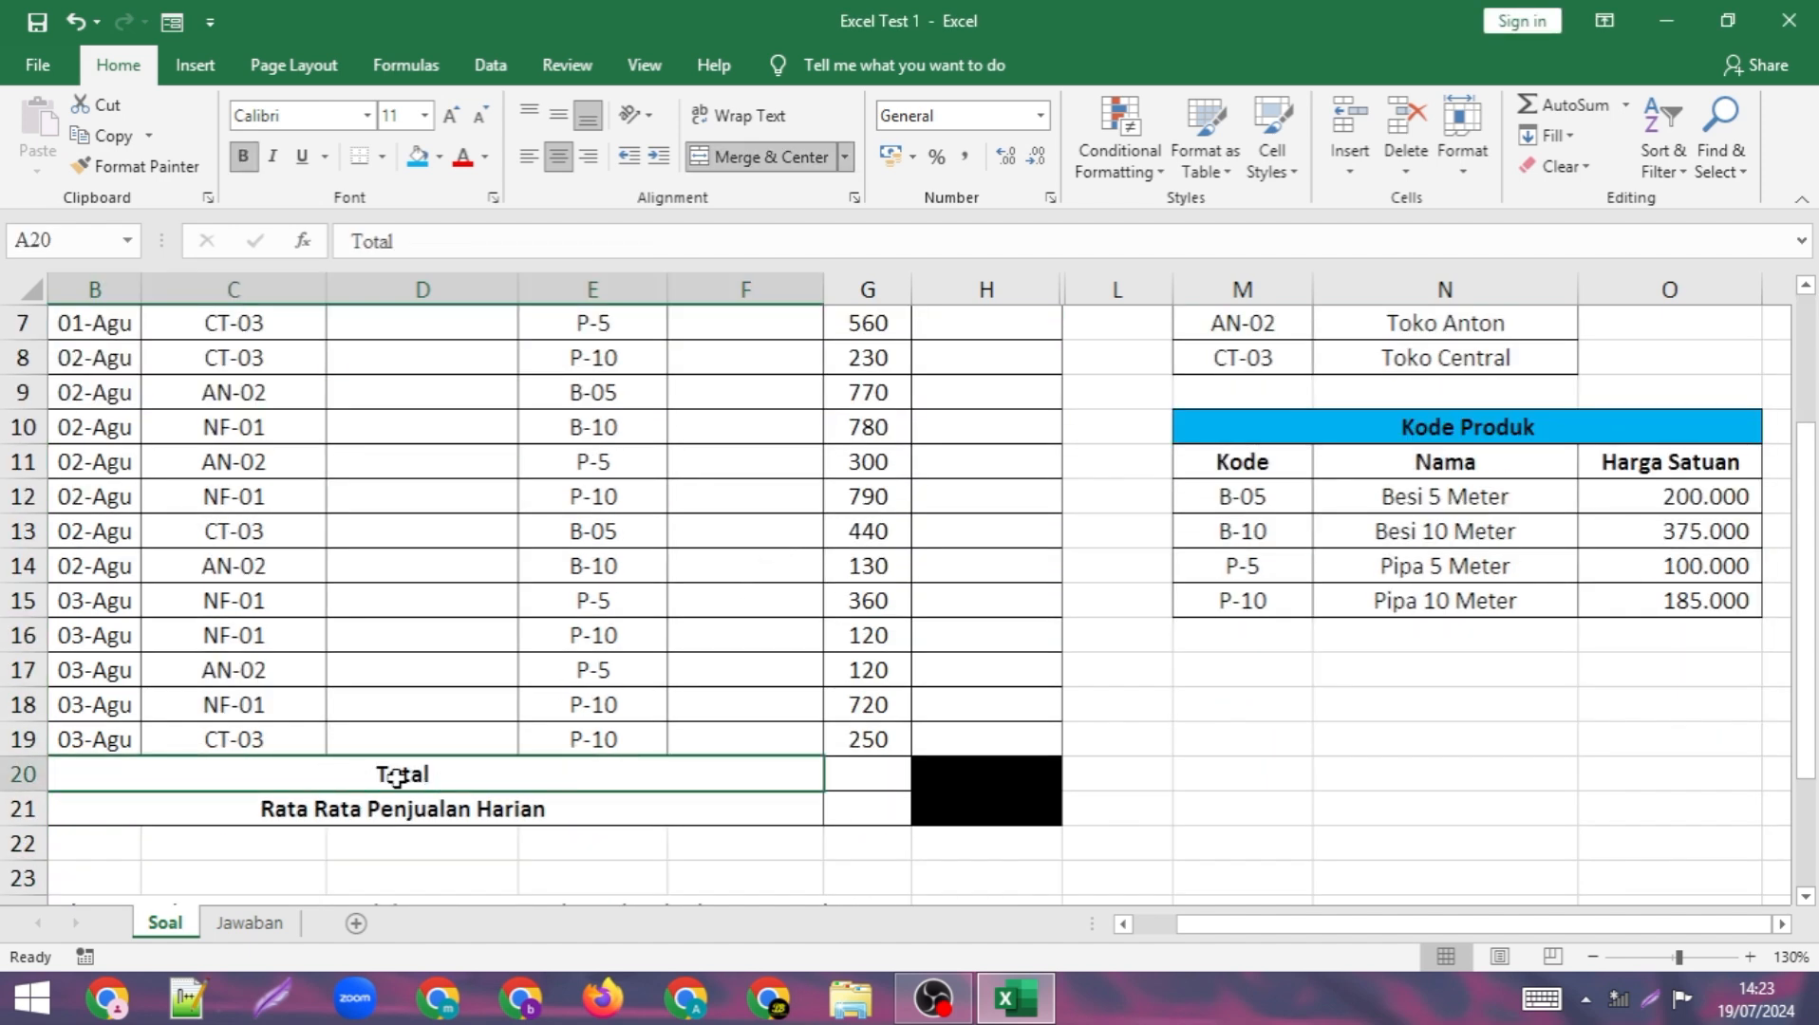
- Fill the VLOOKUP formula from D5 down to D19, stopping above the Total row
{"action": "scroll", "coordinate": [601, 466], "scroll_direction": "up", "scroll_amount": 1}
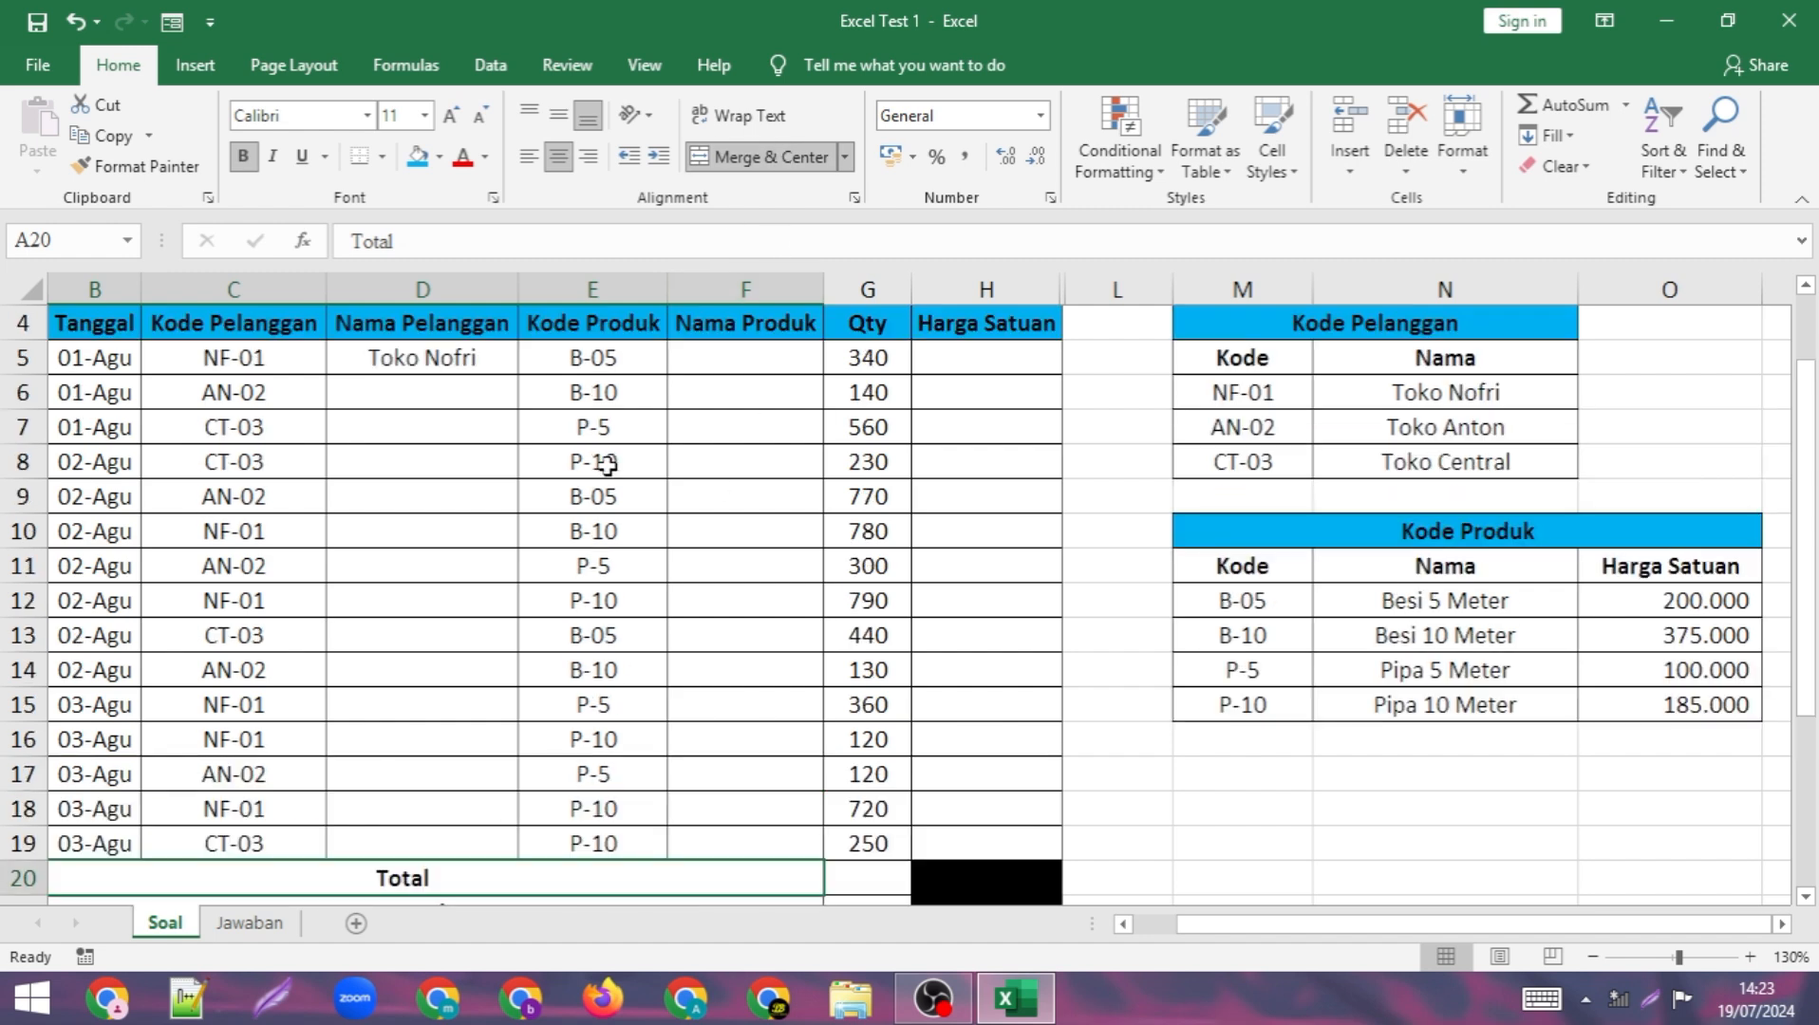
{"action": "left_click", "coordinate": [510, 366]}
{"action": "left_click_drag", "start_coordinate": [516, 372], "coordinate": [489, 857]}
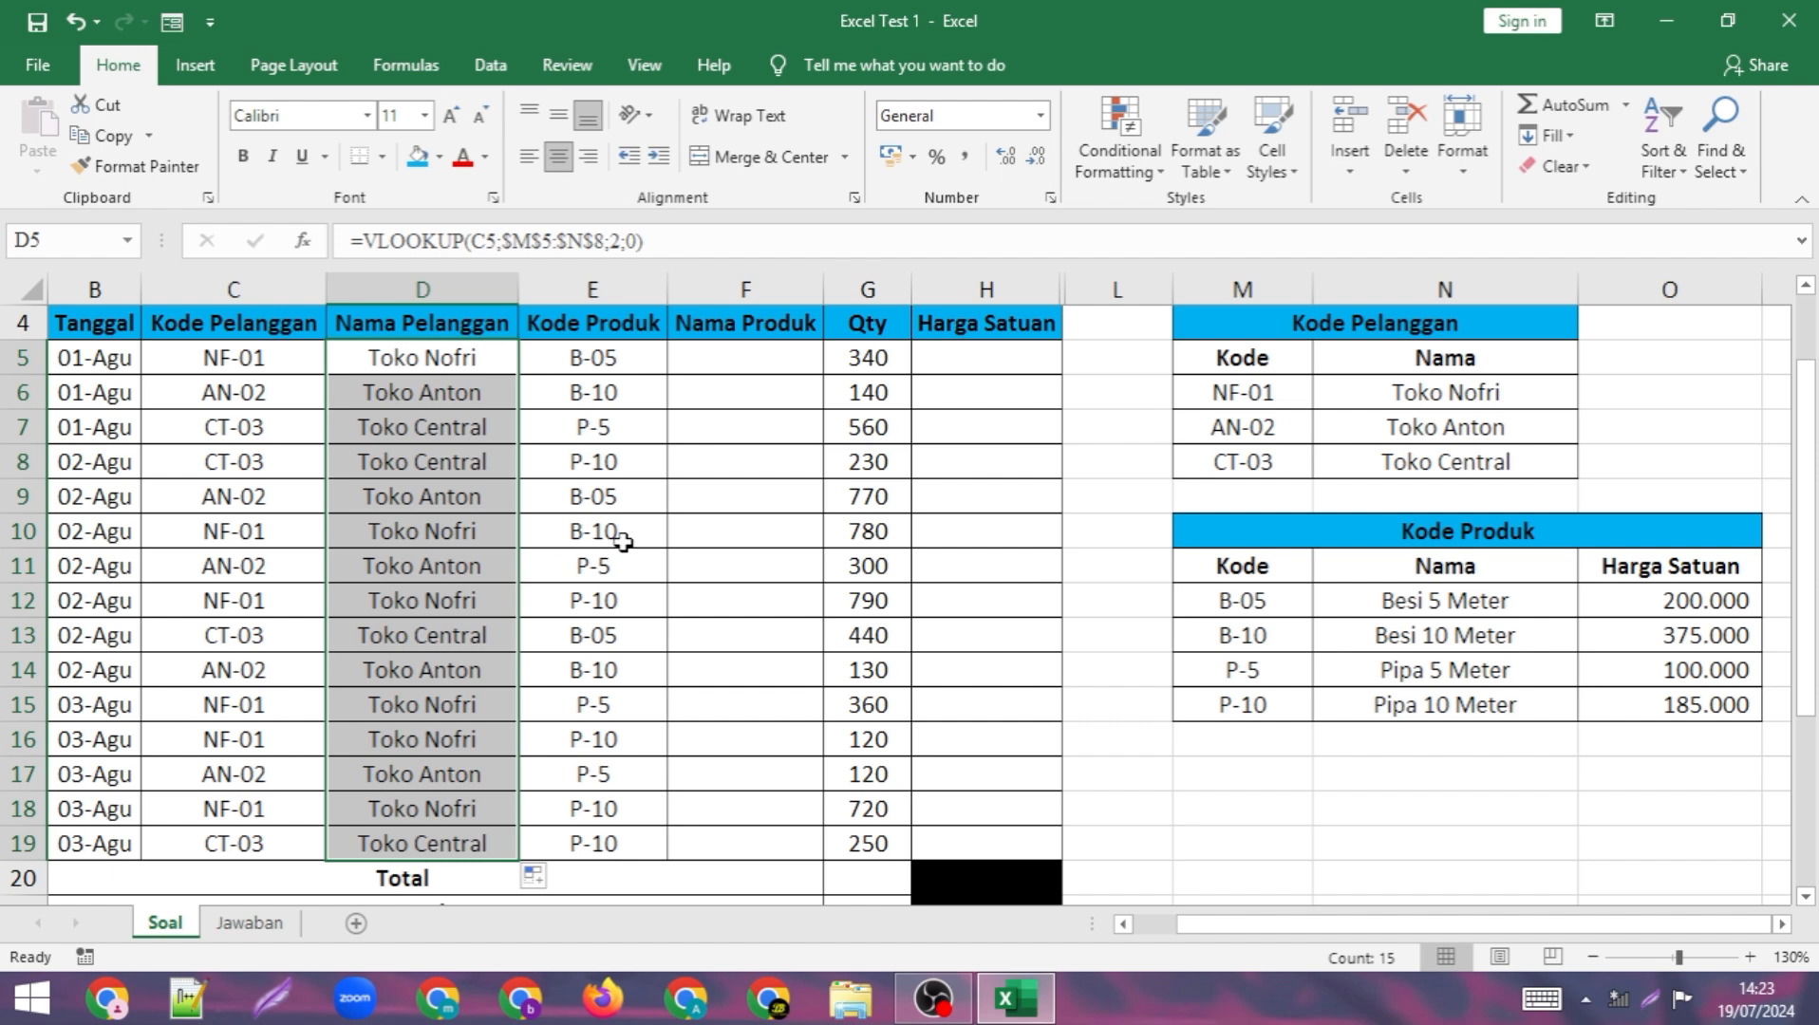
- Enter the formula =VLOOKUP(E5;$M$11:$O$15;2;0) in F5 to look up the first Nama Produk
{"action": "scroll", "coordinate": [622, 541], "scroll_direction": "up", "scroll_amount": 1}
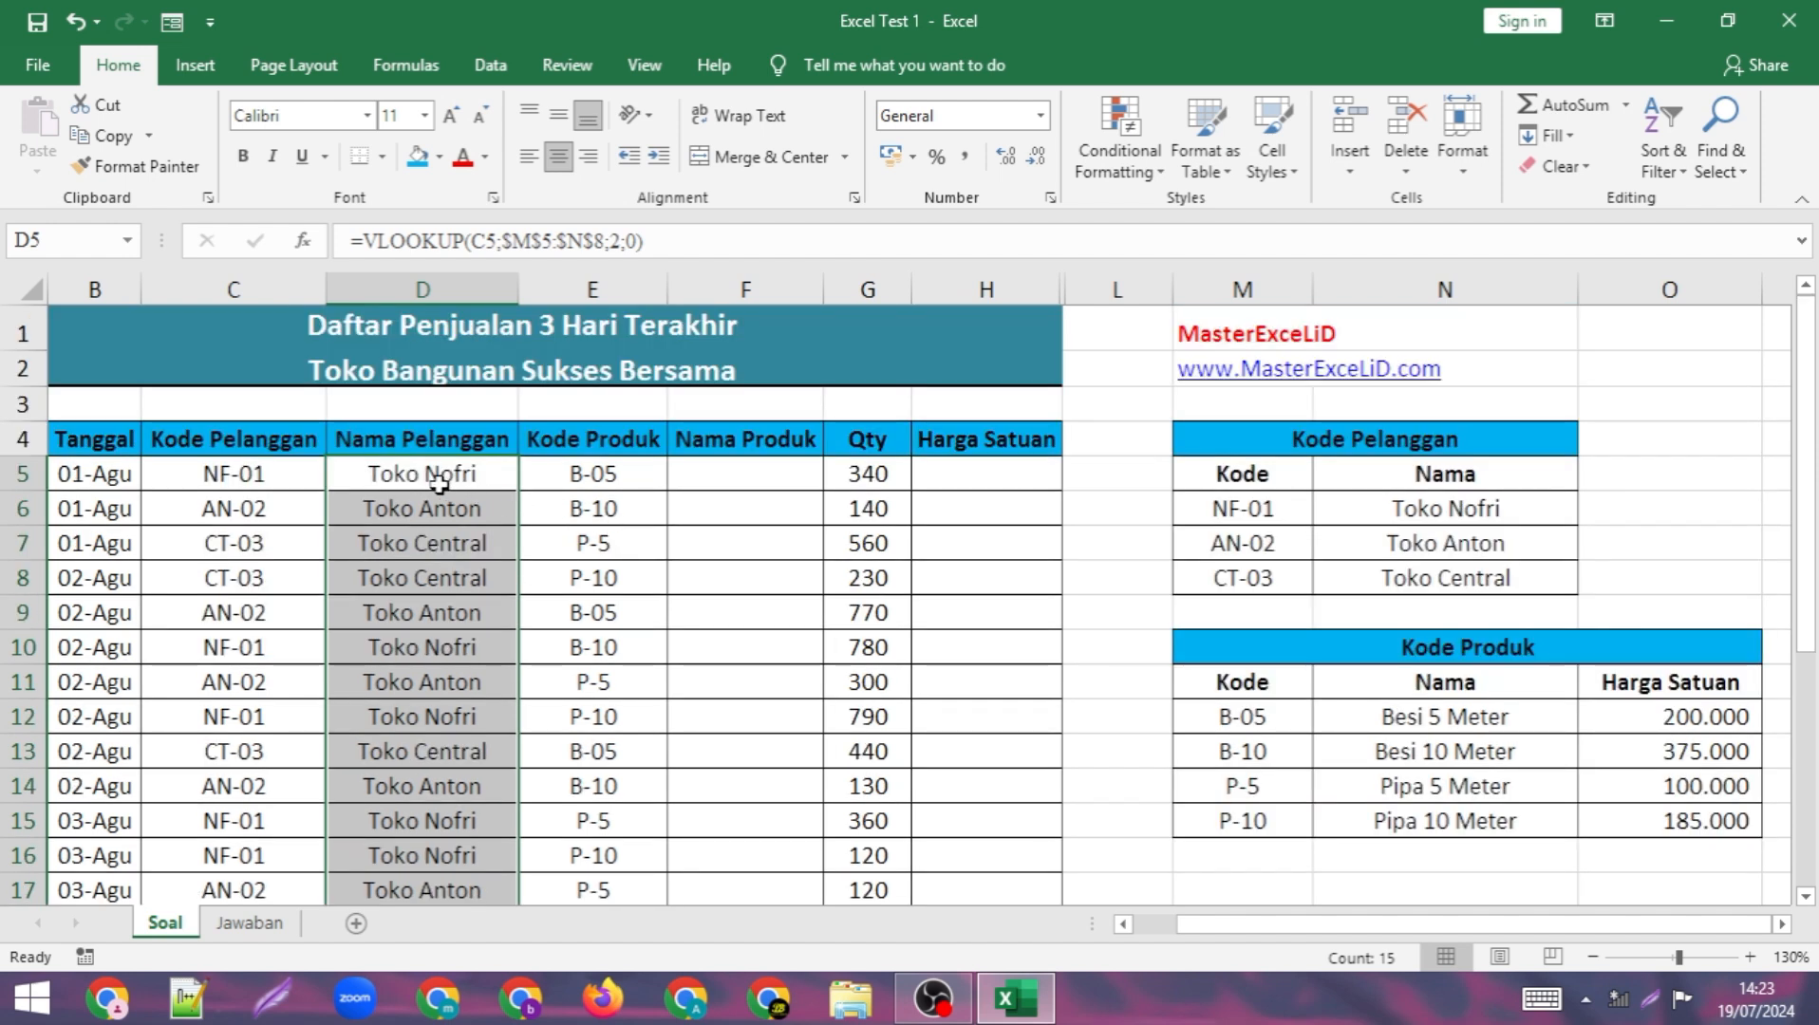
{"action": "left_click", "coordinate": [739, 483]}
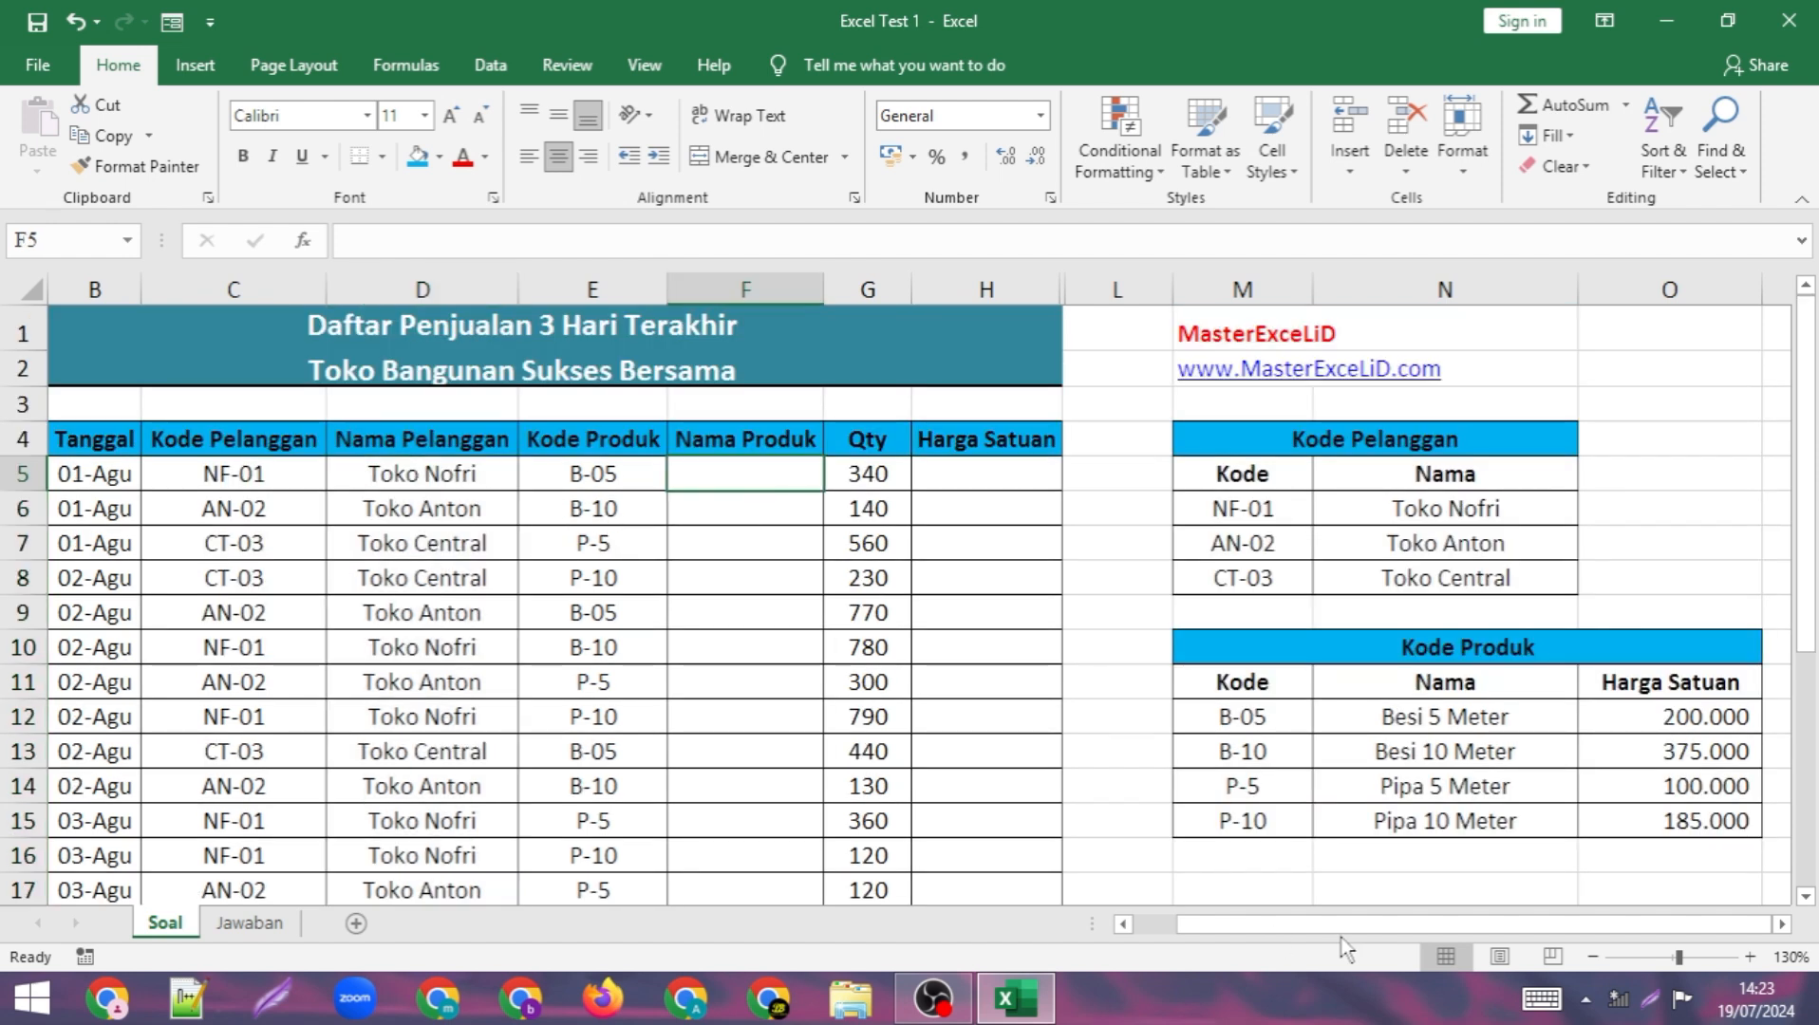
{"action": "left_click_drag", "start_coordinate": [1360, 925], "coordinate": [1362, 940]}
{"action": "left_click", "coordinate": [1752, 956]}
{"action": "left_click_drag", "start_coordinate": [1614, 926], "coordinate": [1650, 926]}
{"action": "scroll", "coordinate": [1535, 839], "scroll_direction": "up", "scroll_amount": 1}
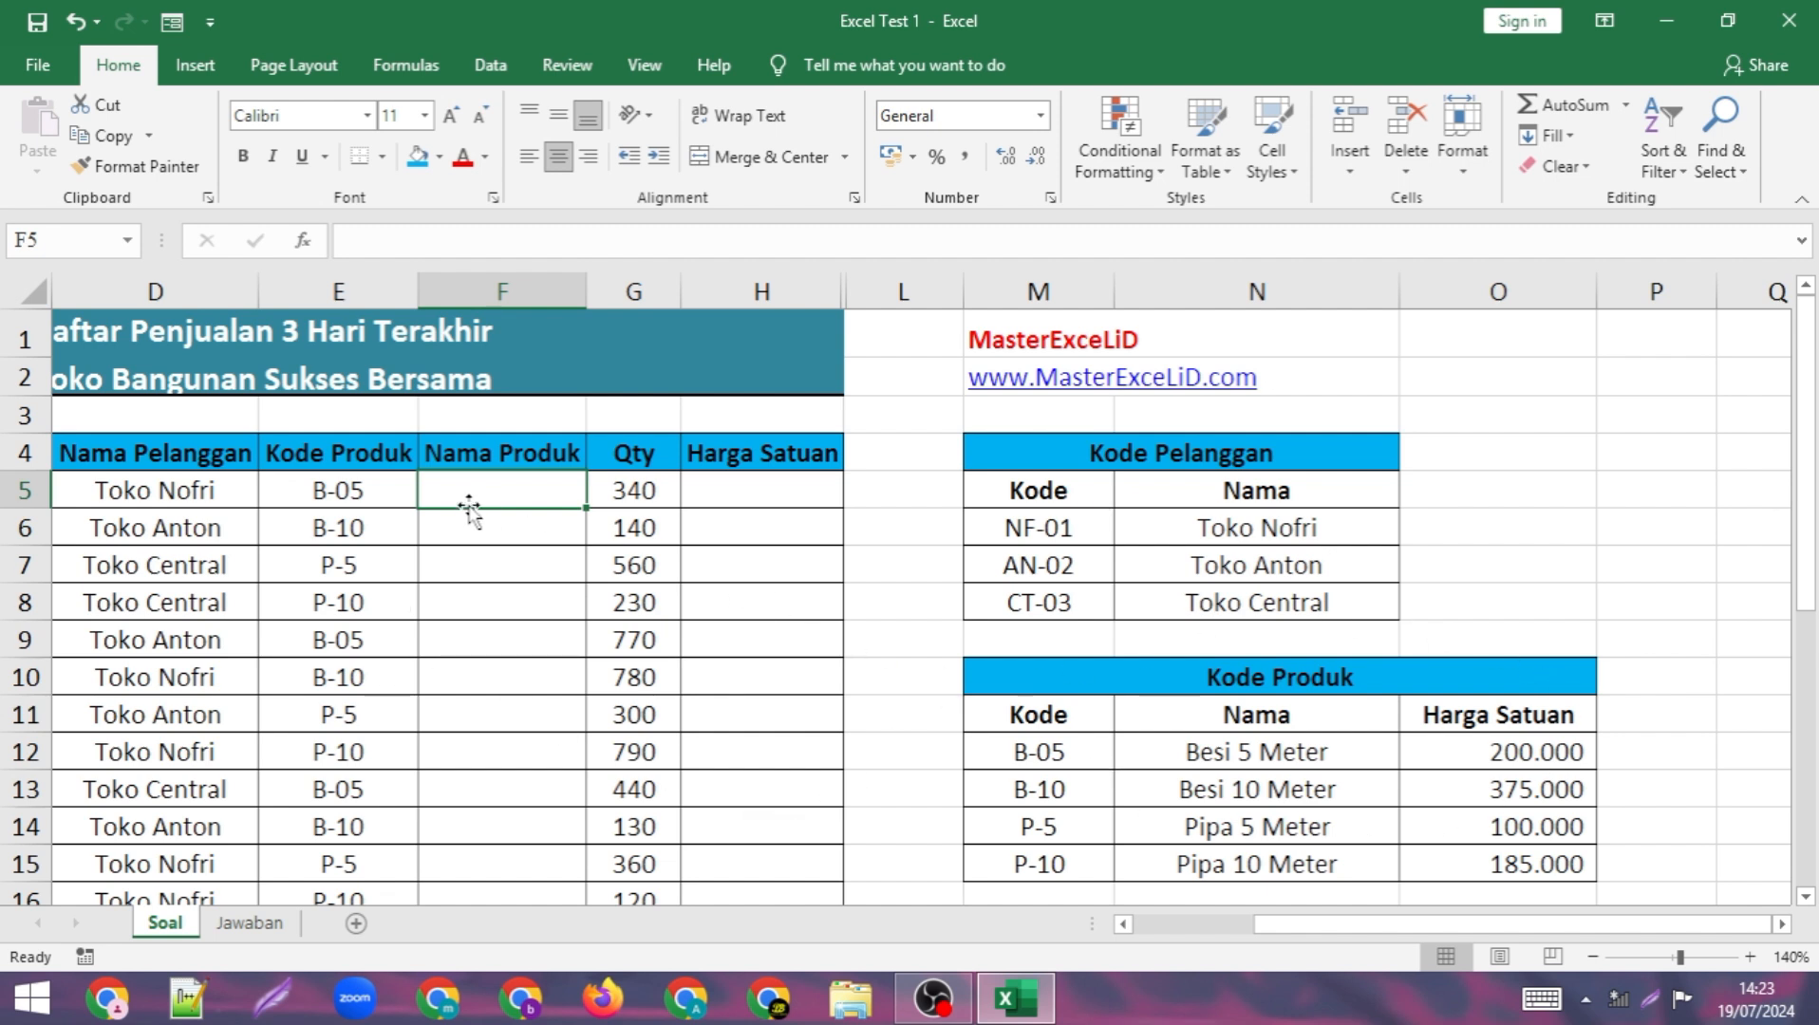
{"action": "type", "text": "=vlo"}
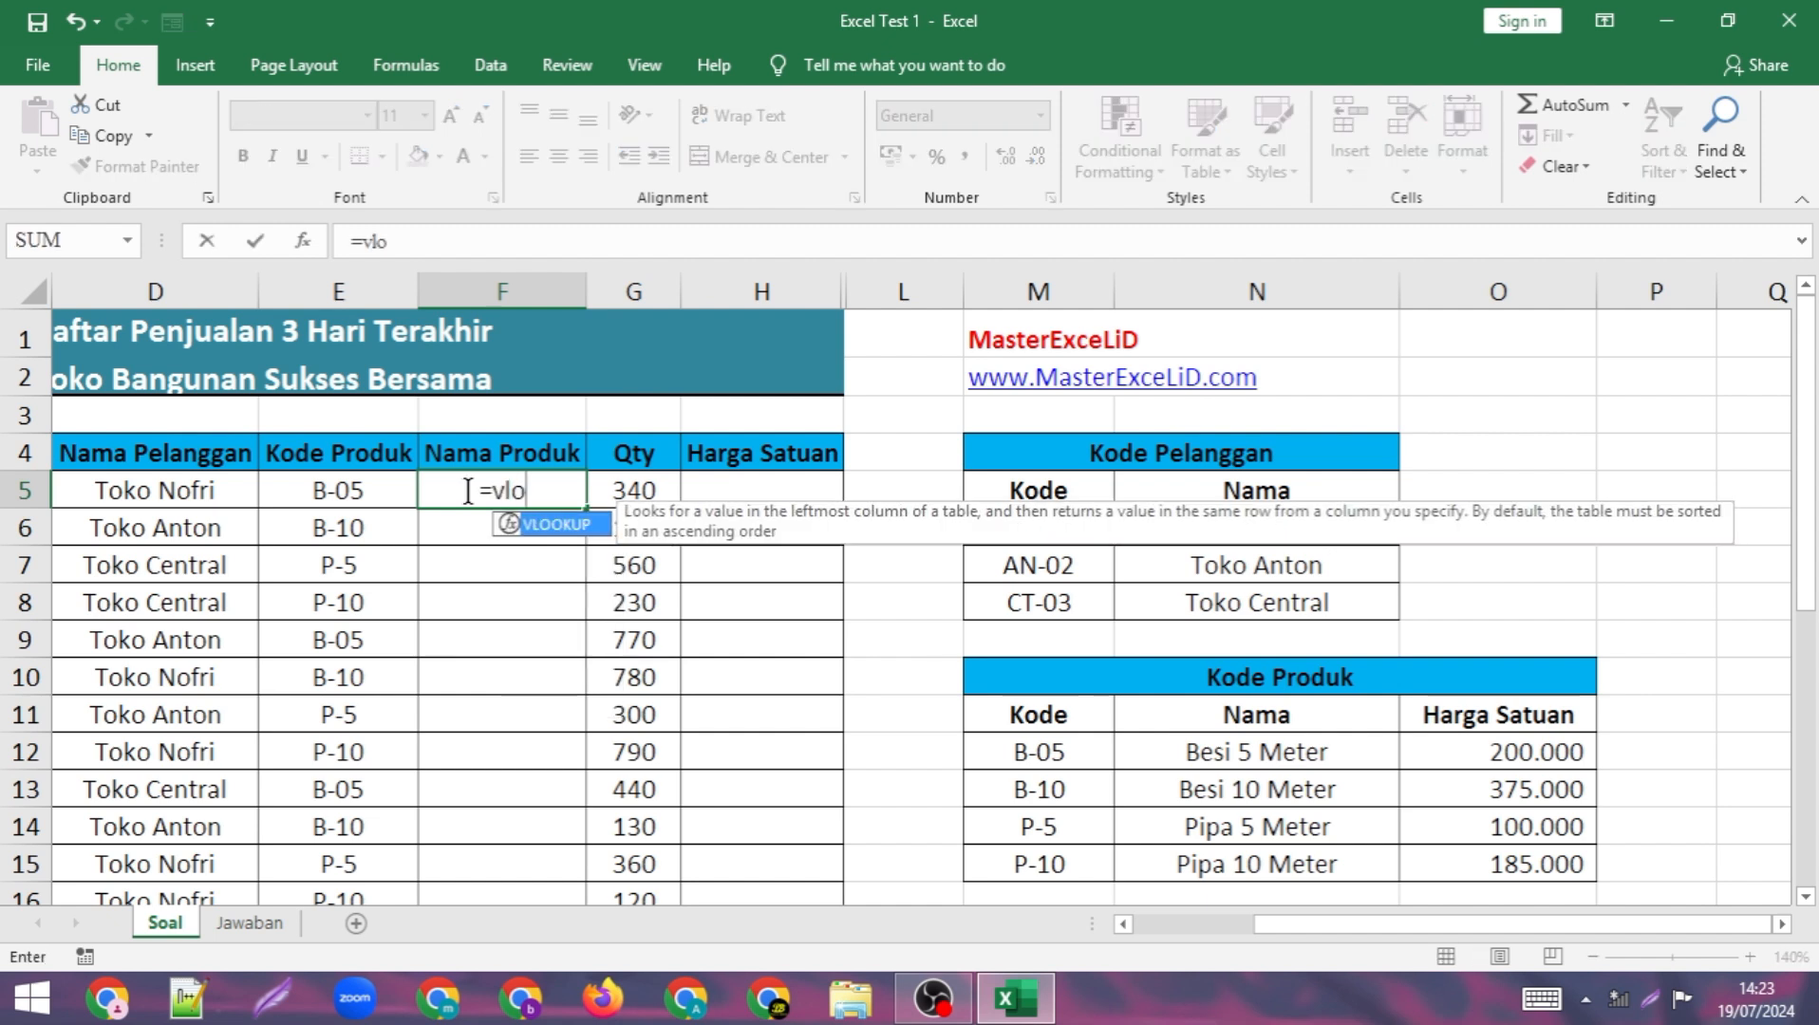
{"action": "type", "text": "okup("}
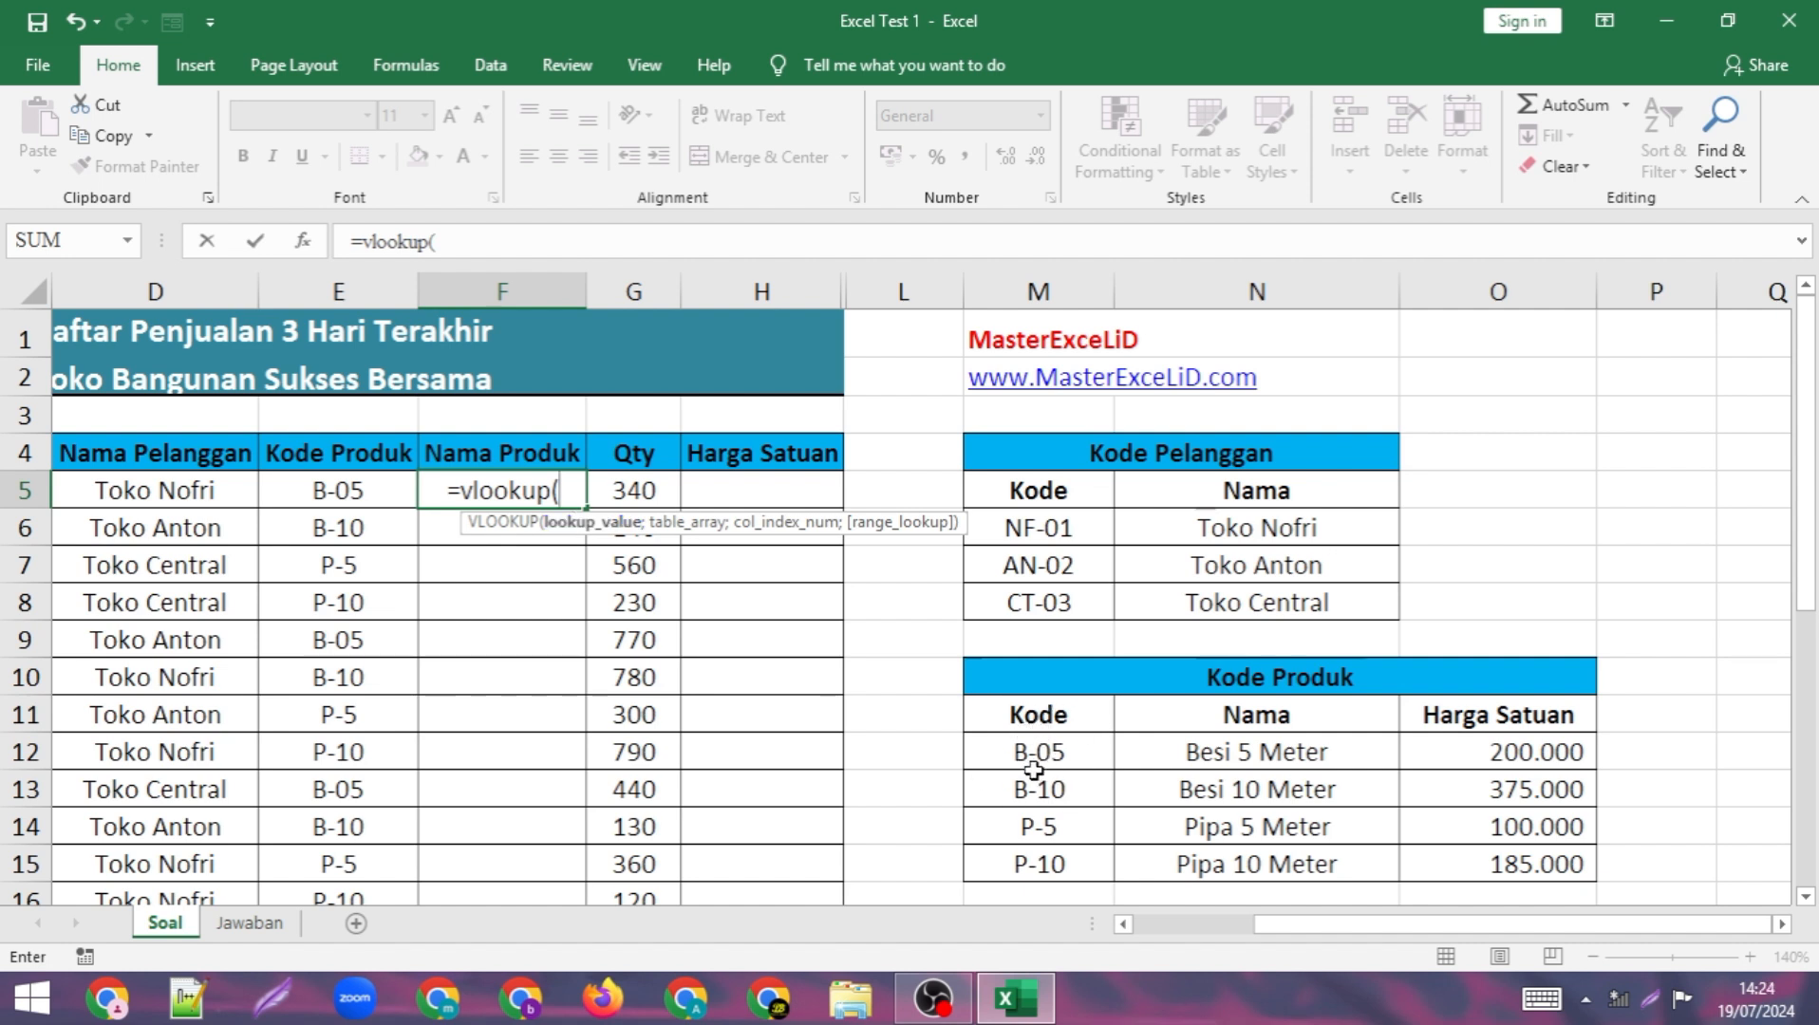
{"action": "left_click", "coordinate": [339, 486]}
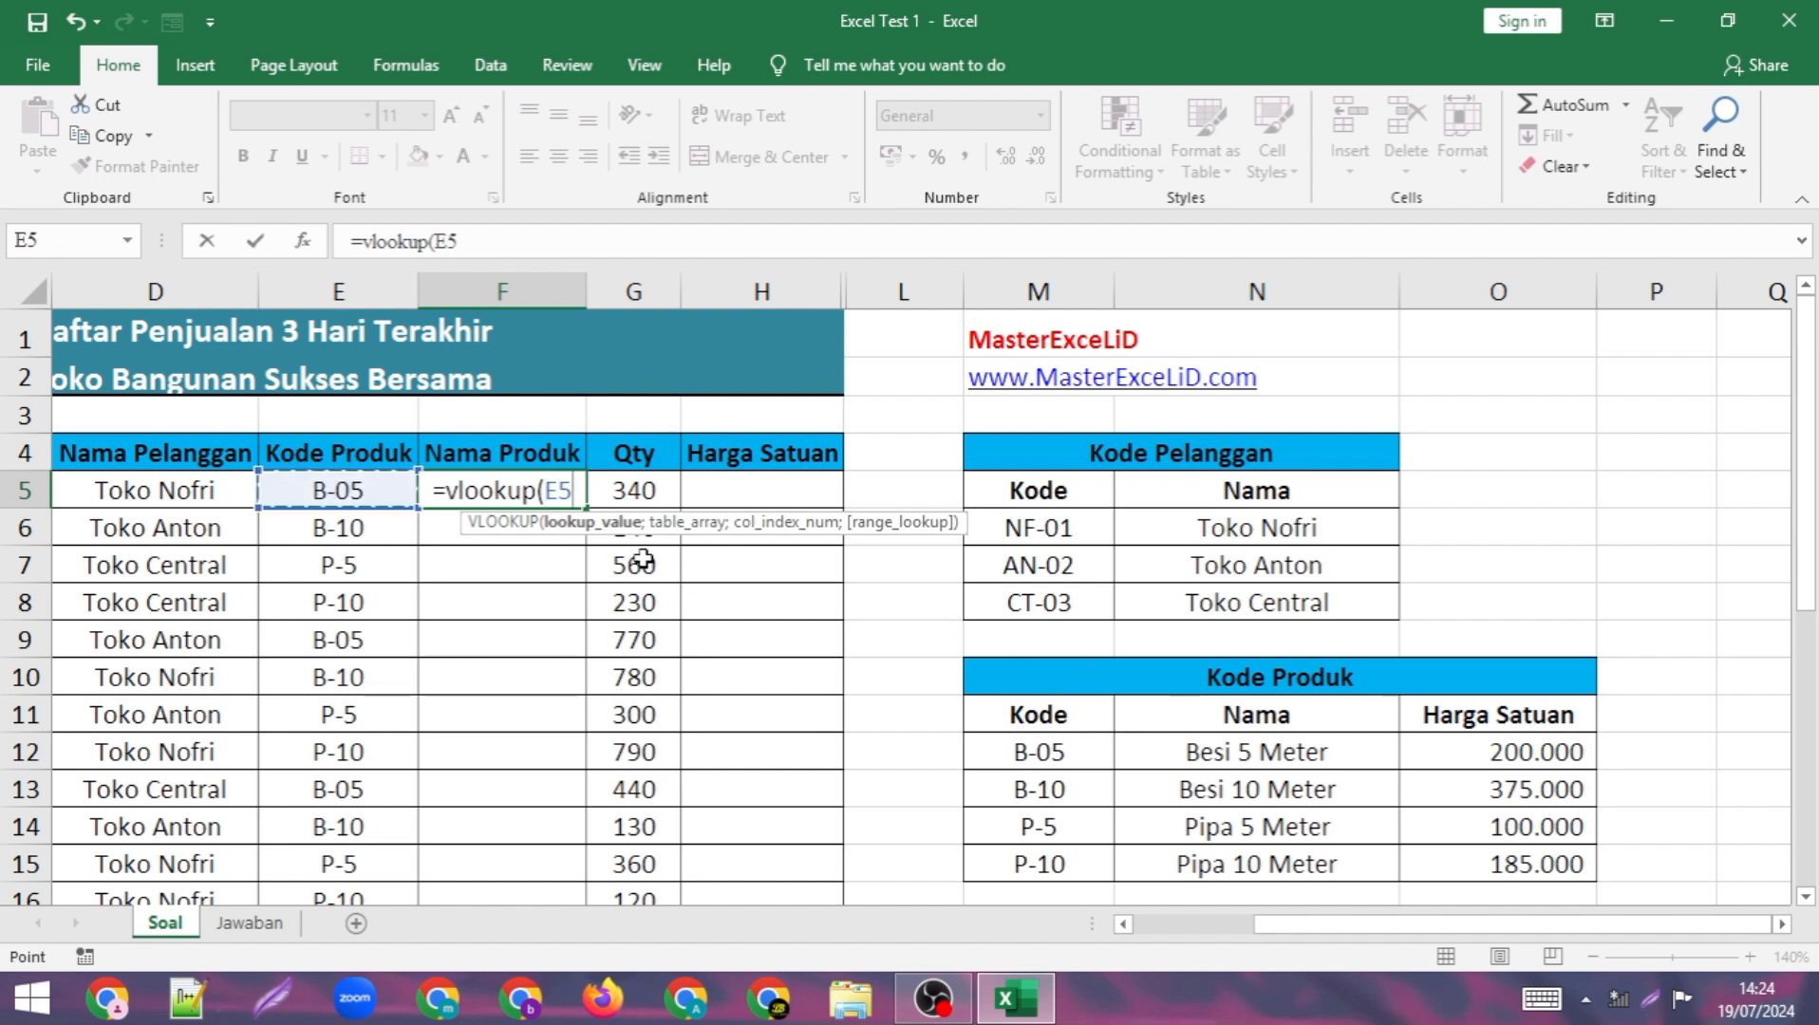
{"action": "type", "text": ";"}
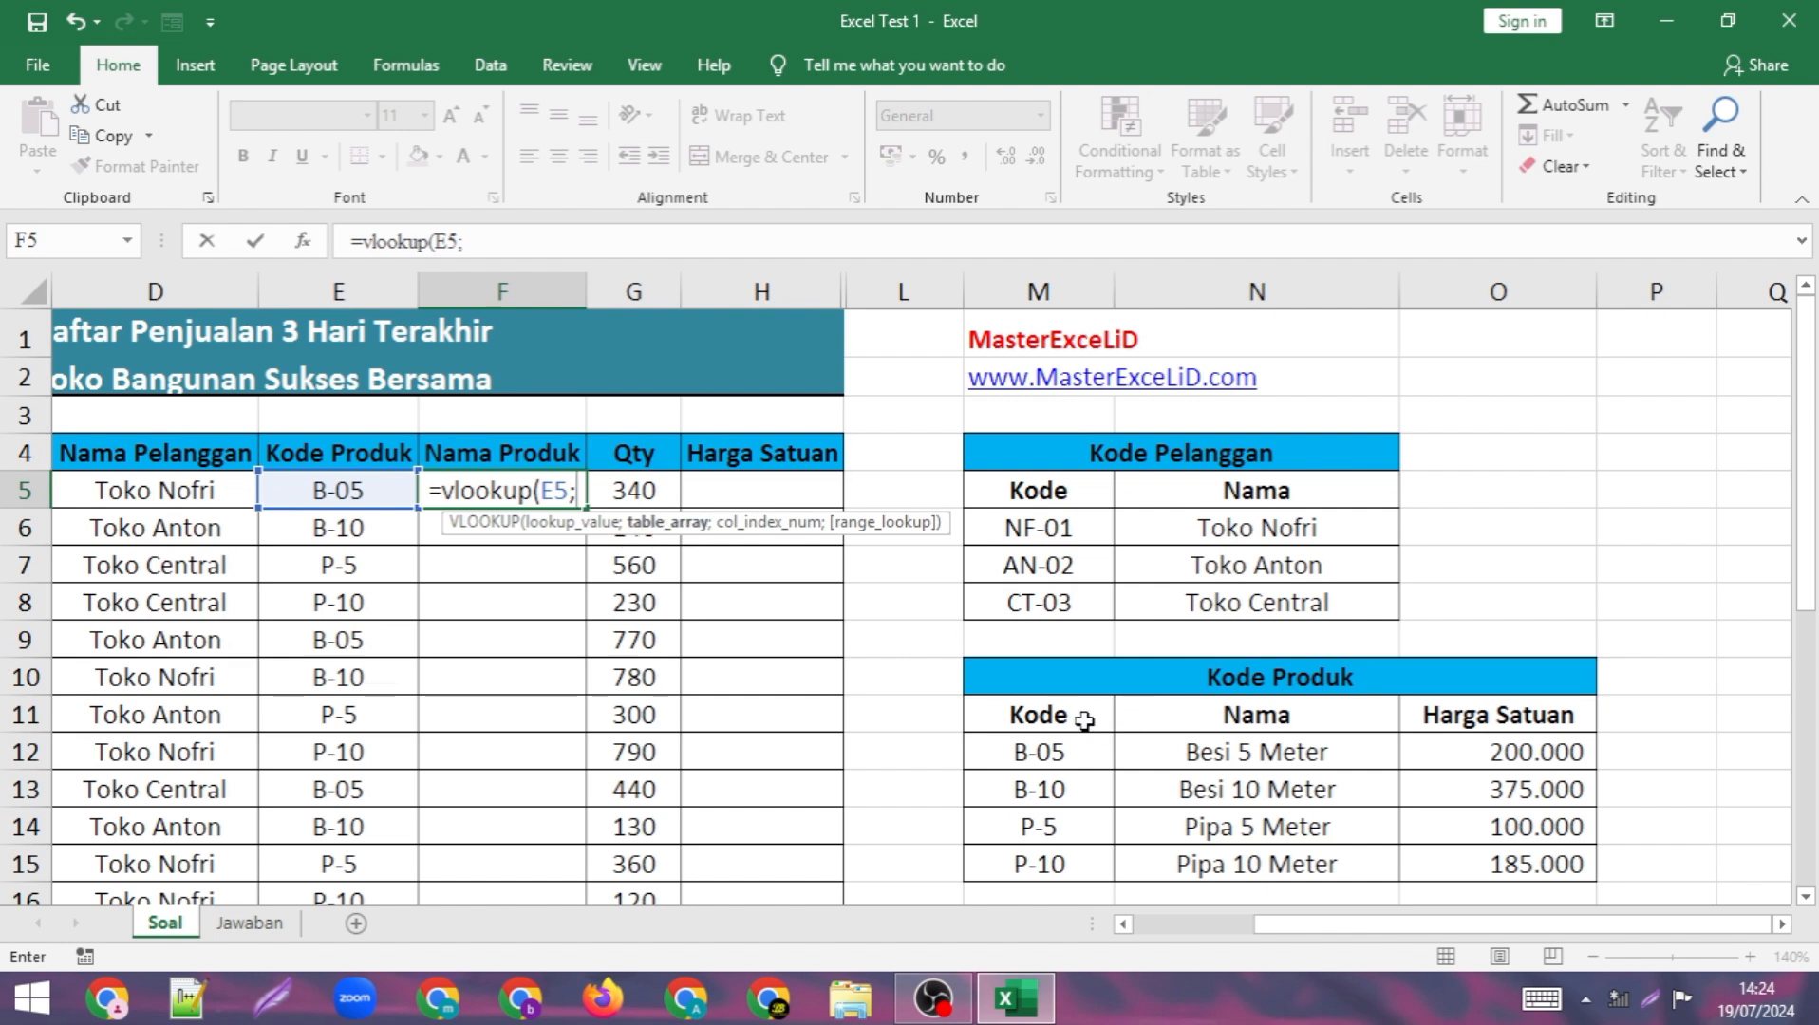
{"action": "left_click_drag", "start_coordinate": [1077, 714], "coordinate": [1498, 864]}
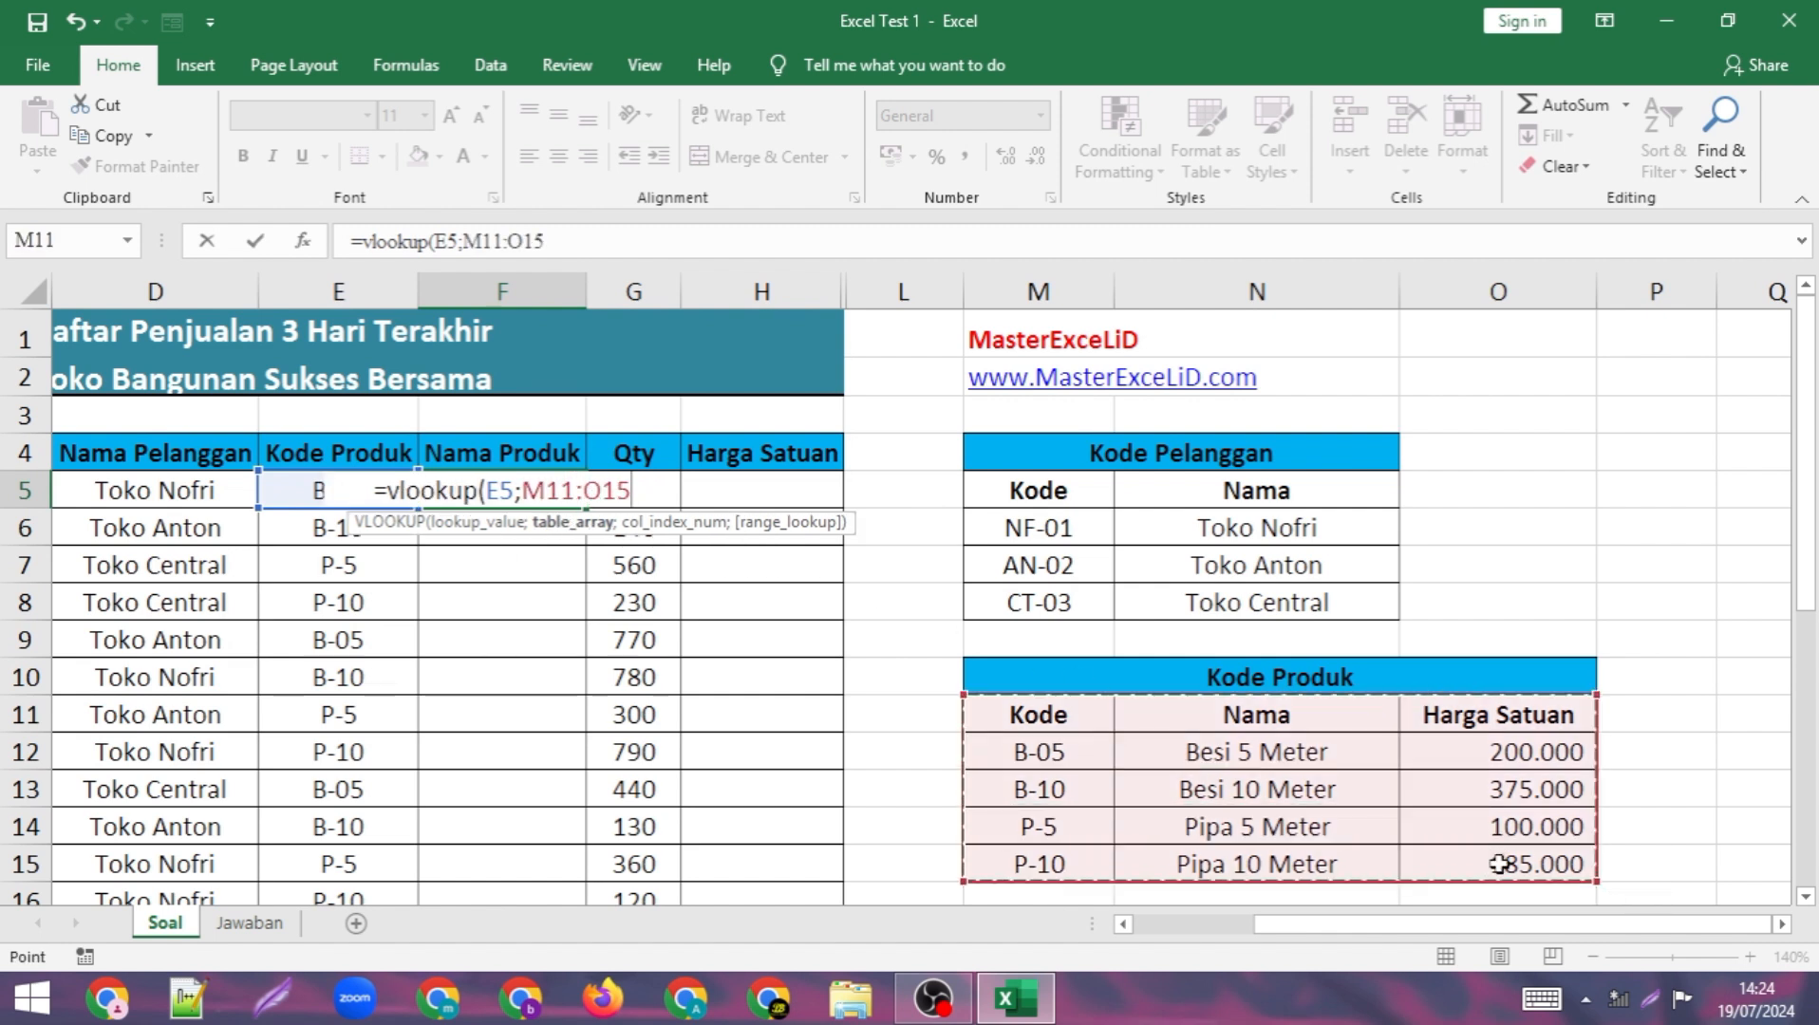
{"action": "key", "text": "F4"}
{"action": "type", "text": ";"}
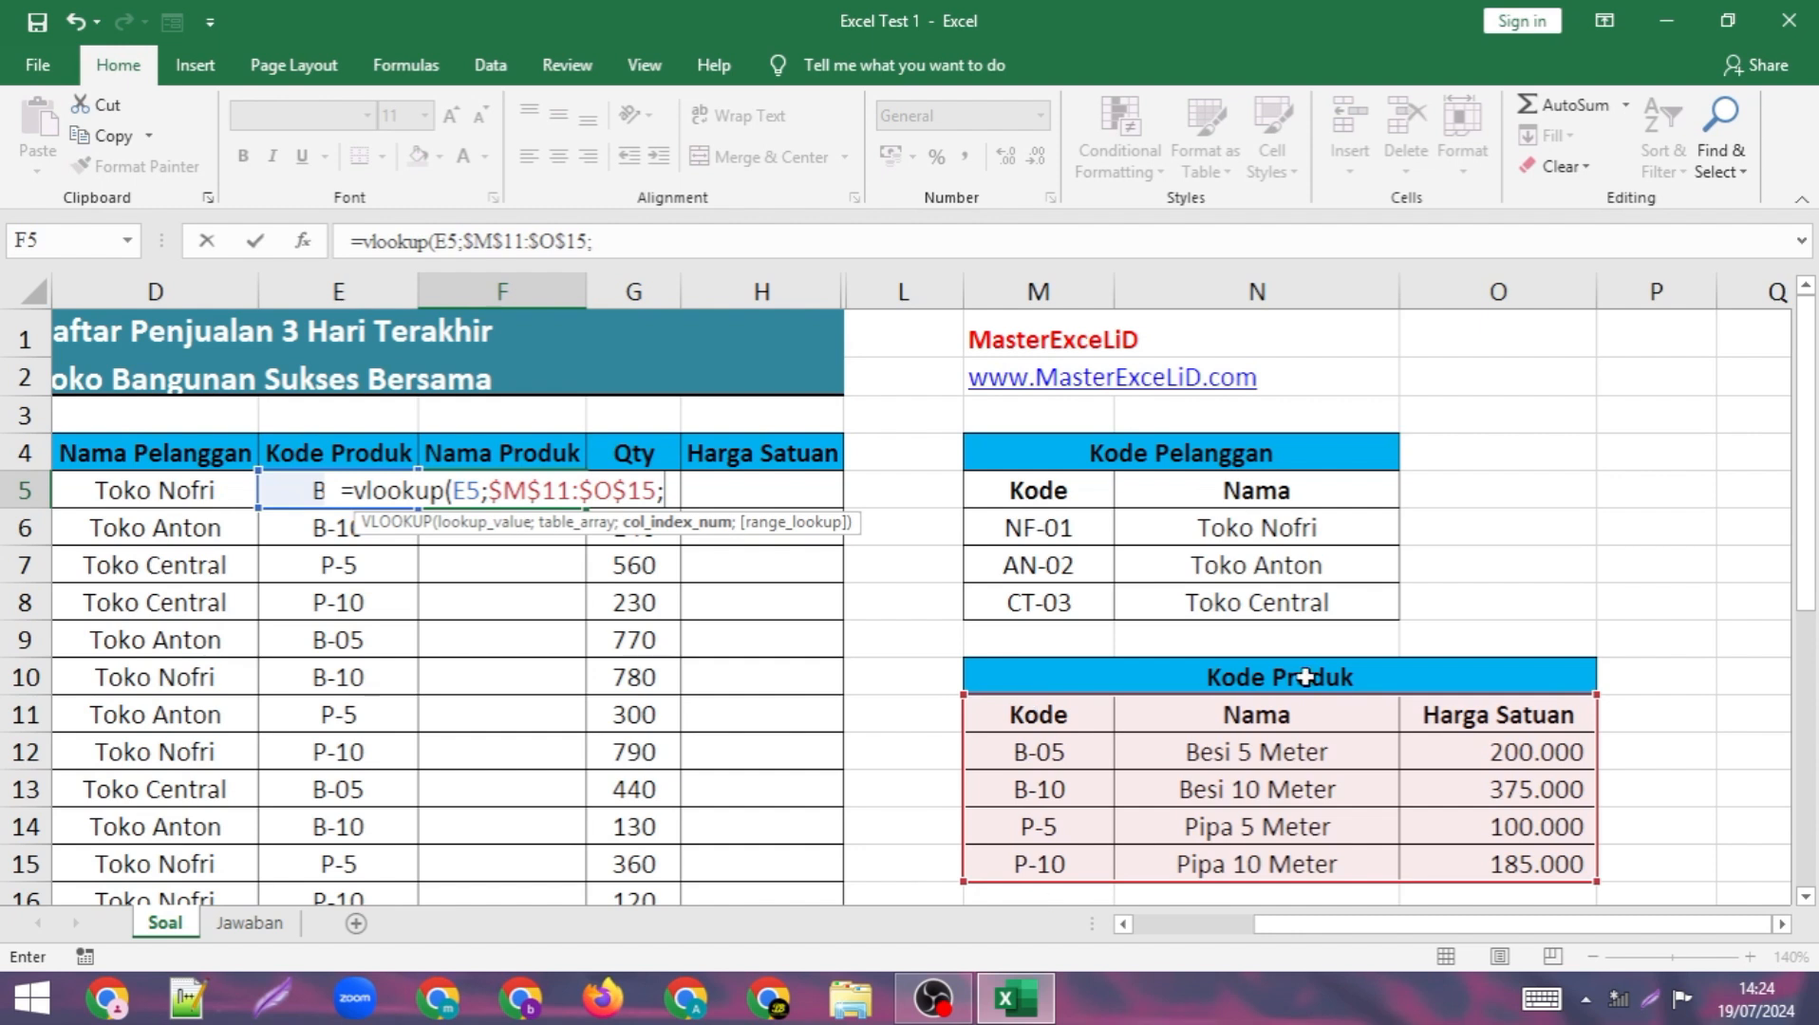
{"action": "type", "text": "2"}
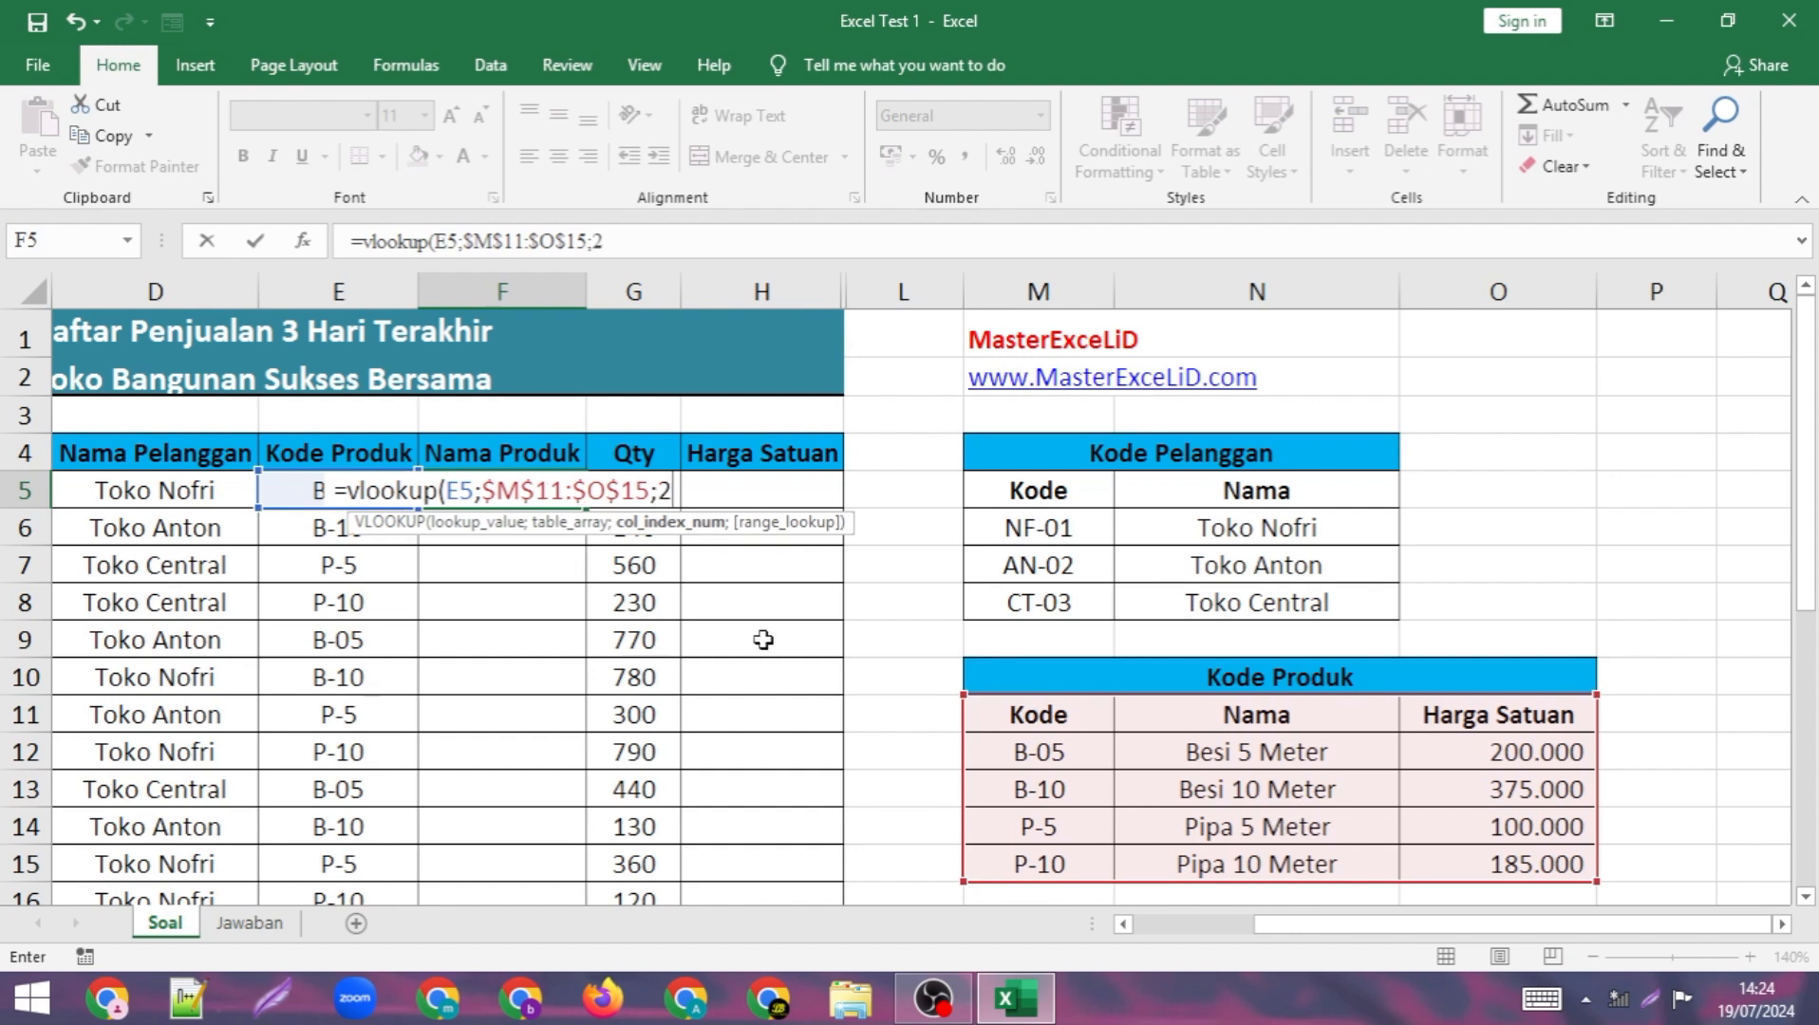
{"action": "type", "text": ";0)"}
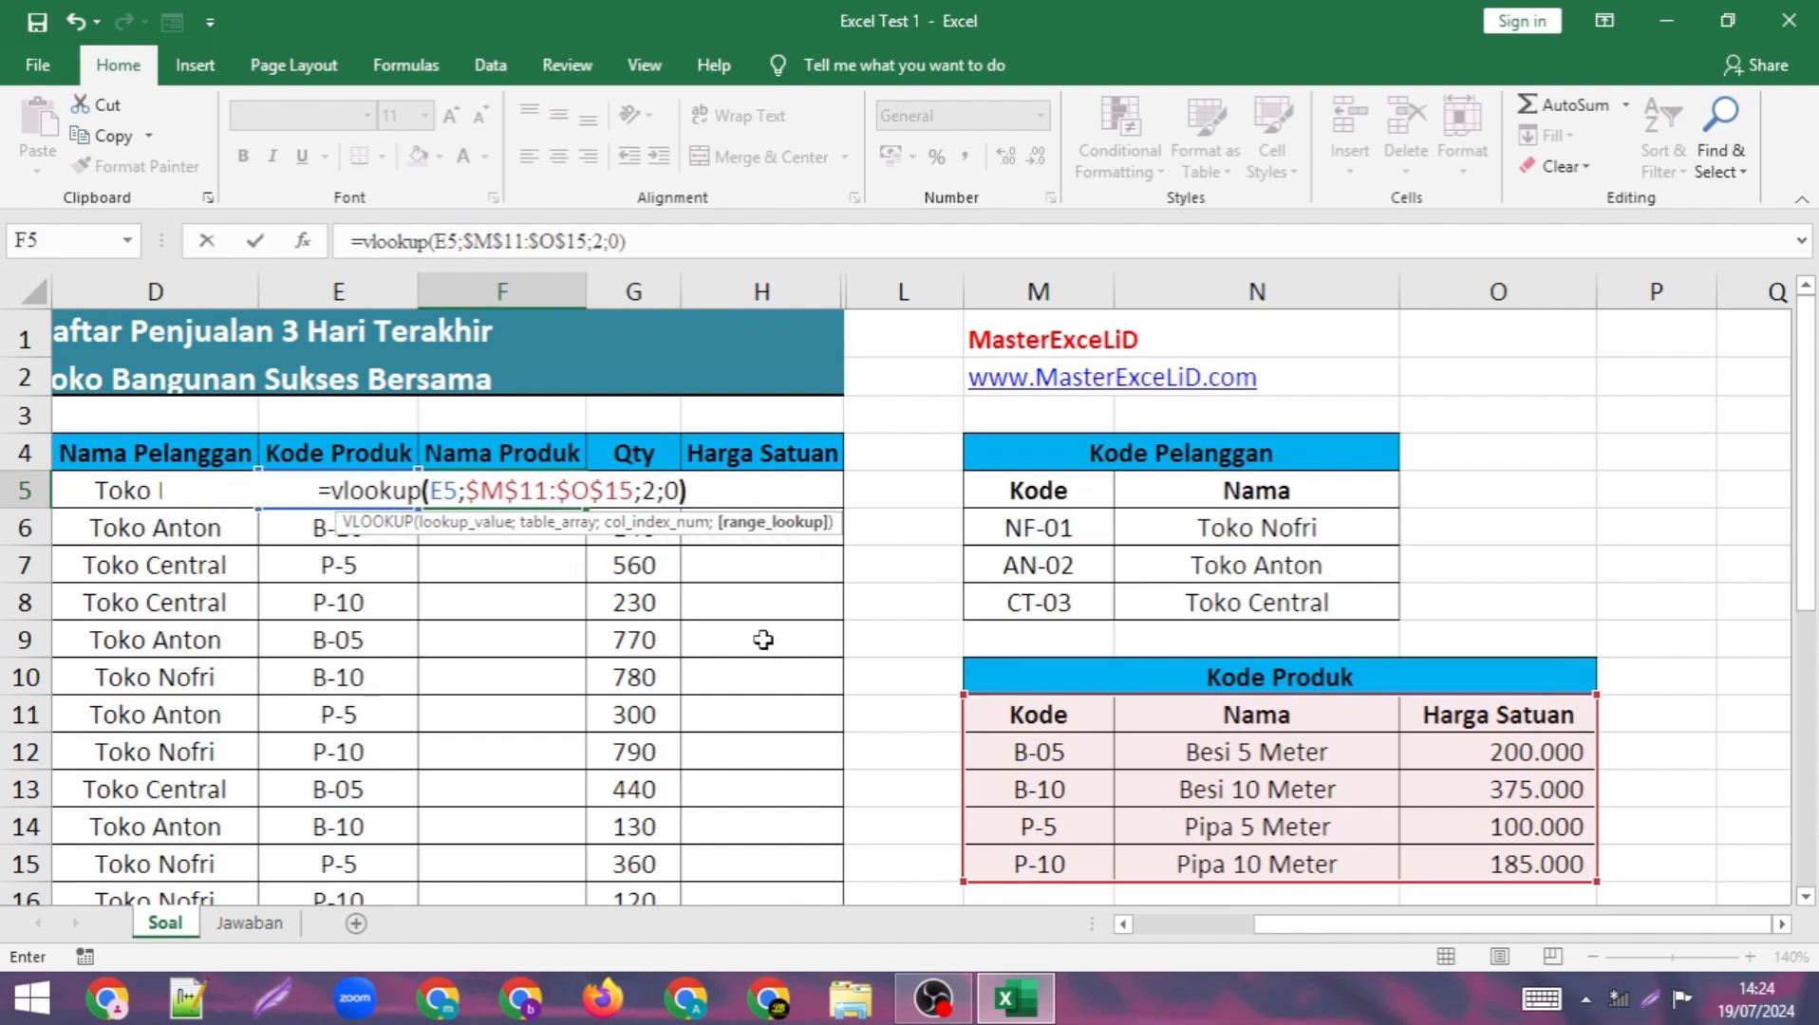
{"action": "key", "text": "Return"}
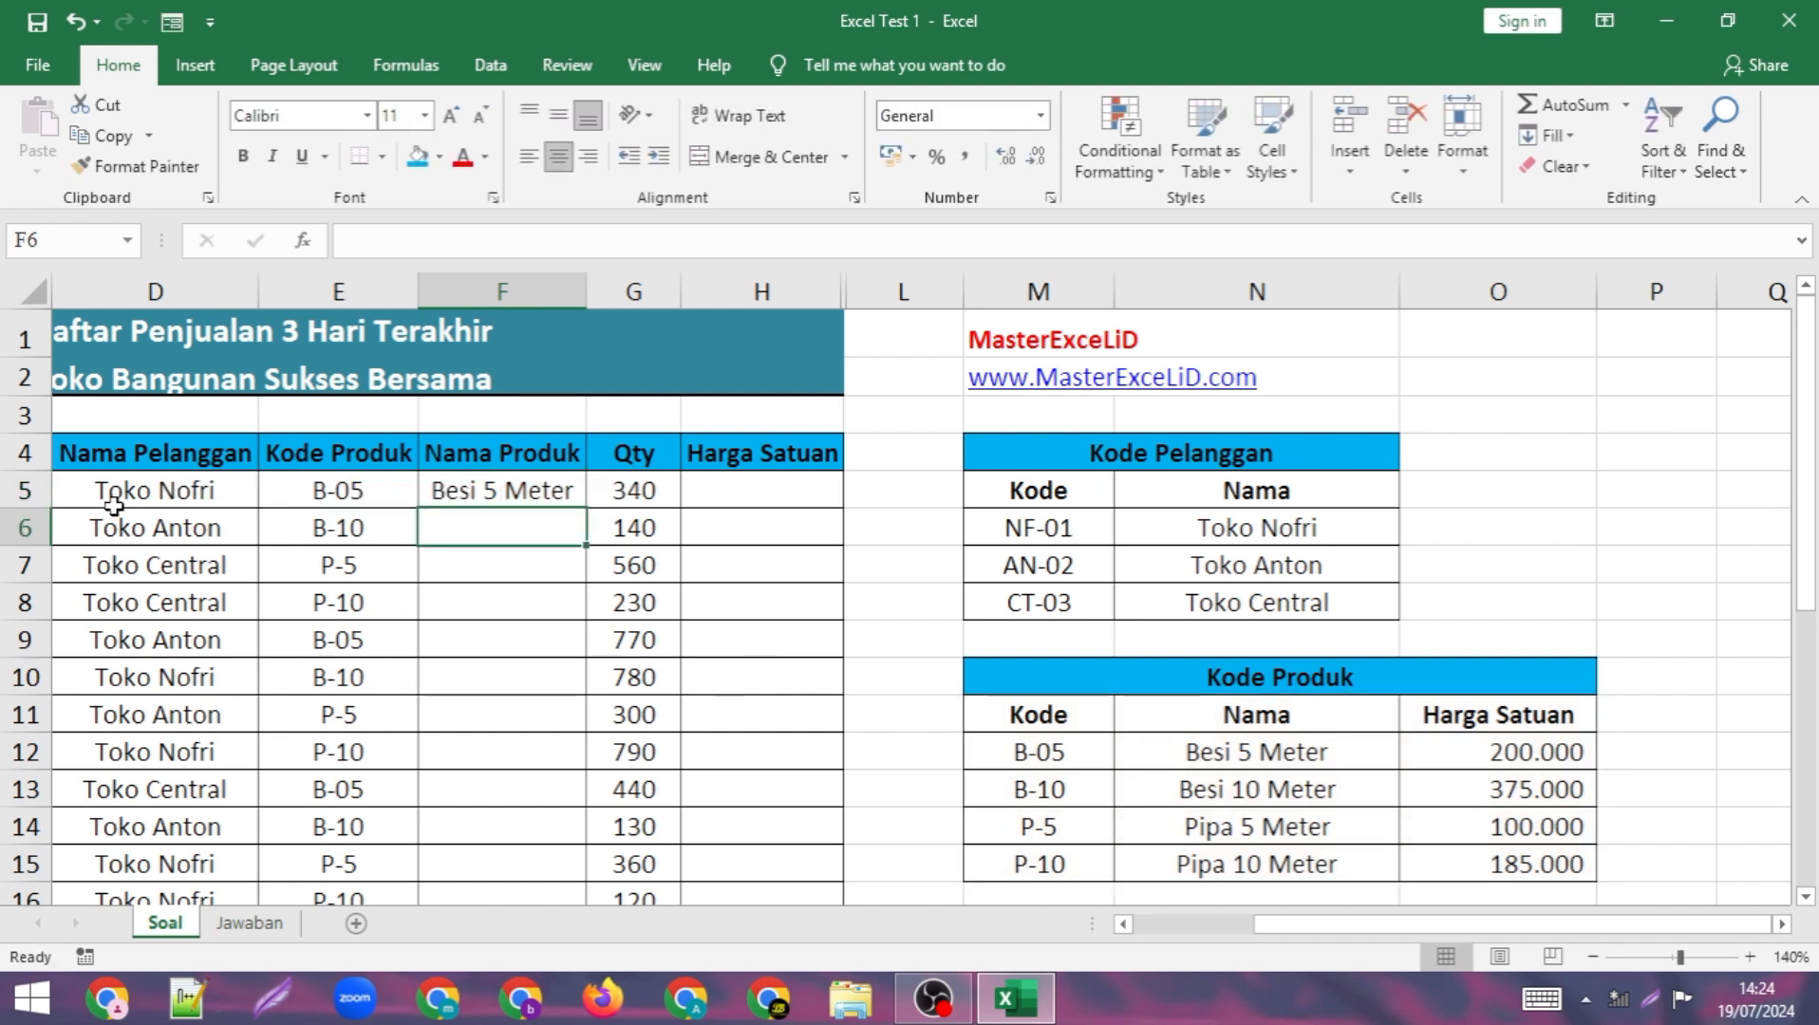
- Fill the VLOOKUP formula from F5 down the Nama Produk column
{"action": "left_click", "coordinate": [547, 496]}
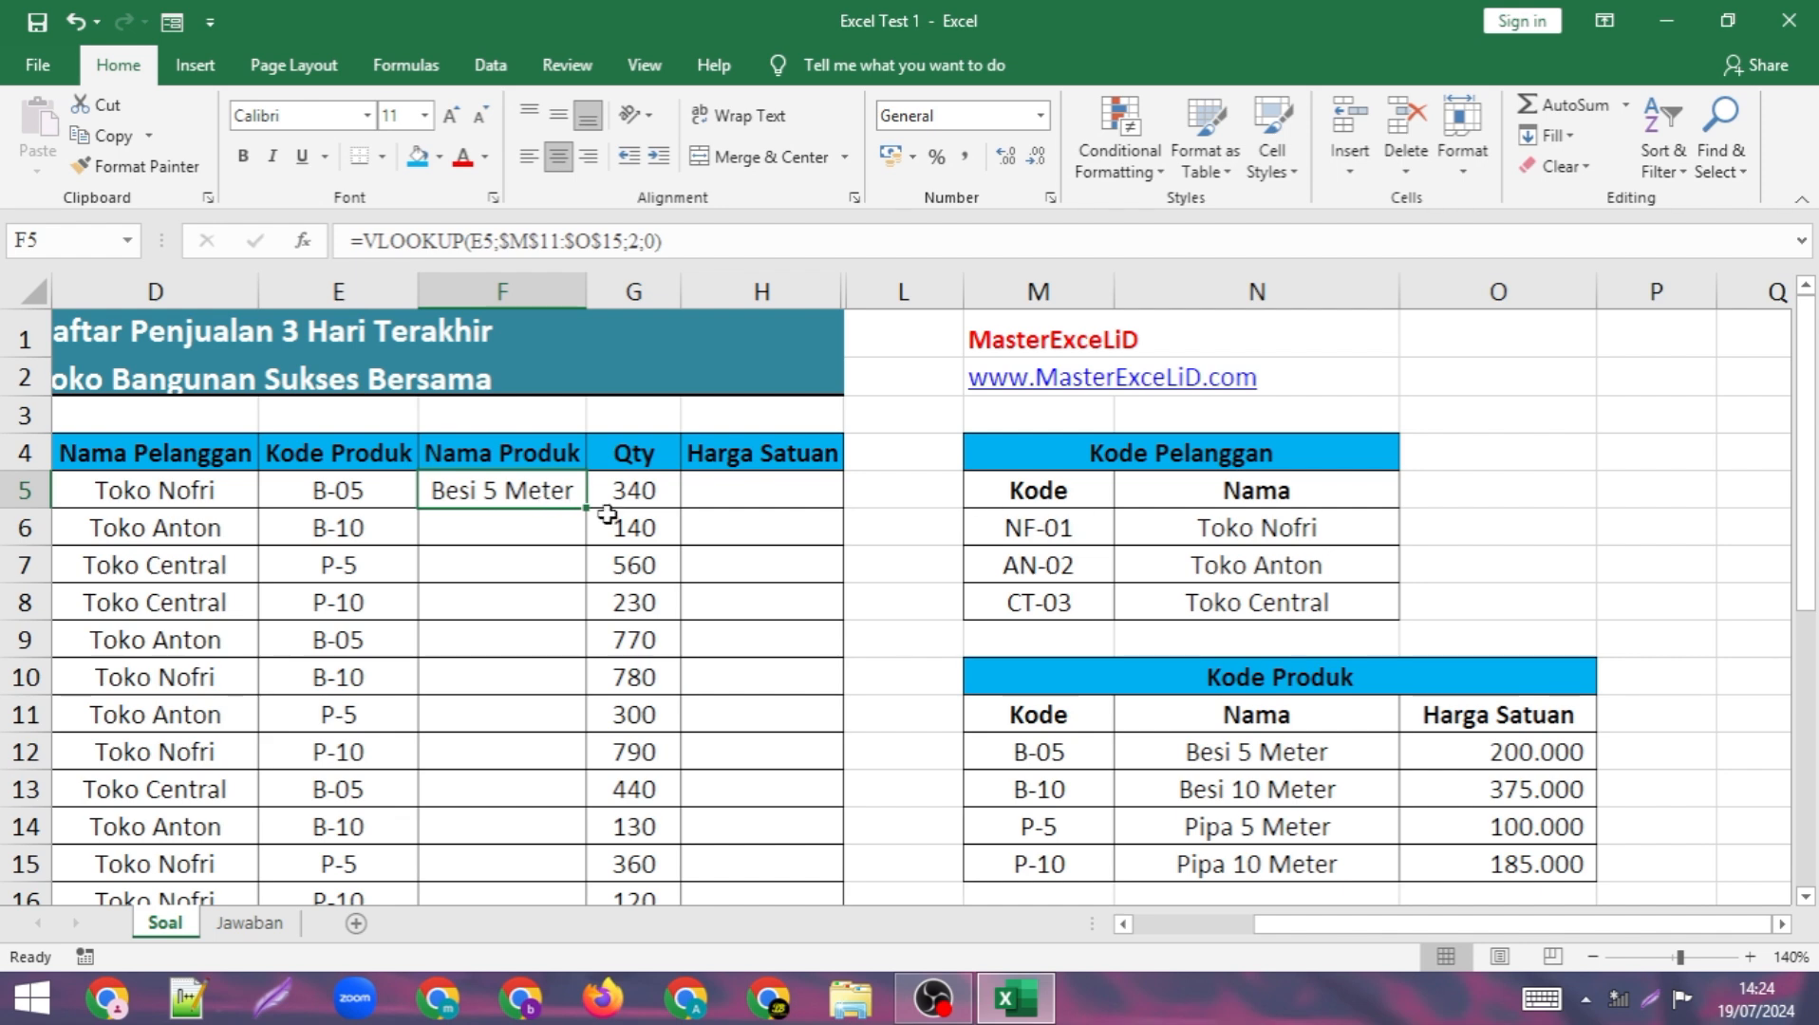
{"action": "left_click_drag", "start_coordinate": [591, 509], "coordinate": [534, 815]}
{"action": "scroll", "coordinate": [617, 750], "scroll_direction": "up", "scroll_amount": 2}
- Try to copy cell F5 into H5 for the first Harga Satuan, and clear the pasted formula
{"action": "left_click", "coordinate": [753, 503]}
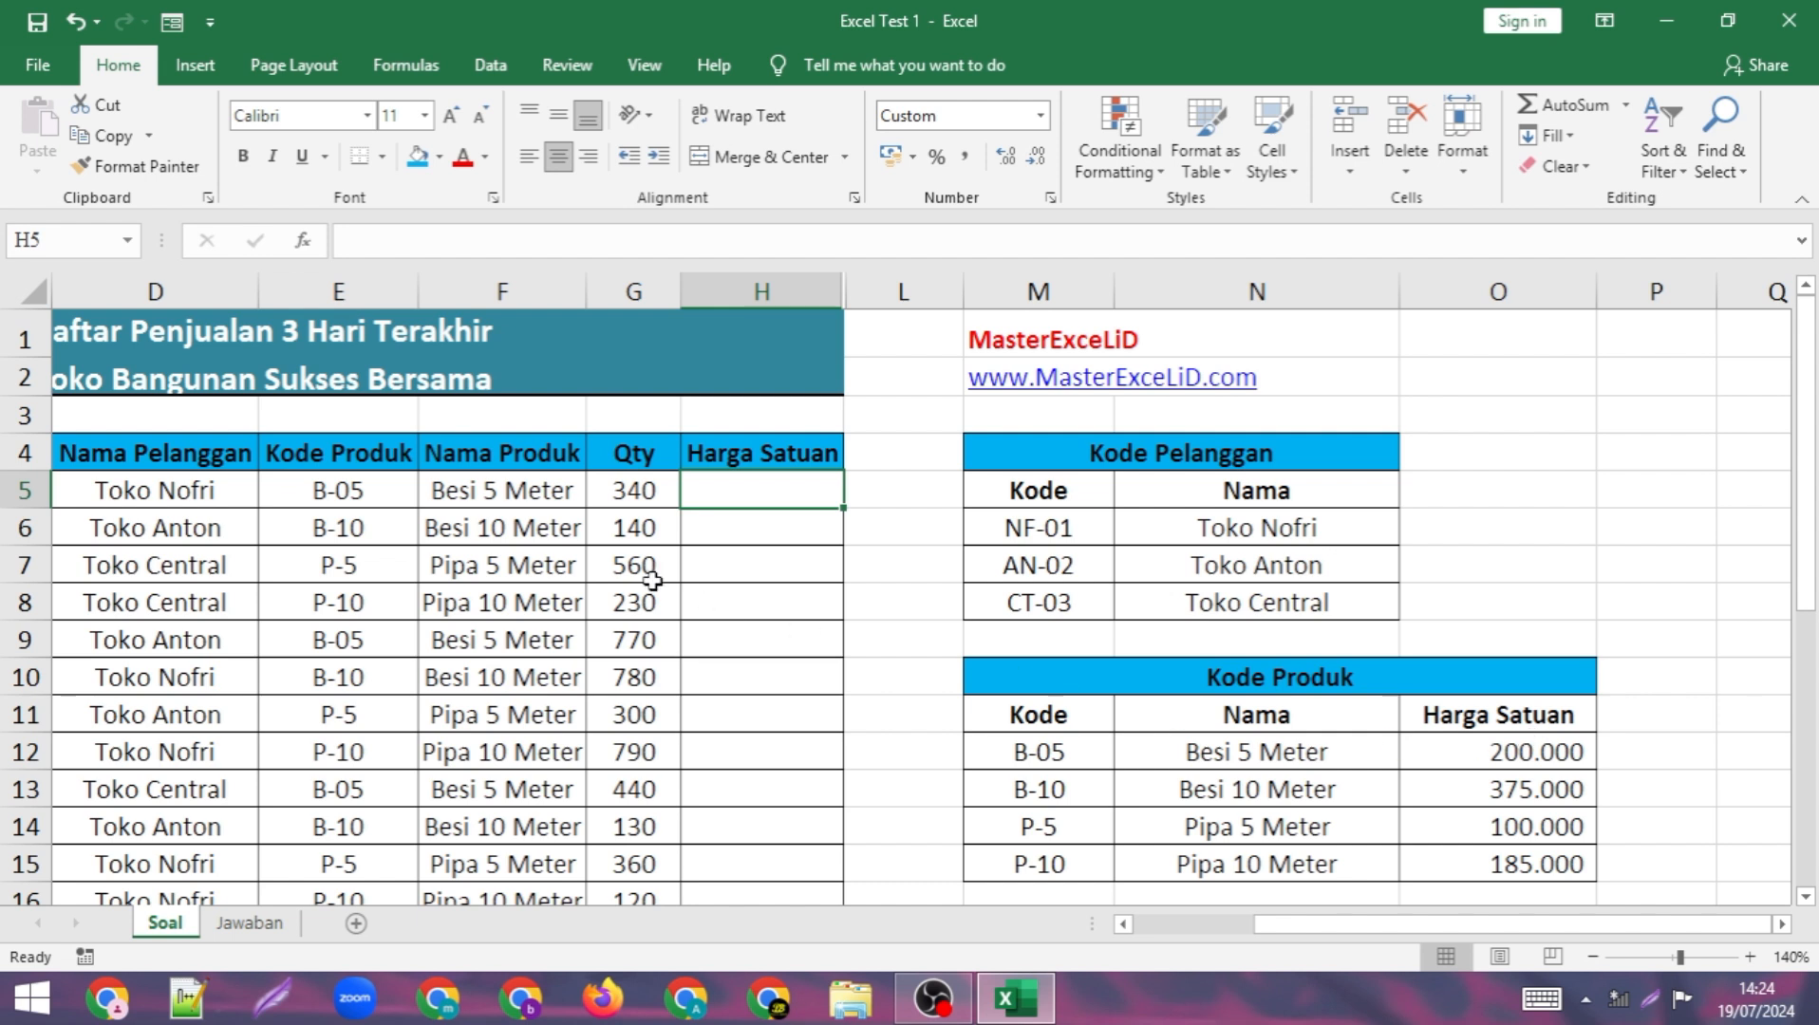
{"action": "left_click", "coordinate": [501, 500]}
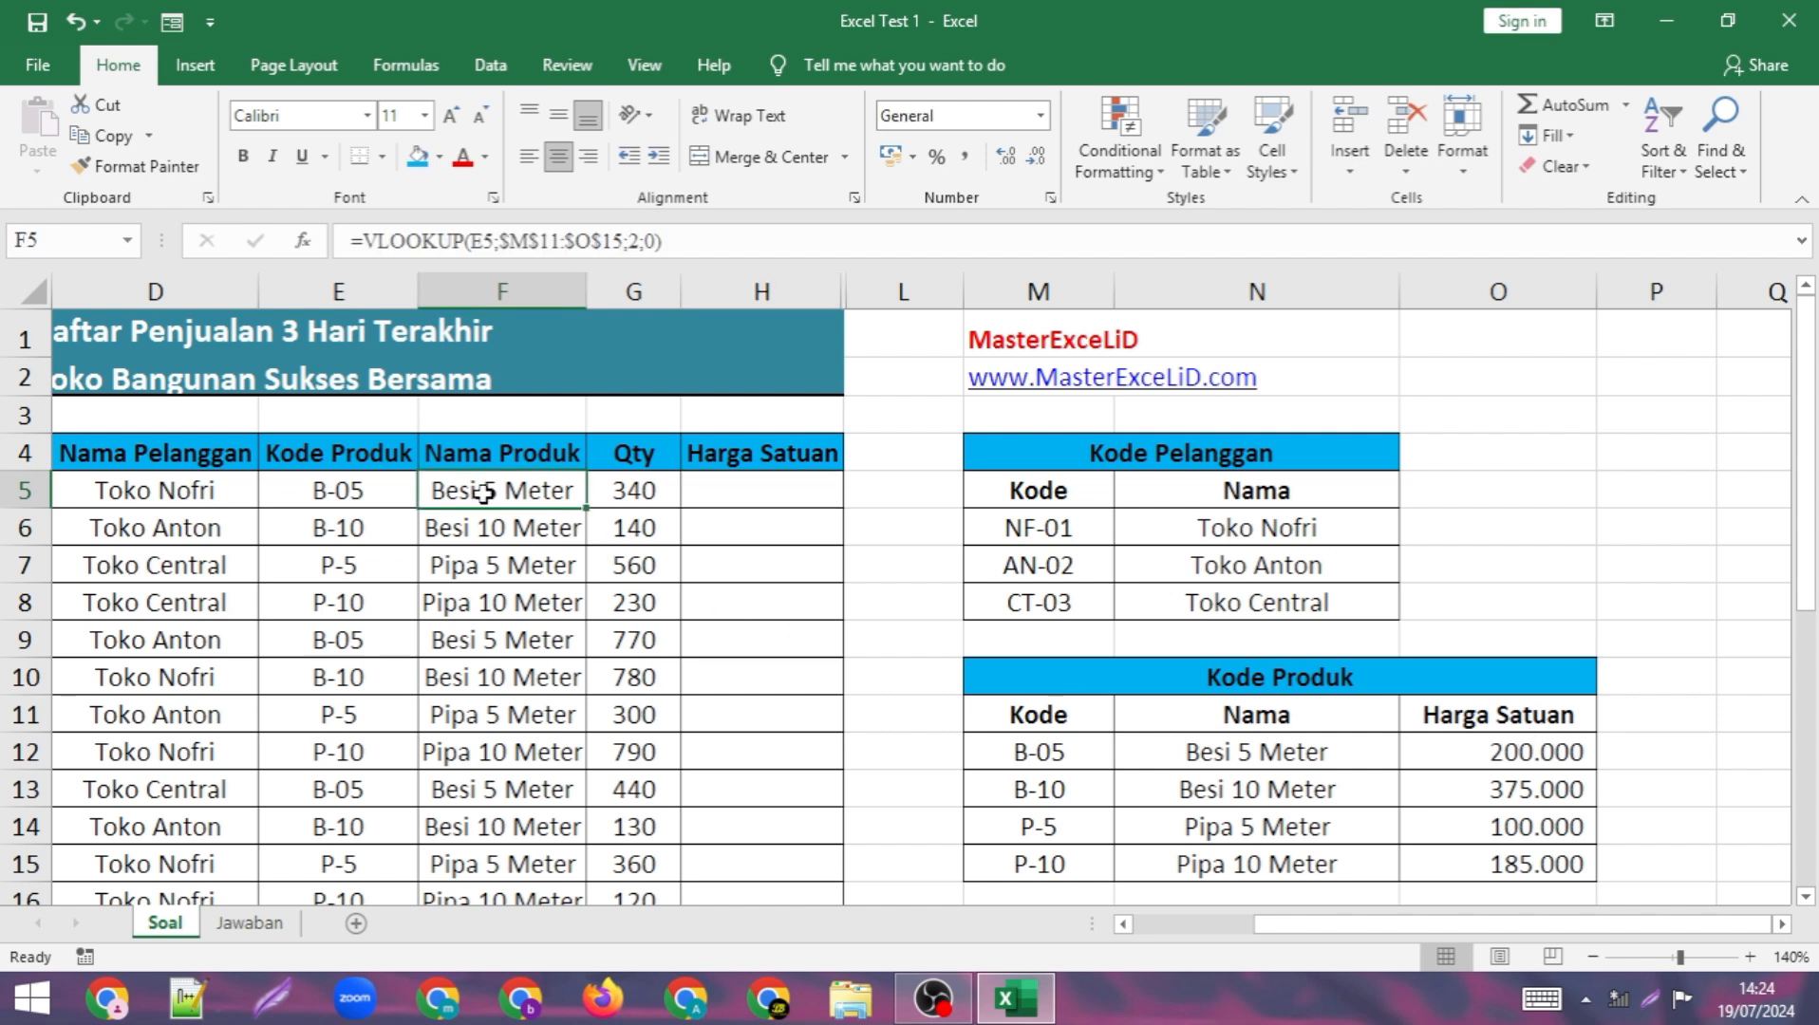
{"action": "double_click", "coordinate": [487, 491]}
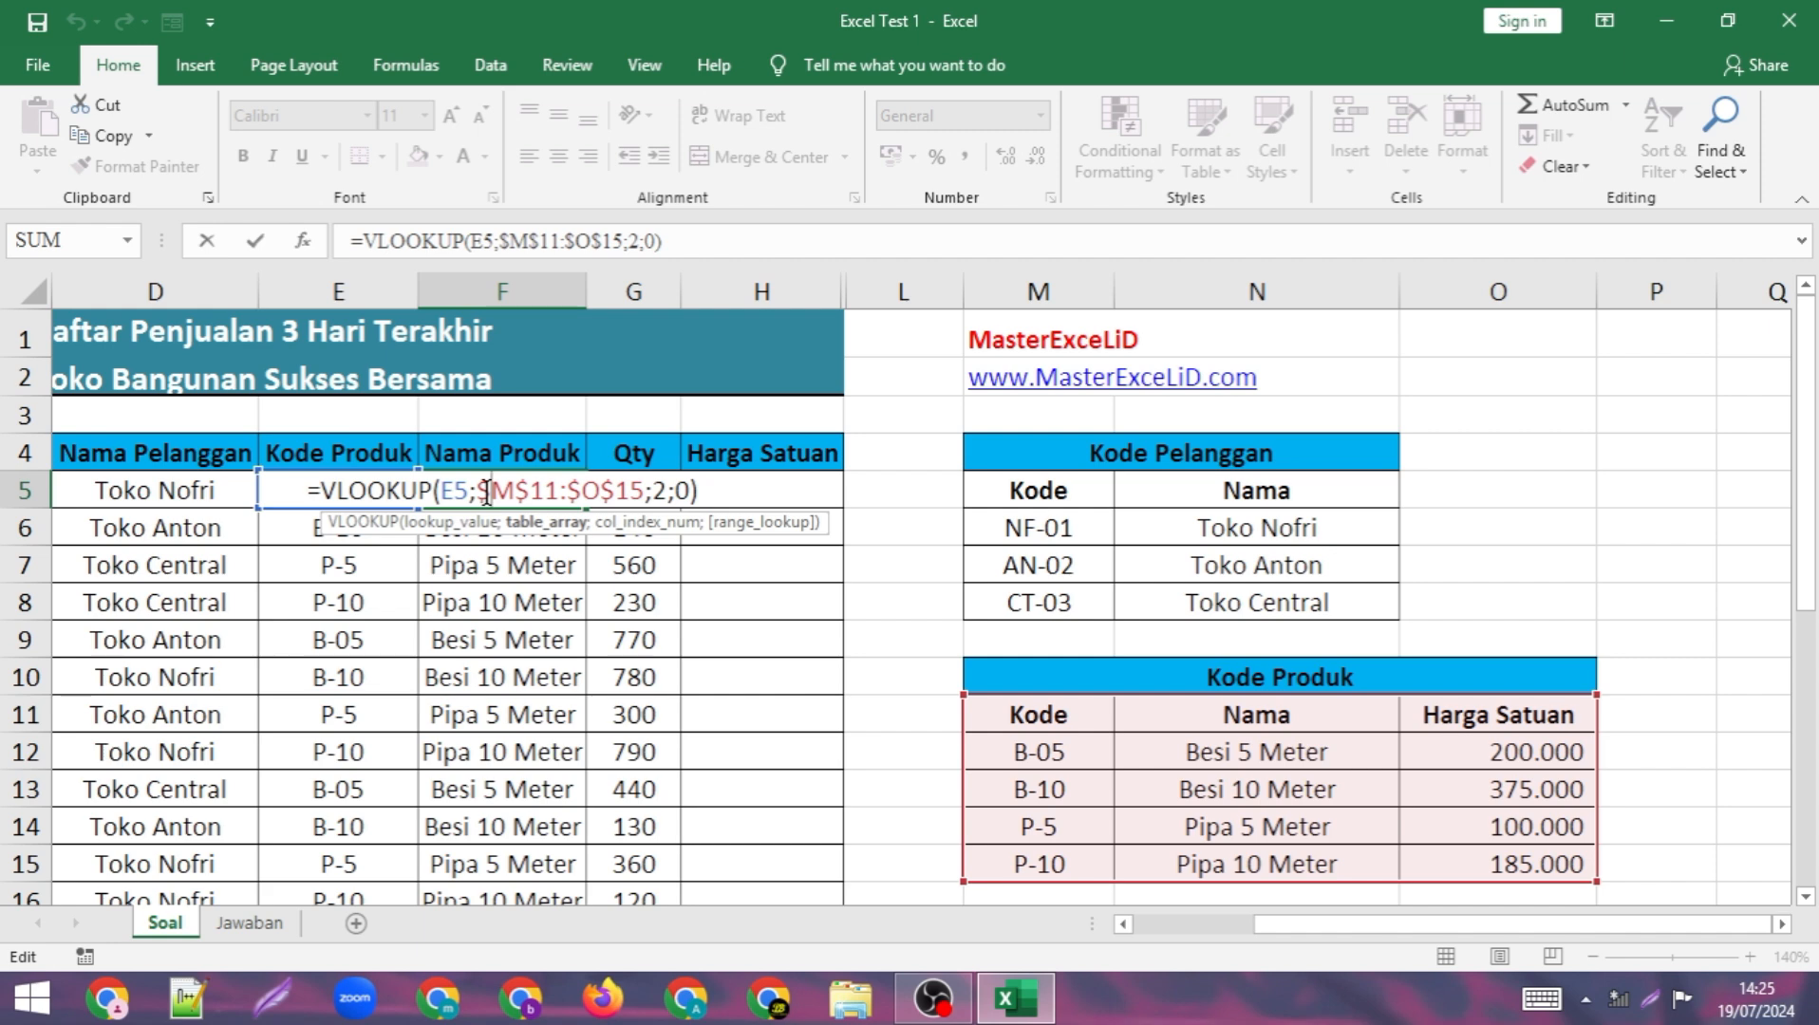
{"action": "key", "text": "Return"}
{"action": "right_click", "coordinate": [486, 491]}
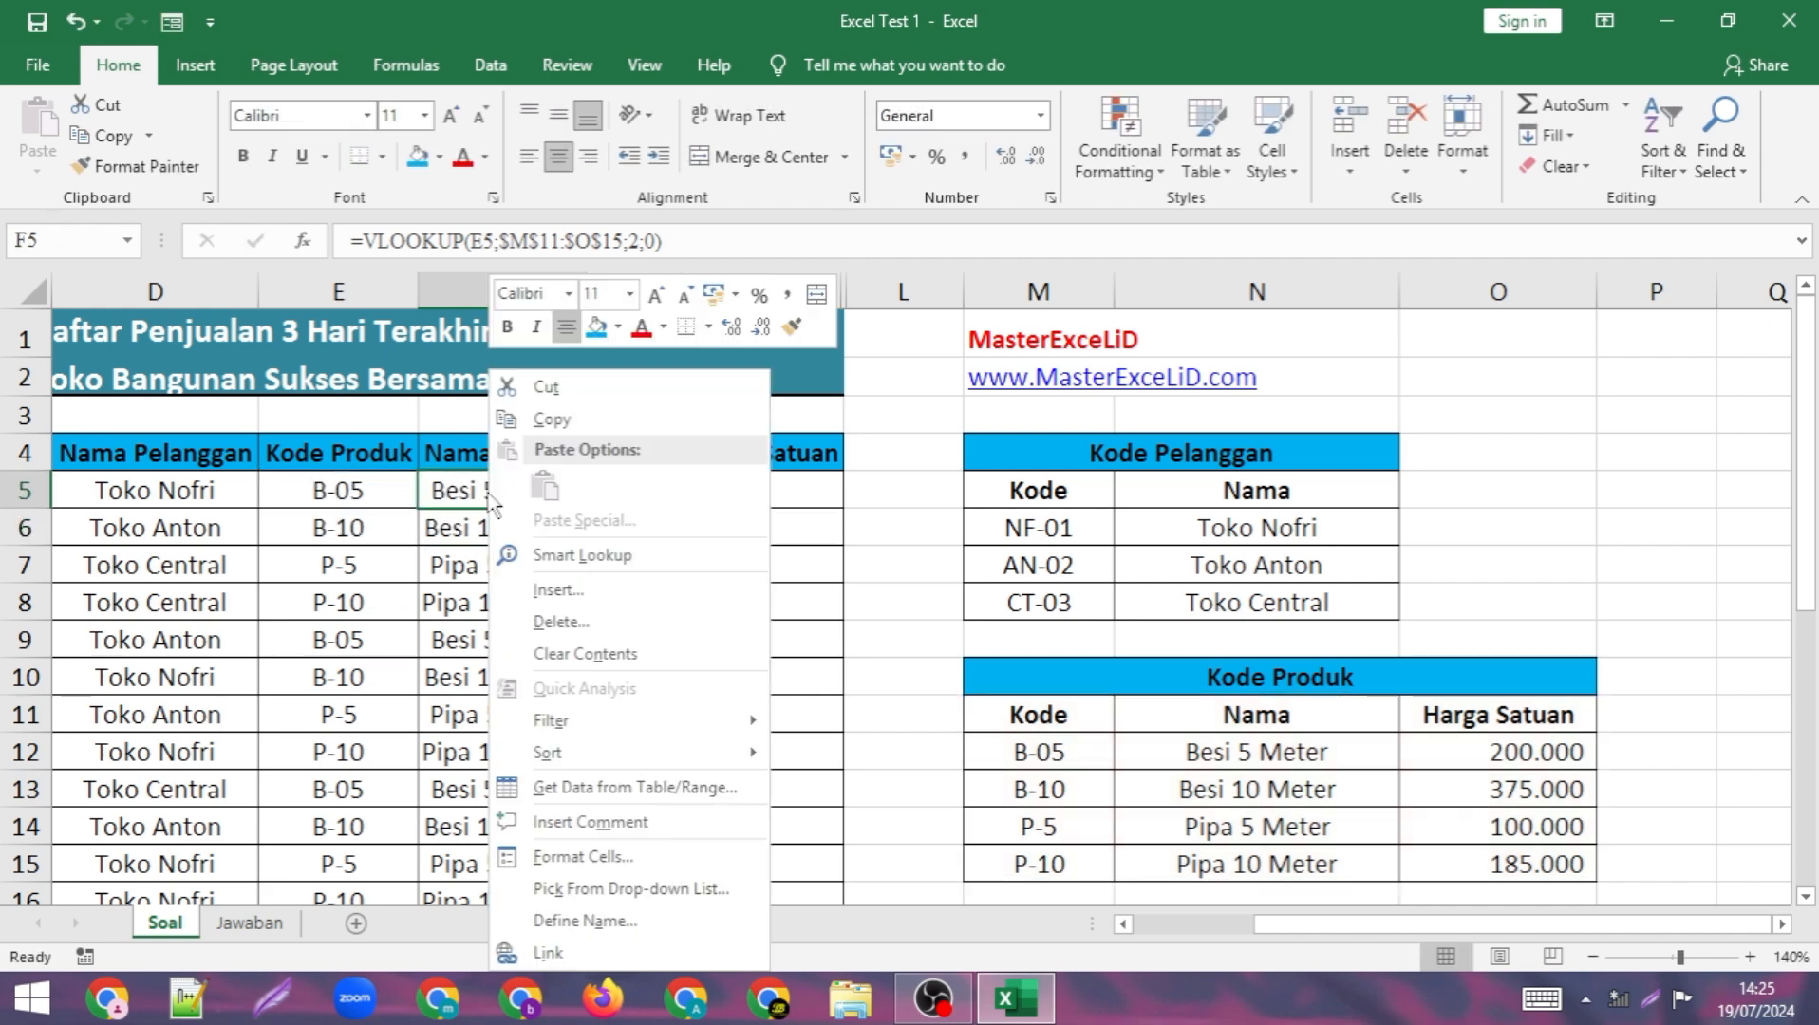
{"action": "left_click", "coordinate": [546, 415]}
{"action": "right_click", "coordinate": [725, 494]}
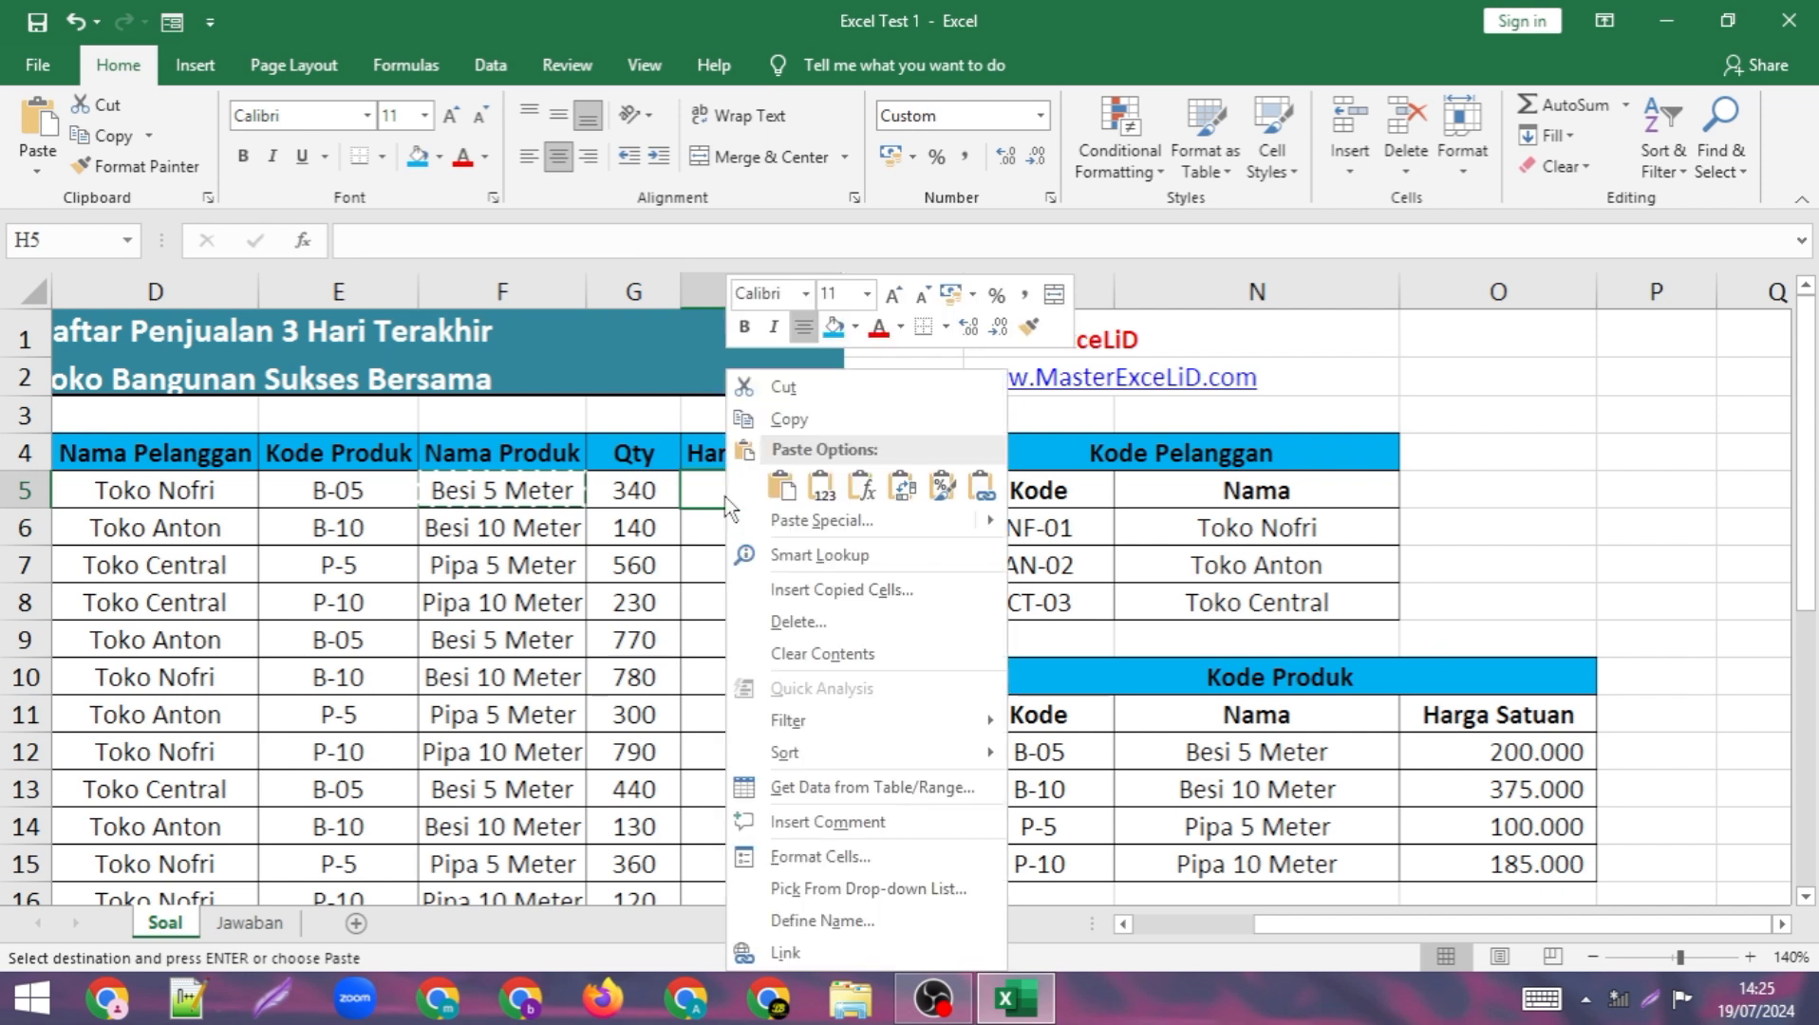
{"action": "left_click", "coordinate": [795, 490]}
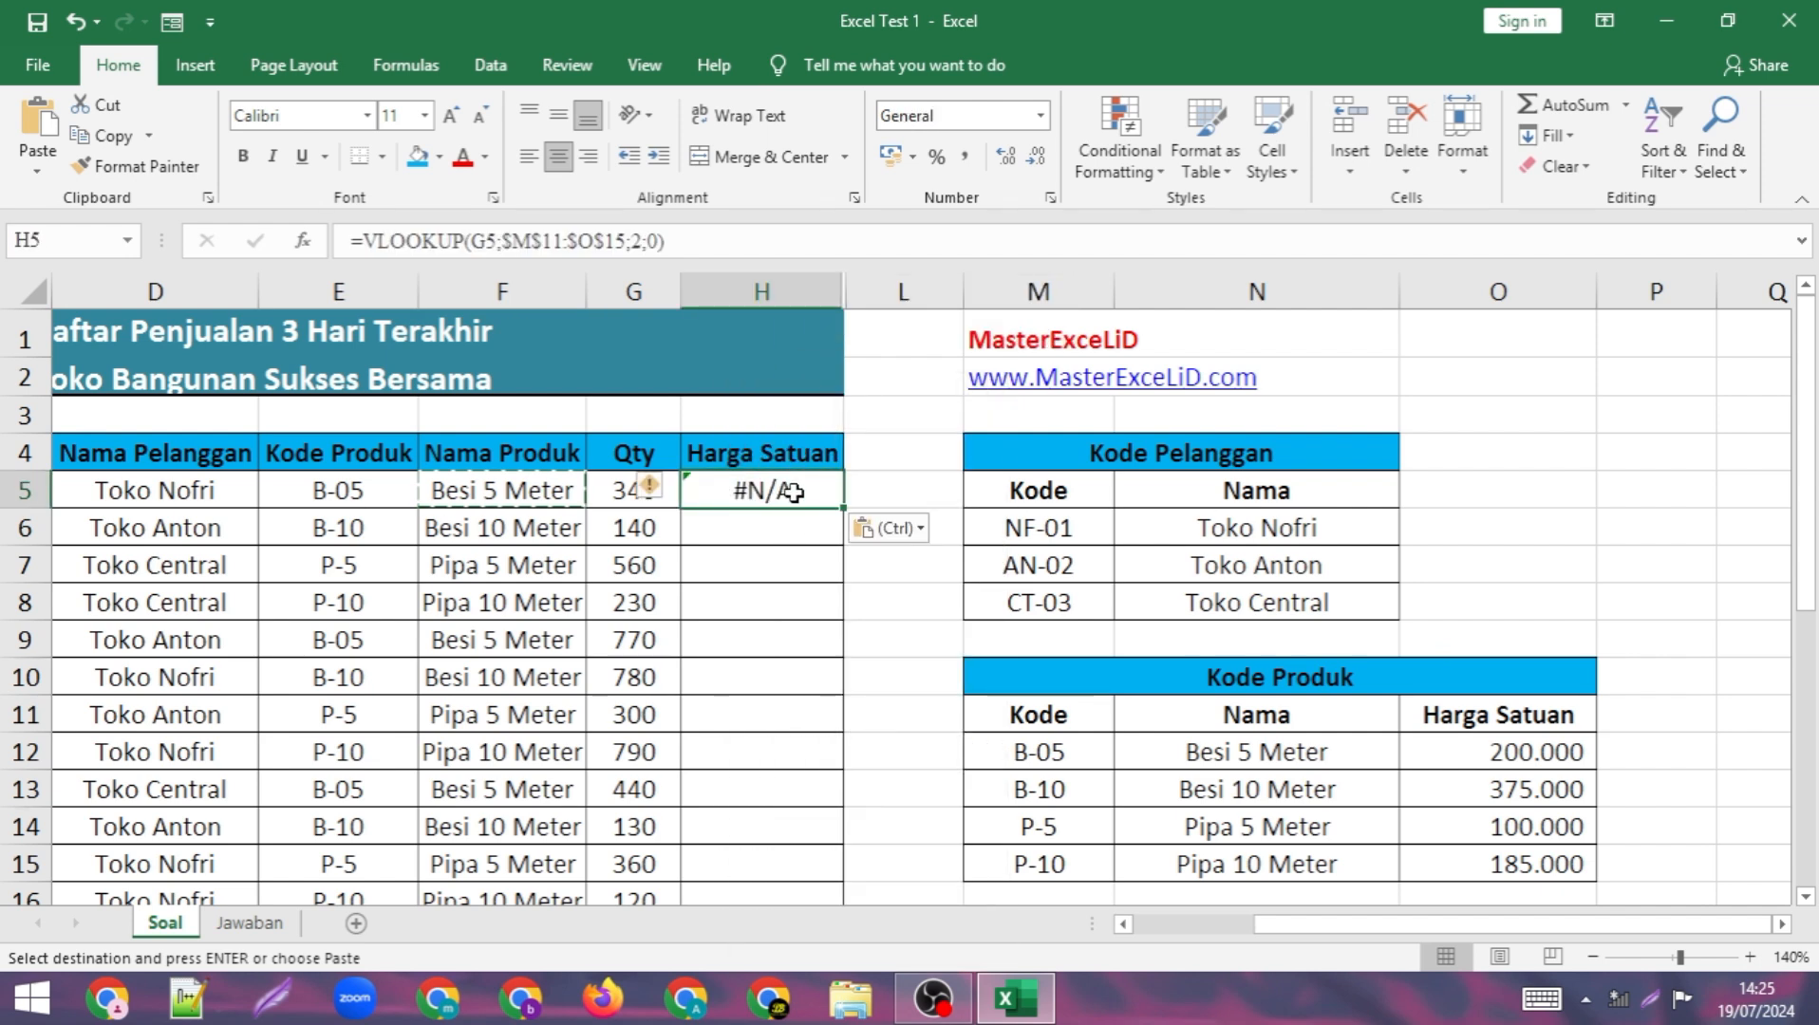
{"action": "key", "text": "Escape"}
{"action": "key", "text": "Delete"}
- Try to copy the formula text of F5 over to H5, and undo the accidental =H5 entry in F5
{"action": "double_click", "coordinate": [544, 492]}
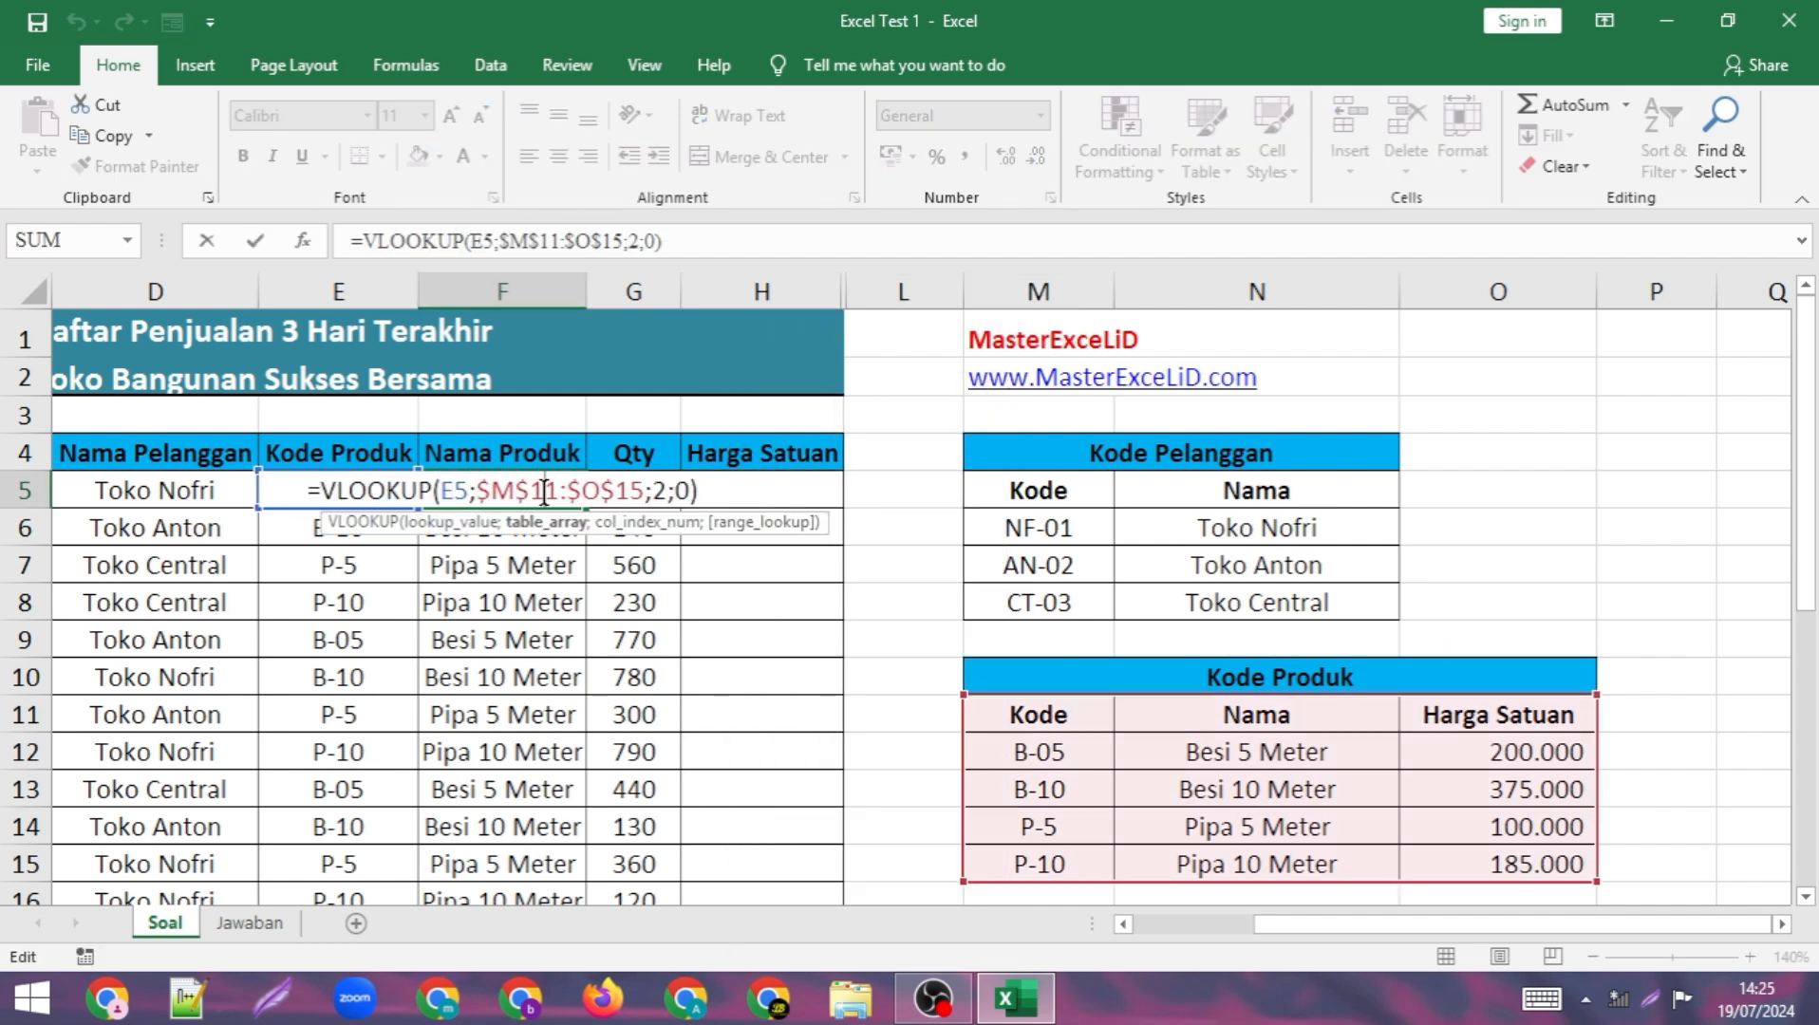
{"action": "key", "text": "Escape"}
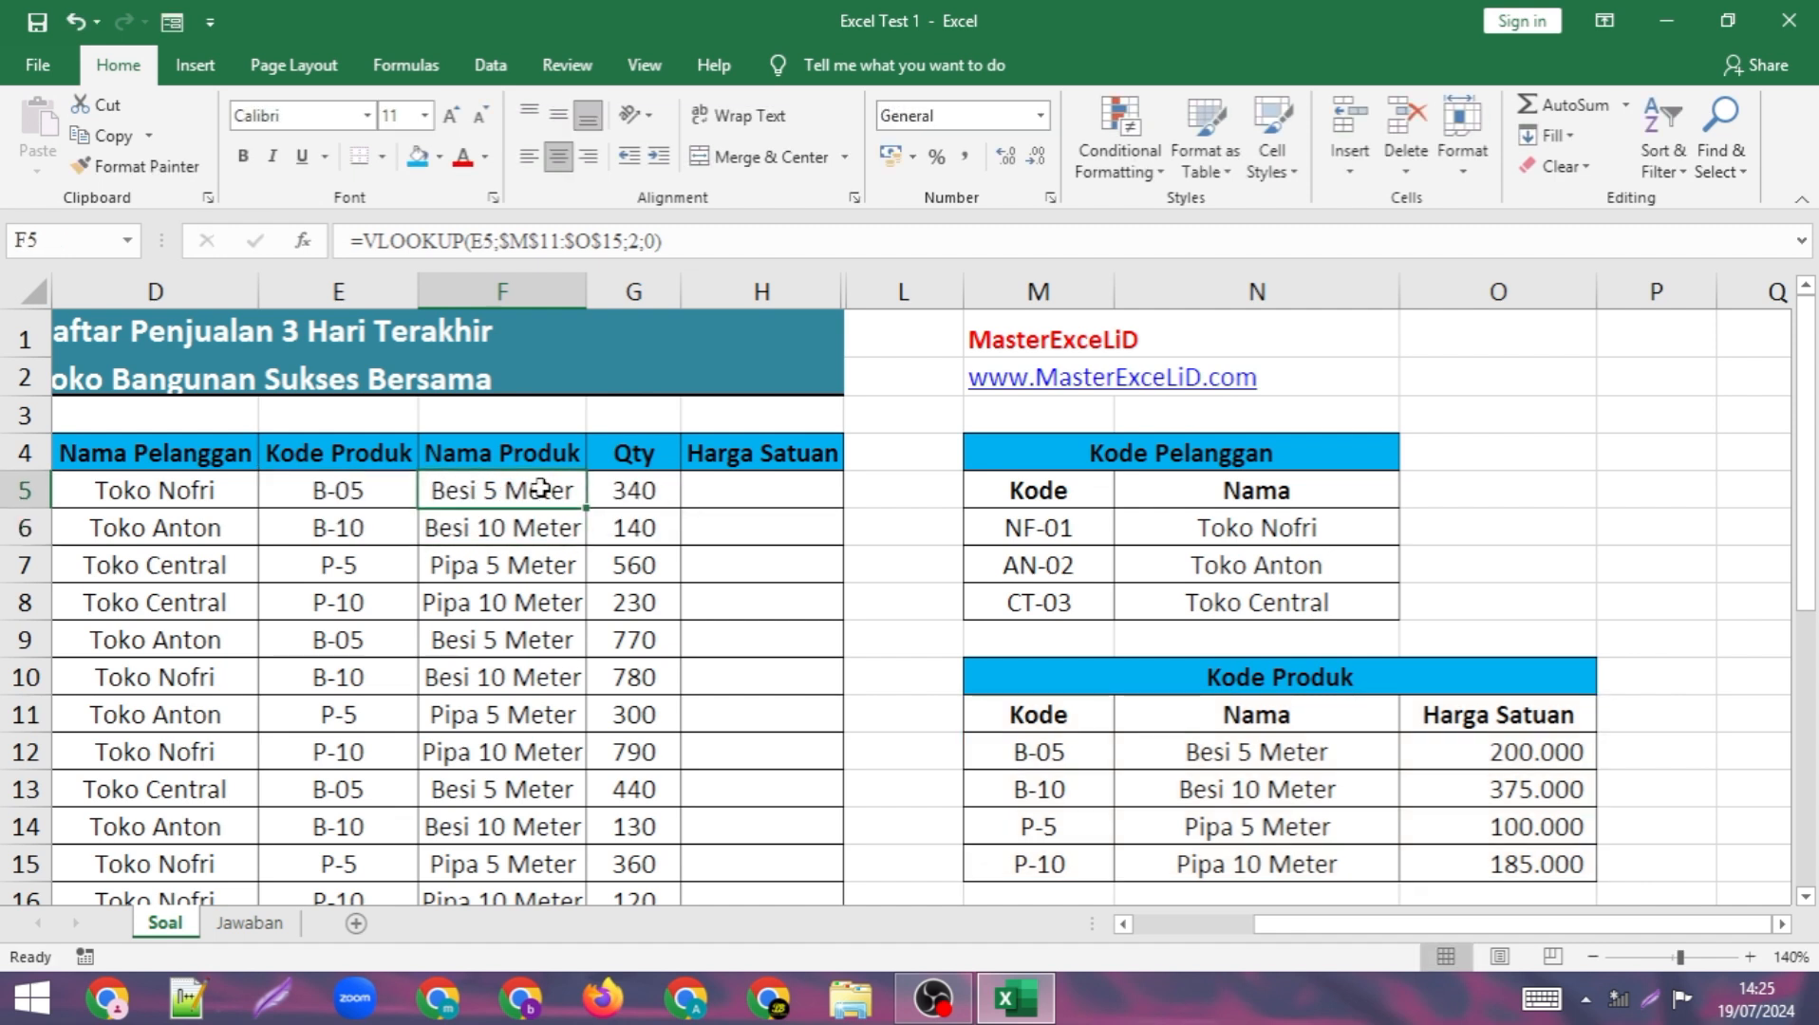
{"action": "left_click_drag", "start_coordinate": [703, 240], "coordinate": [359, 249]}
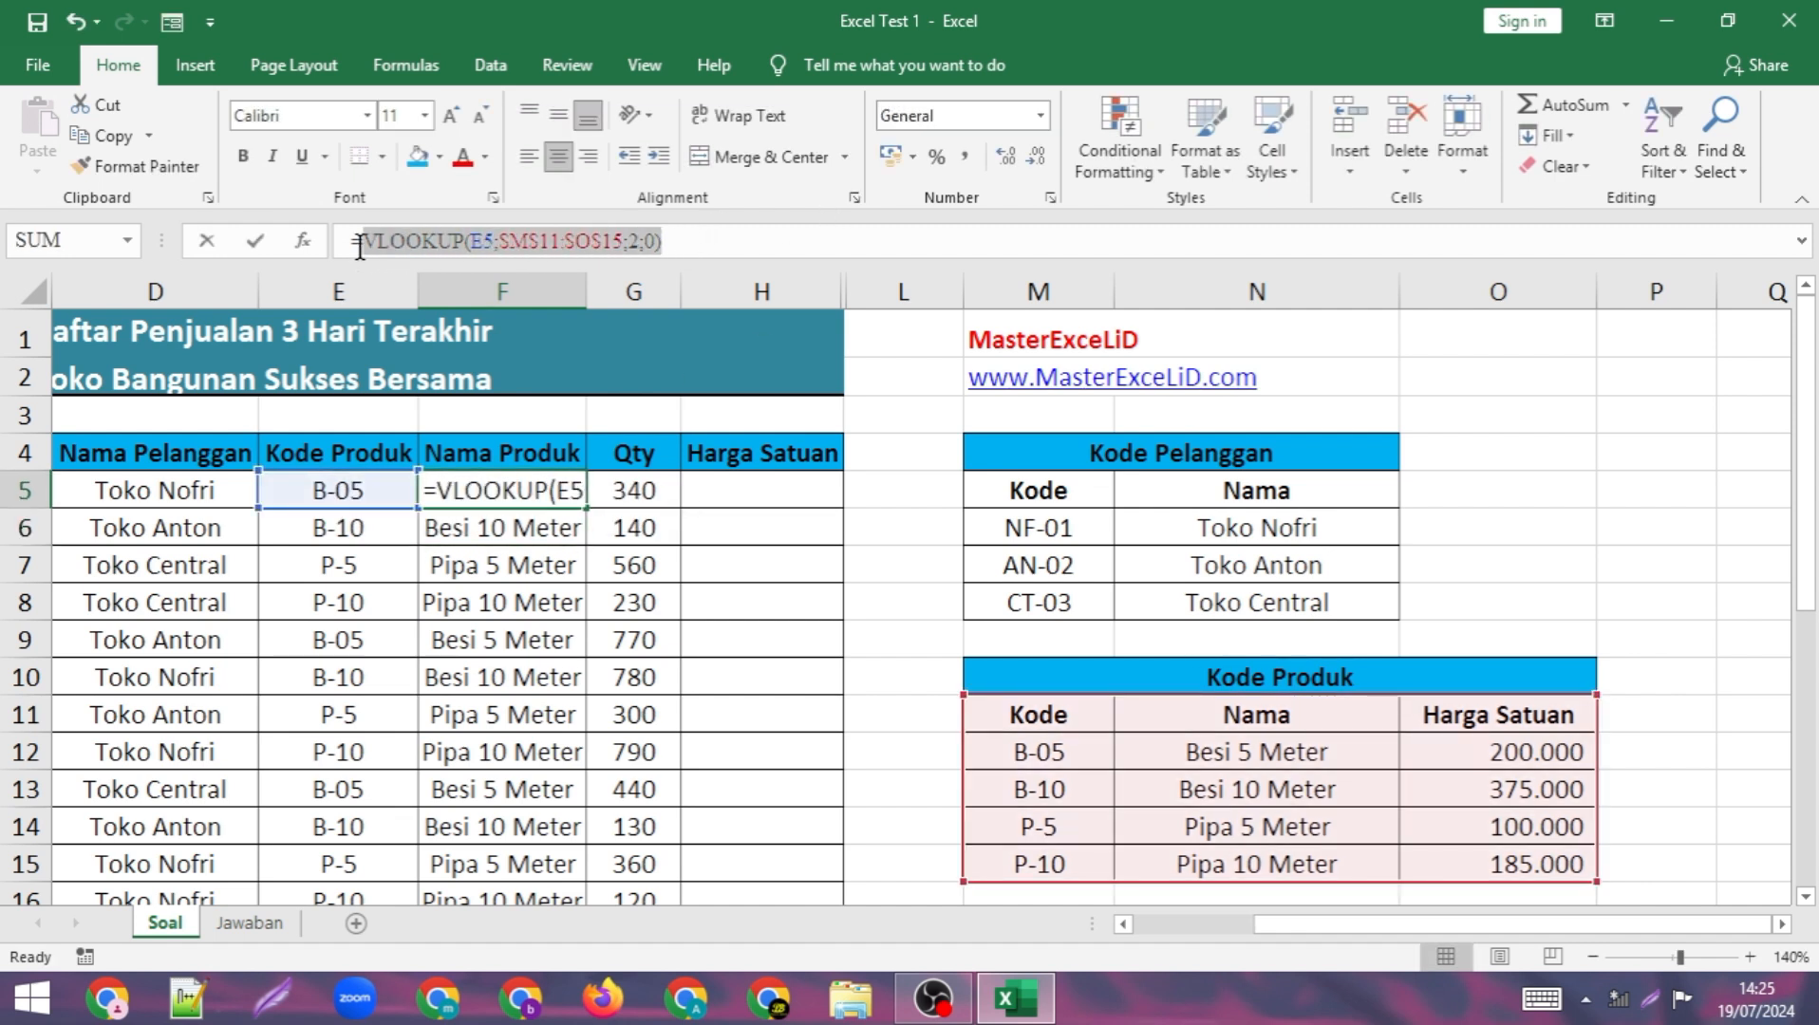
{"action": "right_click", "coordinate": [352, 245]}
{"action": "left_click", "coordinate": [398, 275]}
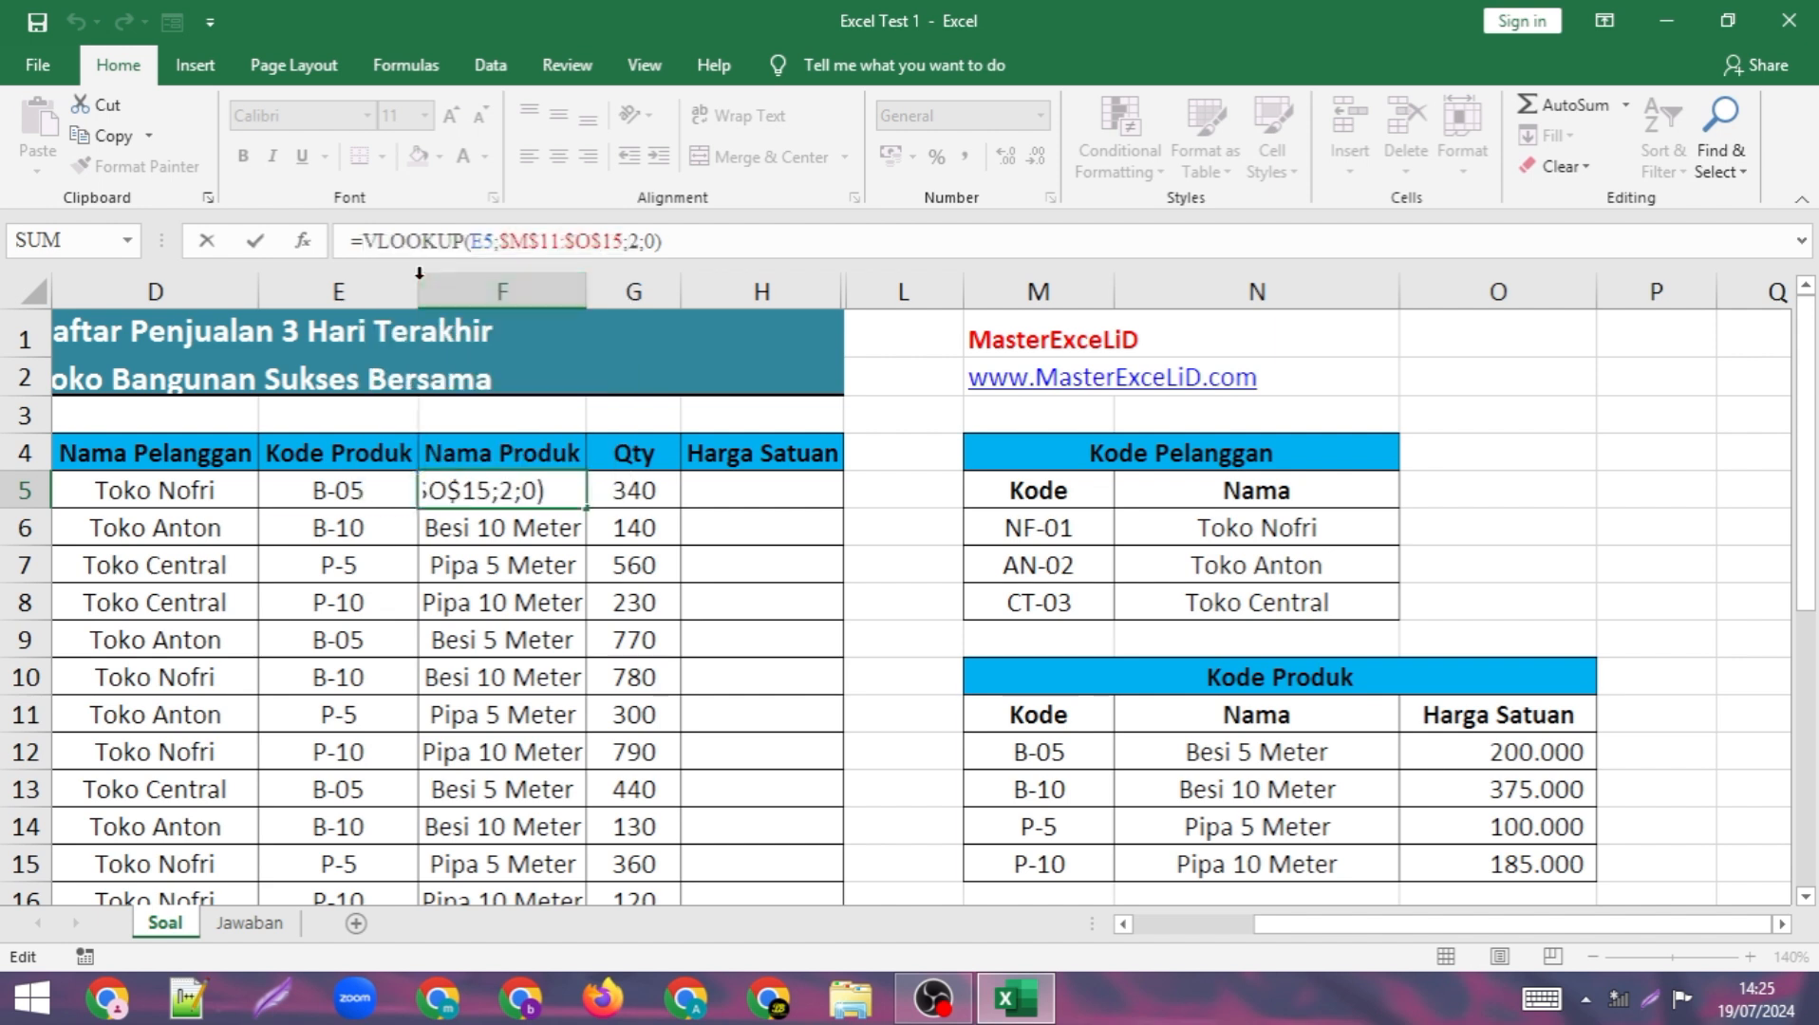
{"action": "left_click", "coordinate": [722, 490]}
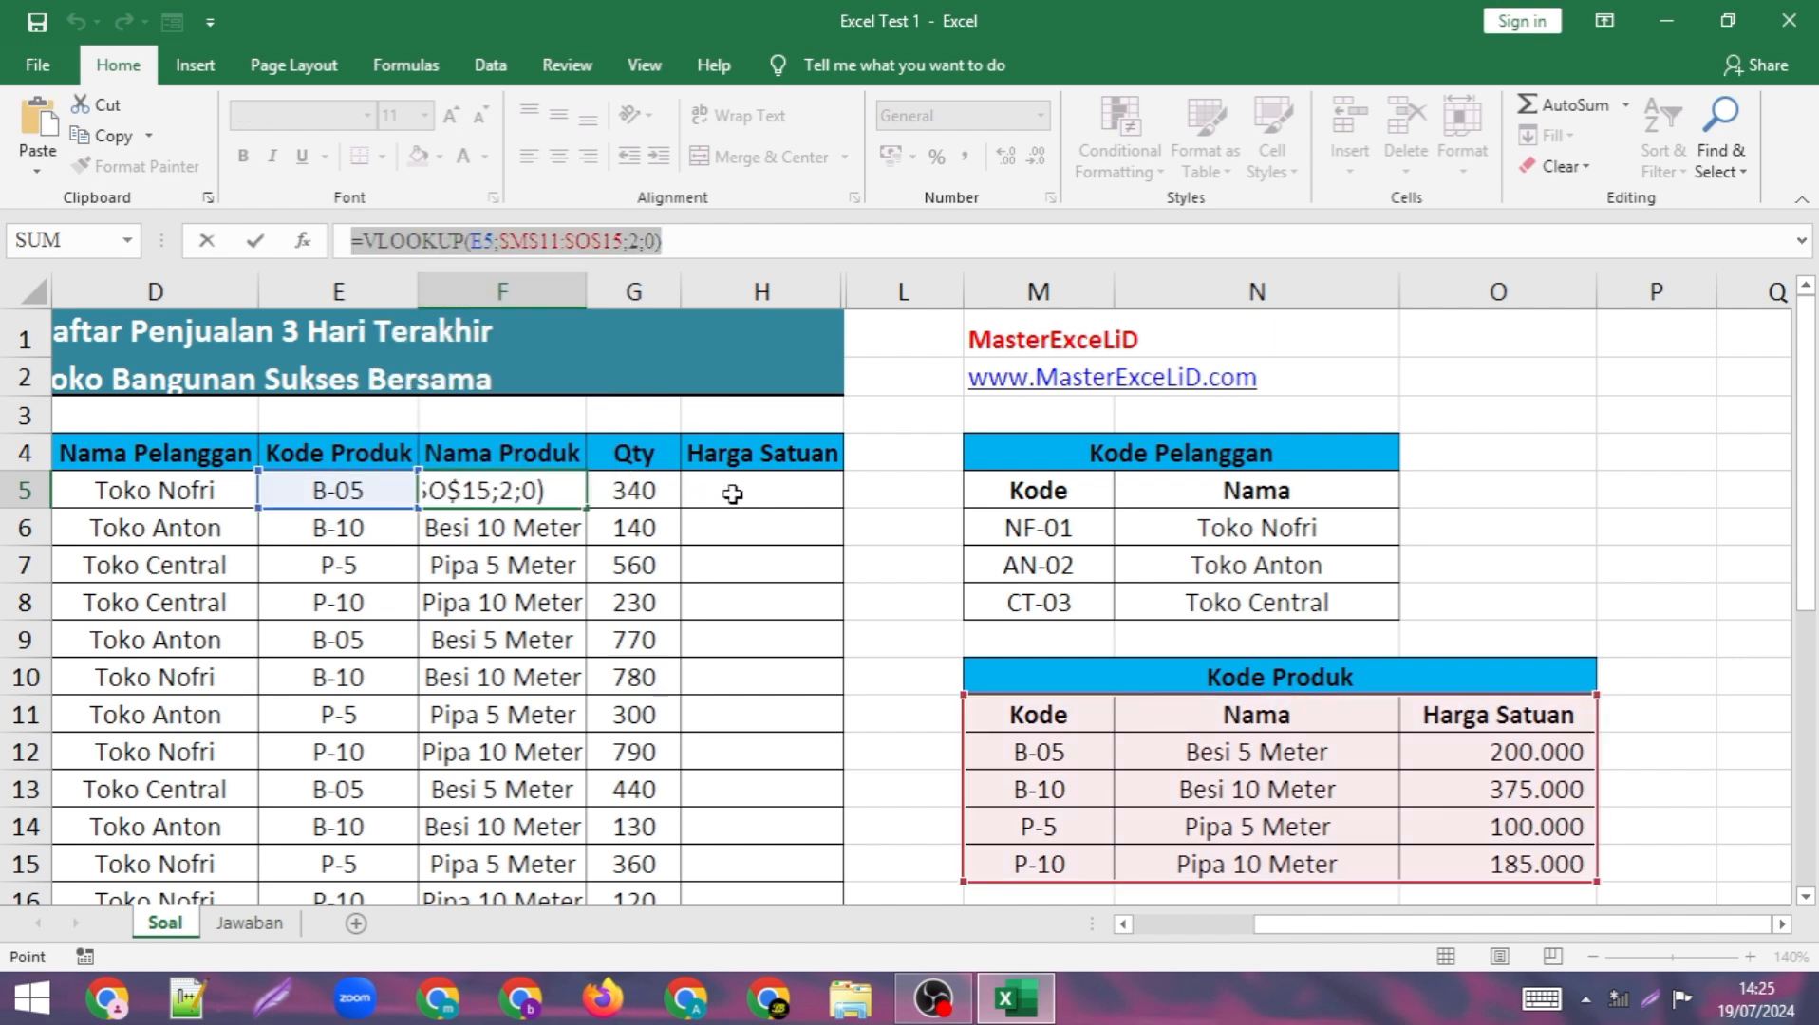
{"action": "left_click", "coordinate": [733, 493]}
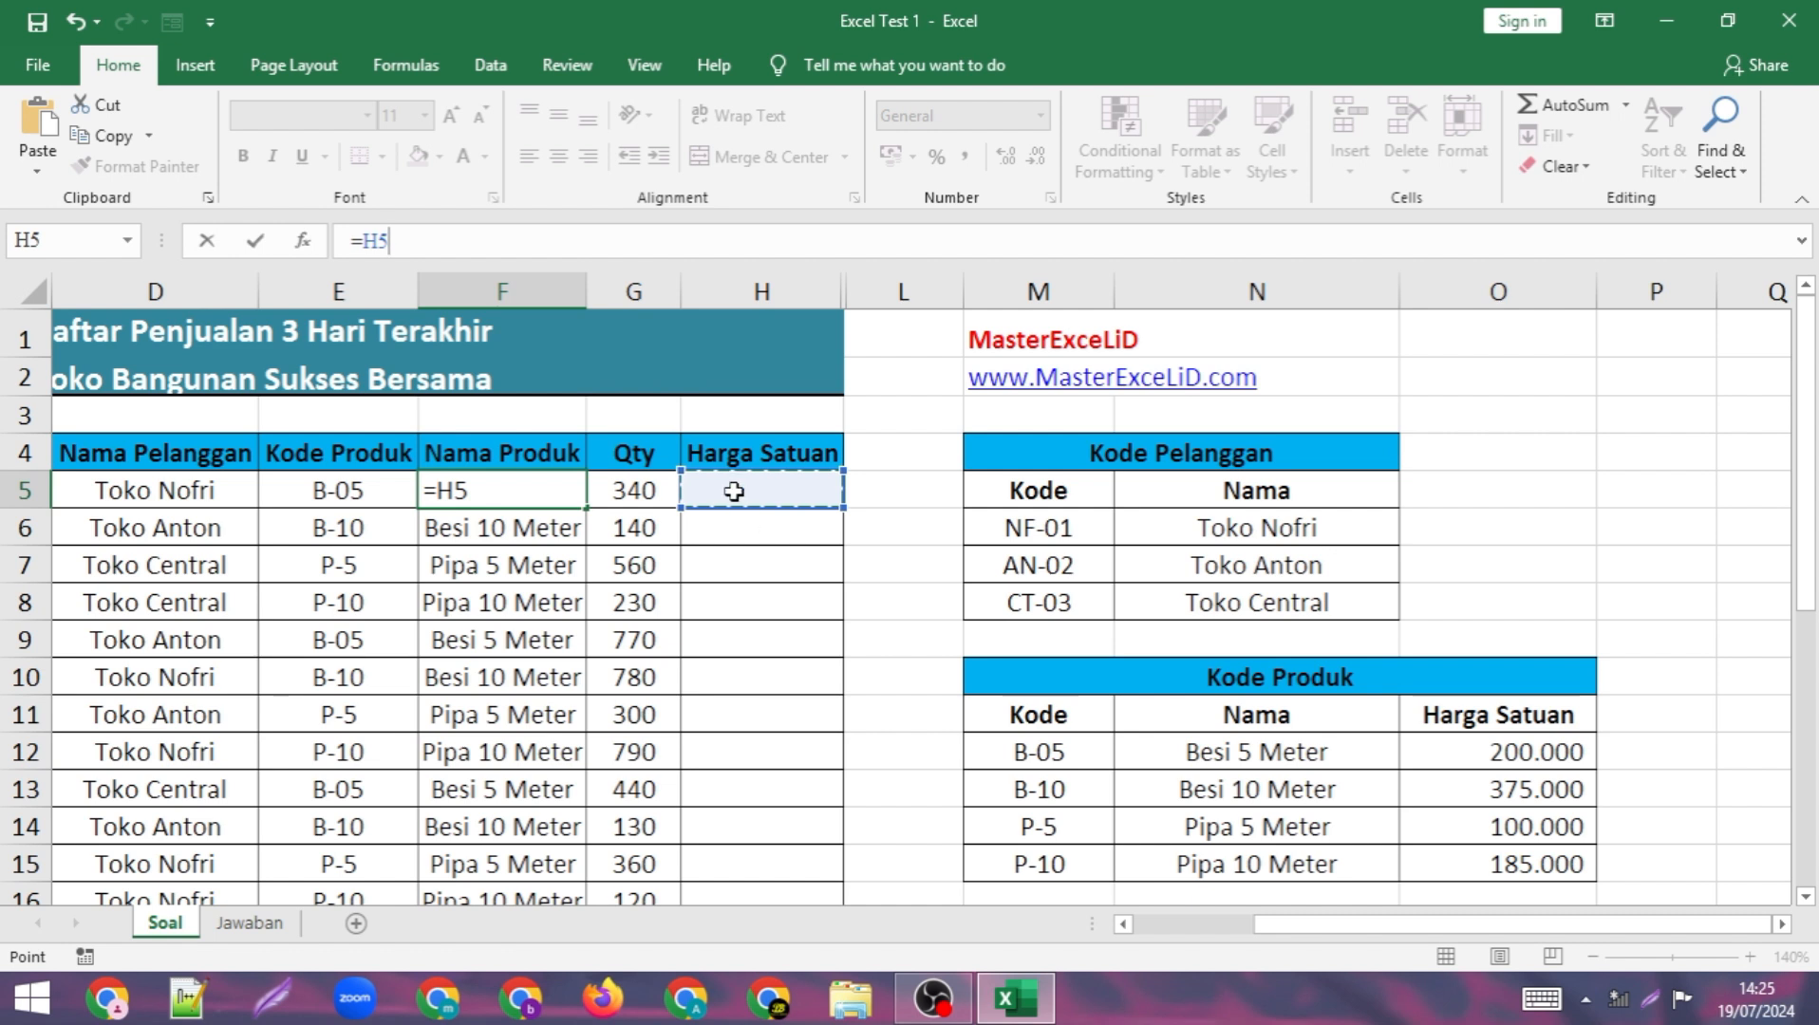
{"action": "key", "text": "Return"}
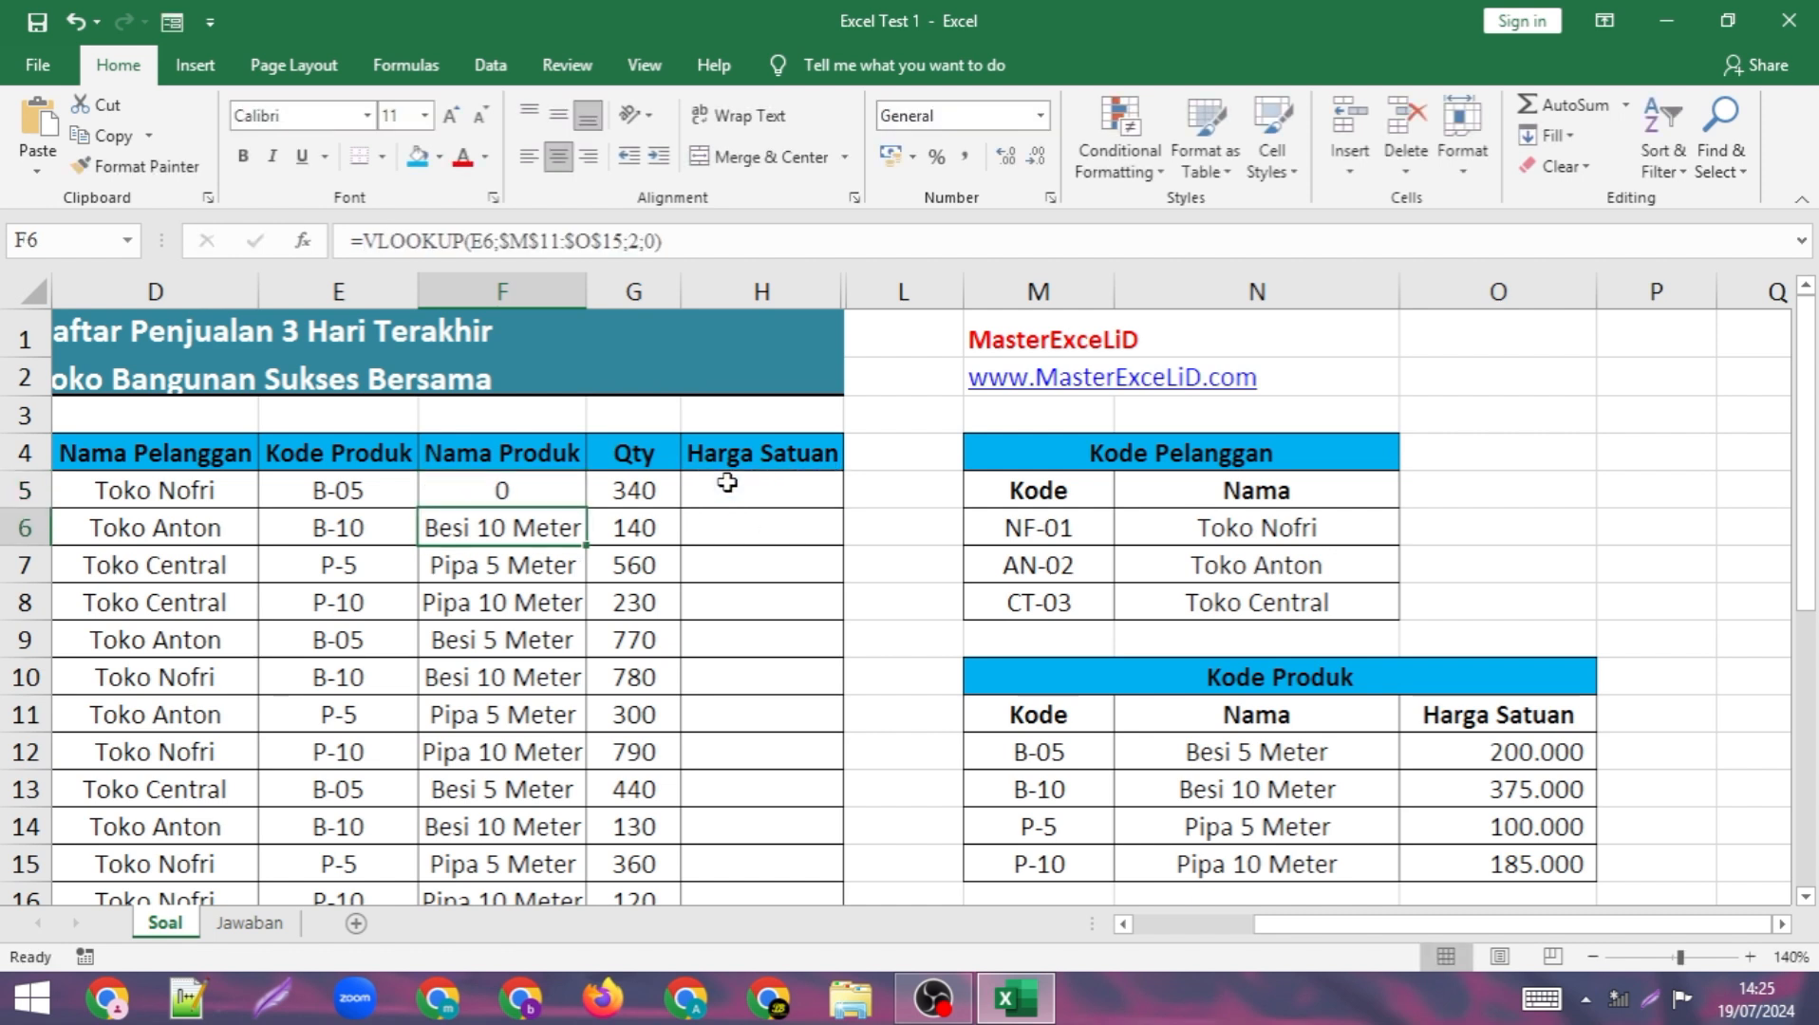
{"action": "key", "text": "ctrl+z"}
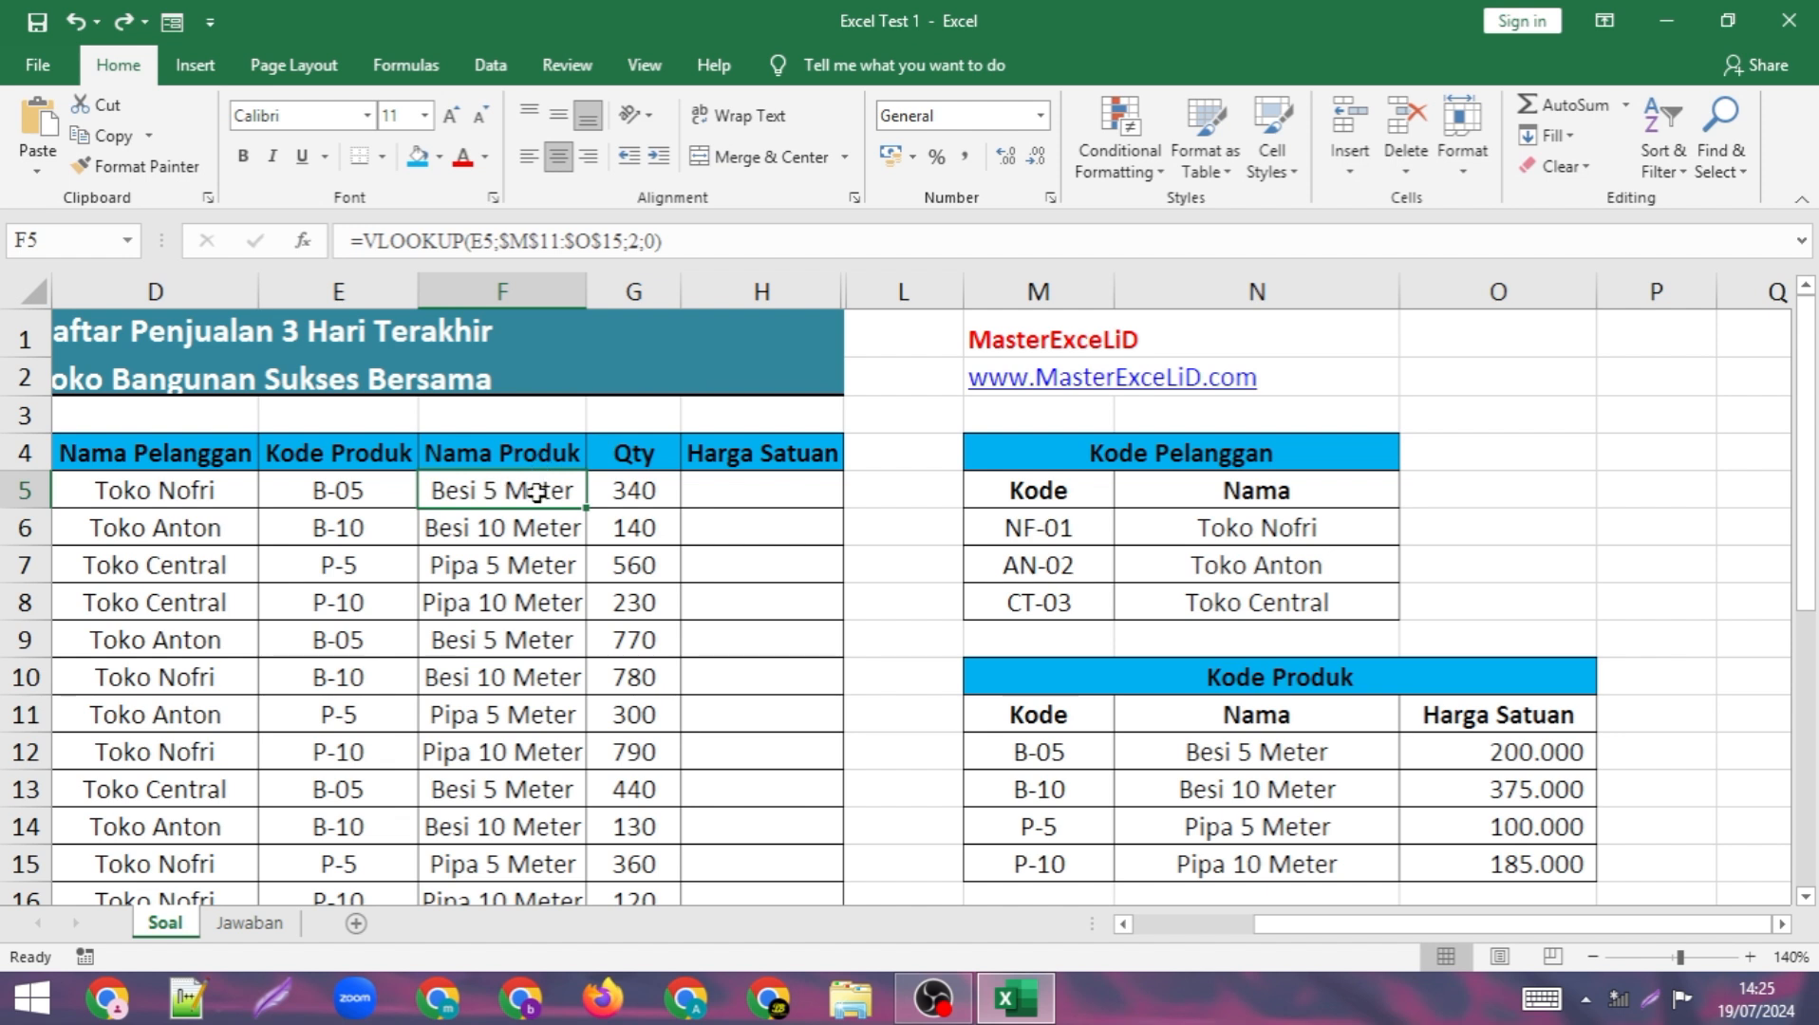
- Copy the formula text =VLOOKUP(E5;$M$11:$O$15;2;0) out of F5 and paste it into H5 with its E5 reference intact
{"action": "double_click", "coordinate": [530, 489]}
{"action": "left_click_drag", "start_coordinate": [304, 490], "coordinate": [712, 494]}
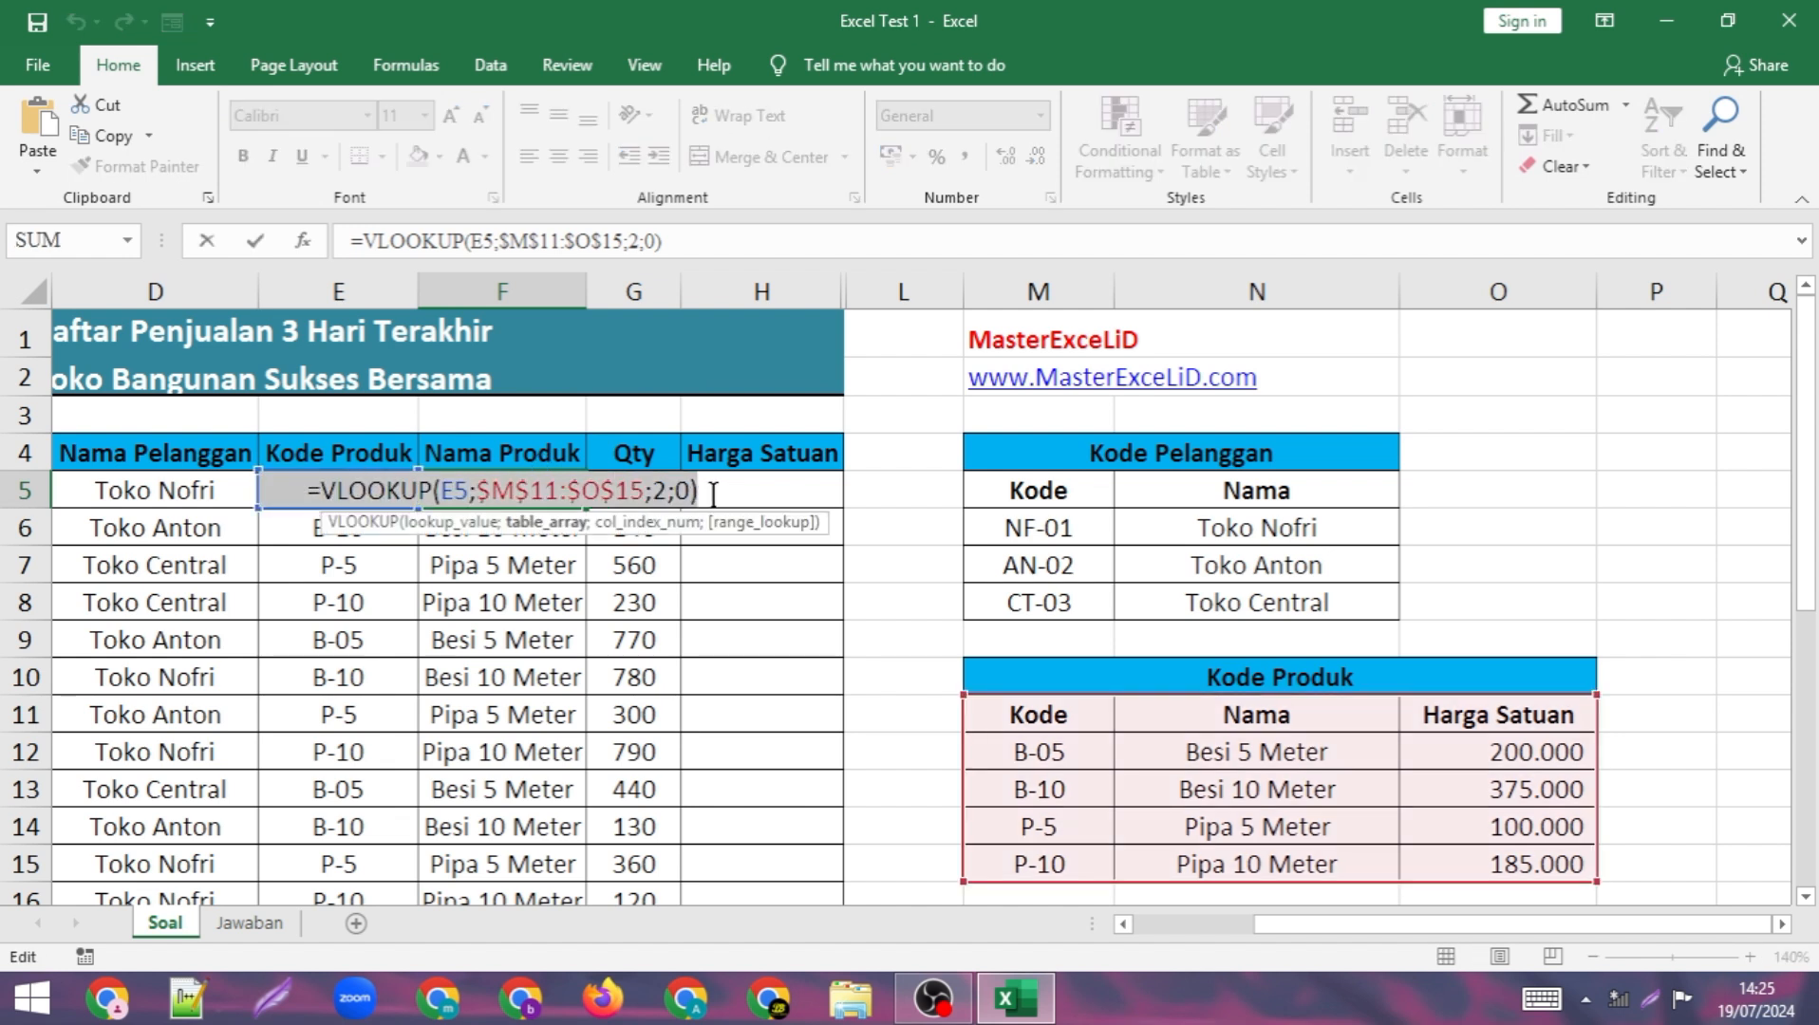
{"action": "right_click", "coordinate": [613, 490]}
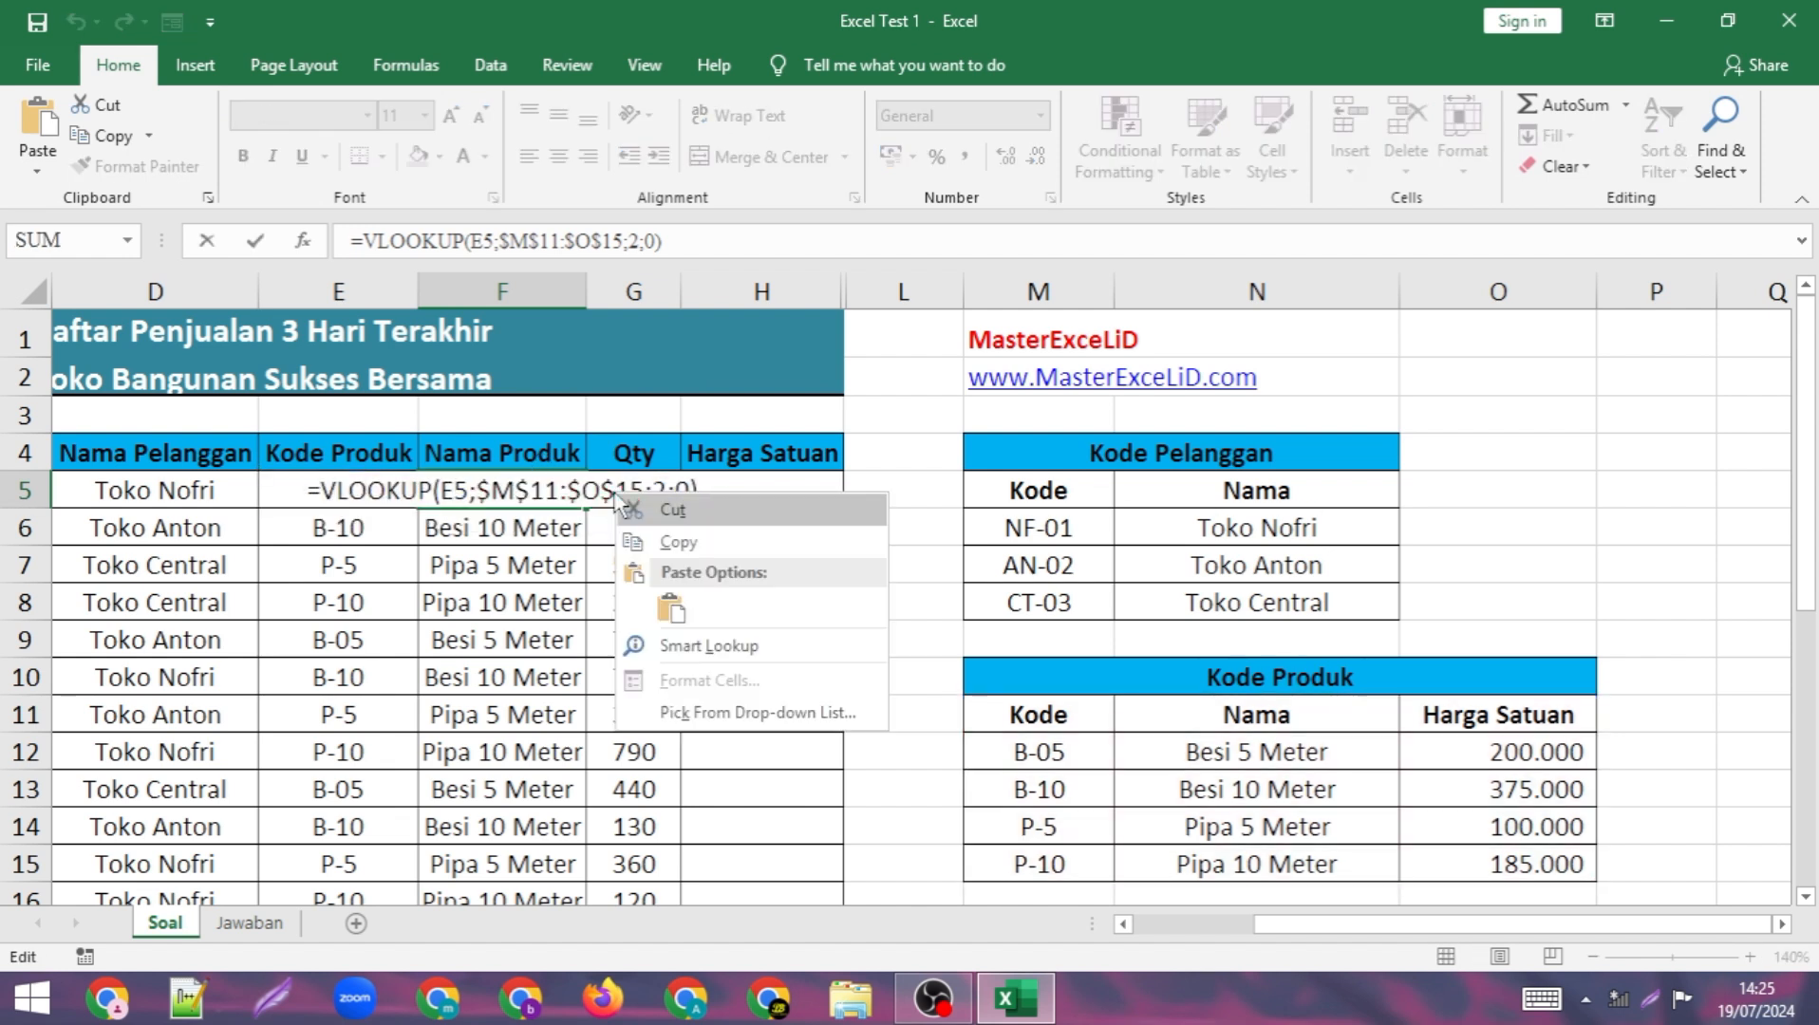
{"action": "left_click", "coordinate": [698, 546]}
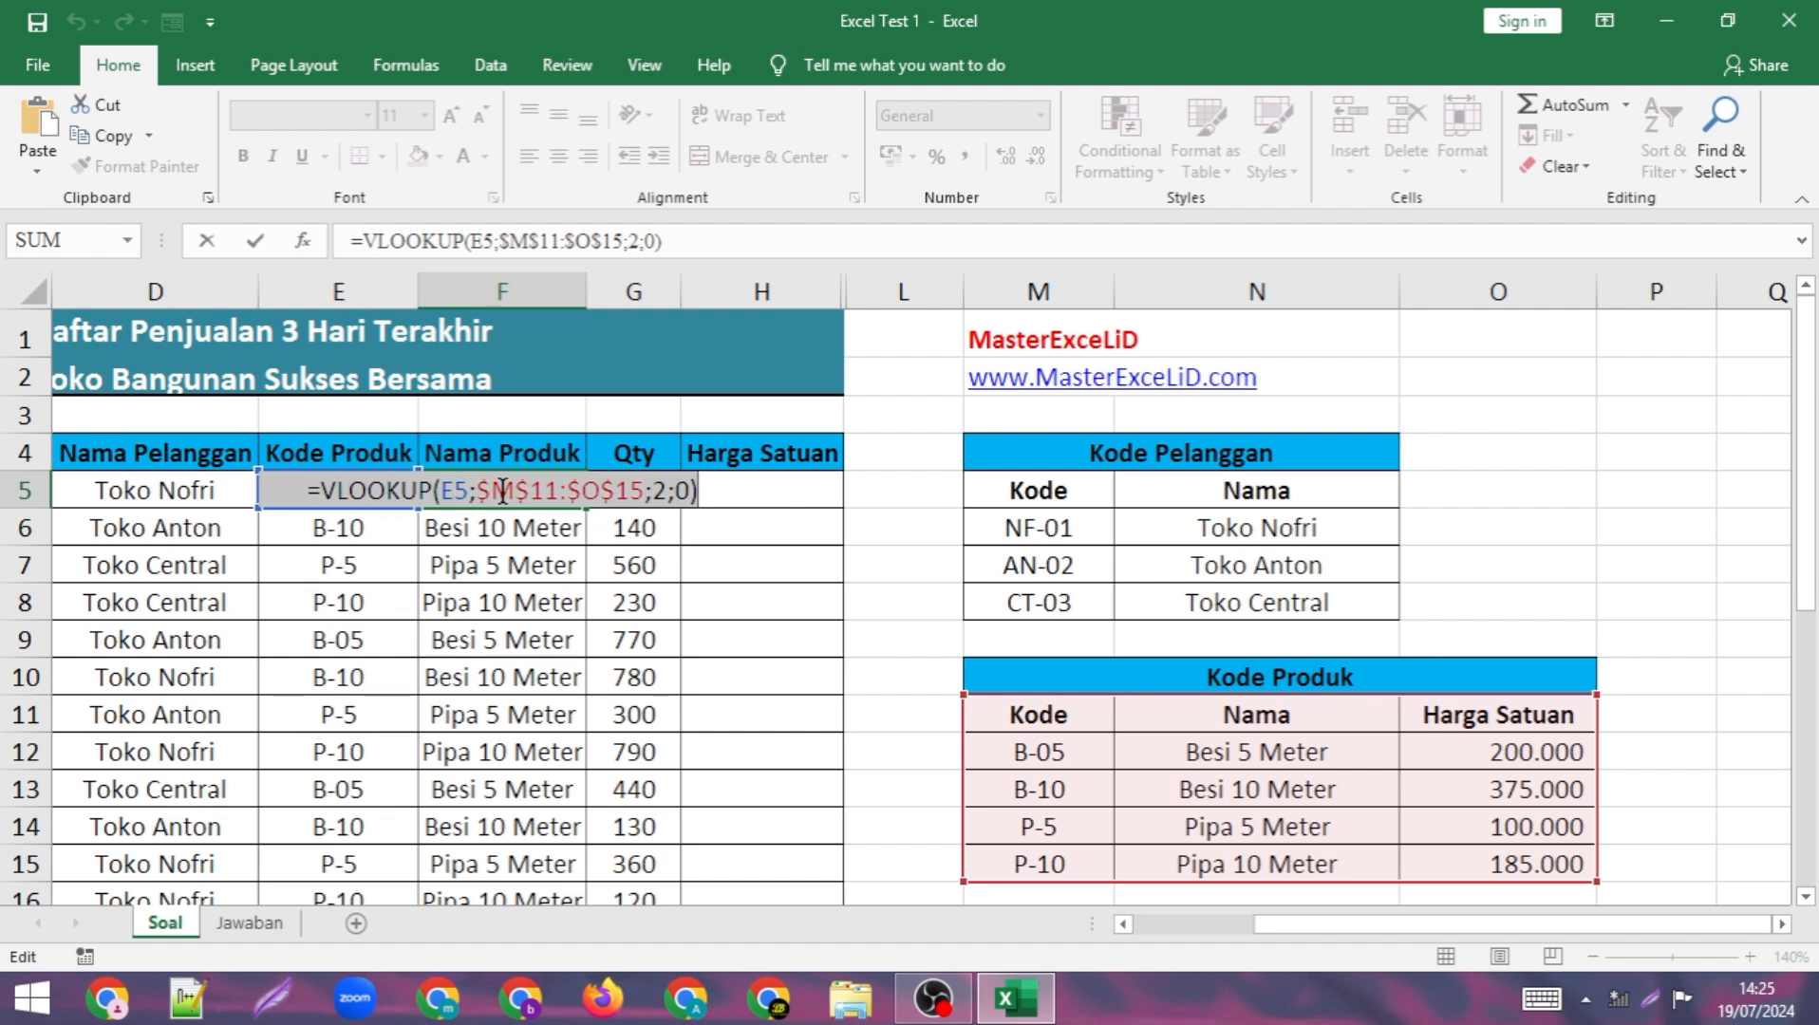
{"action": "key", "text": "Return"}
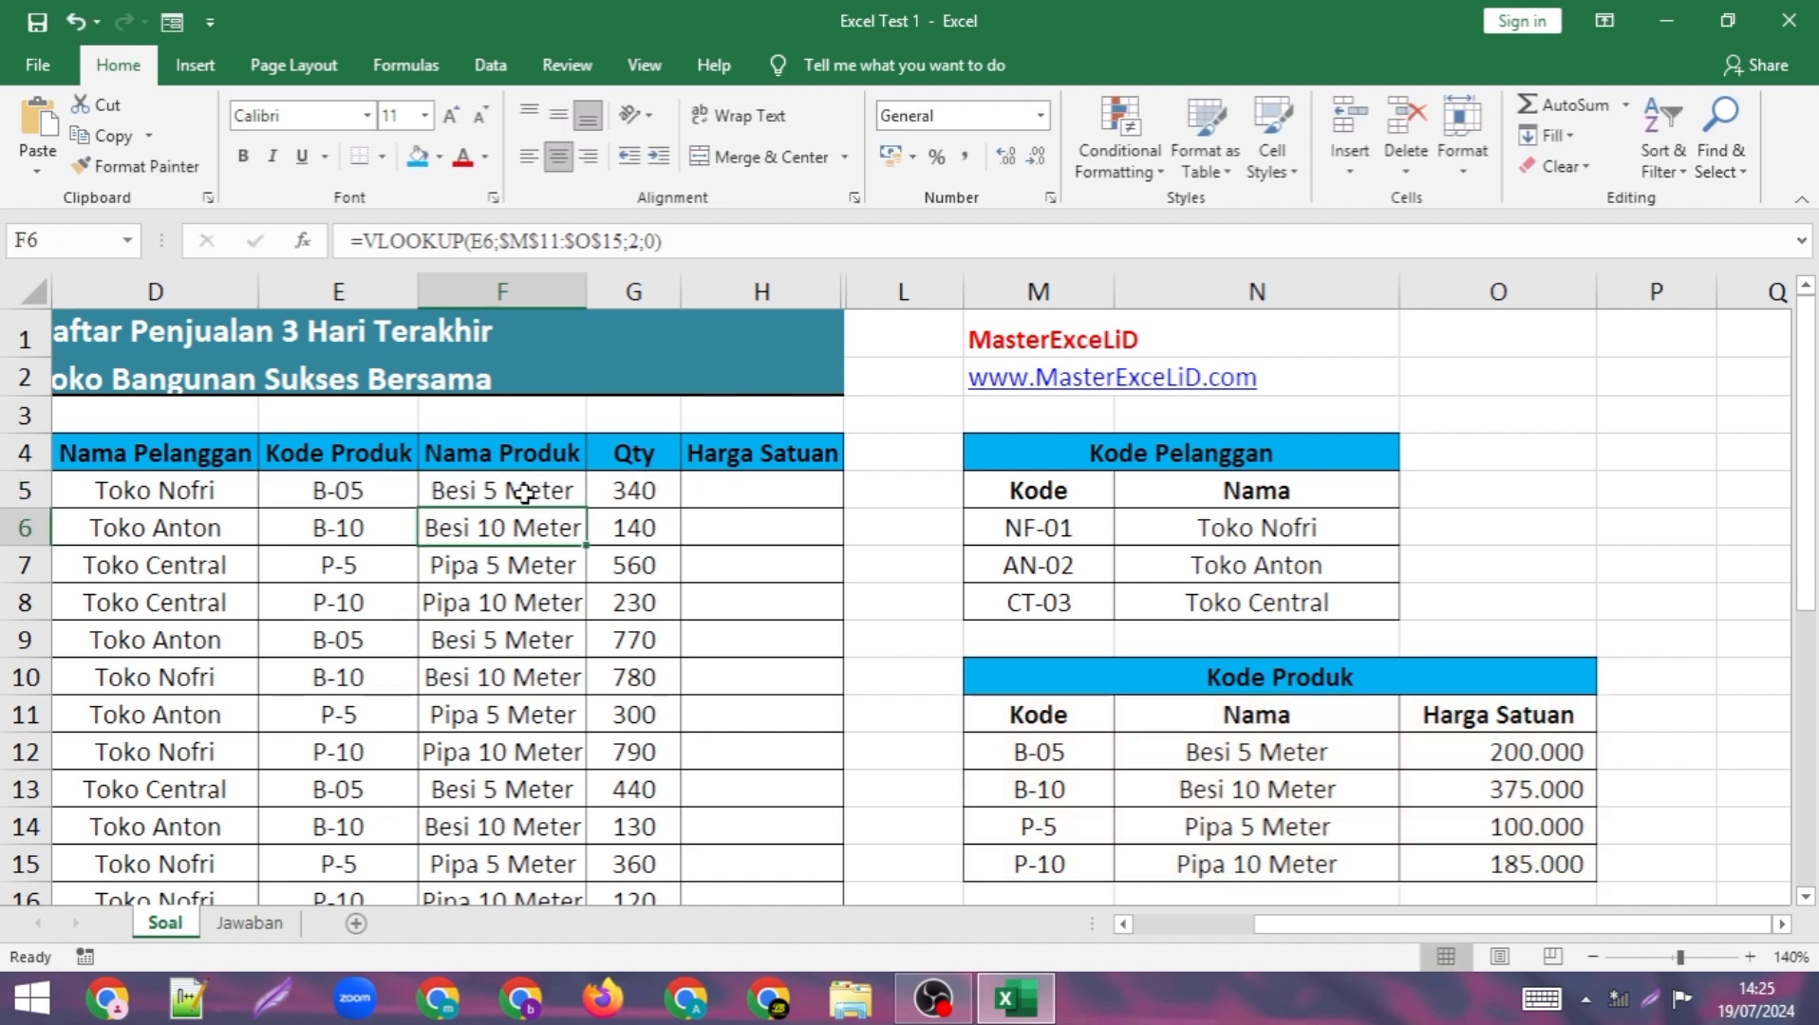
{"action": "right_click", "coordinate": [710, 491]}
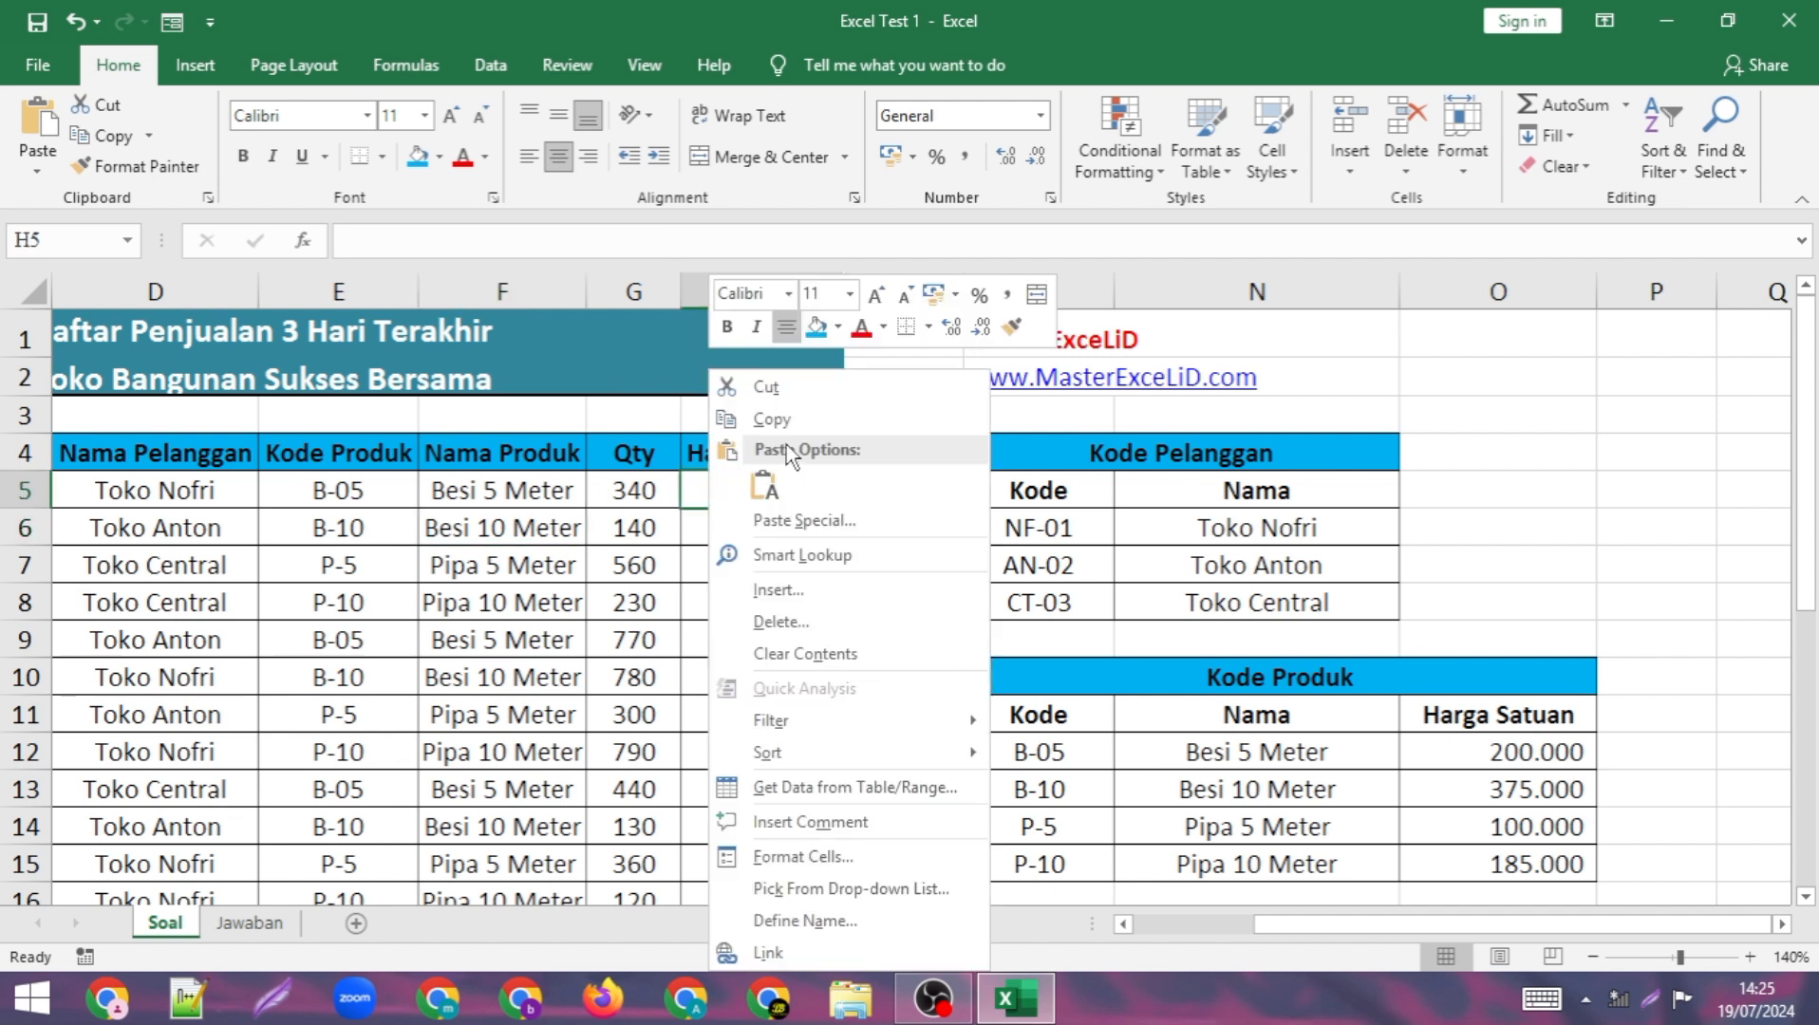
{"action": "left_click", "coordinate": [759, 488]}
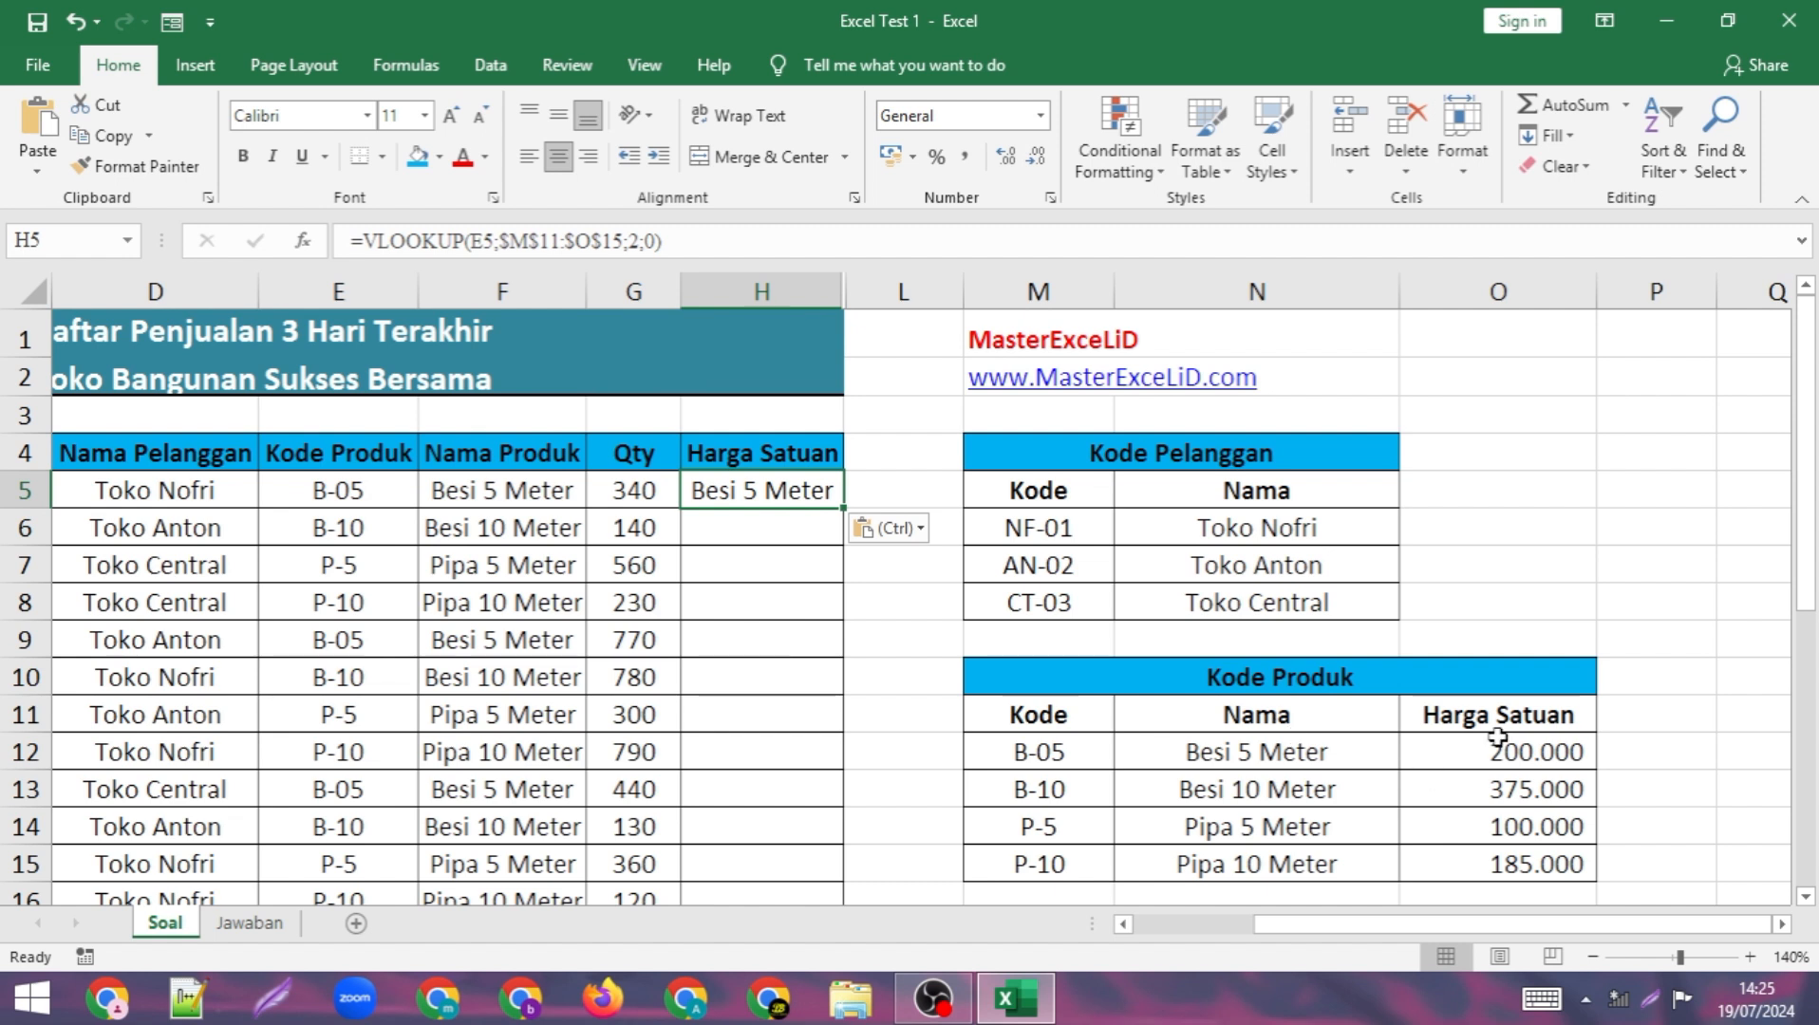
- Change the column index of the VLOOKUP formula in H5 to 3 so it returns the Harga Satuan
{"action": "double_click", "coordinate": [760, 490]}
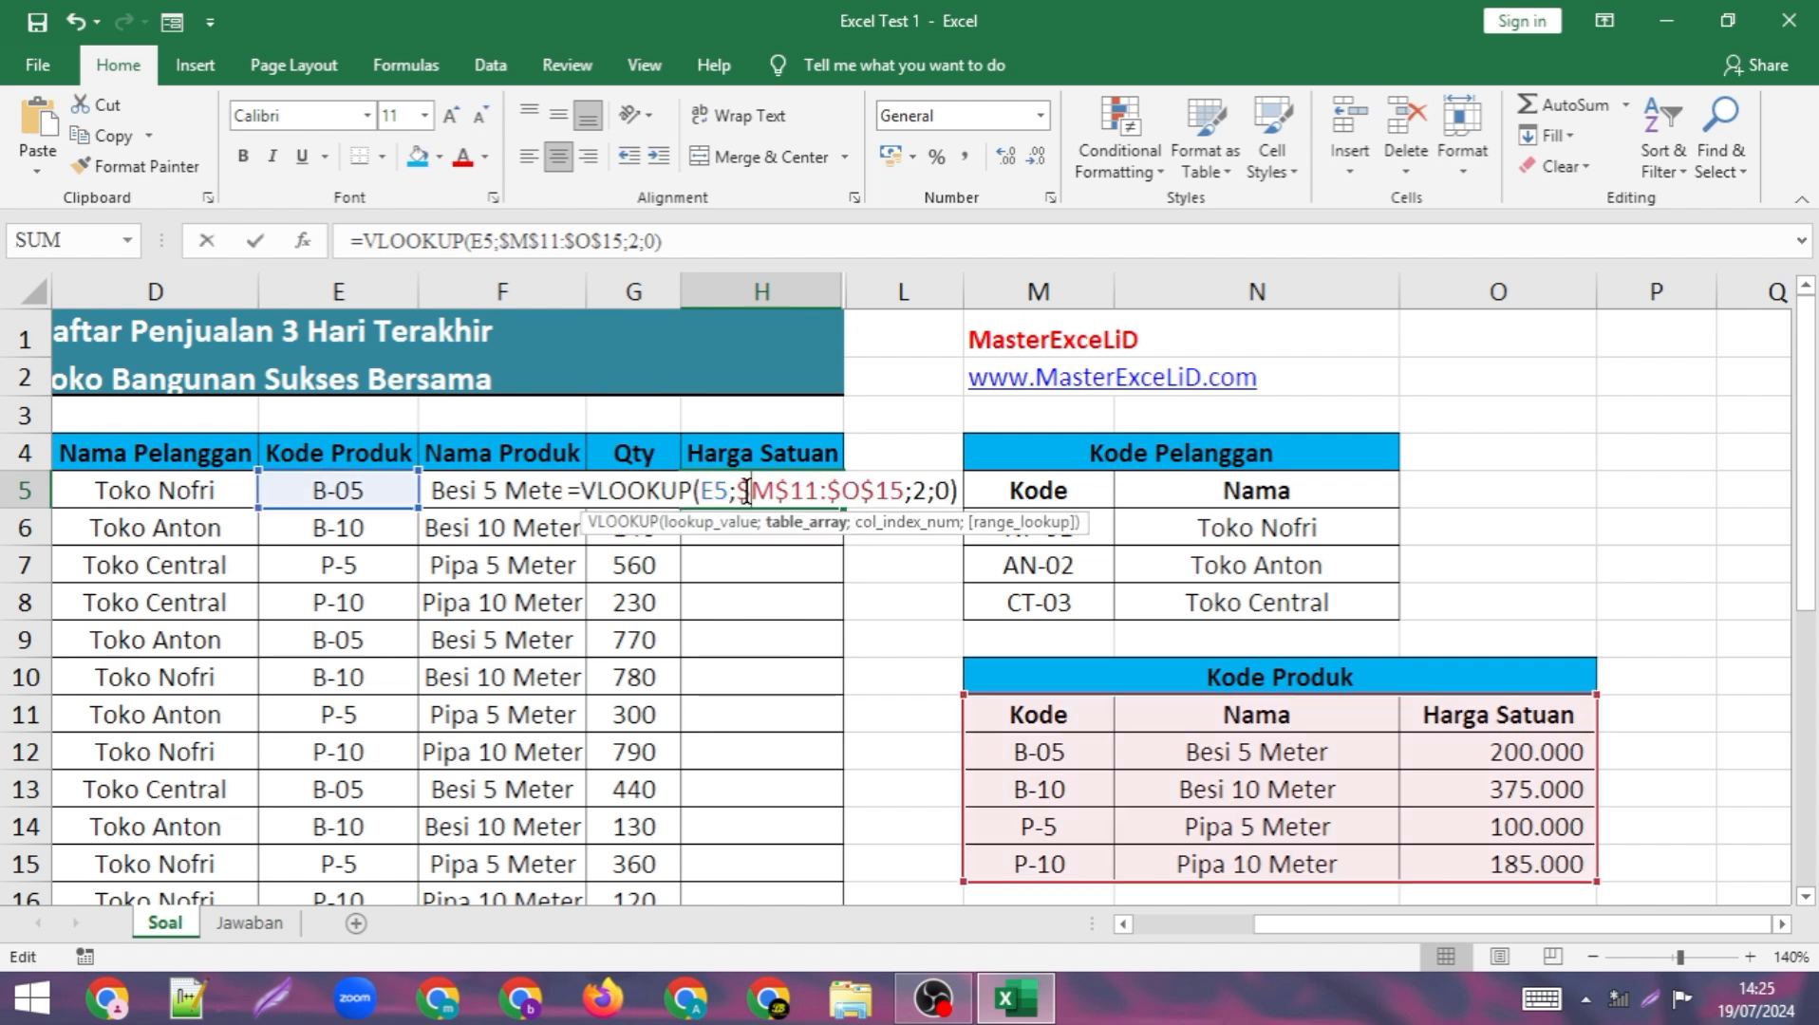
{"action": "left_click", "coordinate": [927, 491]}
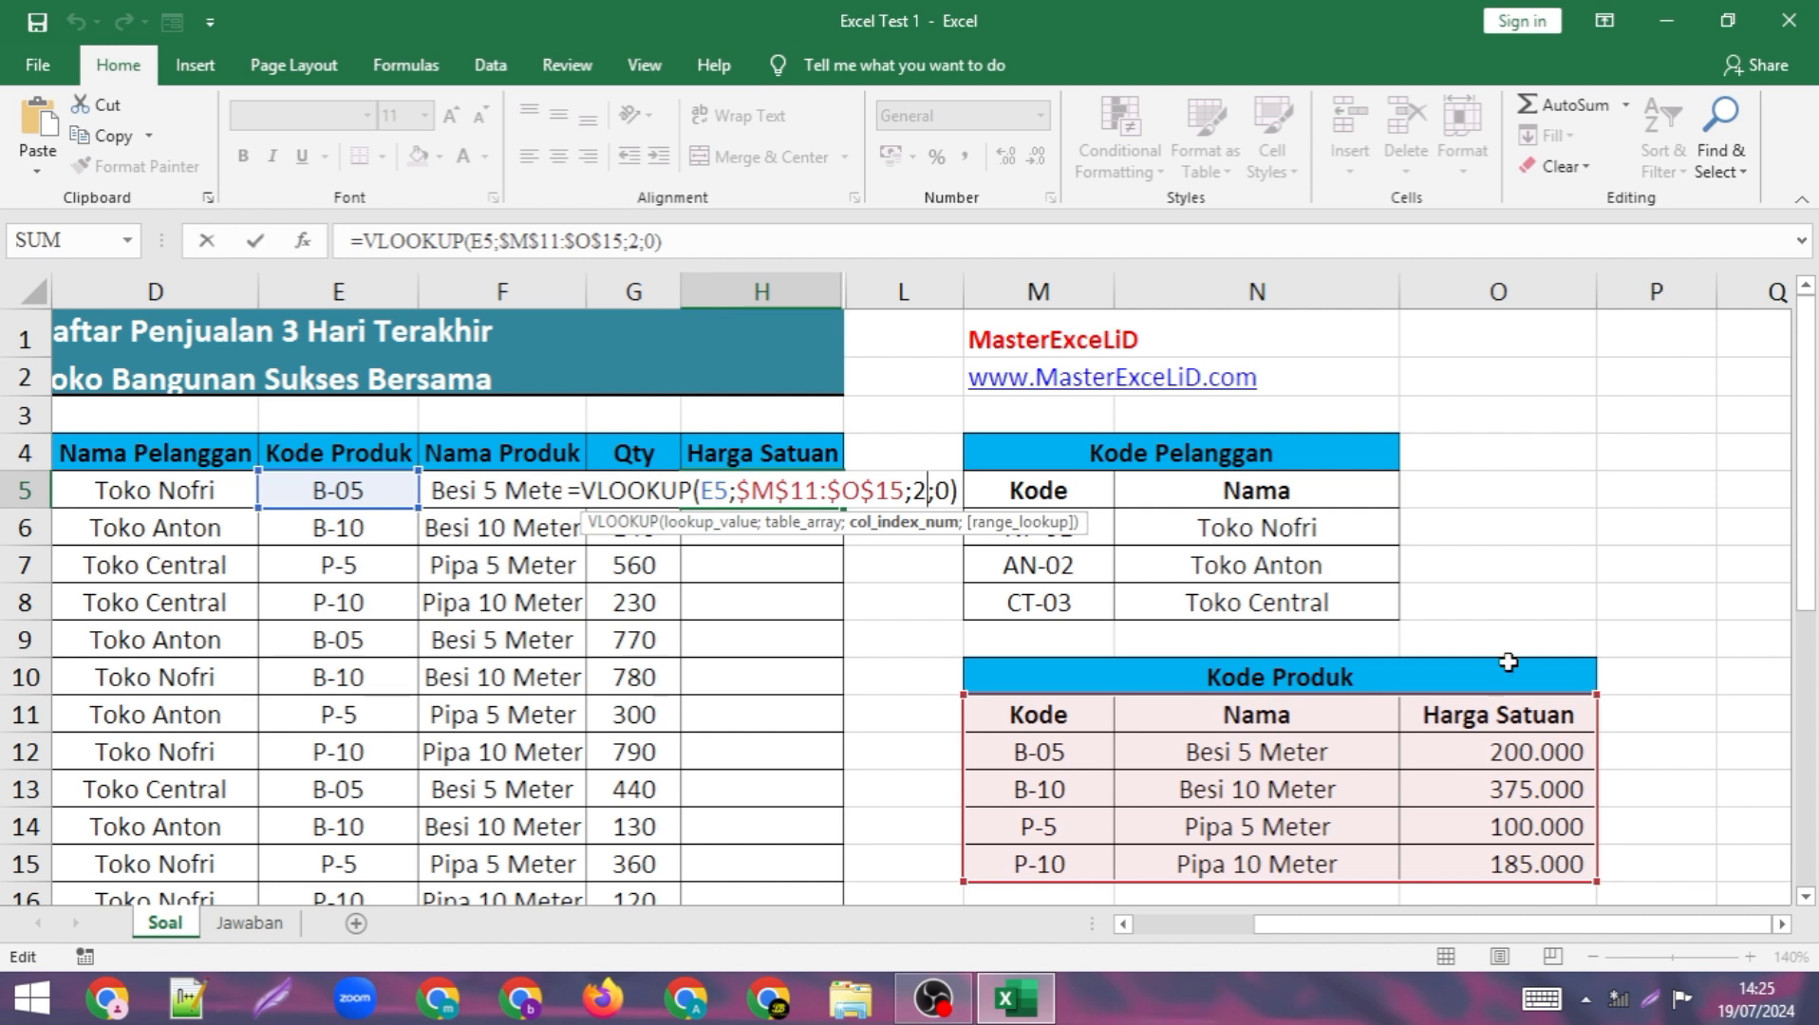
{"action": "left_click", "coordinate": [913, 489]}
{"action": "key", "text": "BackSpace"}
{"action": "type", "text": "3"}
{"action": "key", "text": "Return"}
- Fill the H5 formula down the Harga Satuan column and apply Comma Style to the filled prices
{"action": "left_click", "coordinate": [811, 484]}
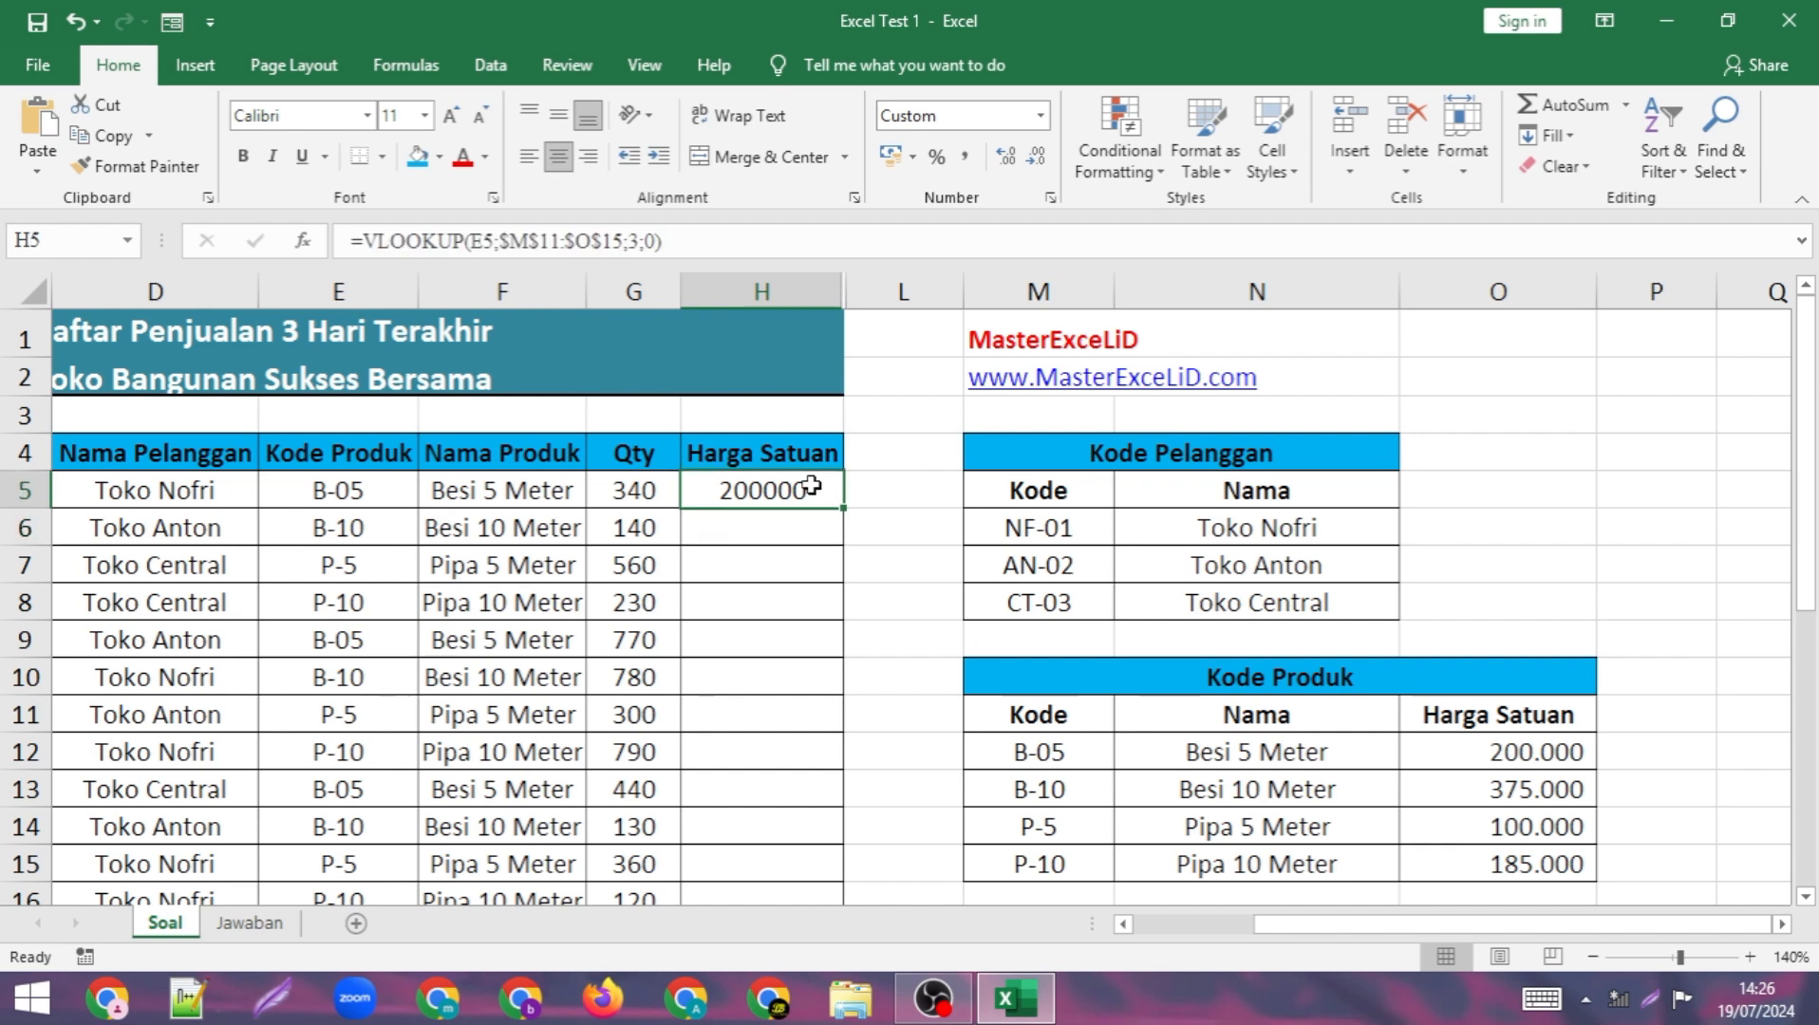
{"action": "left_click_drag", "start_coordinate": [846, 507], "coordinate": [812, 824]}
{"action": "scroll", "coordinate": [807, 816], "scroll_direction": "up", "scroll_amount": 2}
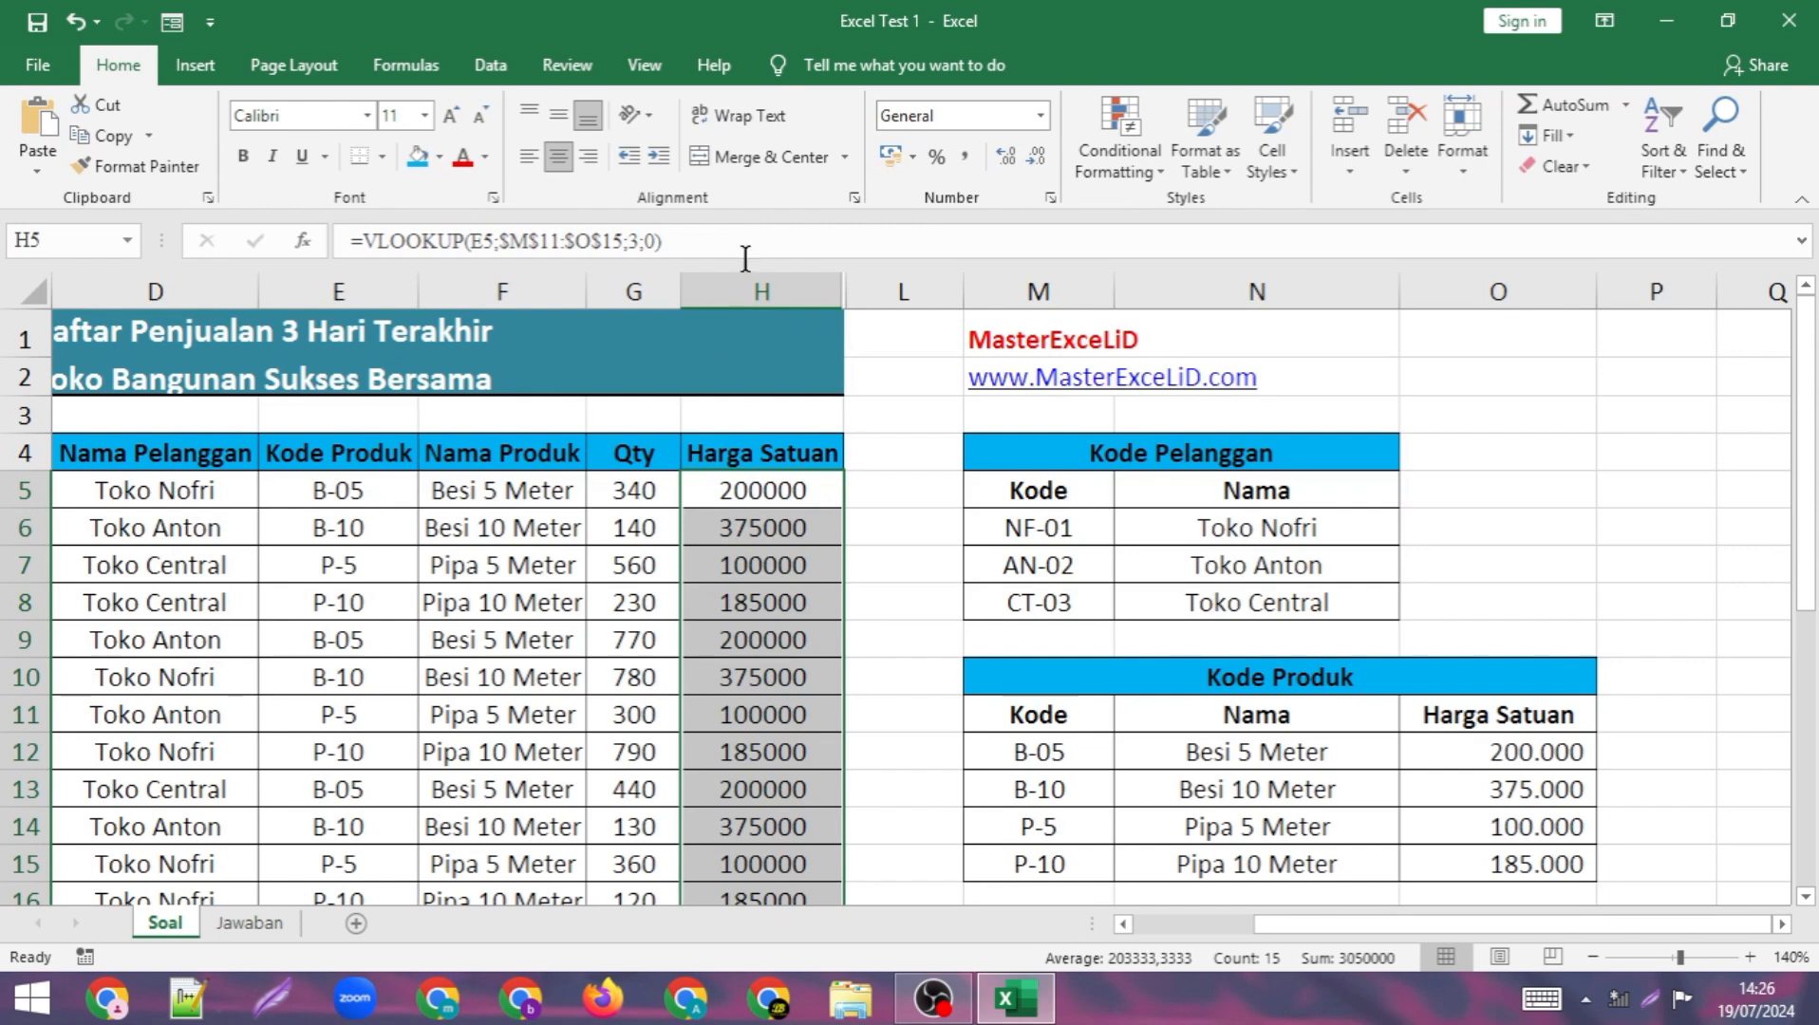
{"action": "left_click", "coordinate": [975, 160]}
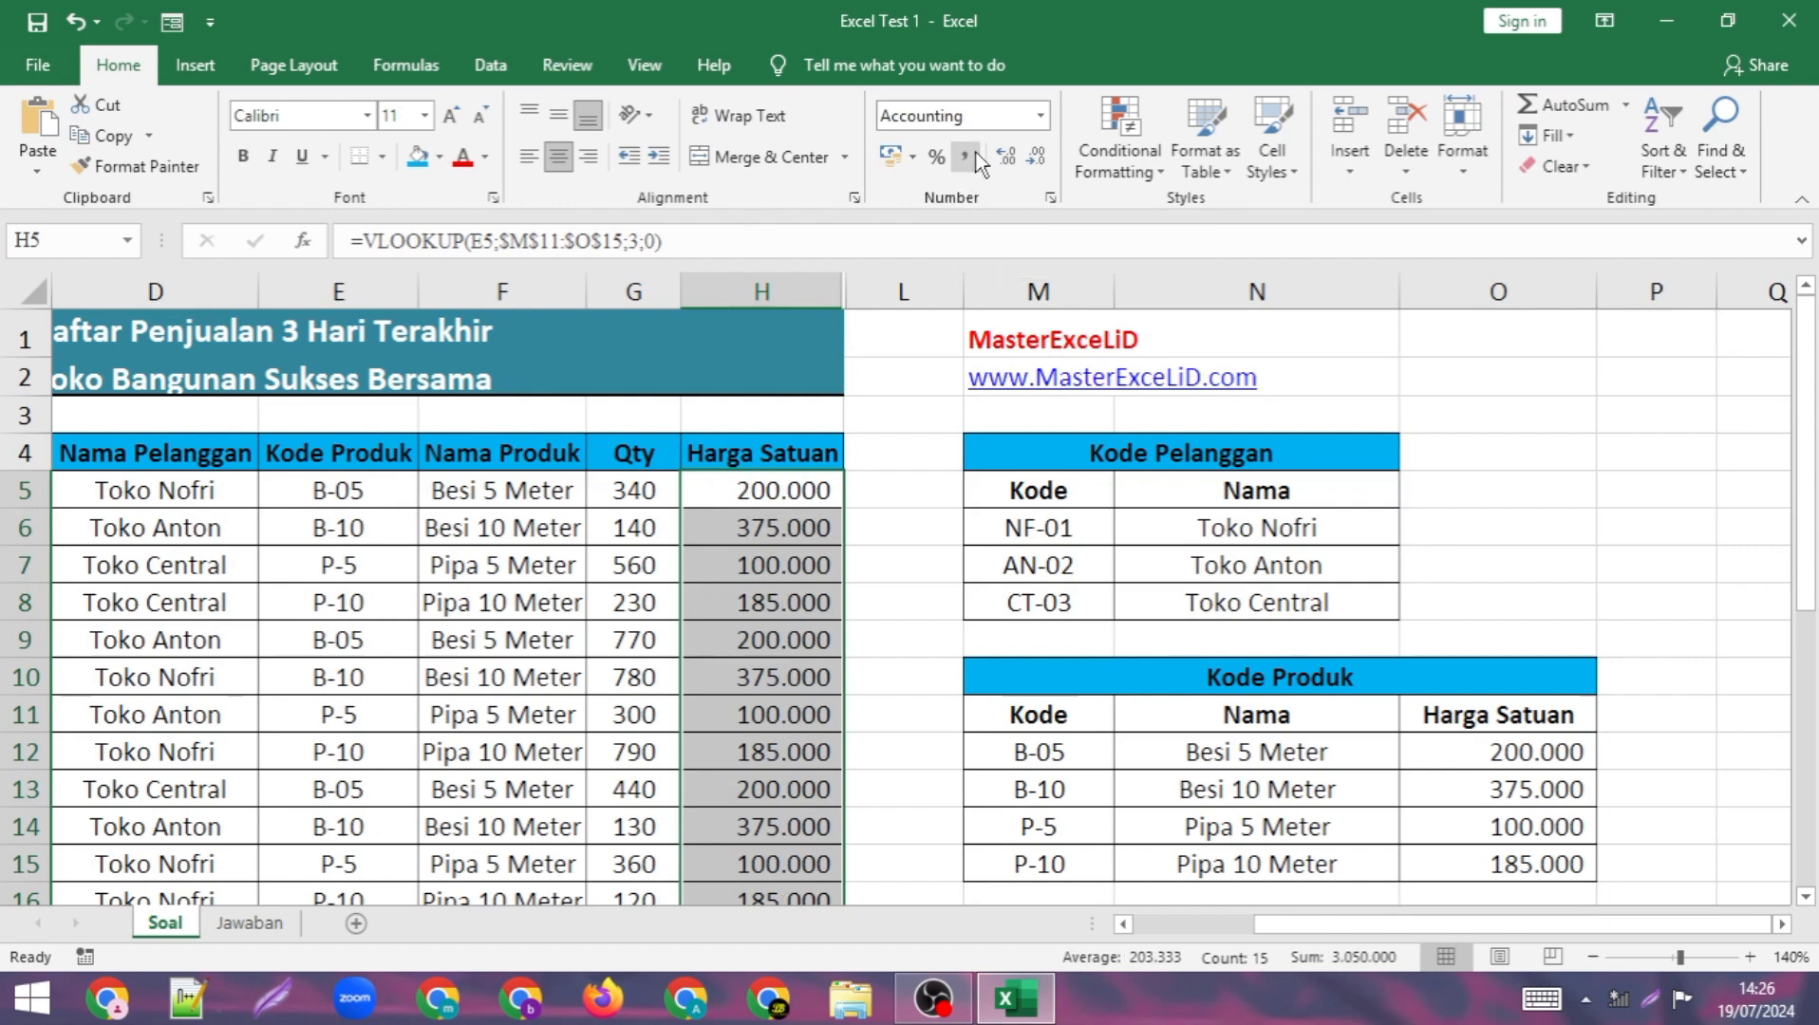
{"action": "left_click", "coordinate": [782, 517]}
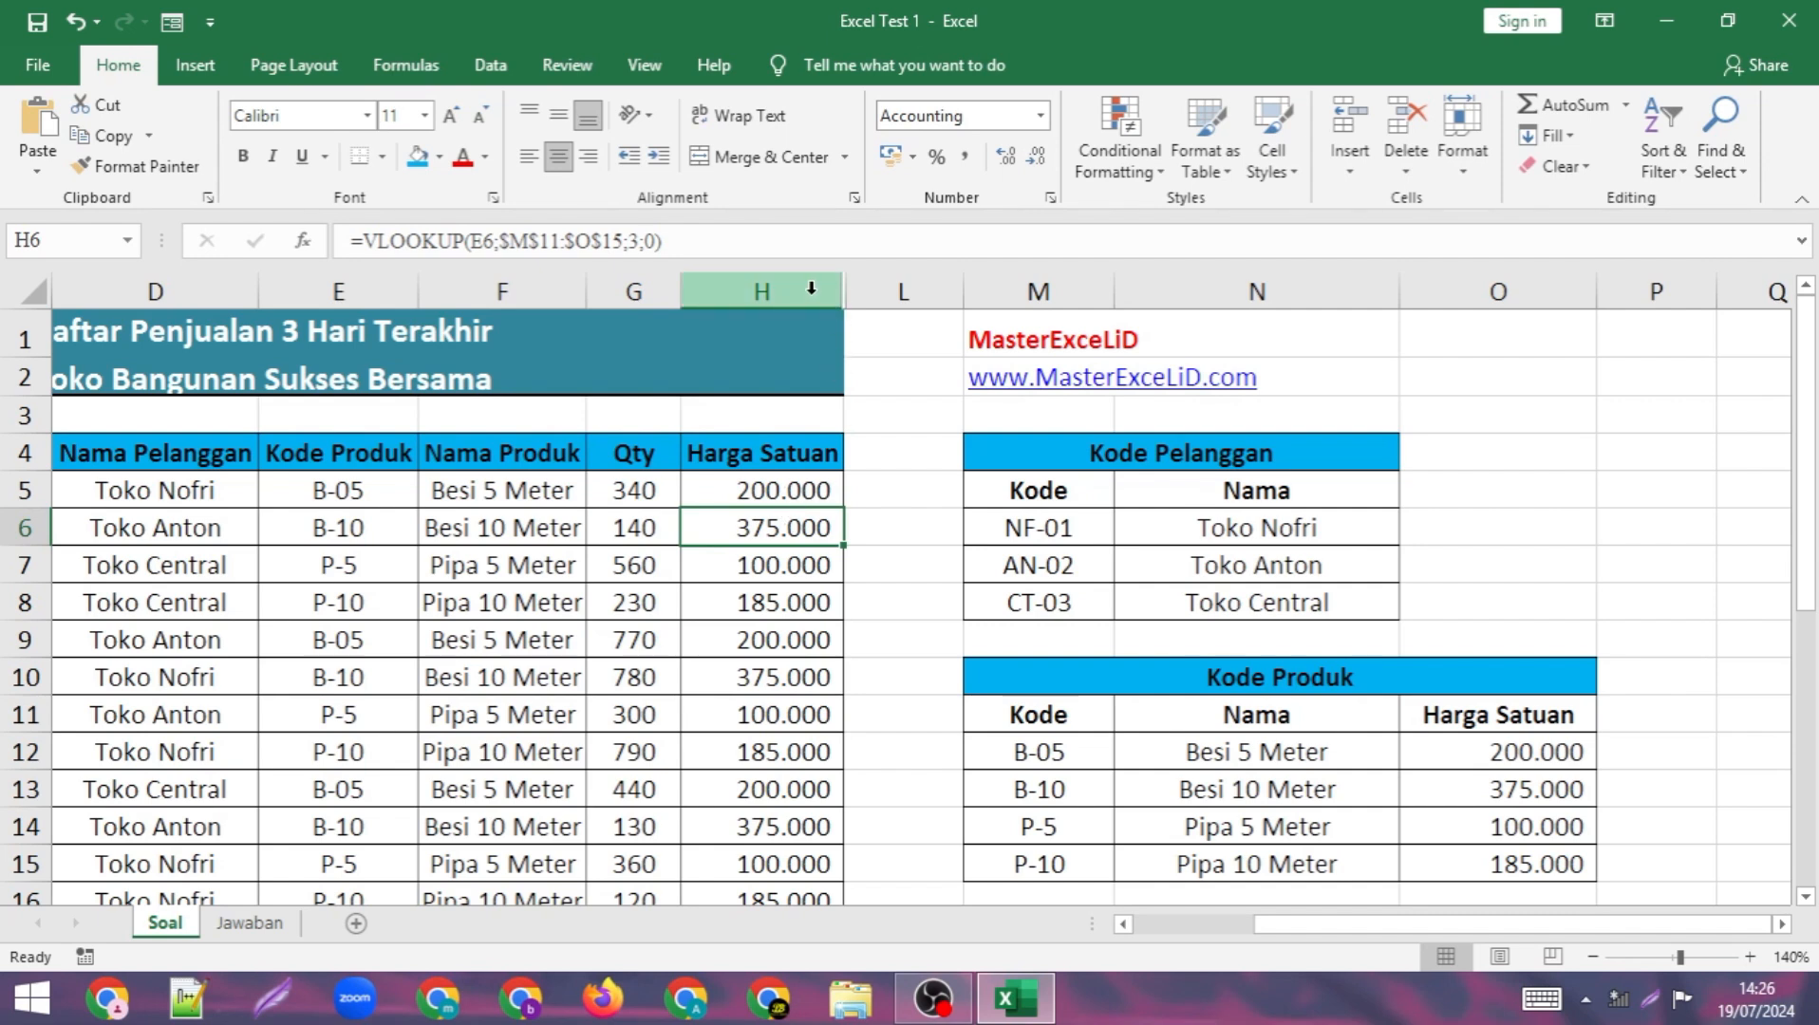
- Unhide the columns between H and L
{"action": "mouse_move", "coordinate": [813, 289]}
{"action": "left_mouse_down"}
{"action": "mouse_move", "coordinate": [861, 297]}
{"action": "mouse_move", "coordinate": [844, 296]}
{"action": "left_mouse_up"}
{"action": "right_click", "coordinate": [844, 296]}
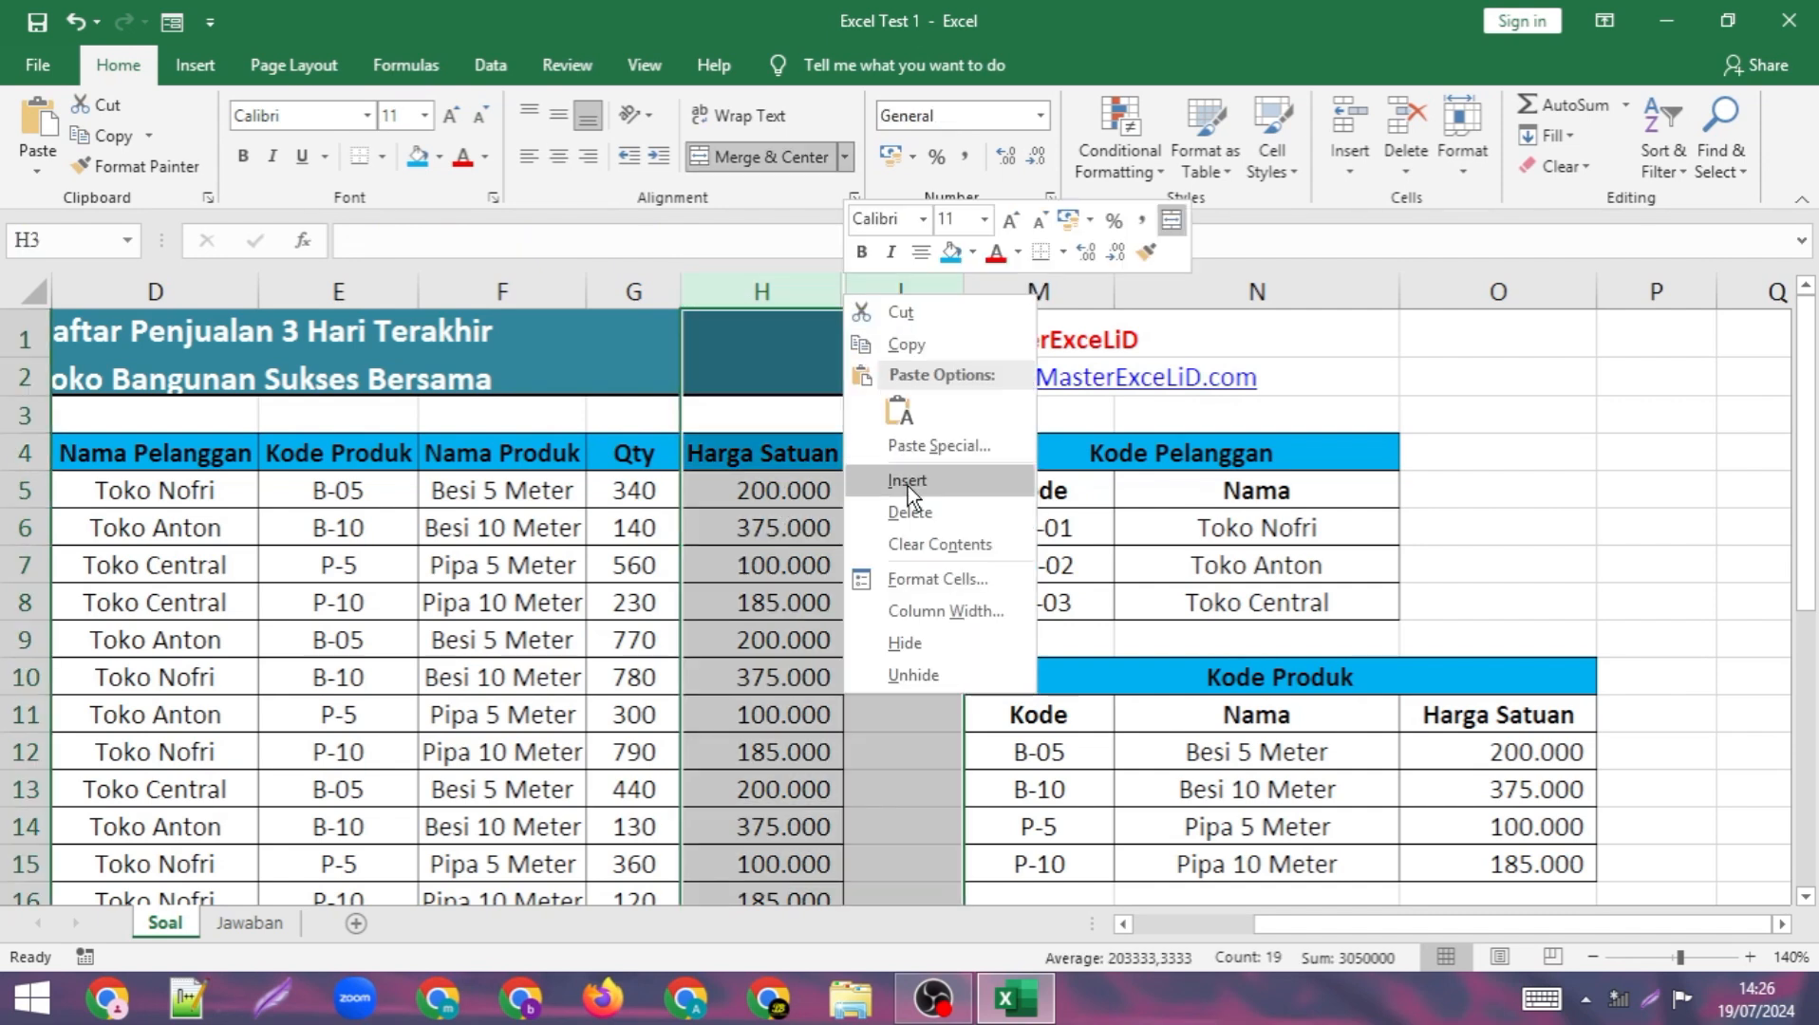
{"action": "left_click", "coordinate": [933, 674]}
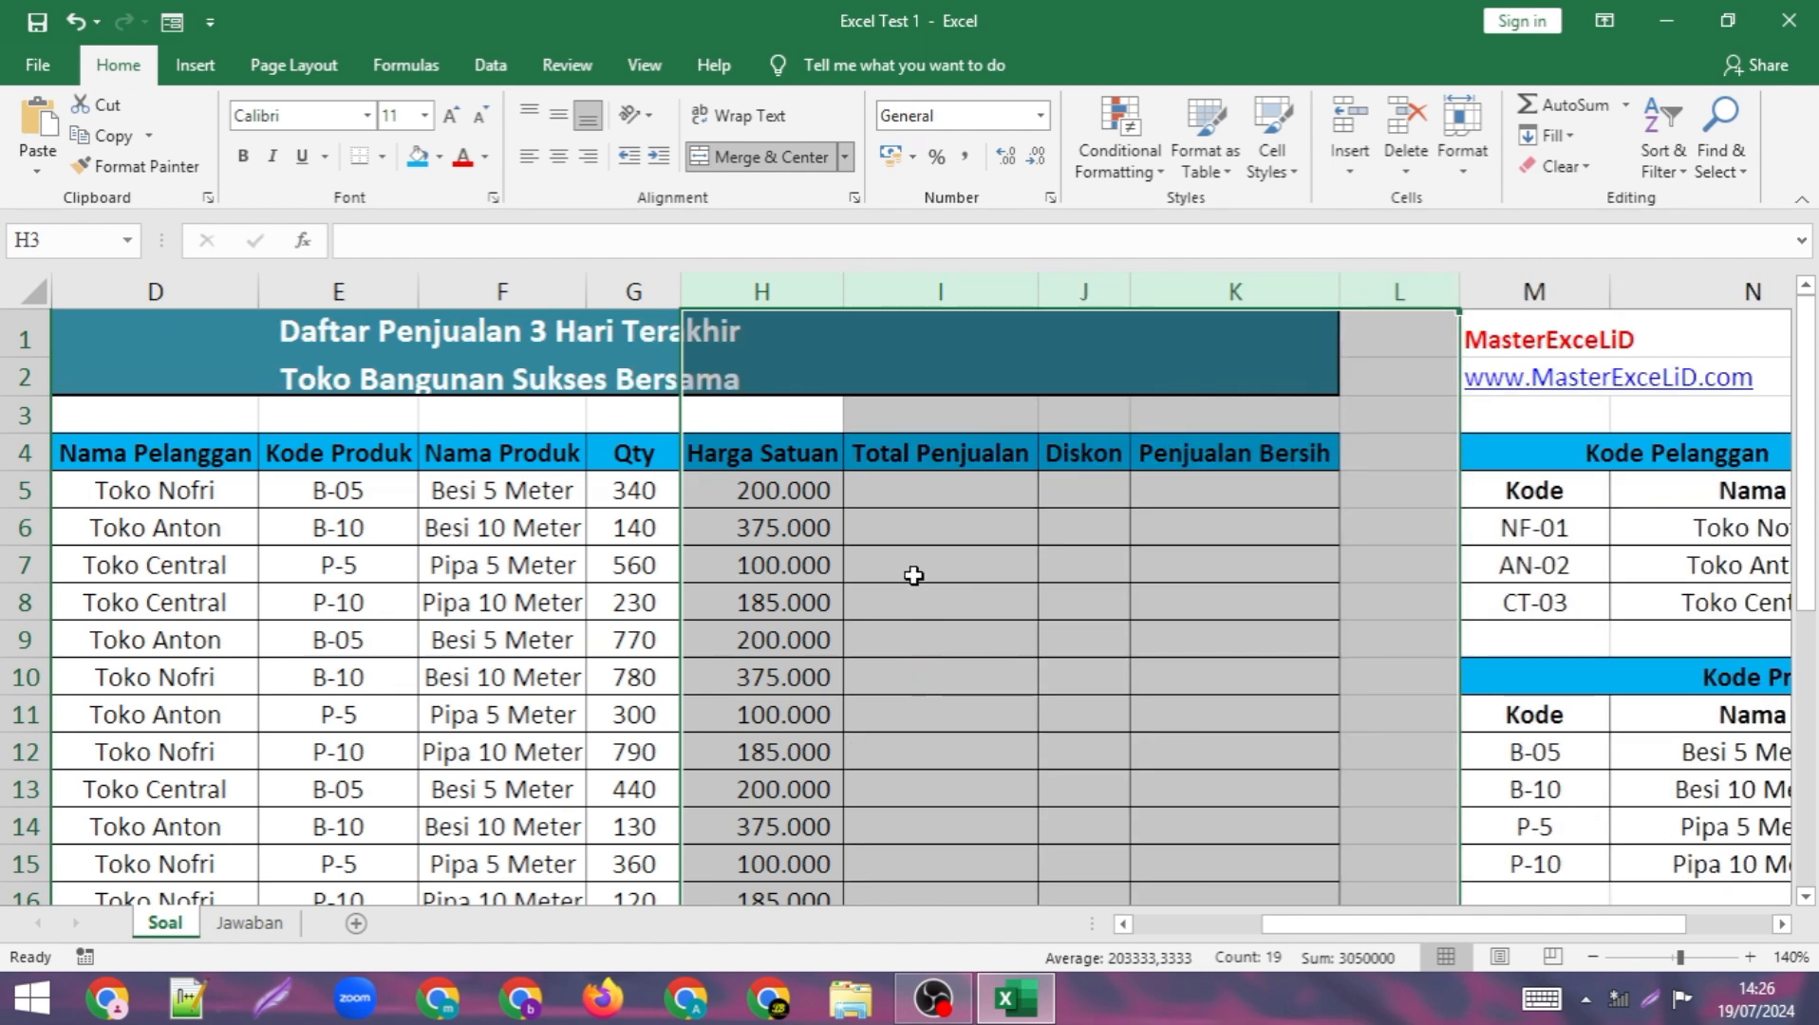
{"action": "left_click", "coordinate": [898, 564]}
- Check question 2 below the table and enter =G5*H5 in I5 for the first Total Penjualan
{"action": "scroll", "coordinate": [898, 565], "scroll_direction": "down", "scroll_amount": 5}
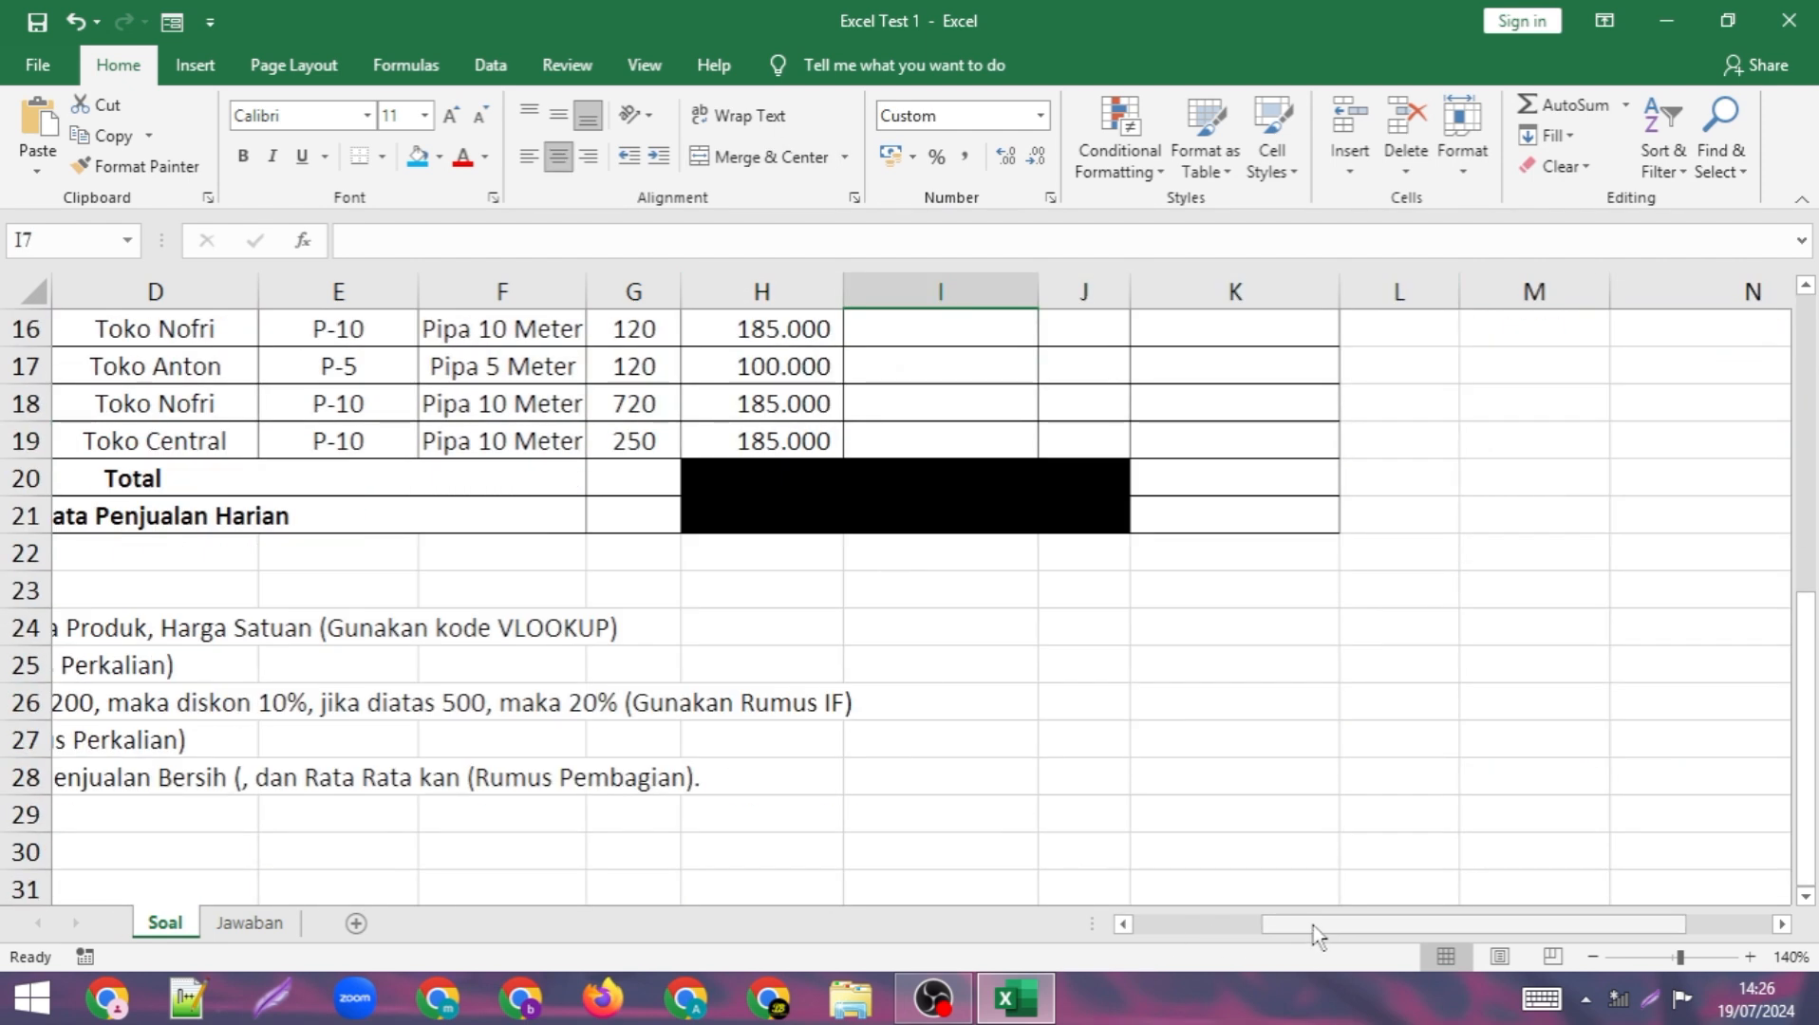
{"action": "left_click_drag", "start_coordinate": [1315, 925], "coordinate": [789, 808]}
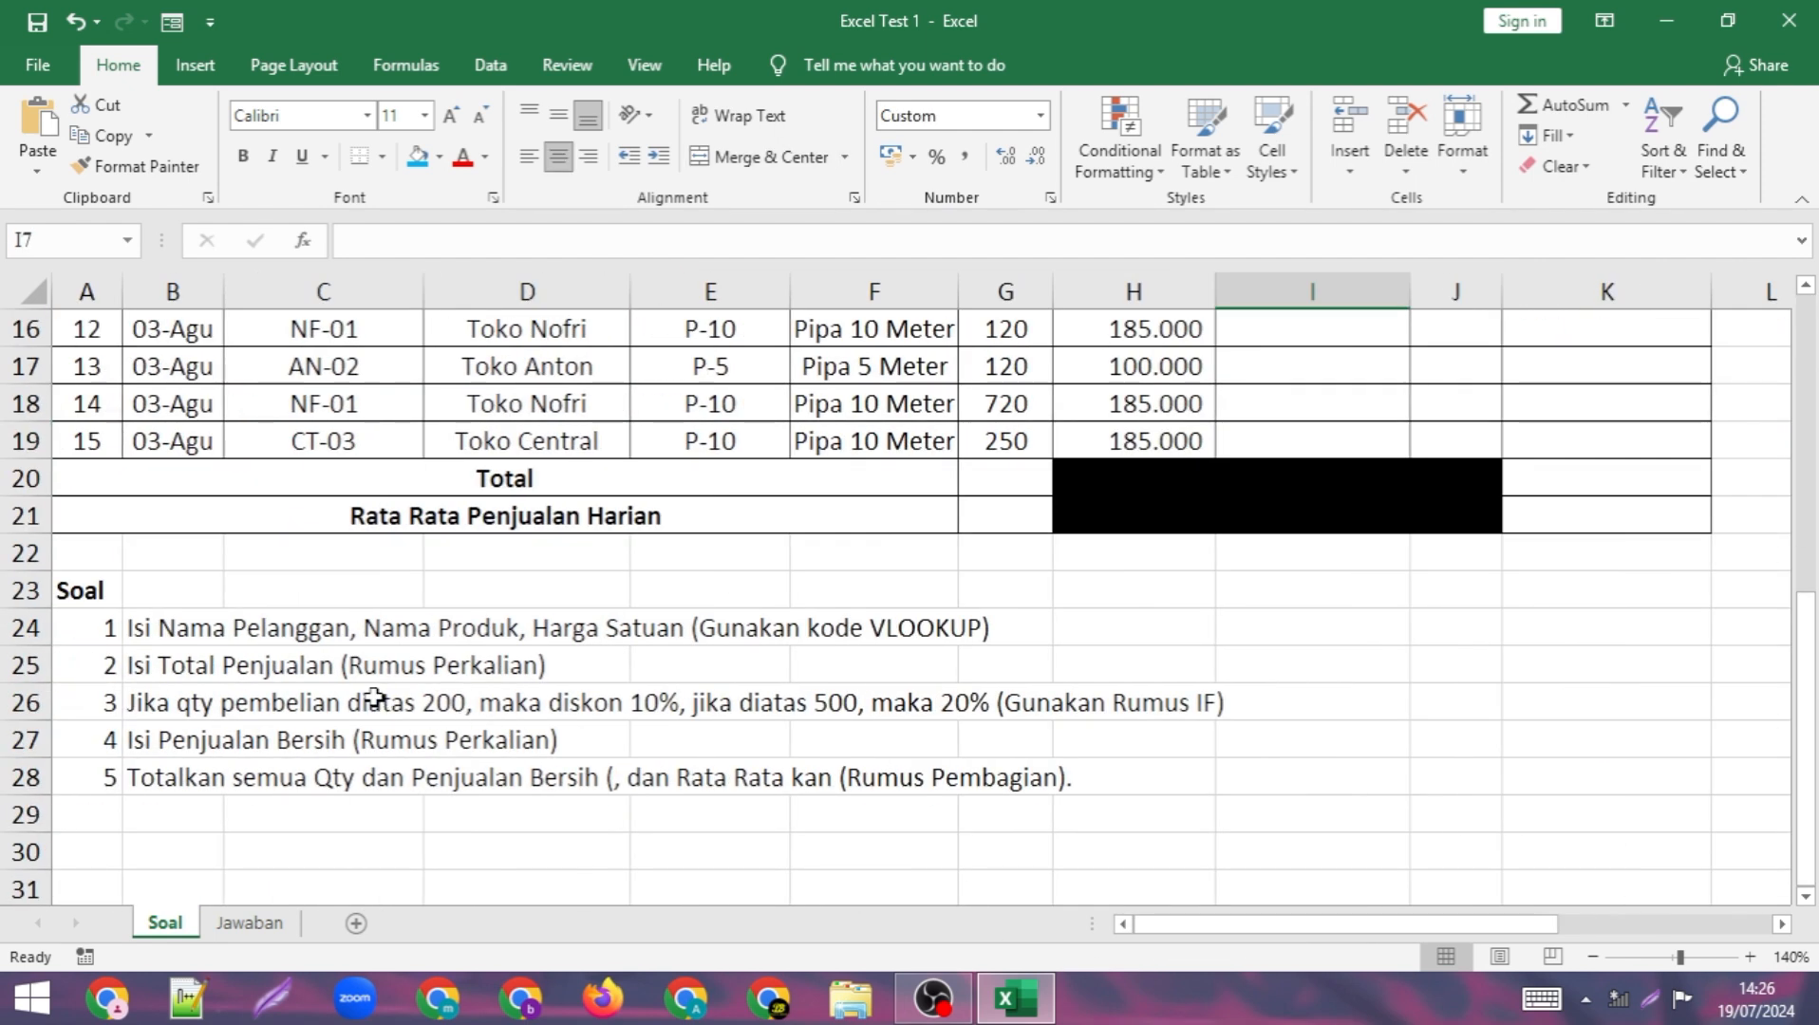
{"action": "scroll", "coordinate": [1189, 708], "scroll_direction": "up", "scroll_amount": 3}
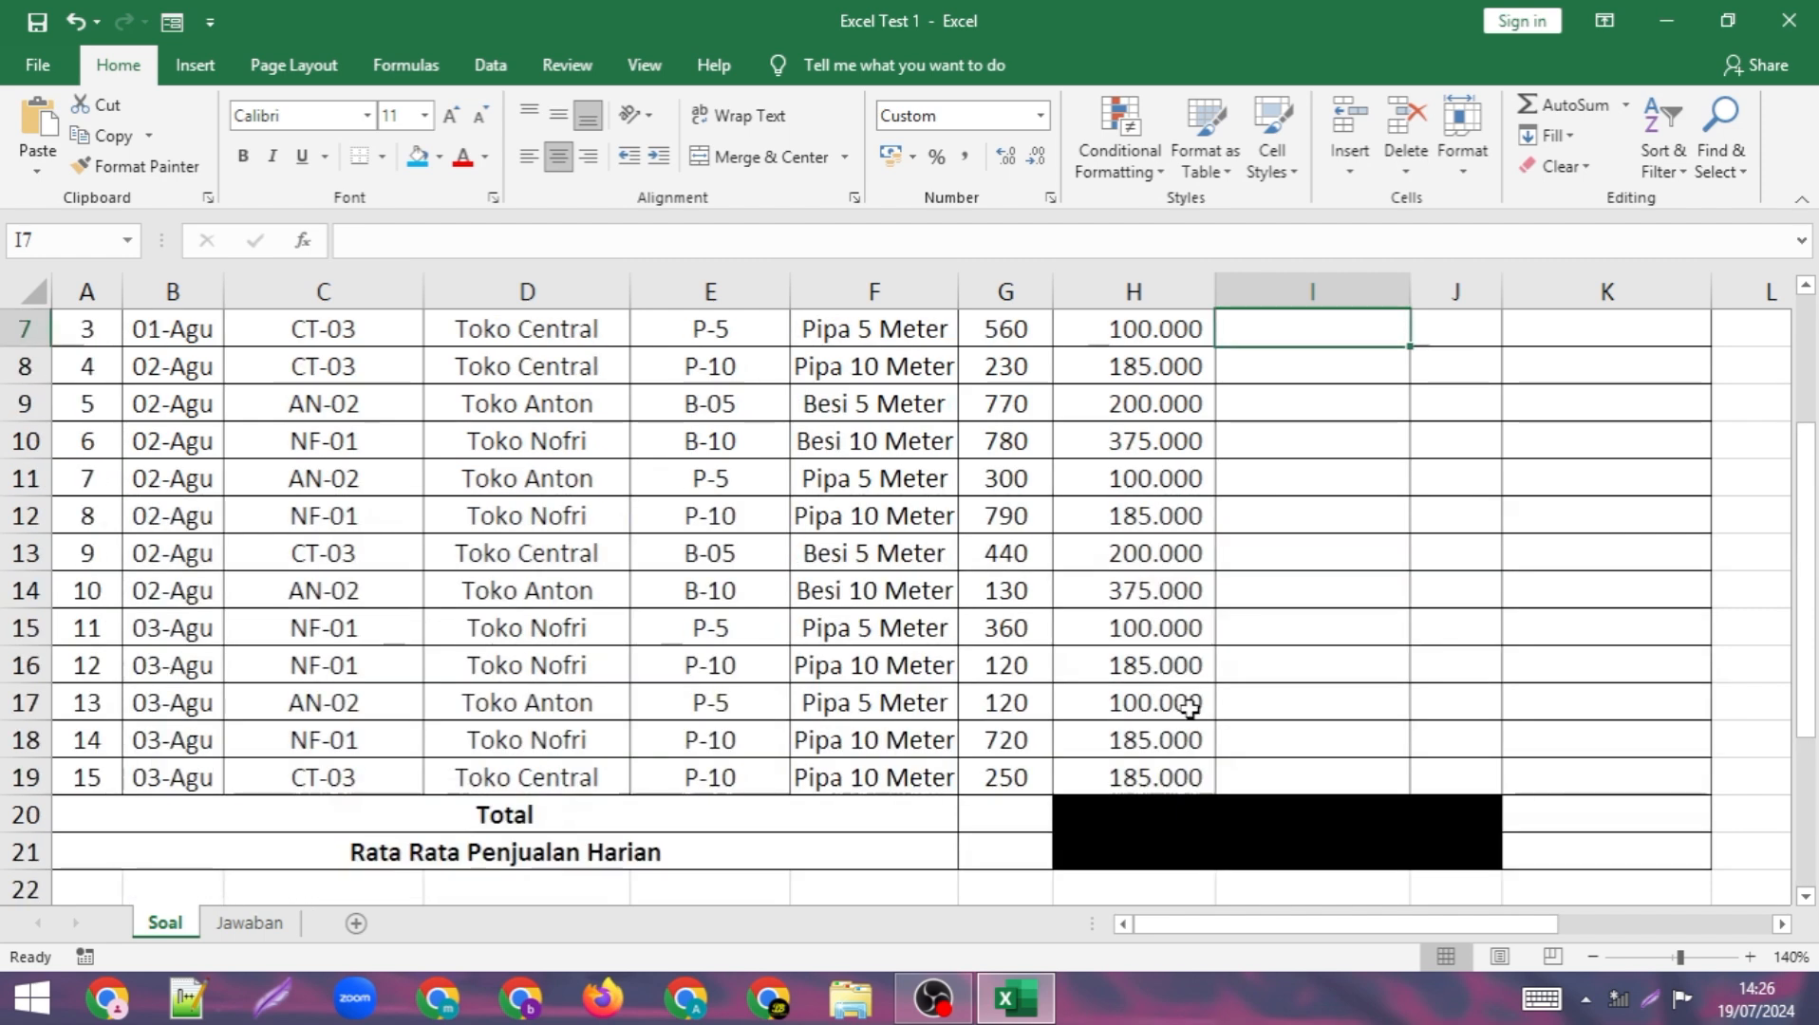
{"action": "scroll", "coordinate": [1189, 708], "scroll_direction": "up", "scroll_amount": 2}
{"action": "left_click", "coordinate": [1288, 494]}
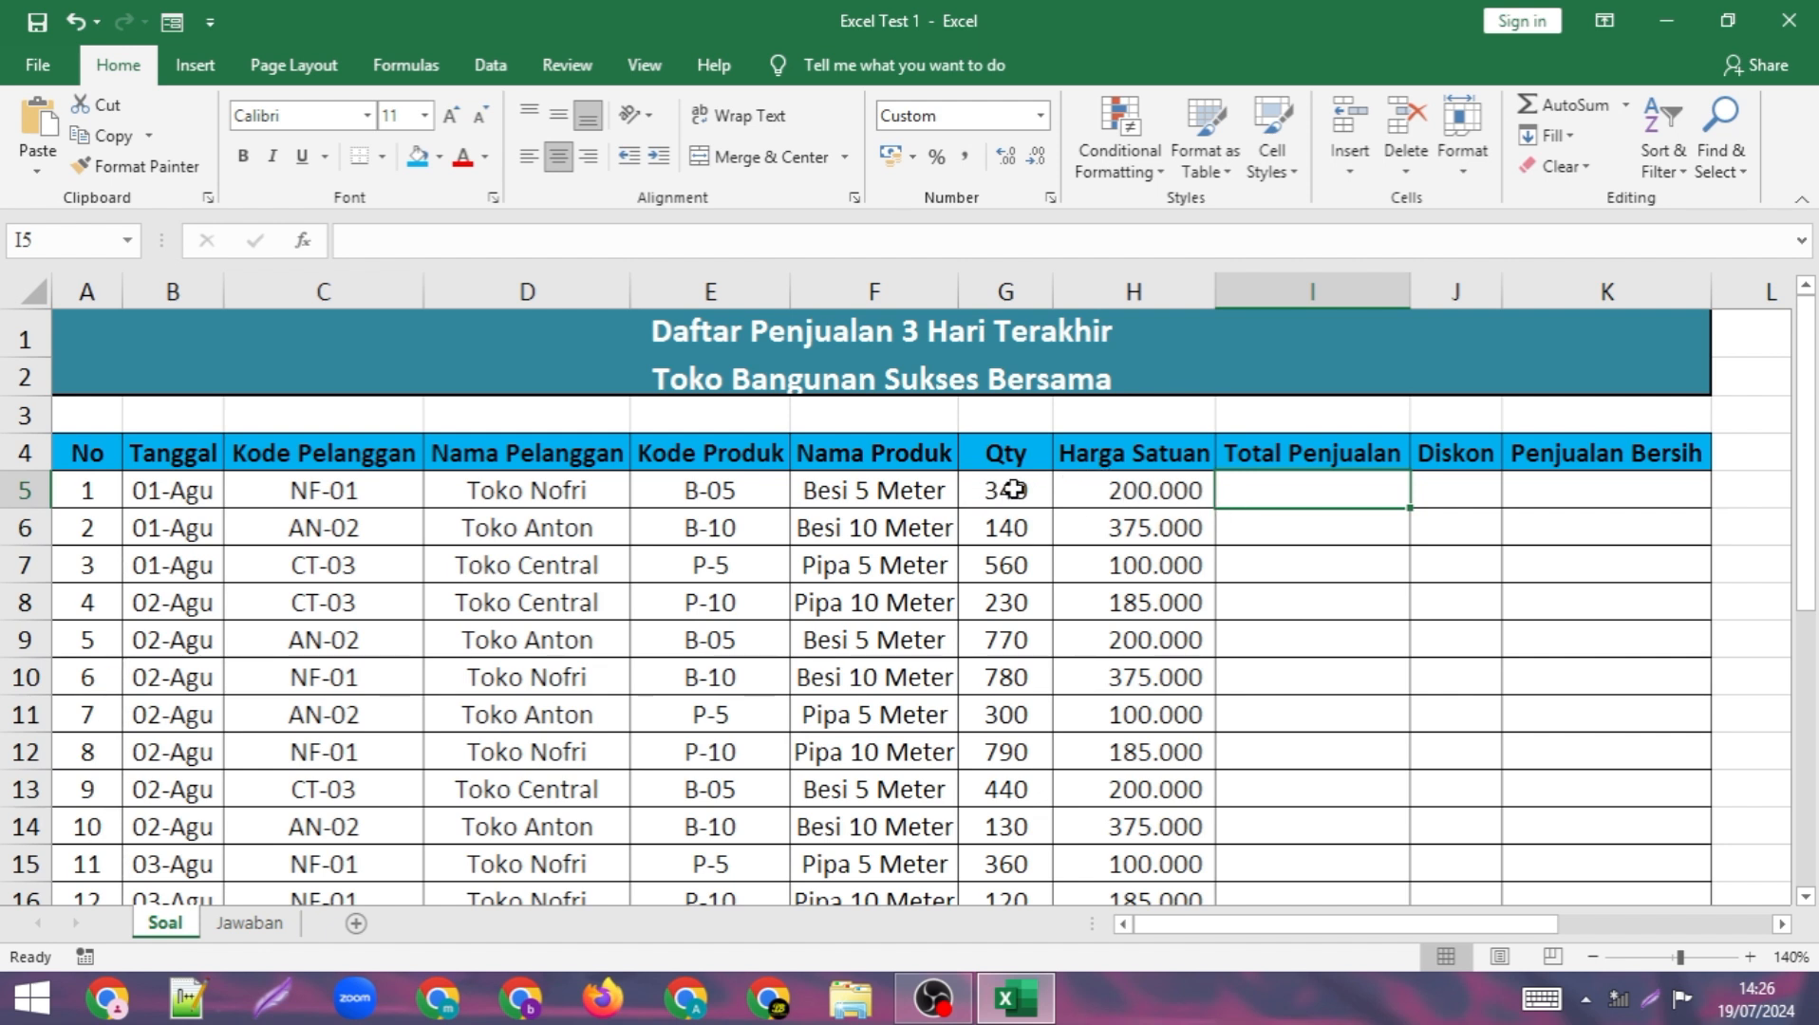
{"action": "type", "text": "="}
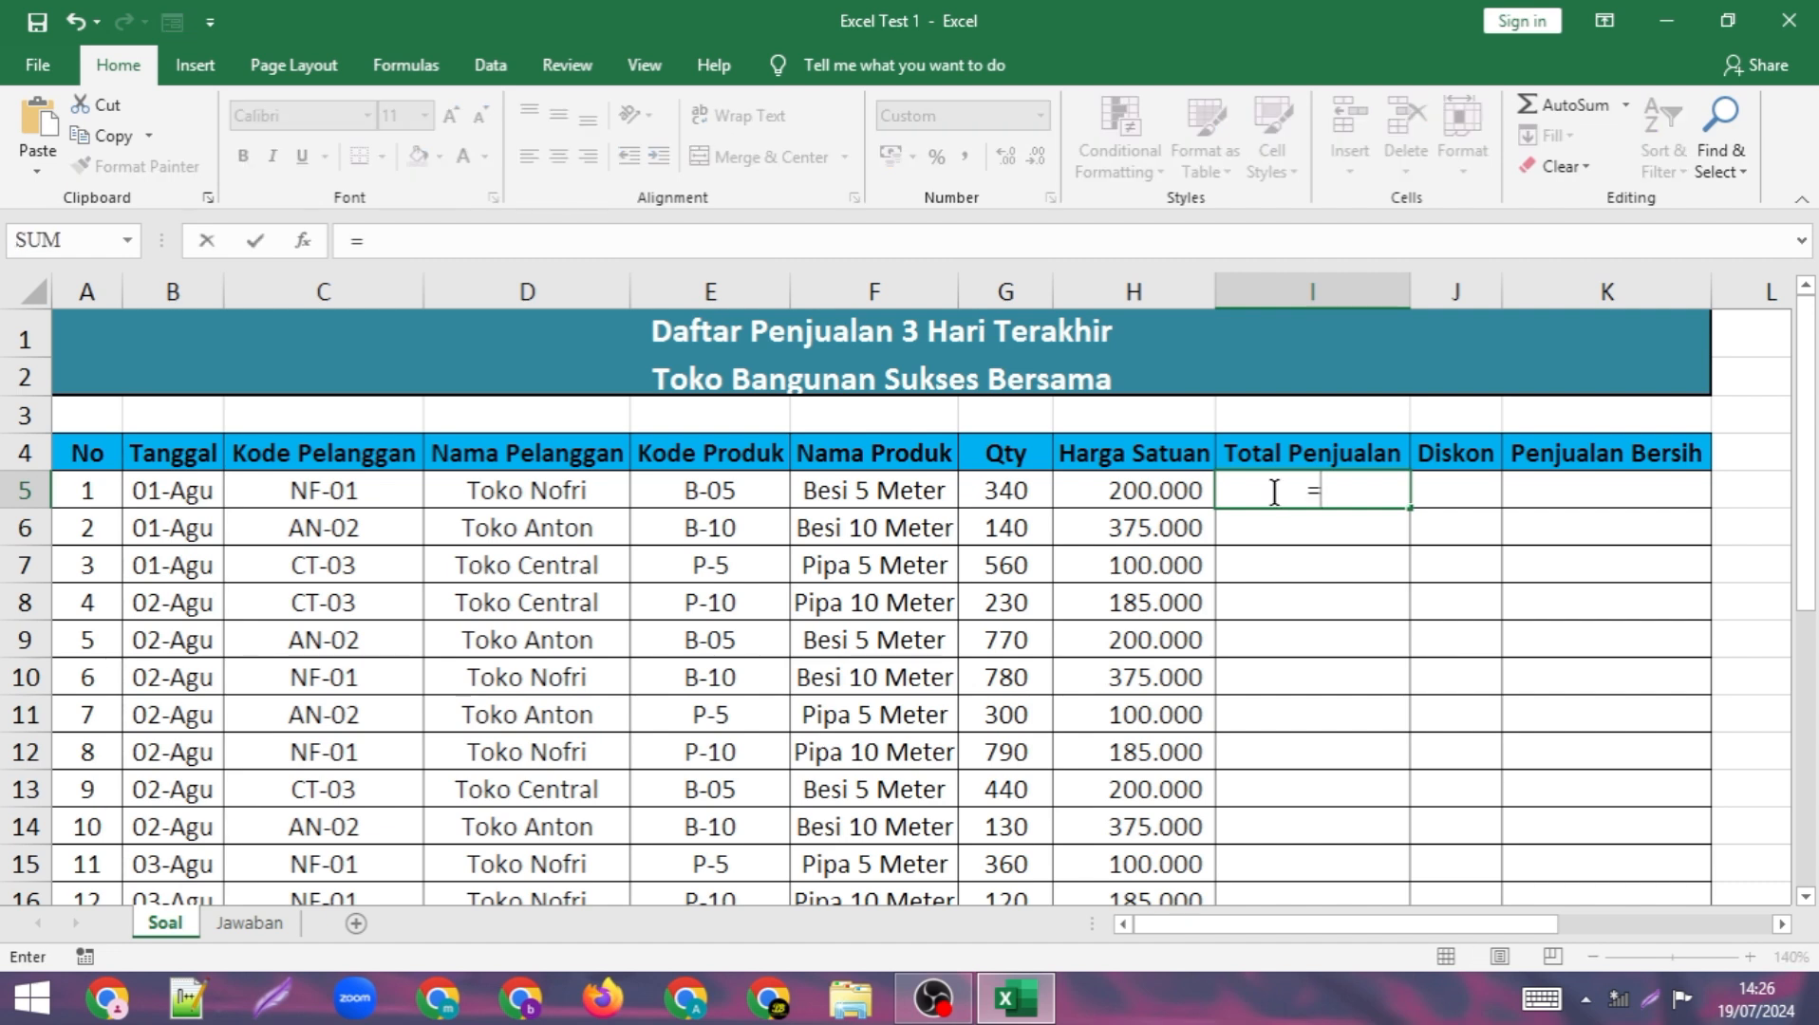
{"action": "left_click", "coordinate": [994, 491]}
{"action": "type", "text": "*"}
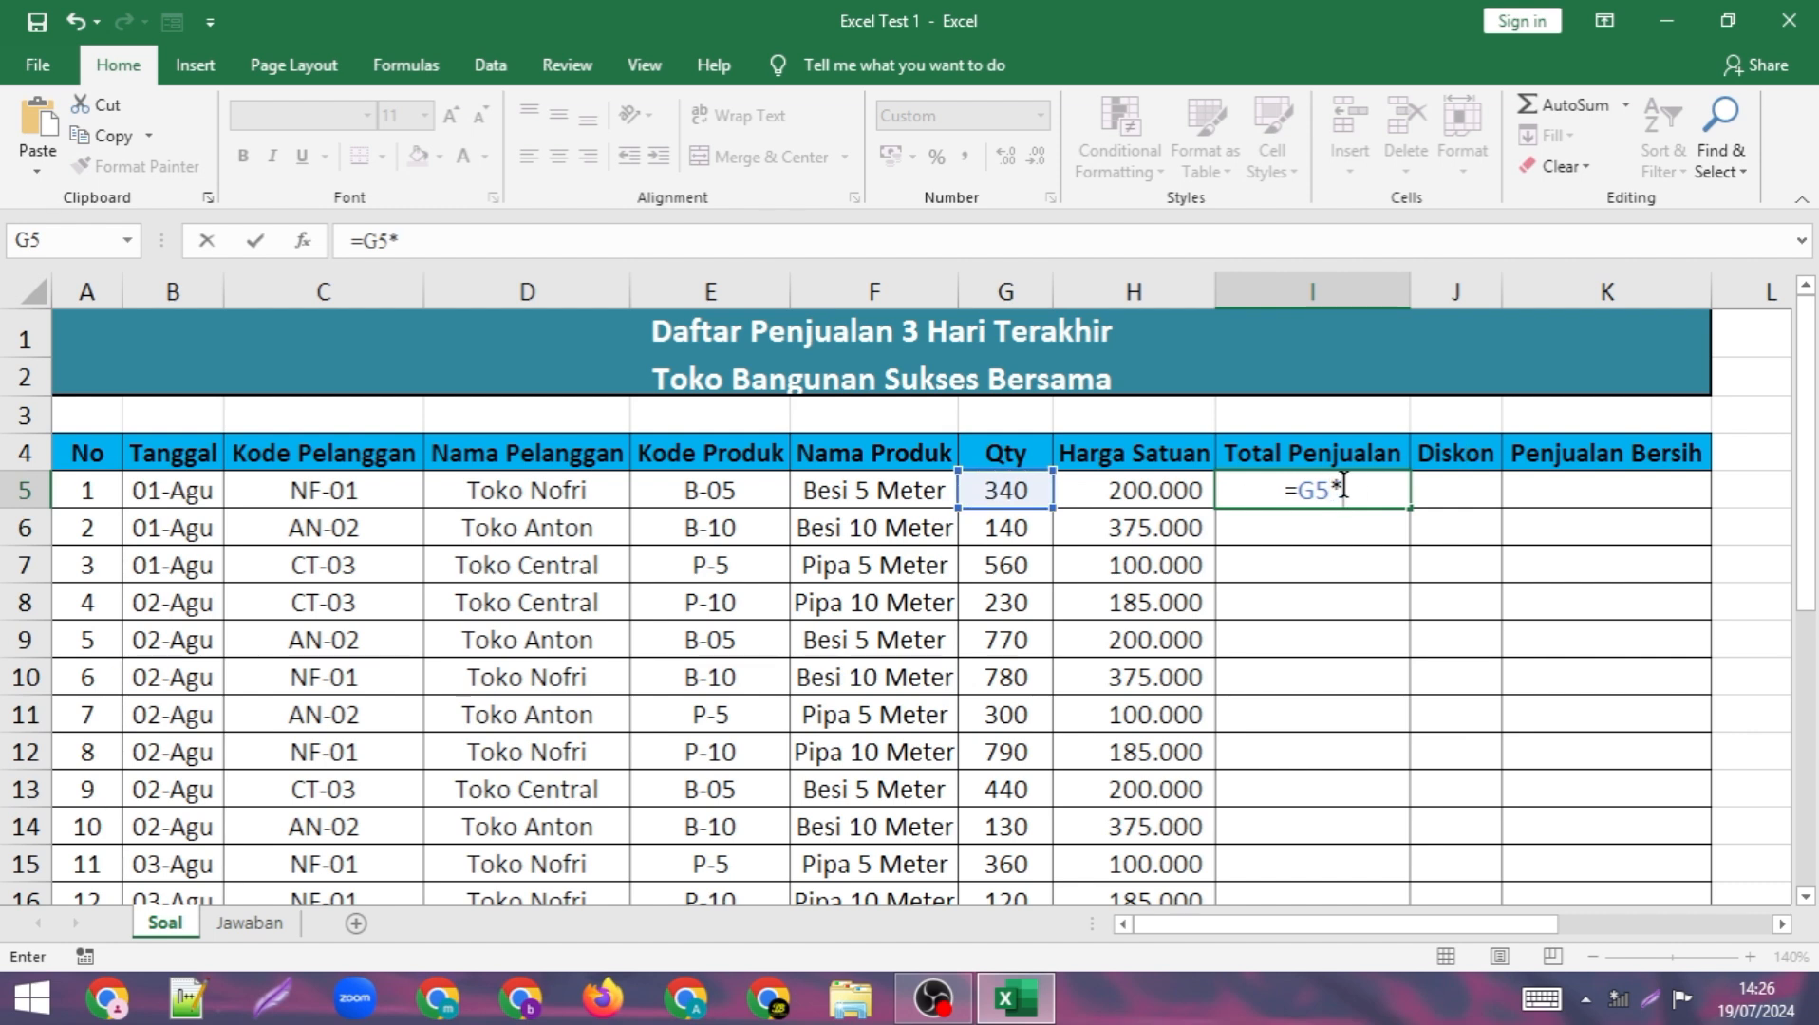
{"action": "left_click", "coordinate": [1108, 491]}
{"action": "key", "text": "Return"}
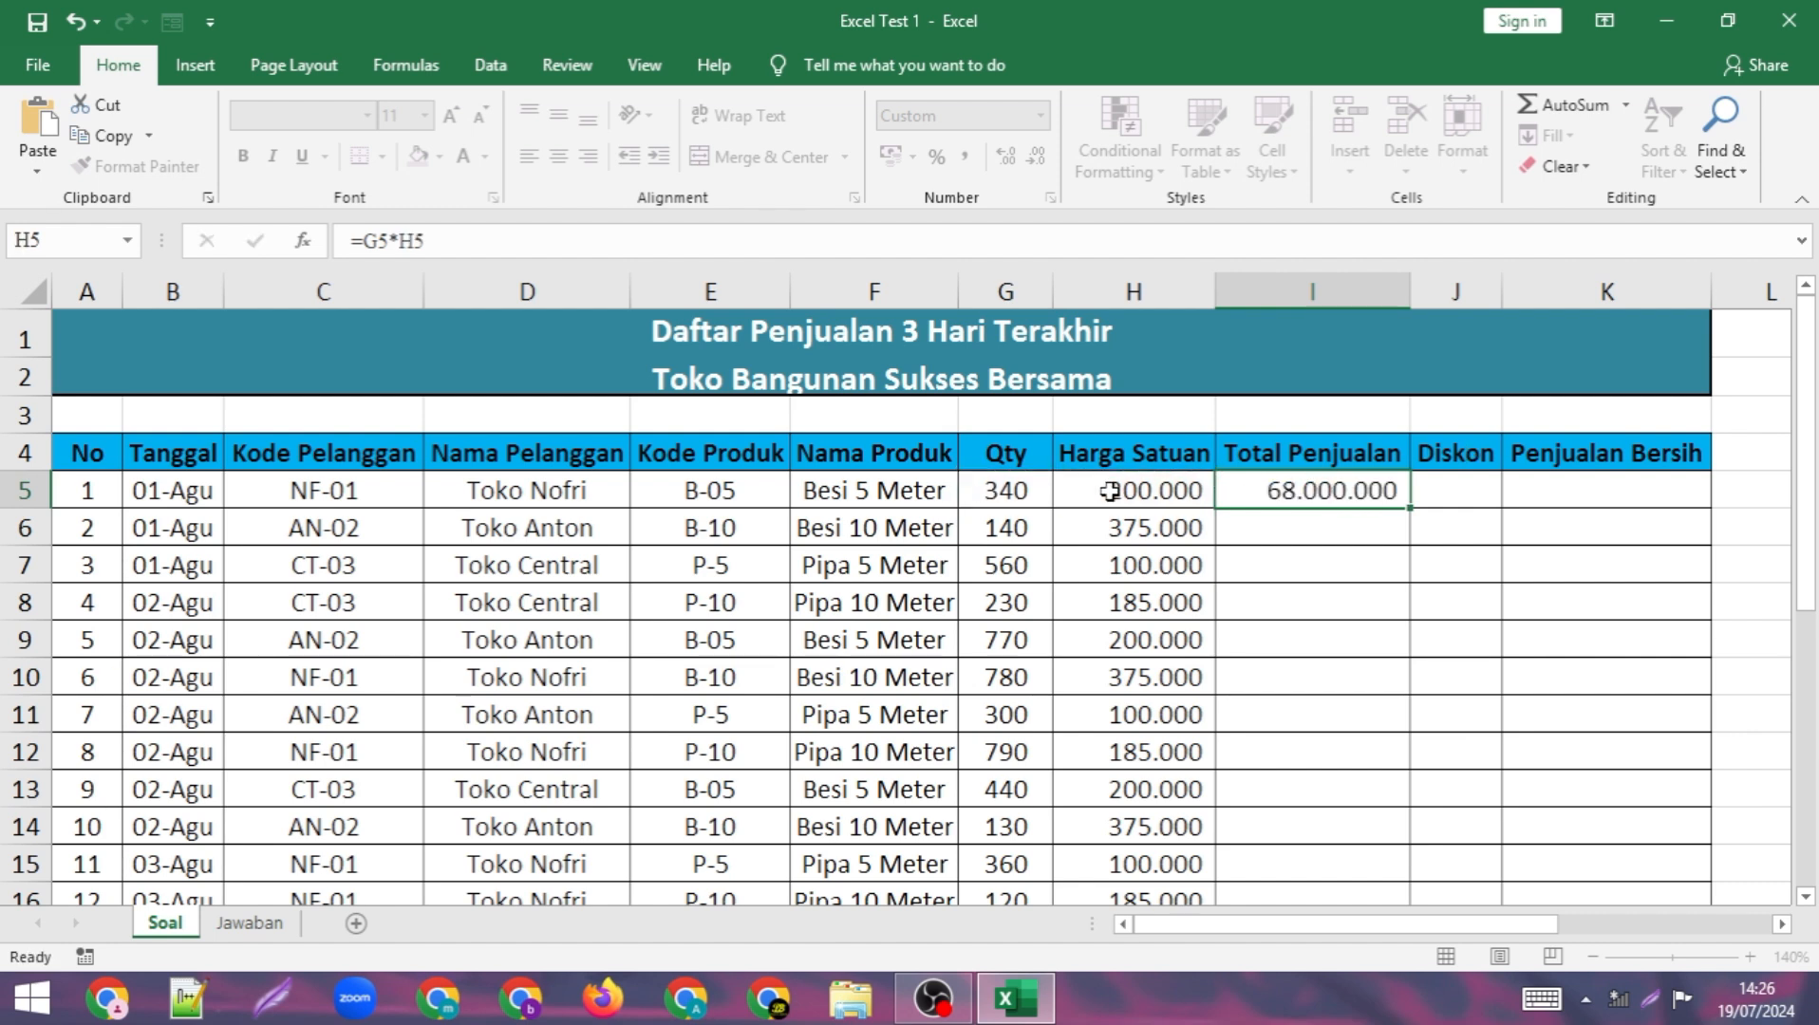
- Fill the multiplication formula from I5 down the Total Penjualan column to row 19
{"action": "left_click", "coordinate": [1371, 493]}
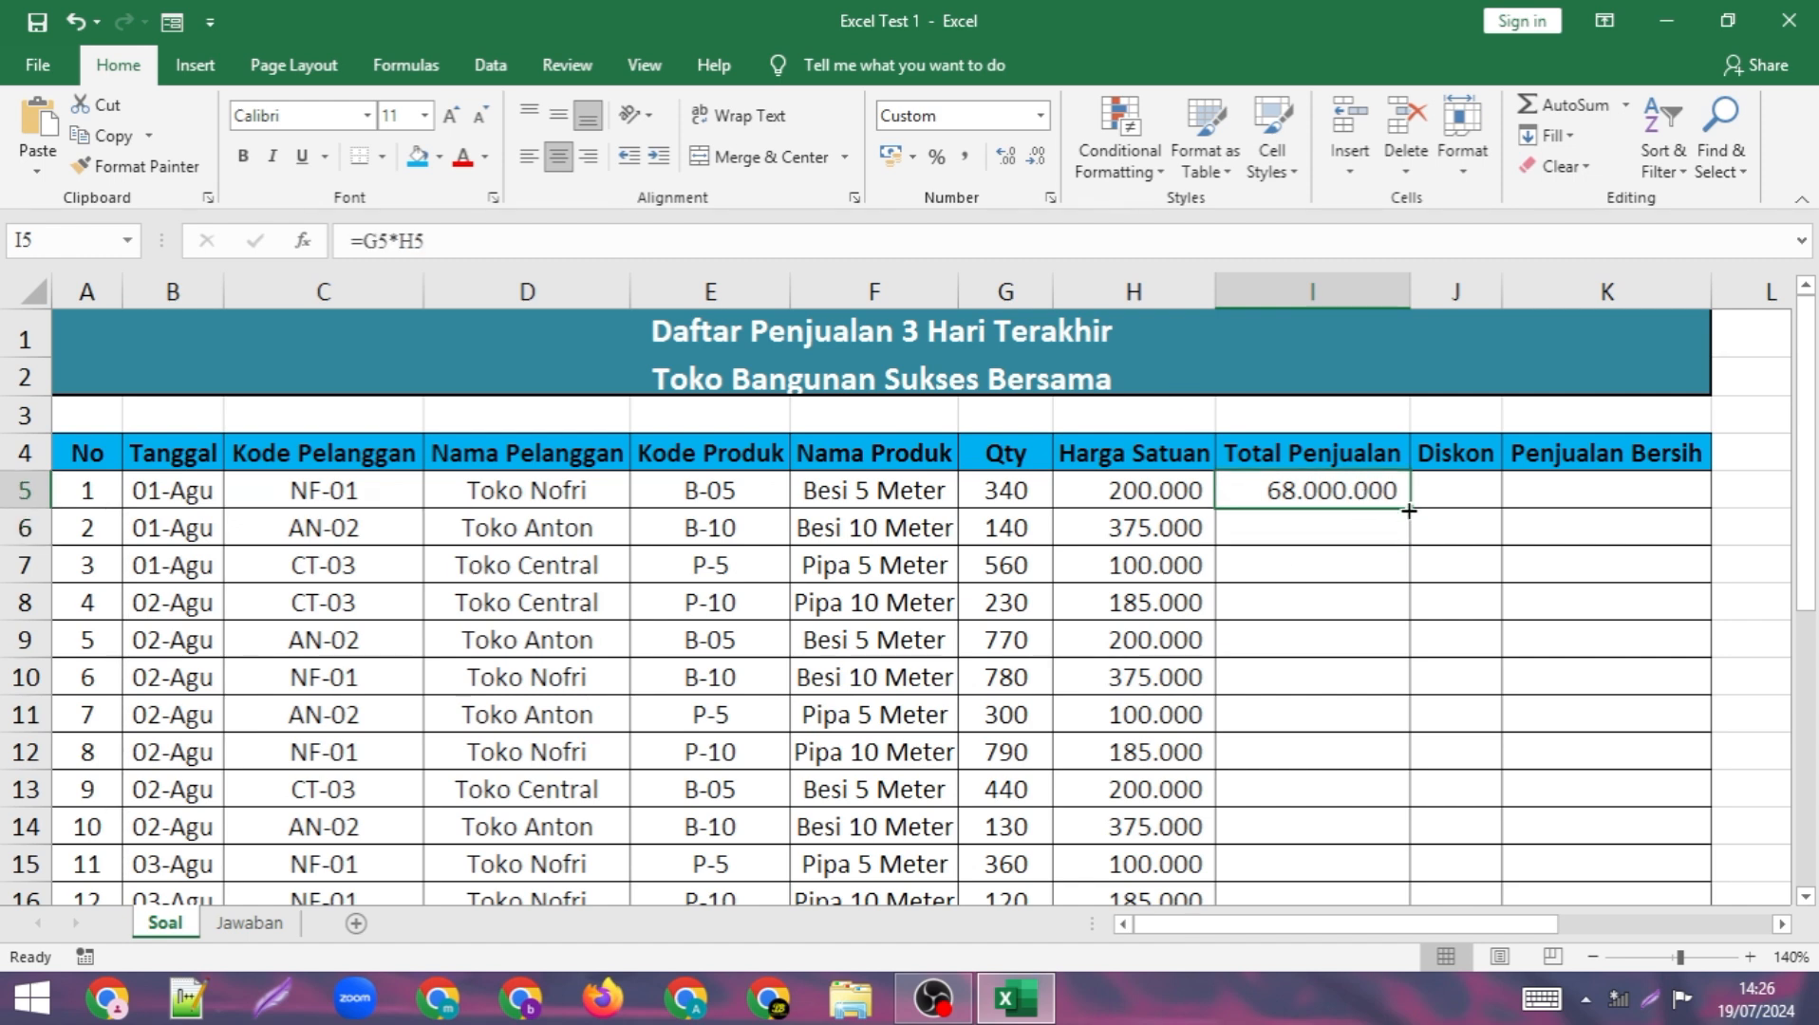
{"action": "left_click_drag", "start_coordinate": [1410, 507], "coordinate": [1367, 788]}
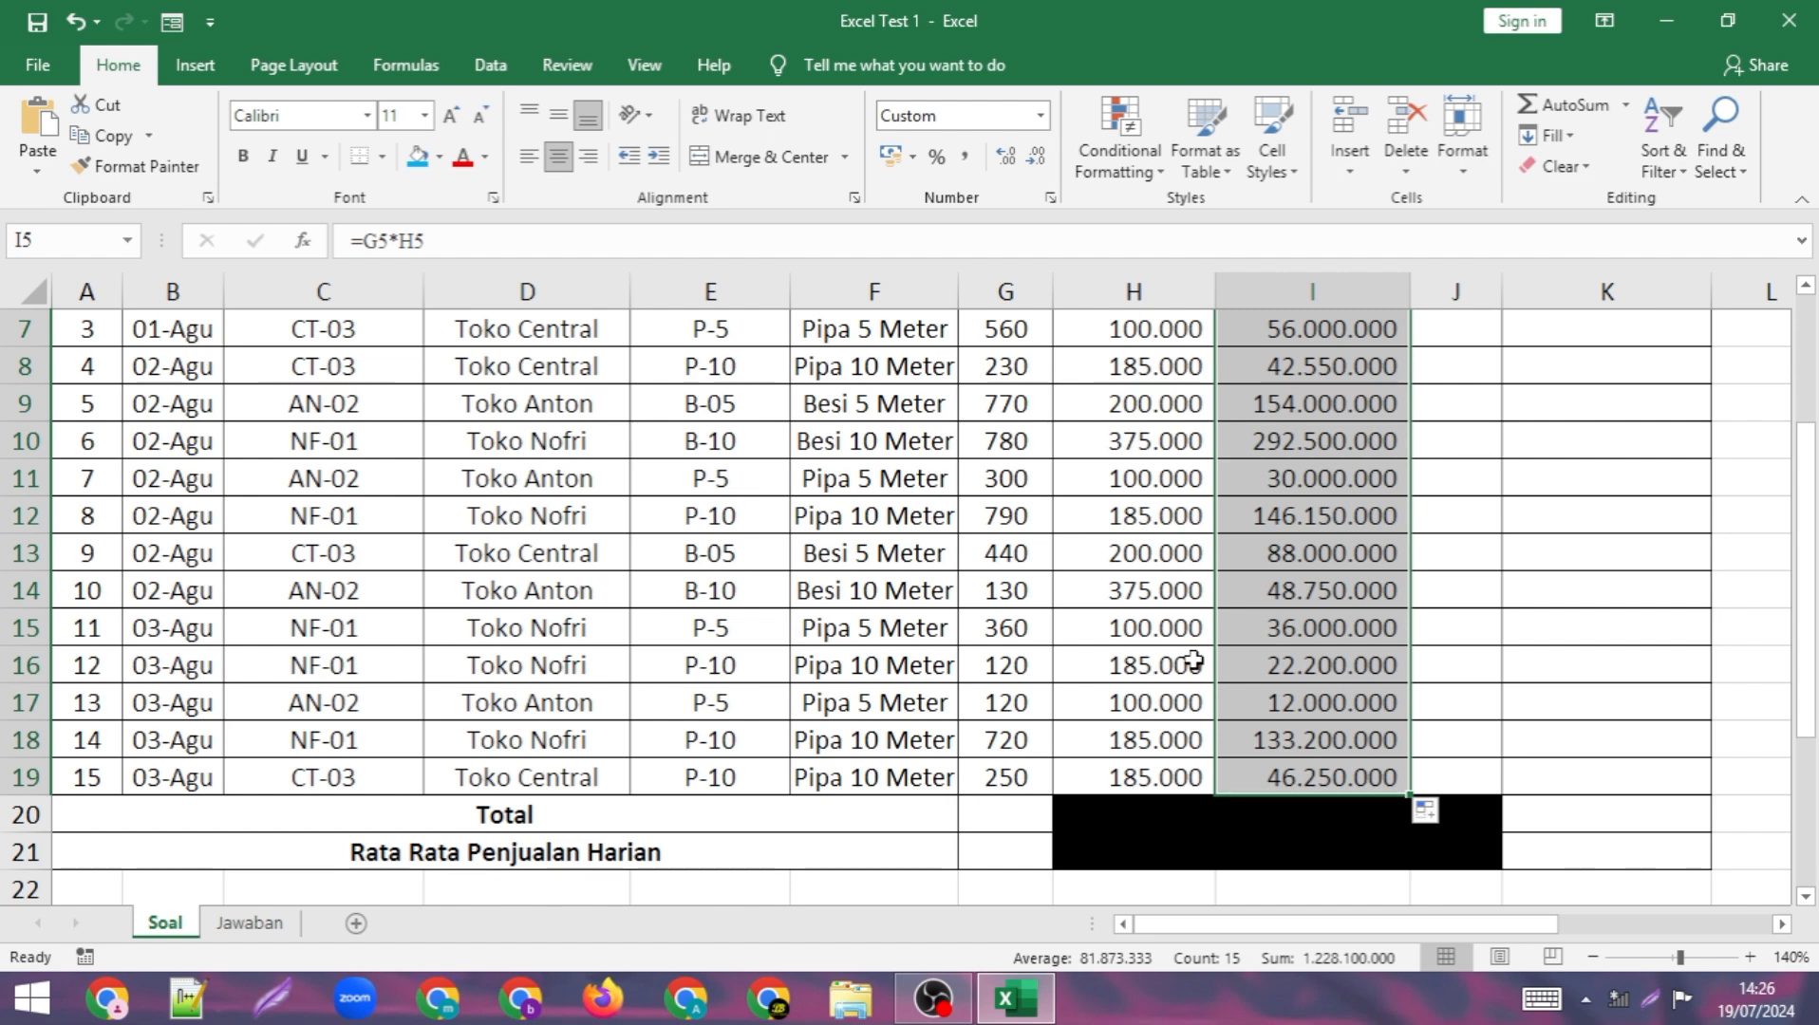
{"action": "scroll", "coordinate": [1193, 643], "scroll_direction": "up", "scroll_amount": 2}
- Review the discount rule in question 3 and start an IF formula in J5, the first Diskon cell
{"action": "scroll", "coordinate": [1193, 641], "scroll_direction": "down", "scroll_amount": 5}
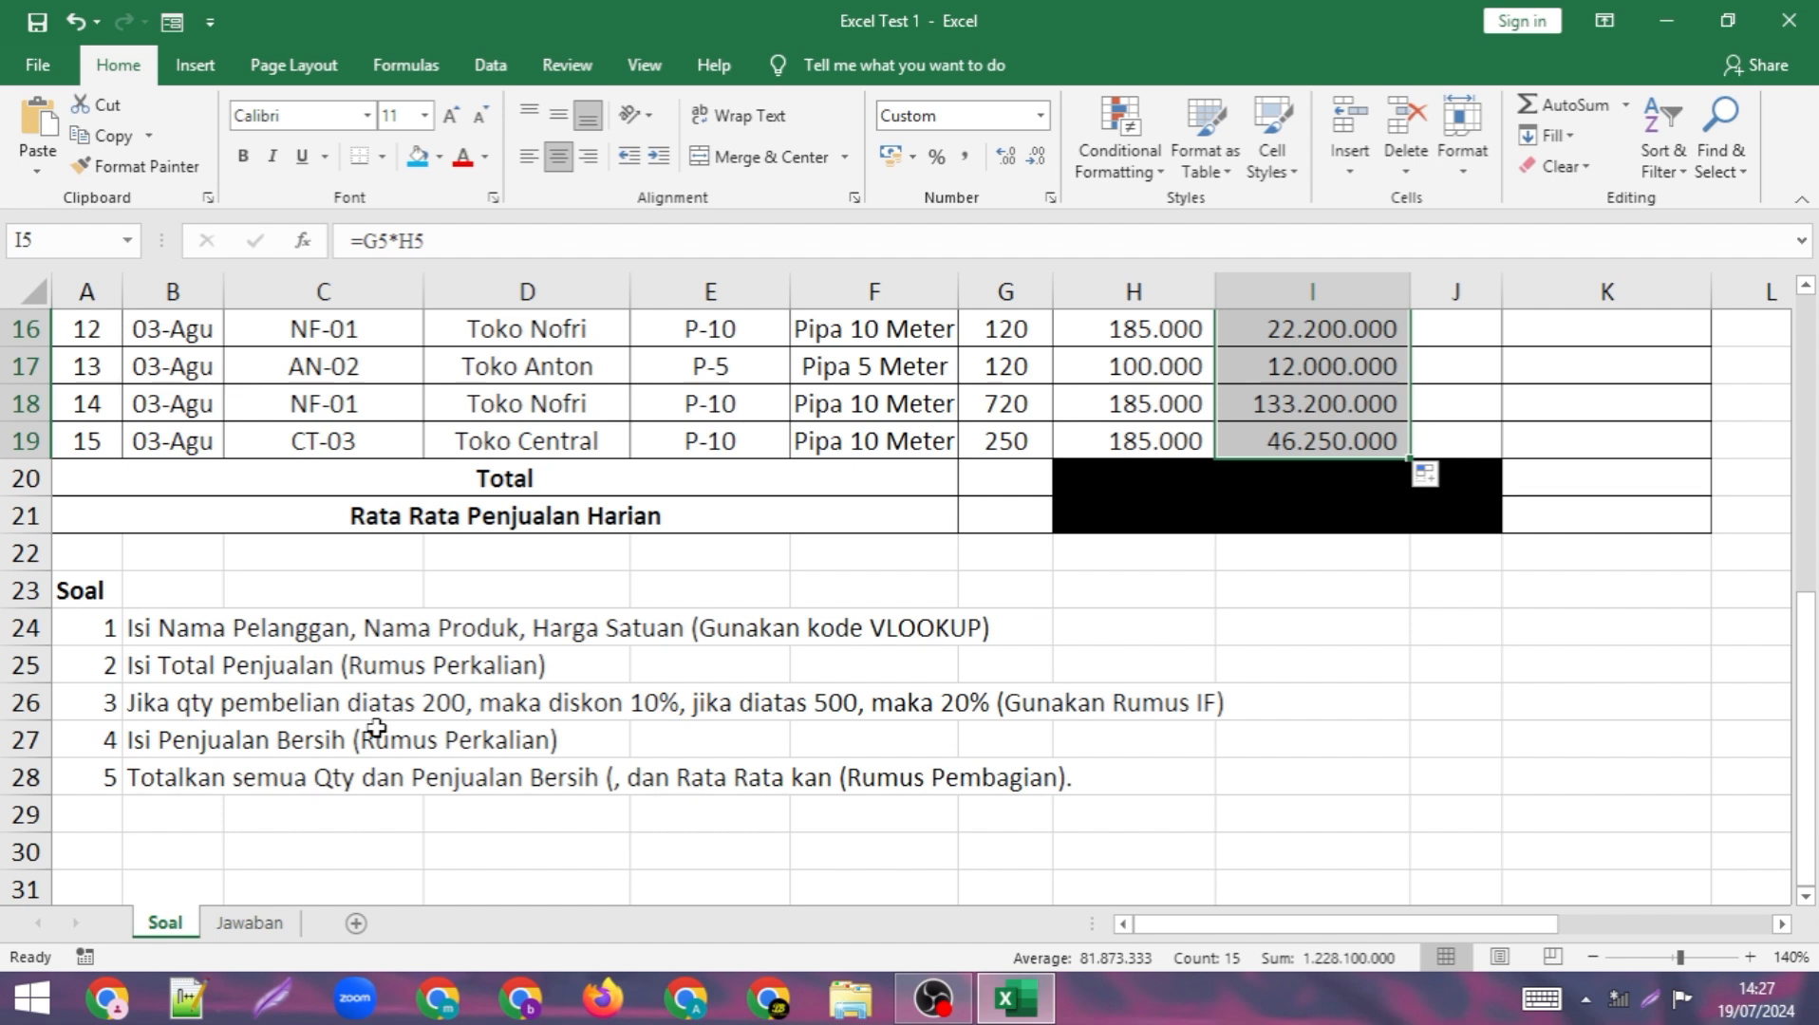
{"action": "mouse_move", "coordinate": [1173, 921]}
{"action": "left_mouse_down"}
{"action": "mouse_move", "coordinate": [1267, 919]}
{"action": "mouse_move", "coordinate": [1175, 920]}
{"action": "left_mouse_up"}
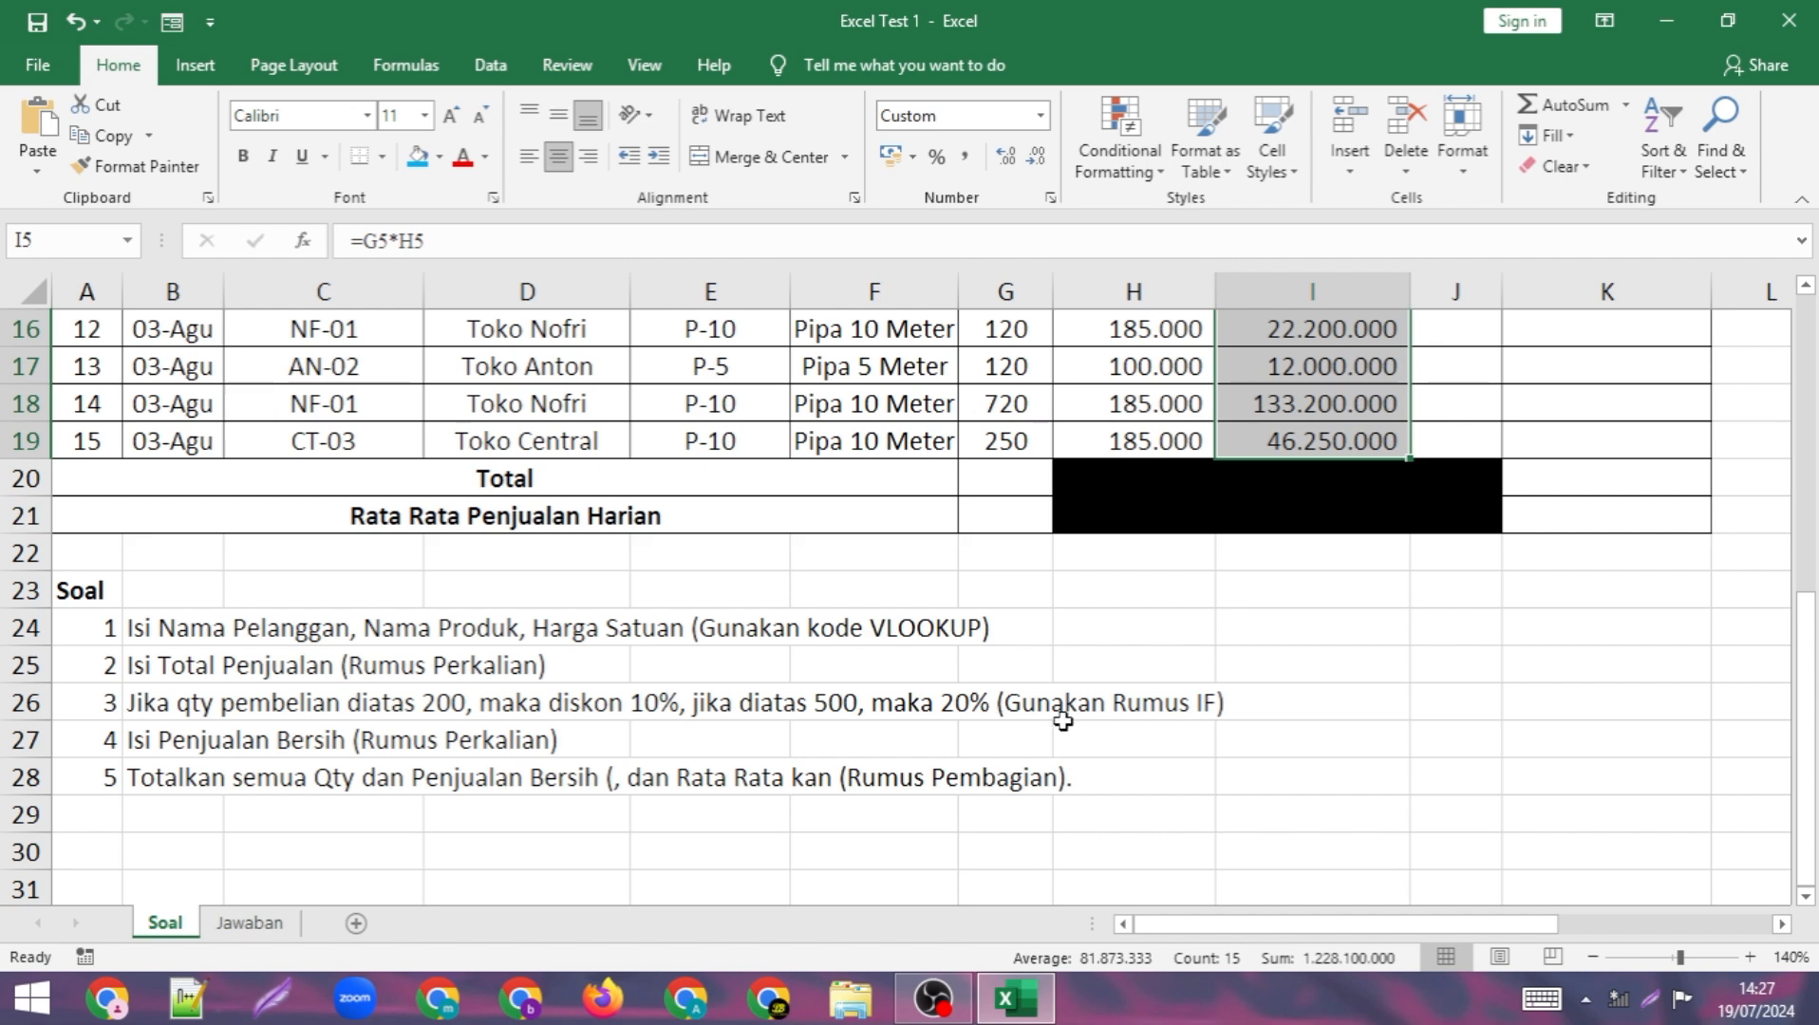
{"action": "left_click_drag", "start_coordinate": [1806, 626], "coordinate": [1807, 408]}
{"action": "left_click", "coordinate": [1009, 369]}
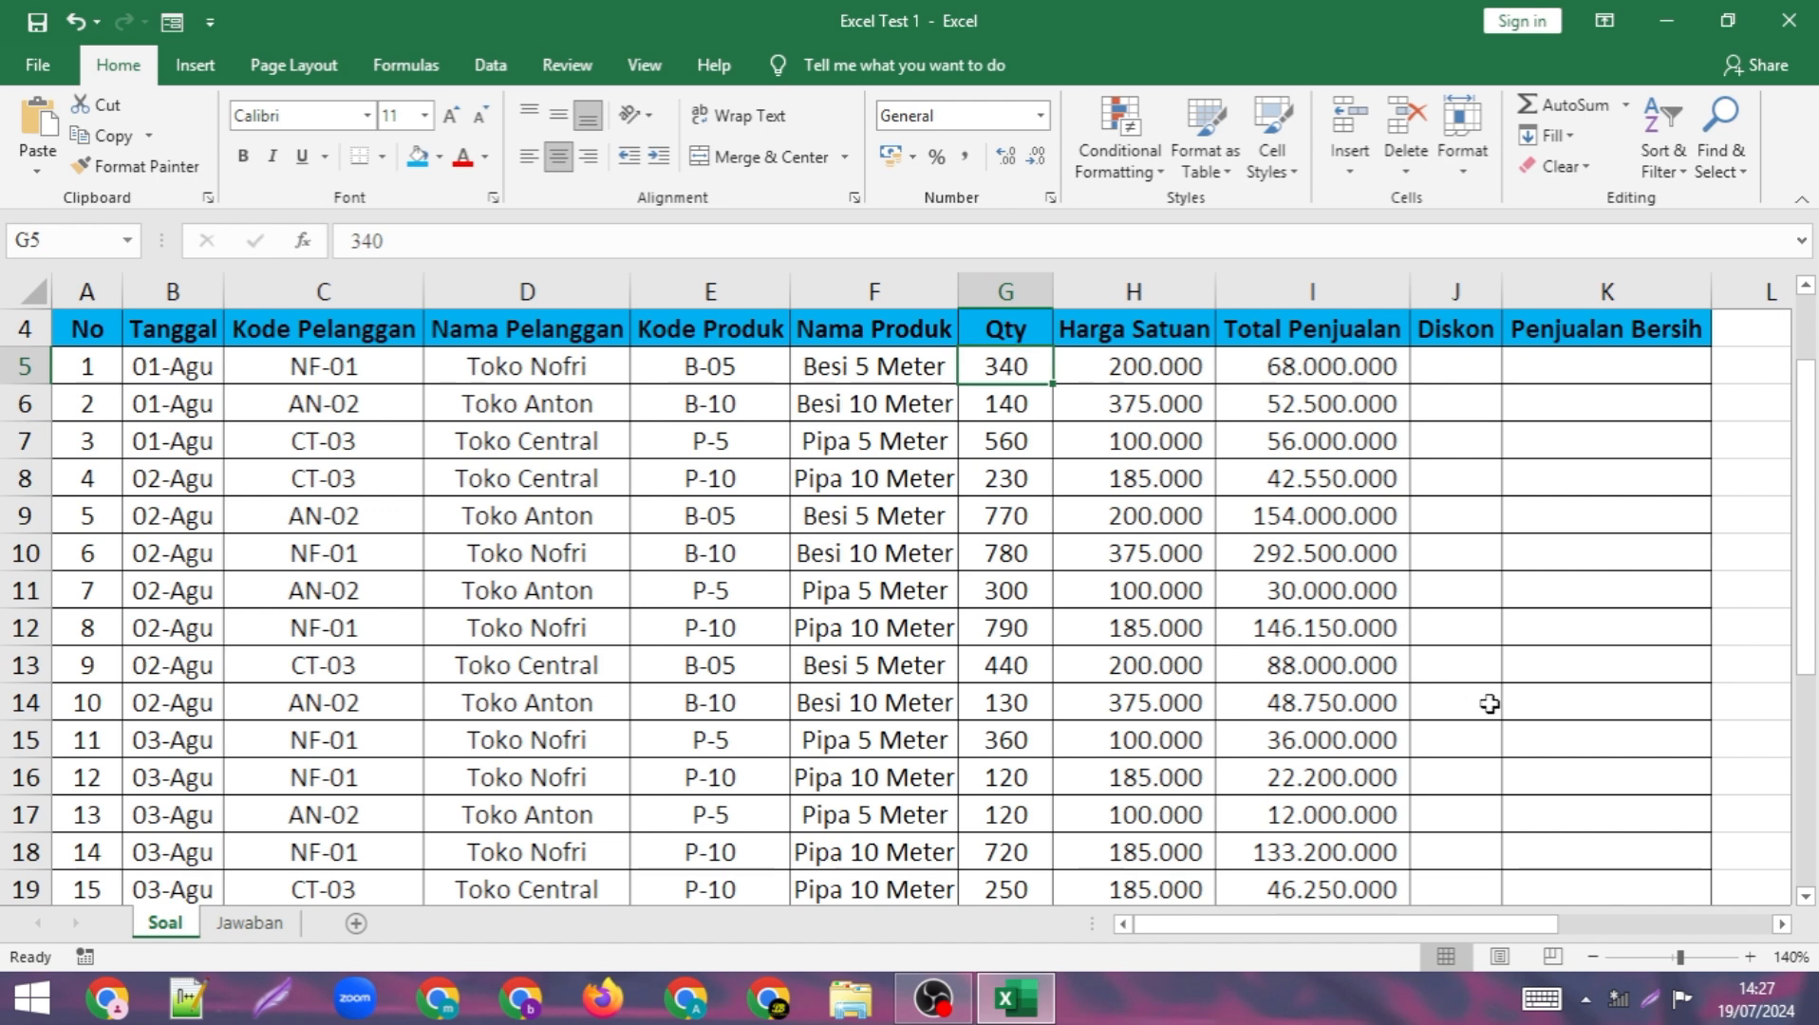
{"action": "left_click", "coordinate": [1749, 957]}
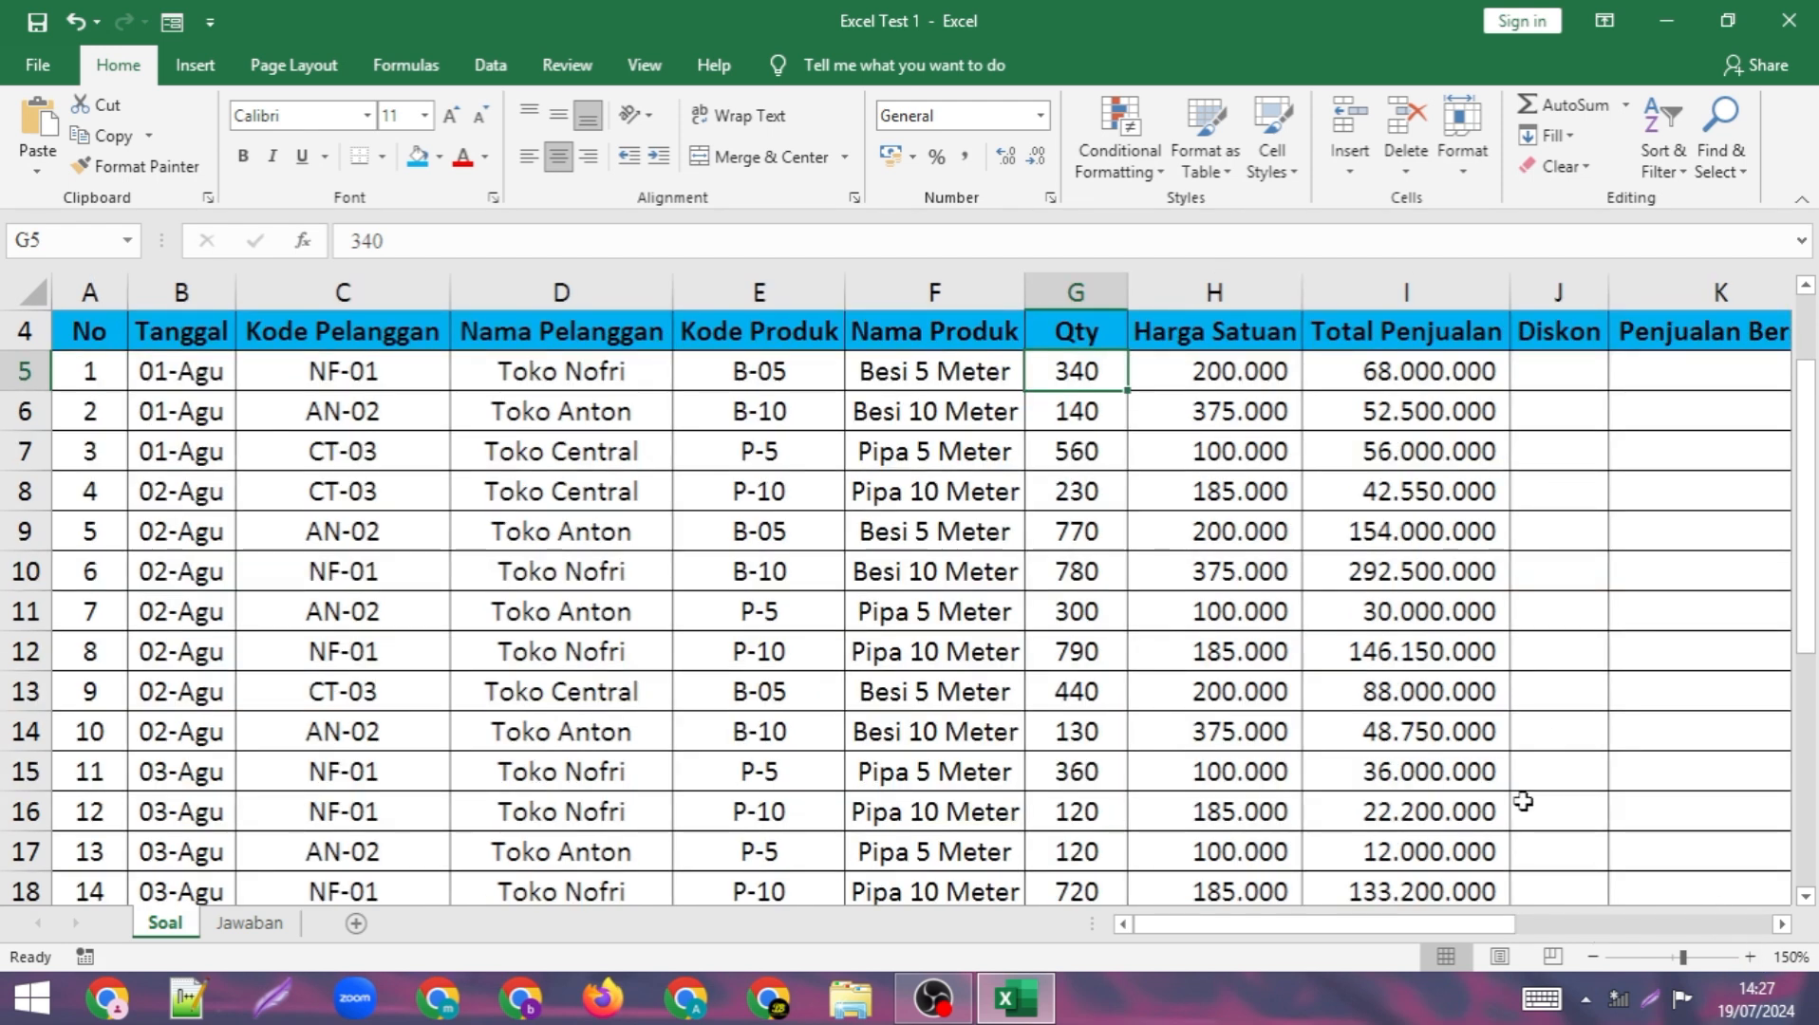
{"action": "left_click_drag", "start_coordinate": [1458, 935], "coordinate": [1557, 929]}
{"action": "left_click", "coordinate": [948, 366]}
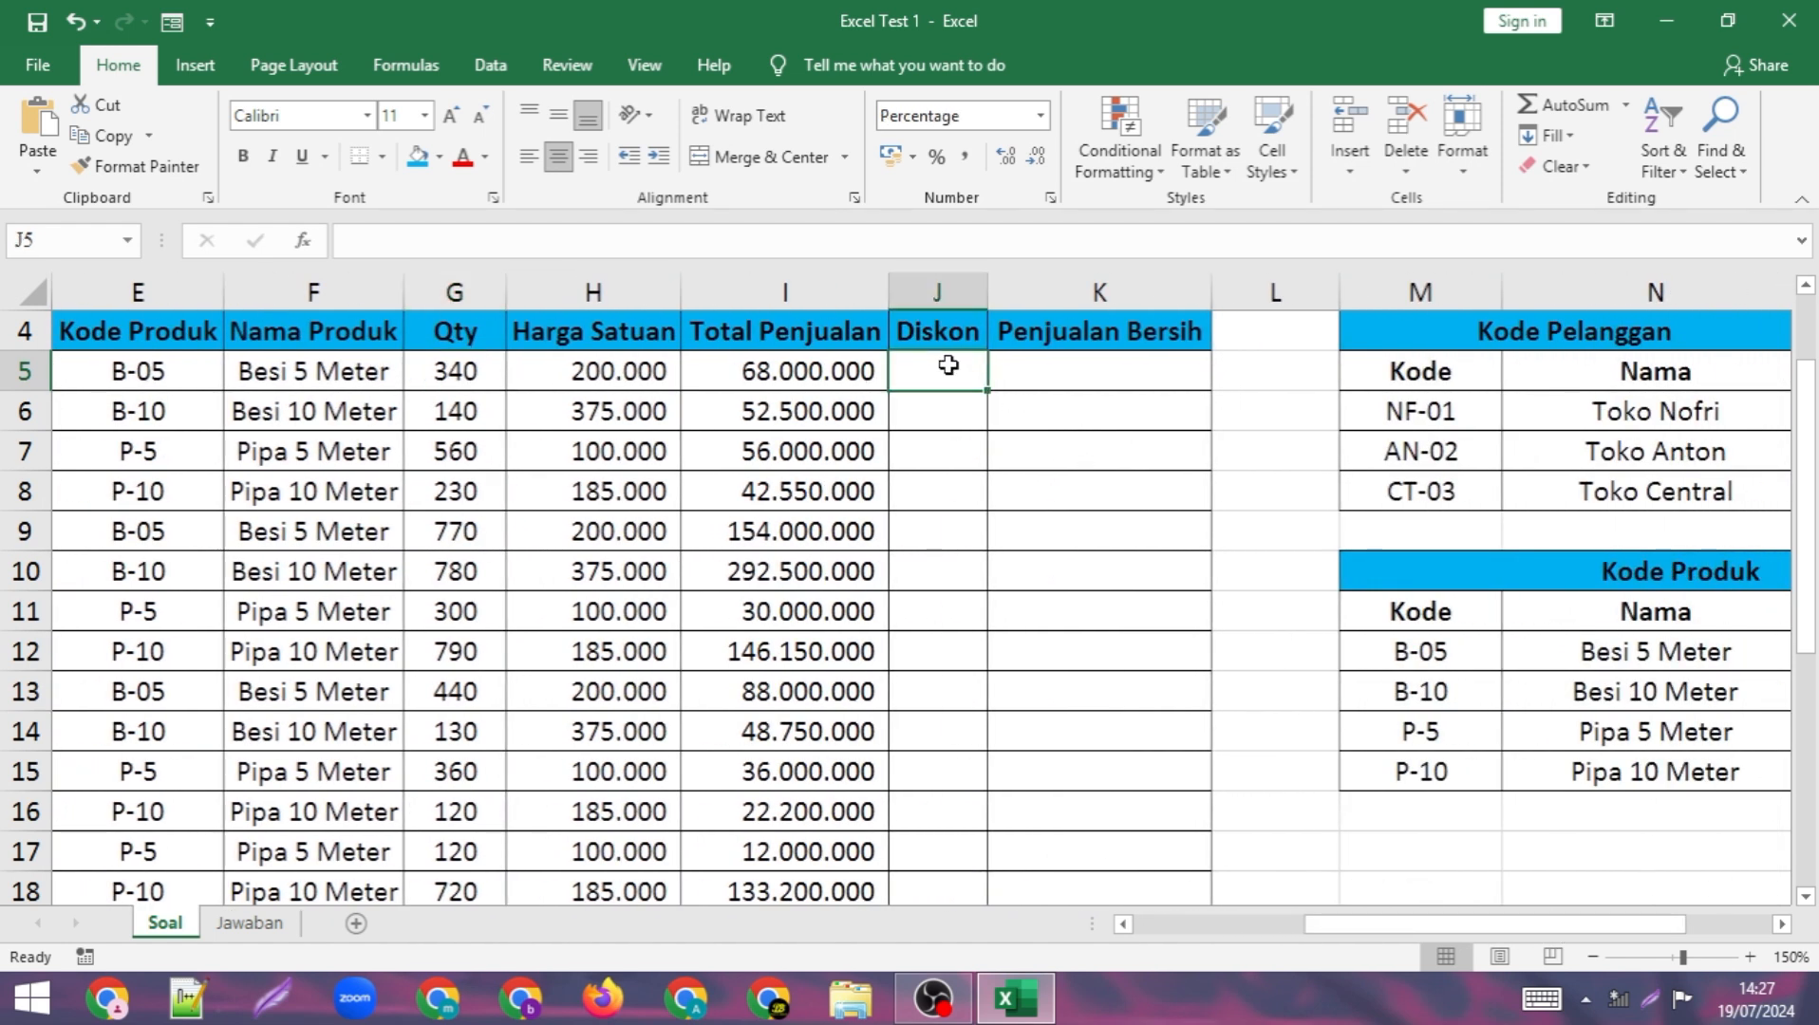
{"action": "type", "text": "="}
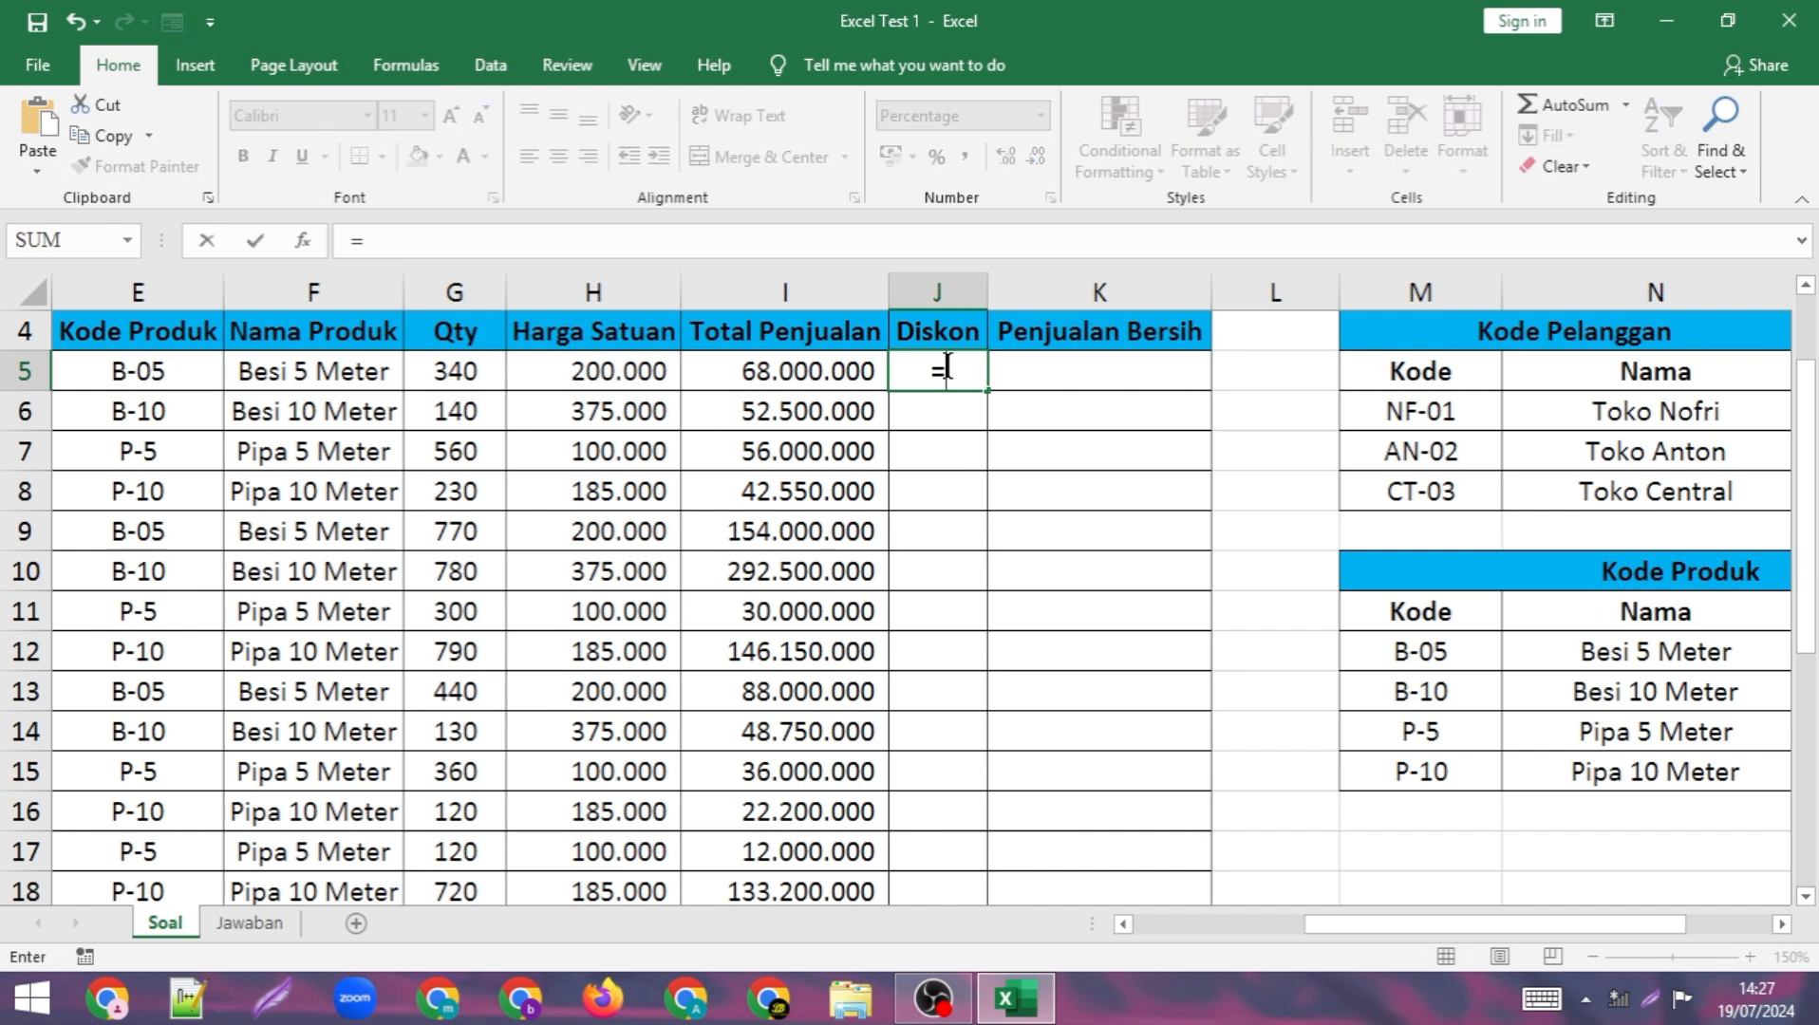
{"action": "type", "text": "if"}
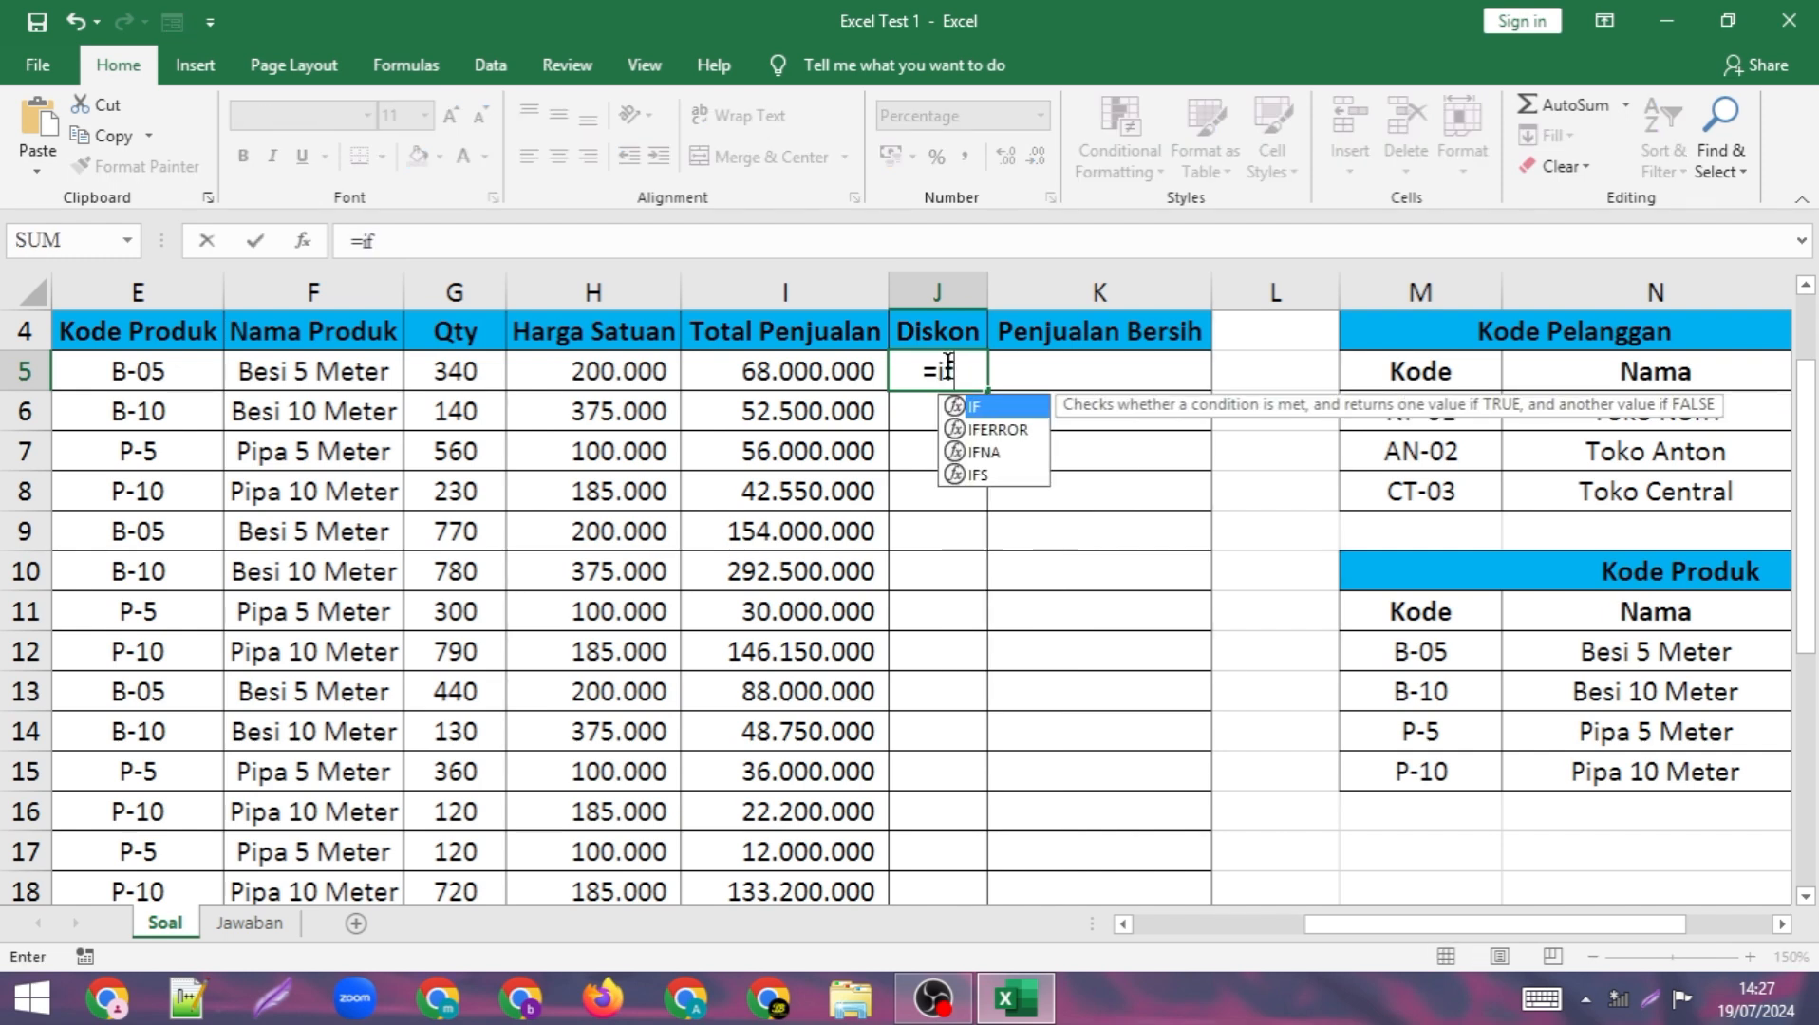
{"action": "key", "text": "BackSpace"}
{"action": "type", "text": "f("}
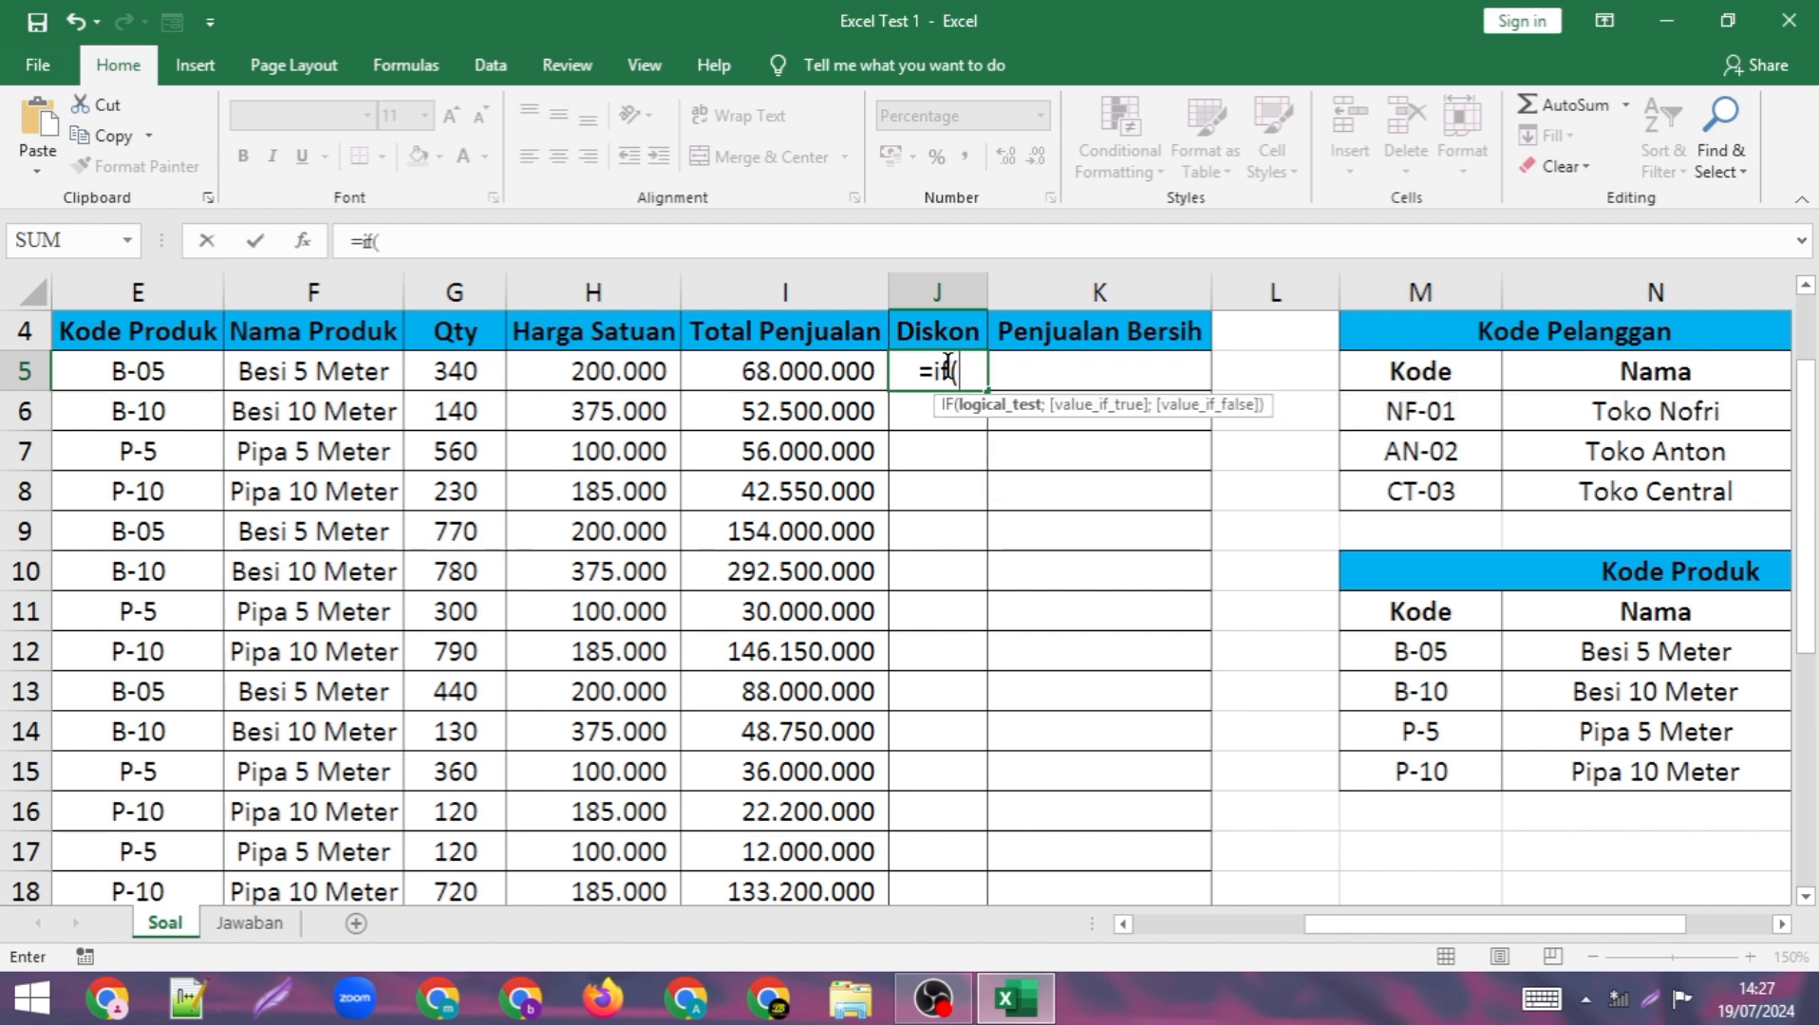
- Give the IF formula in J5 the test G5>200 with 10% as its value if true
{"action": "left_click", "coordinate": [458, 368]}
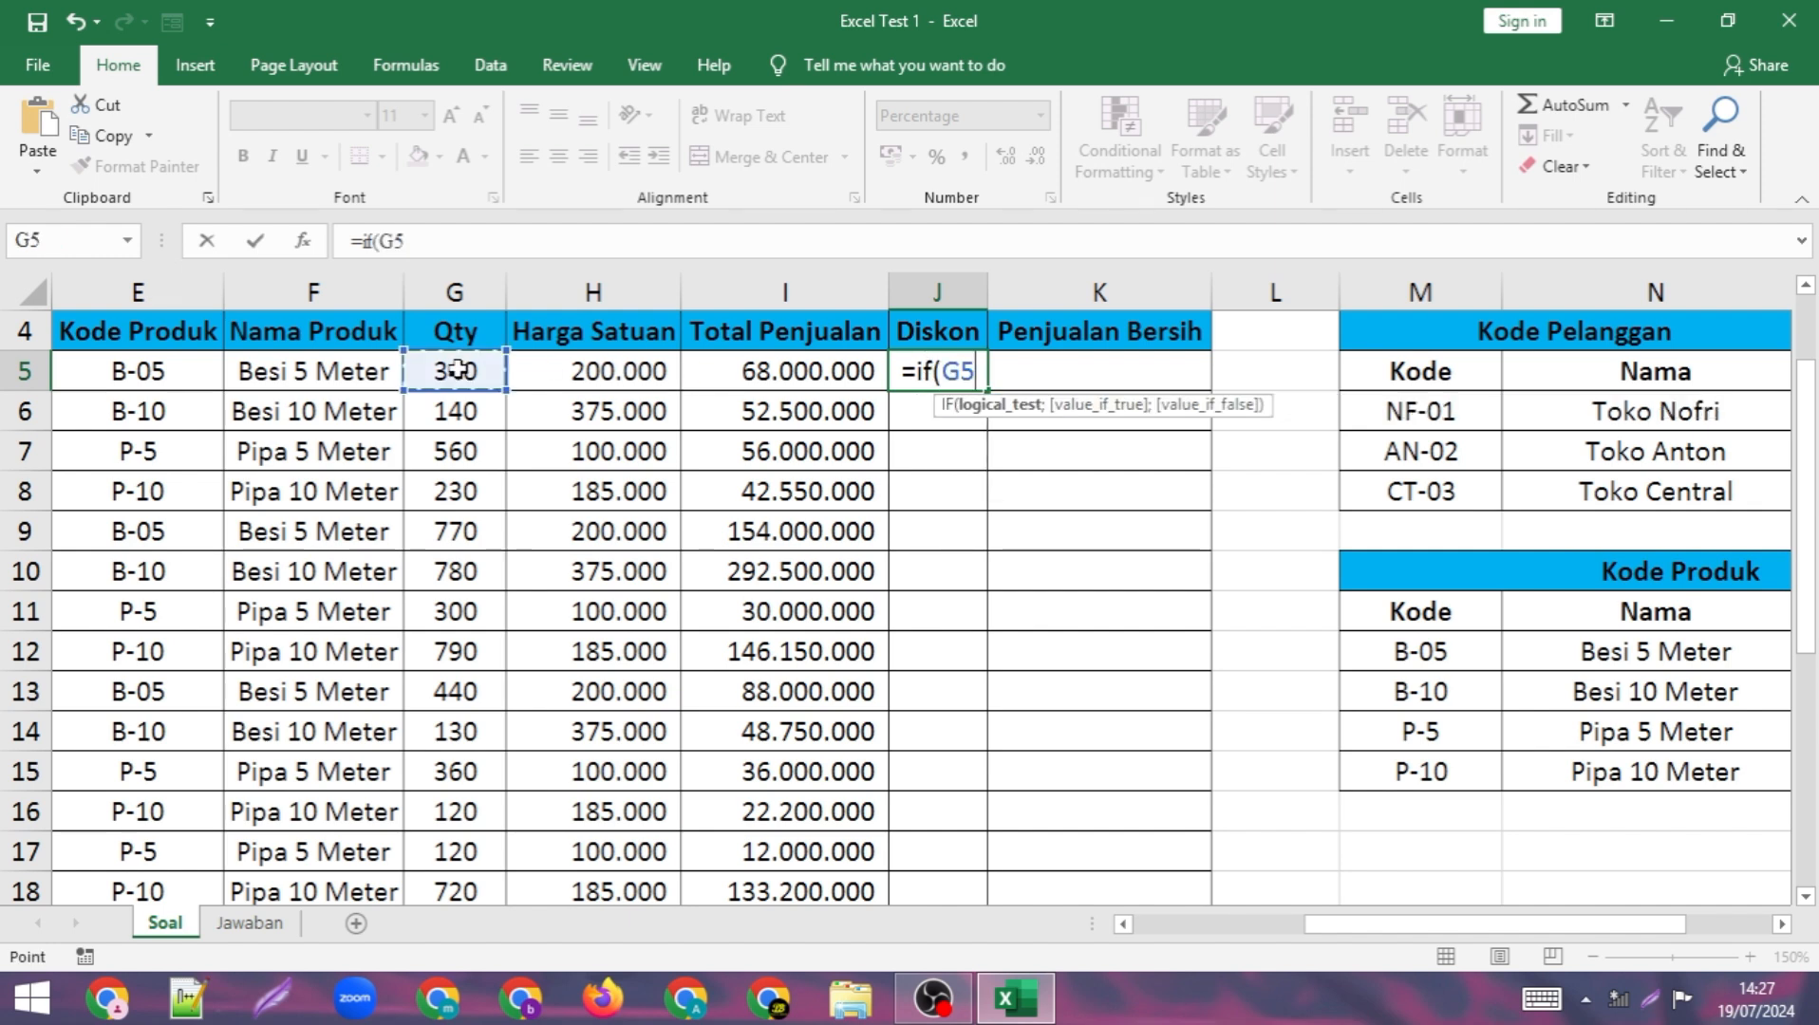
{"action": "type", "text": ">"}
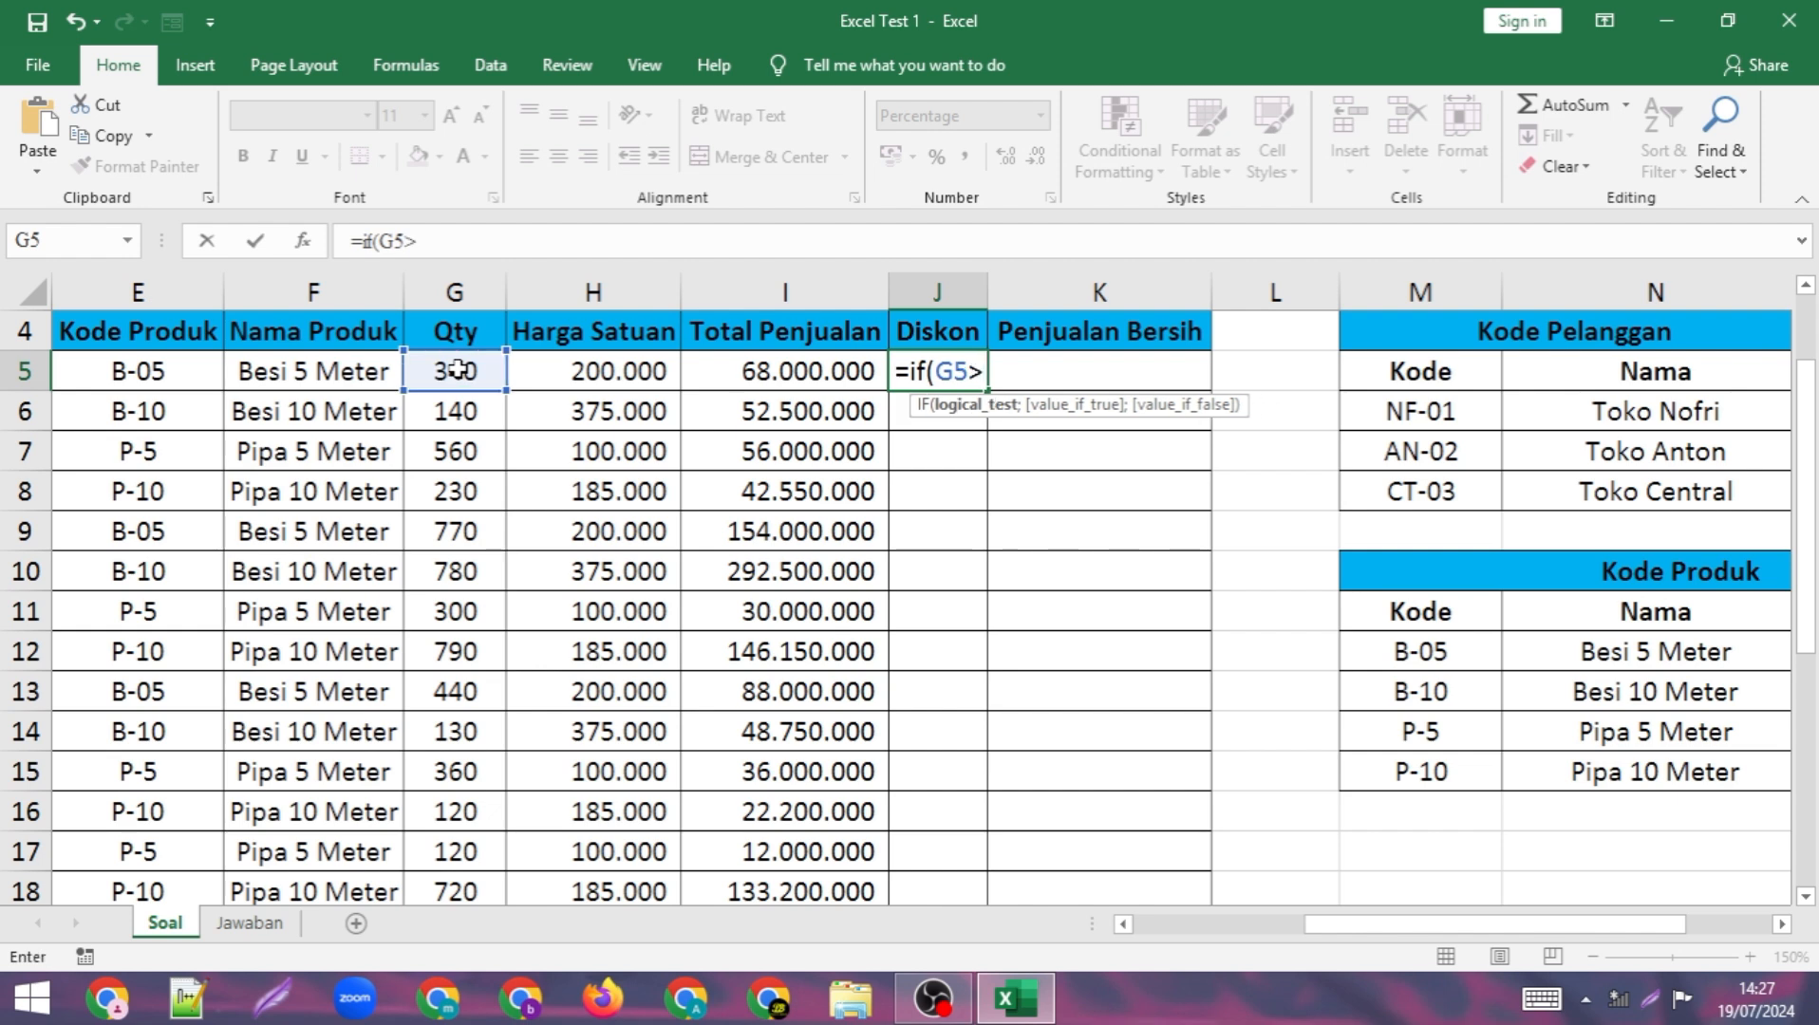
{"action": "type", "text": "200;"}
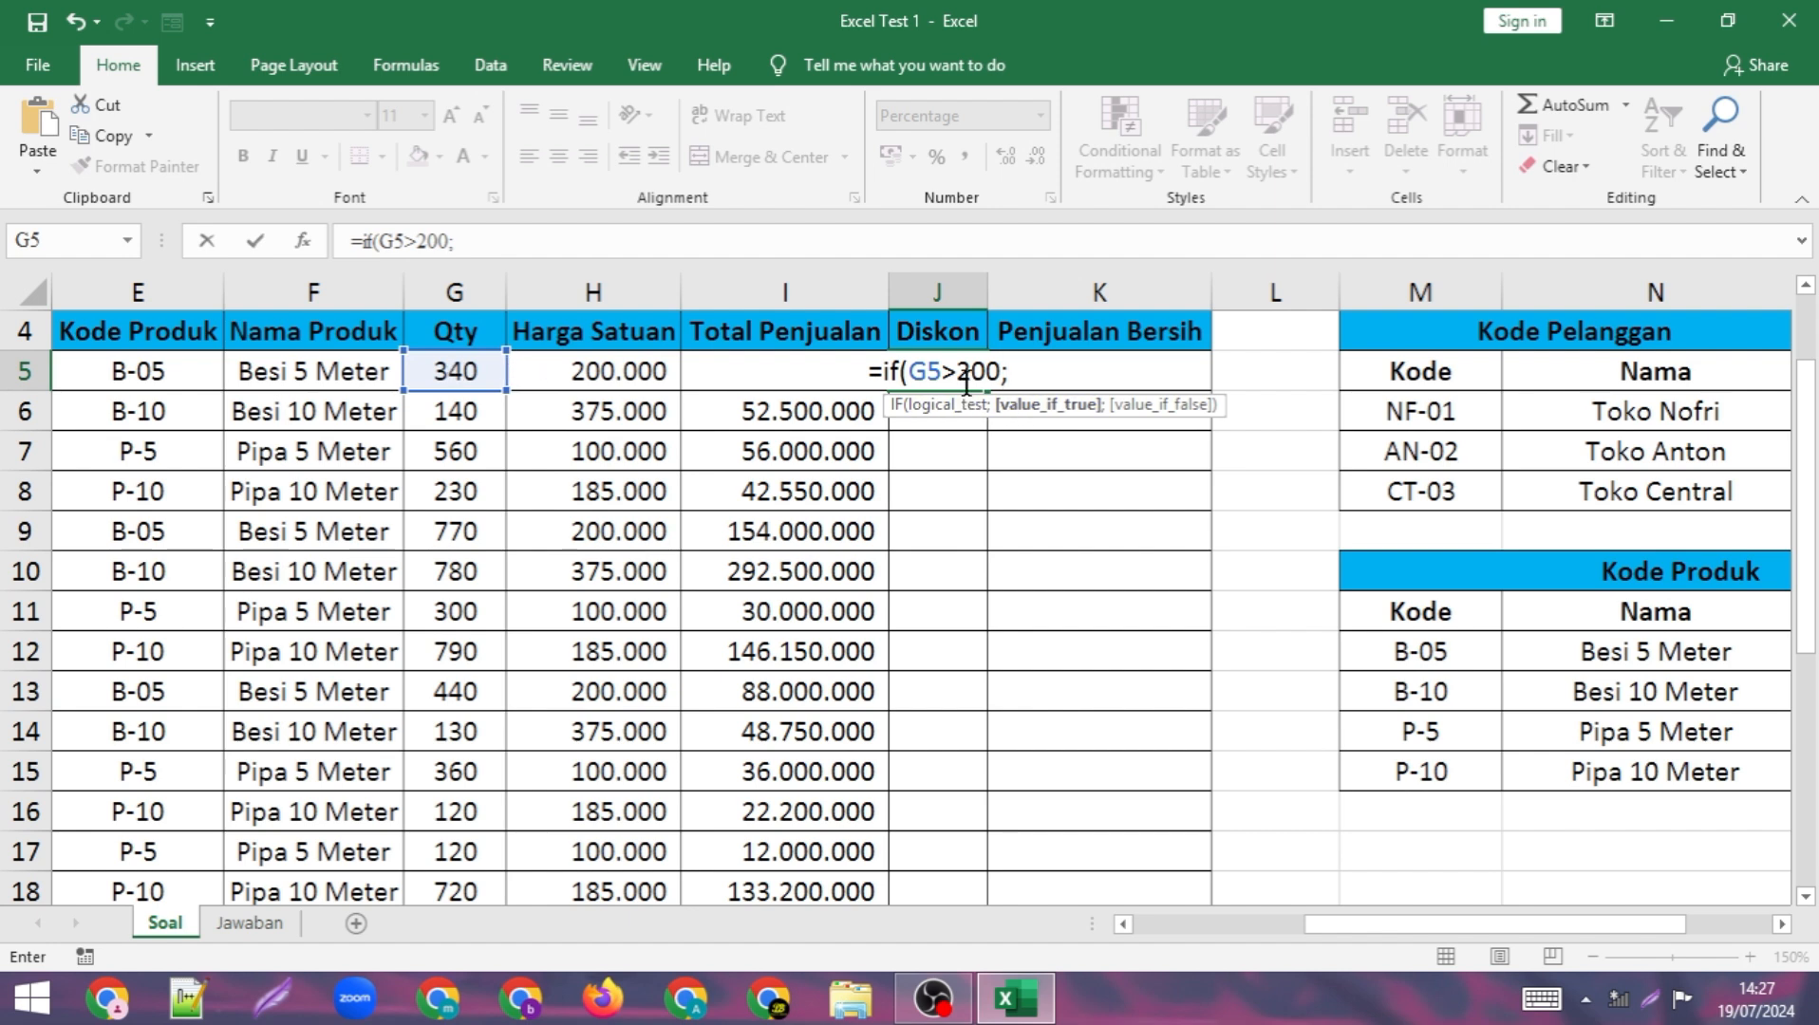
{"action": "type", "text": "10"}
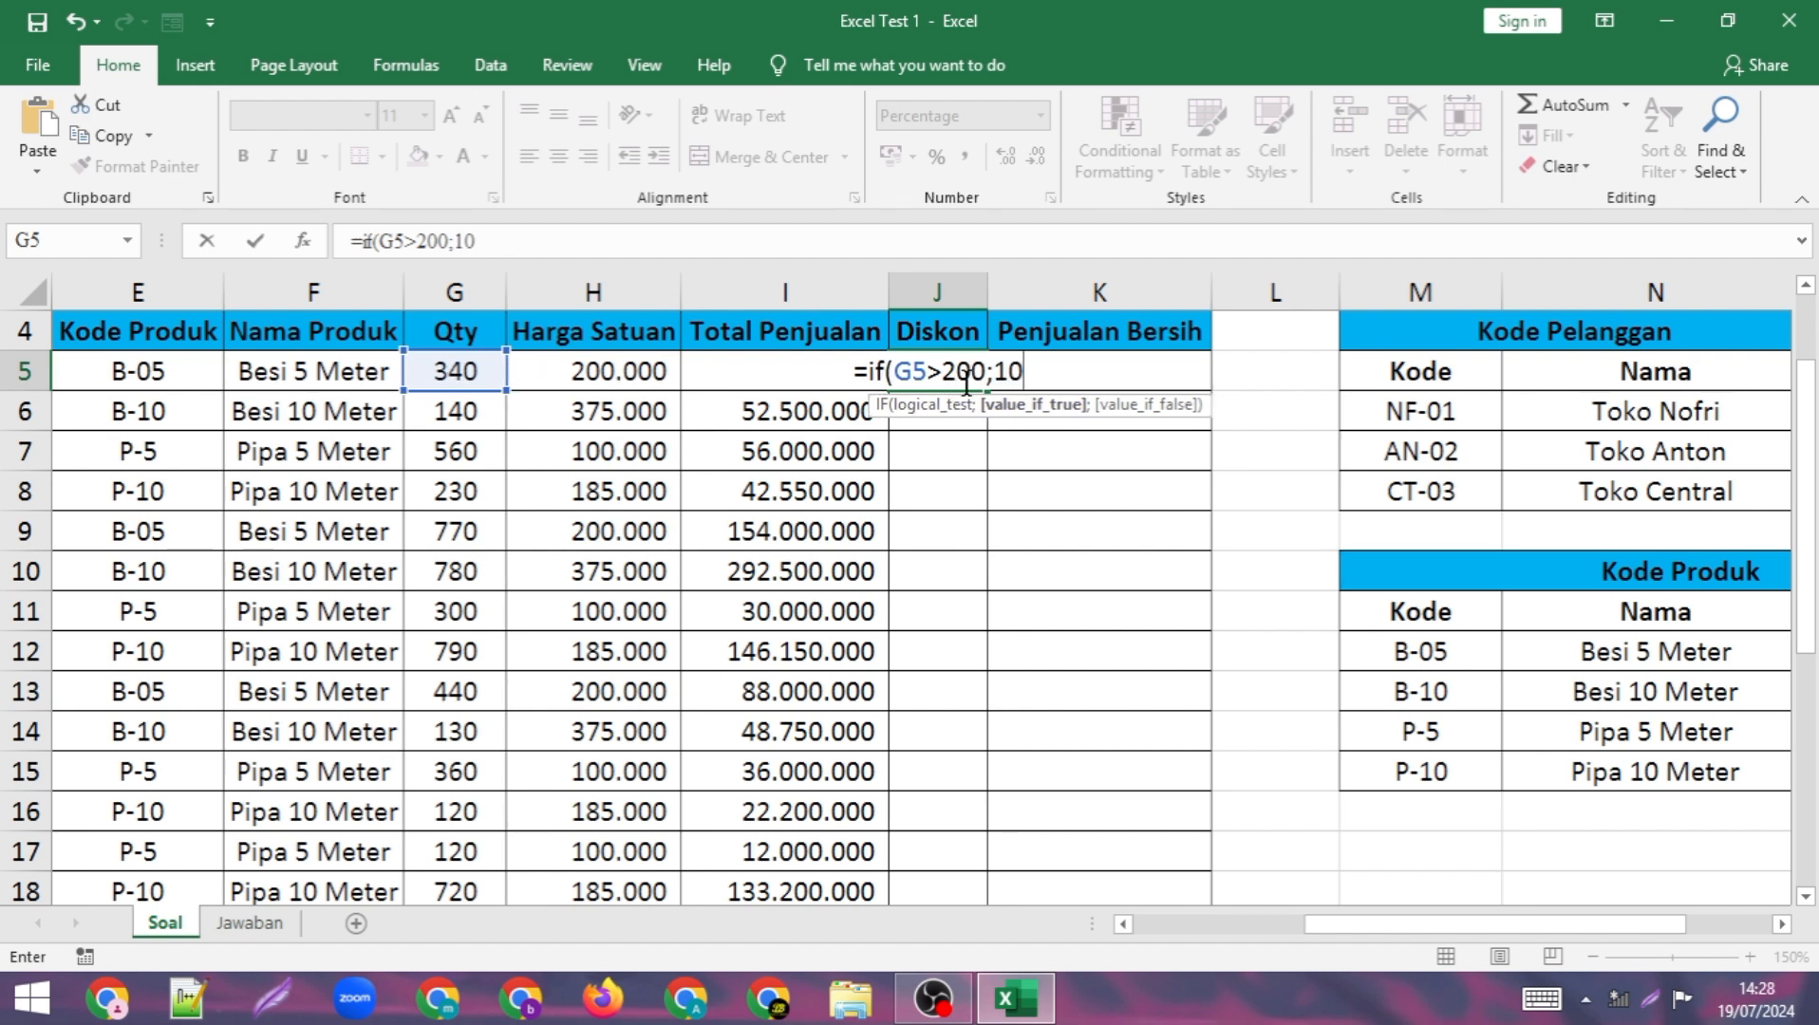
{"action": "type", "text": "%;"}
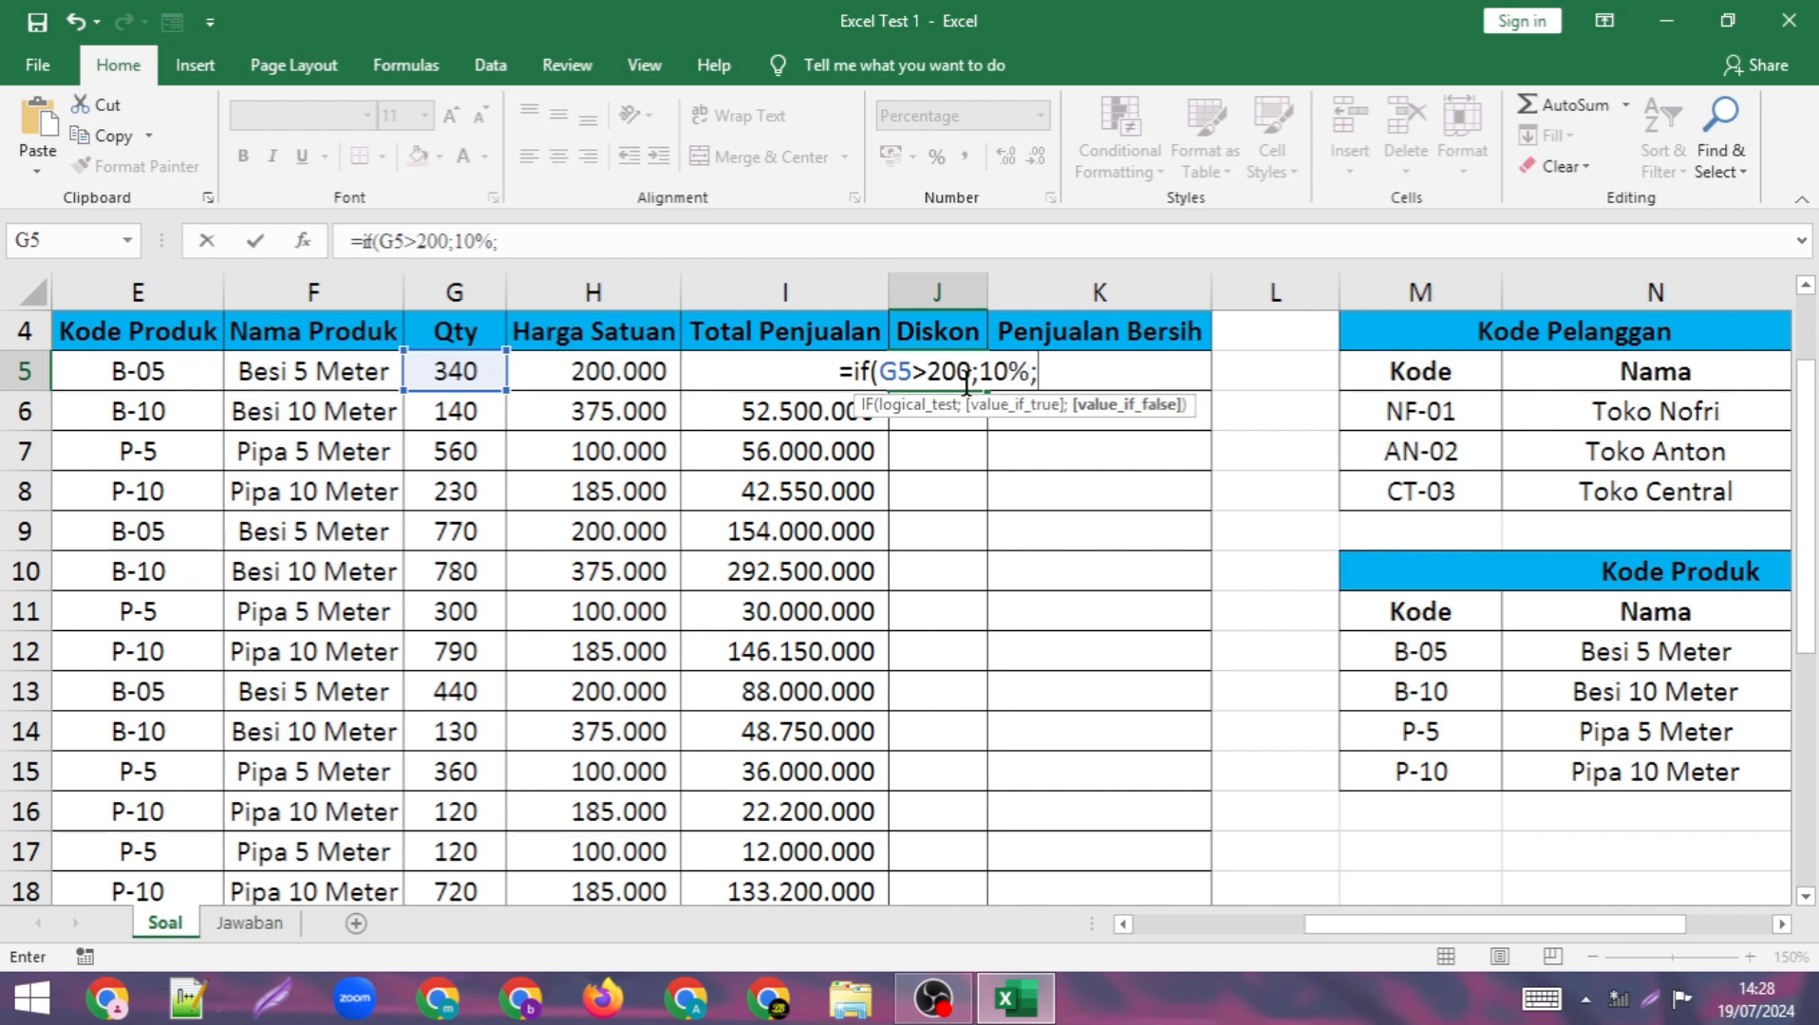
- Complete the J5 Diskon formula with a nested IF testing G5>500, giving 20% if true and 0 otherwise
{"action": "type", "text": "if("}
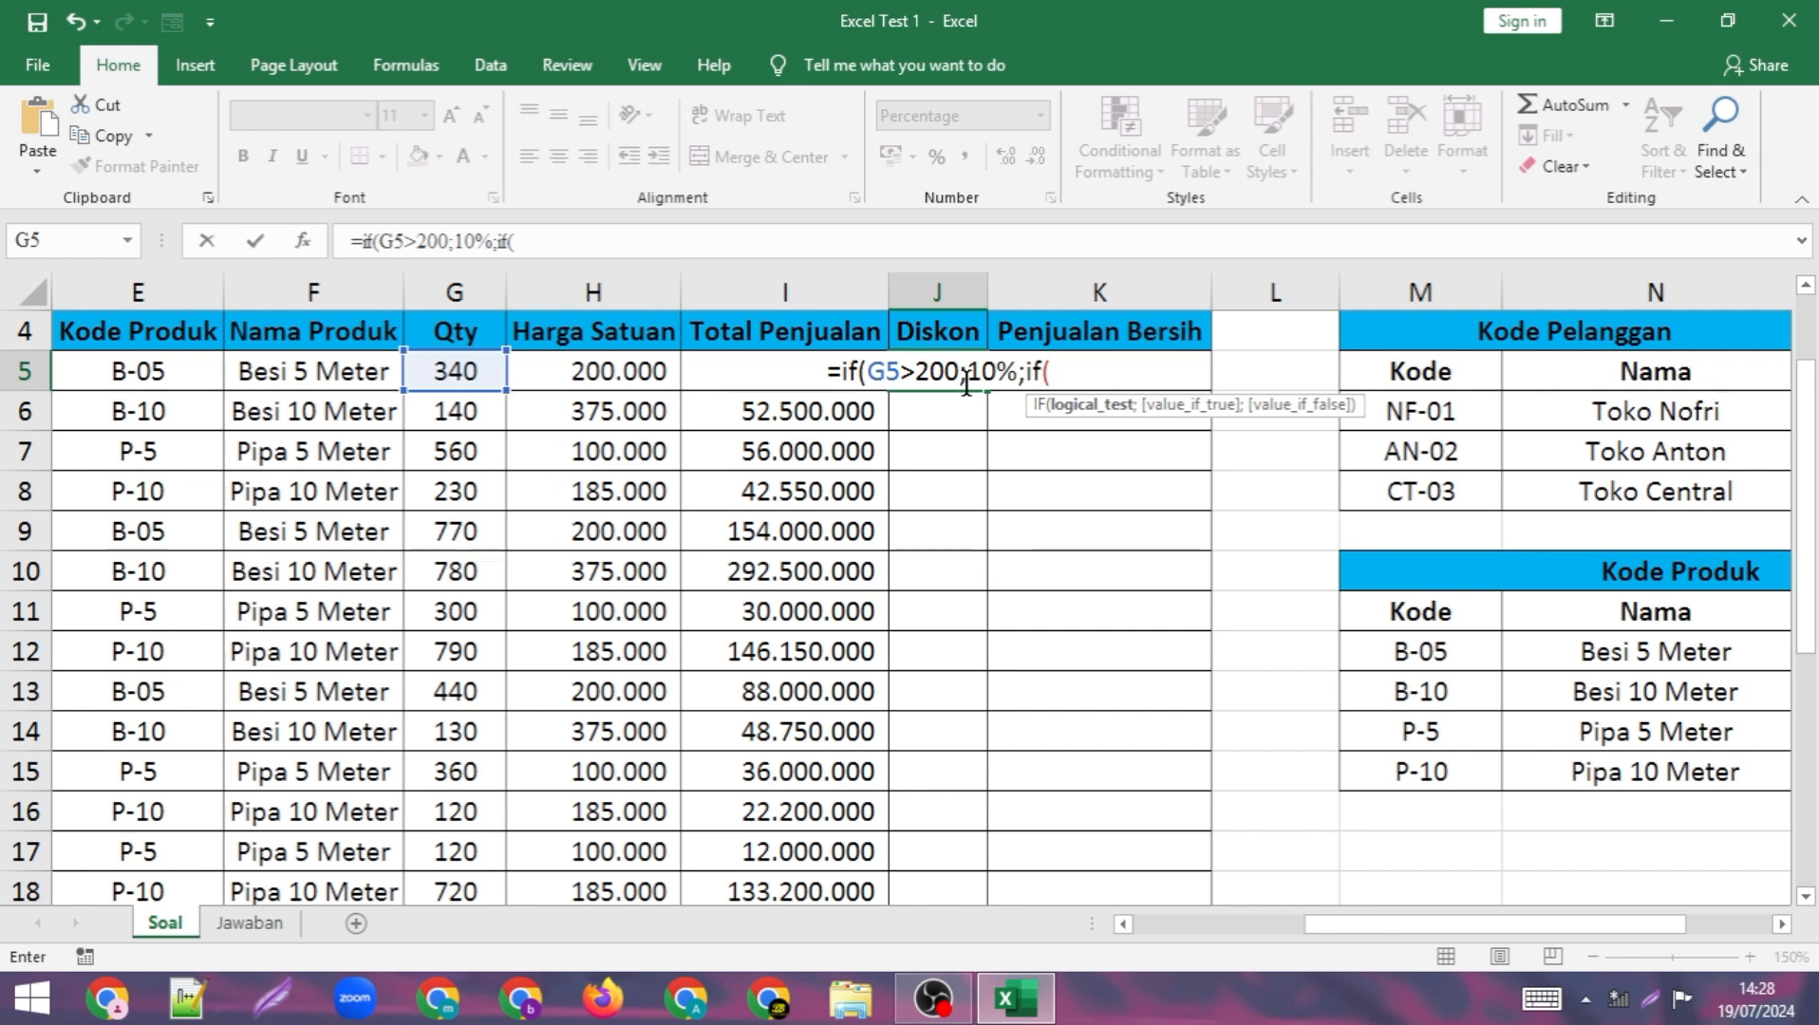
{"action": "left_click", "coordinate": [454, 373]}
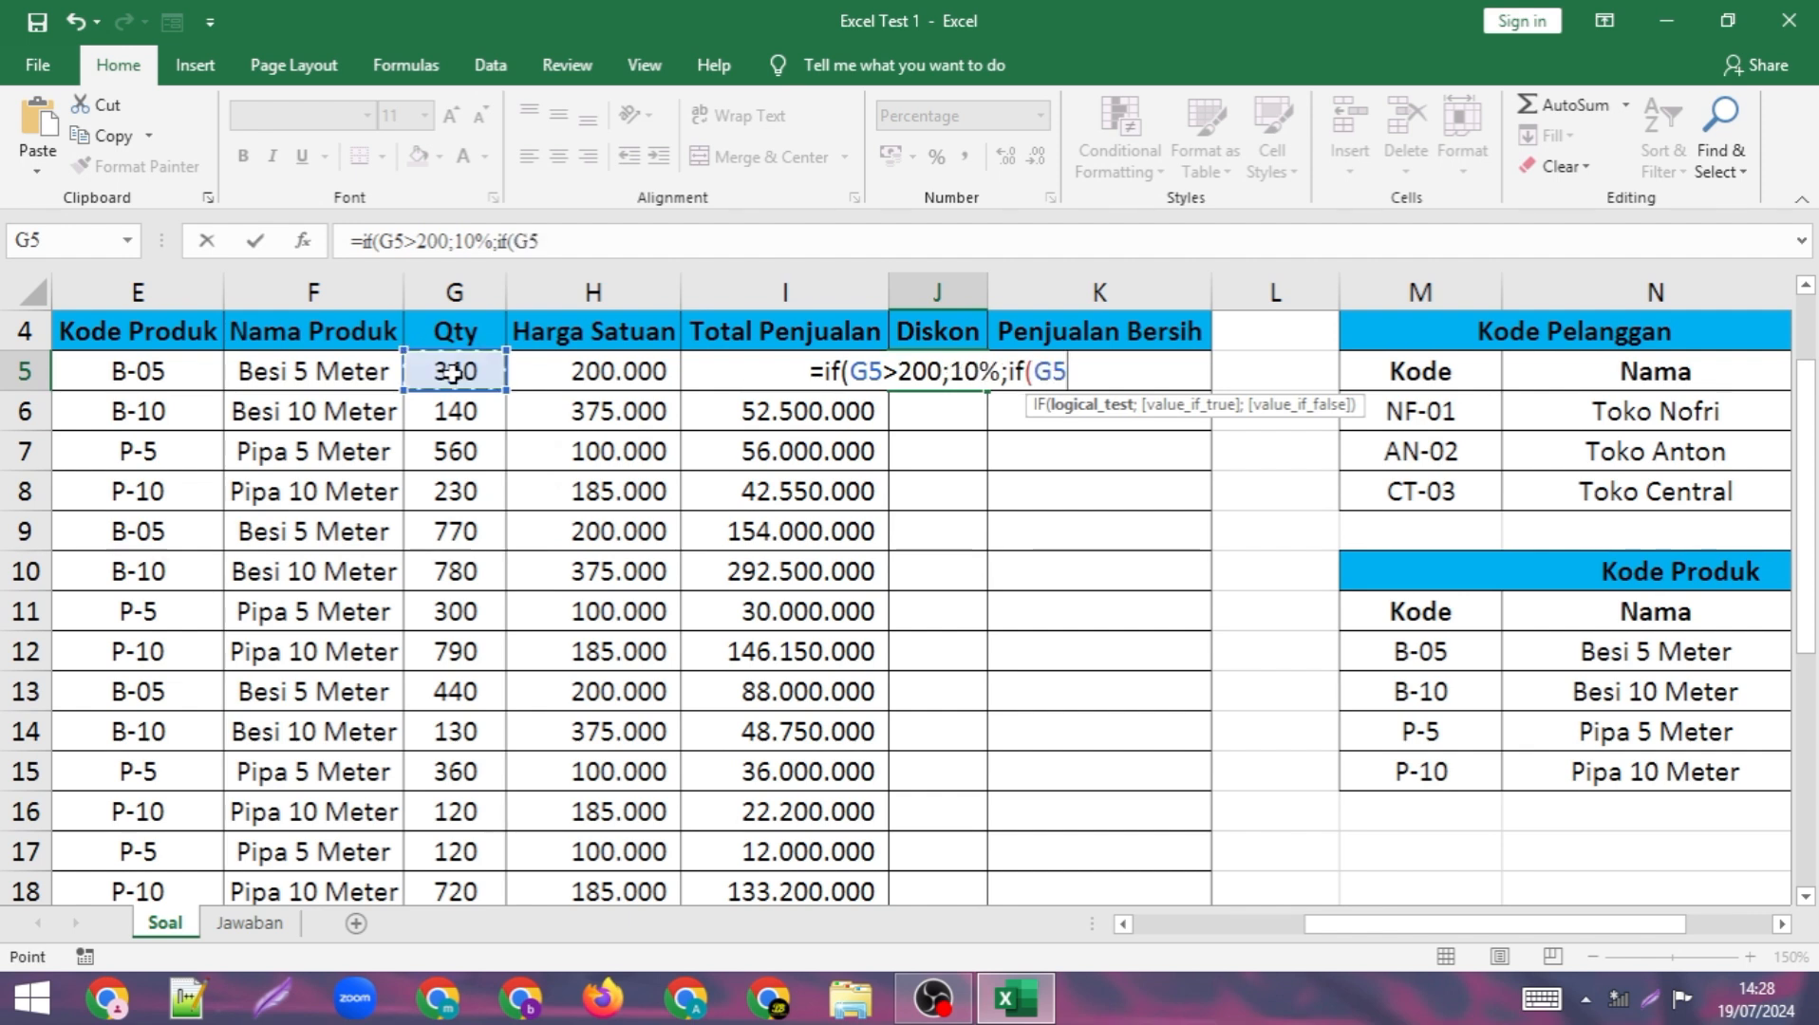
{"action": "type", "text": ">500"}
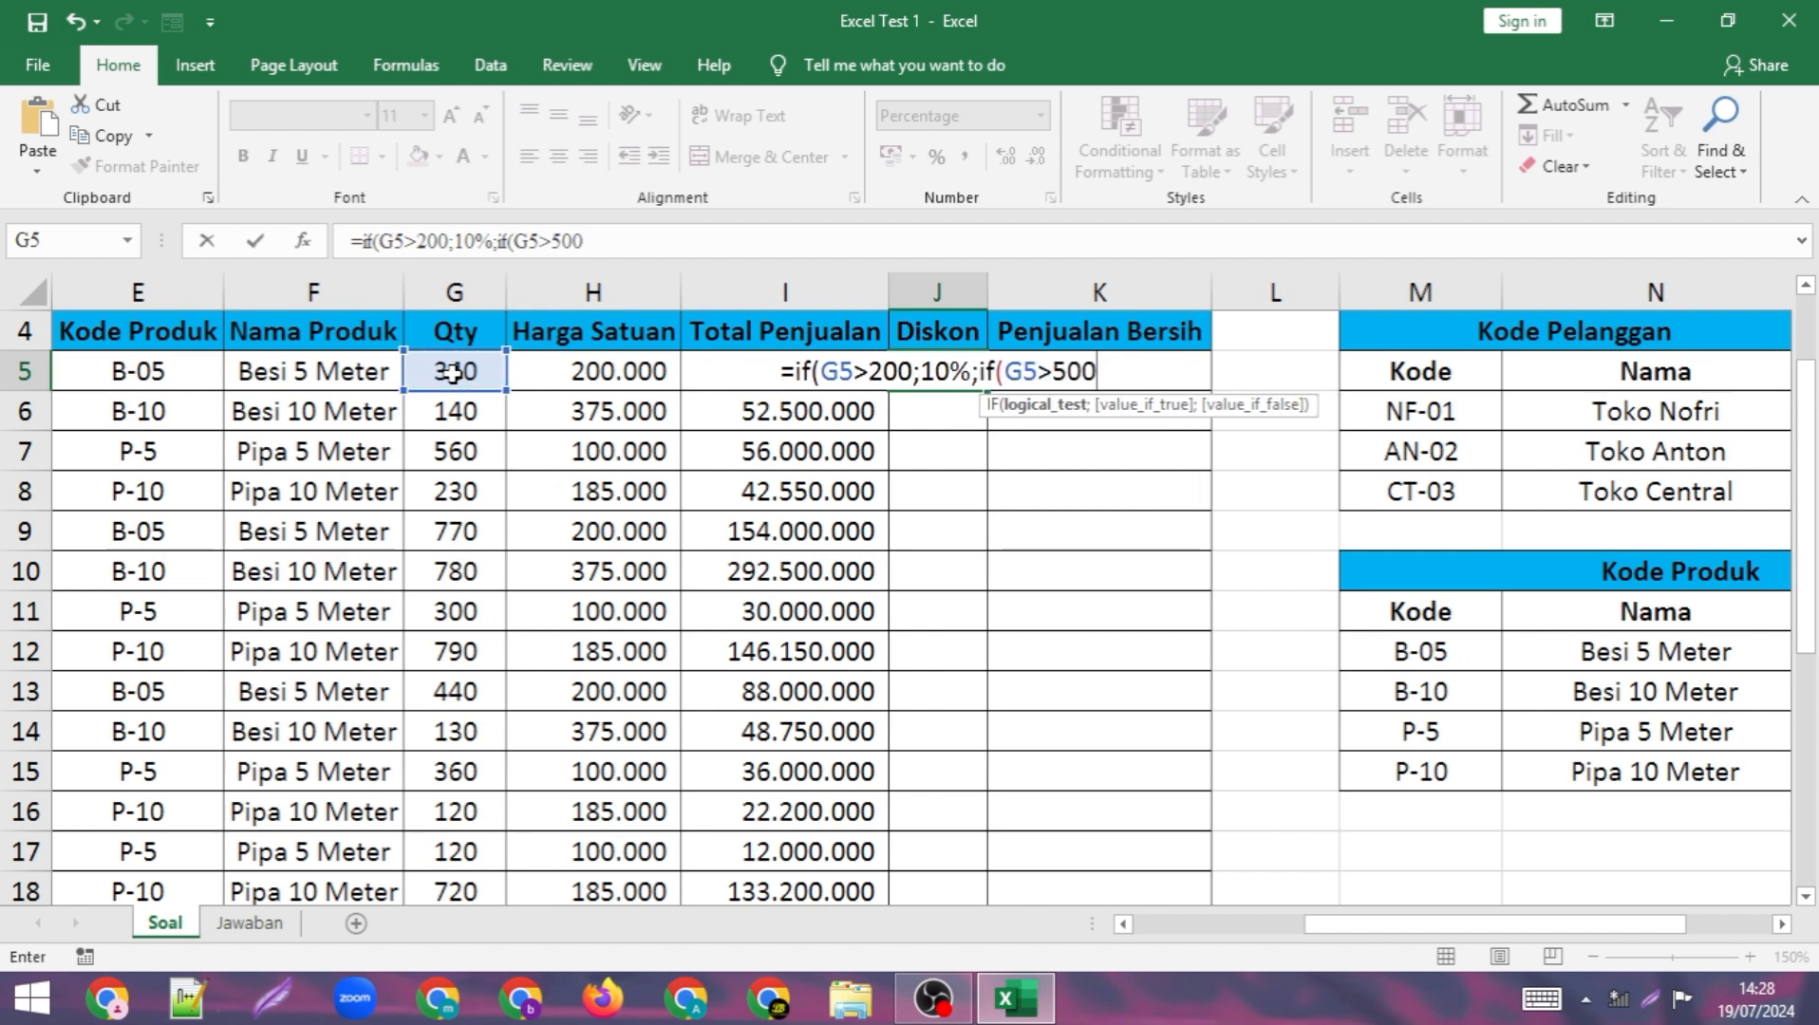
{"action": "type", "text": ";"}
{"action": "type", "text": "20"}
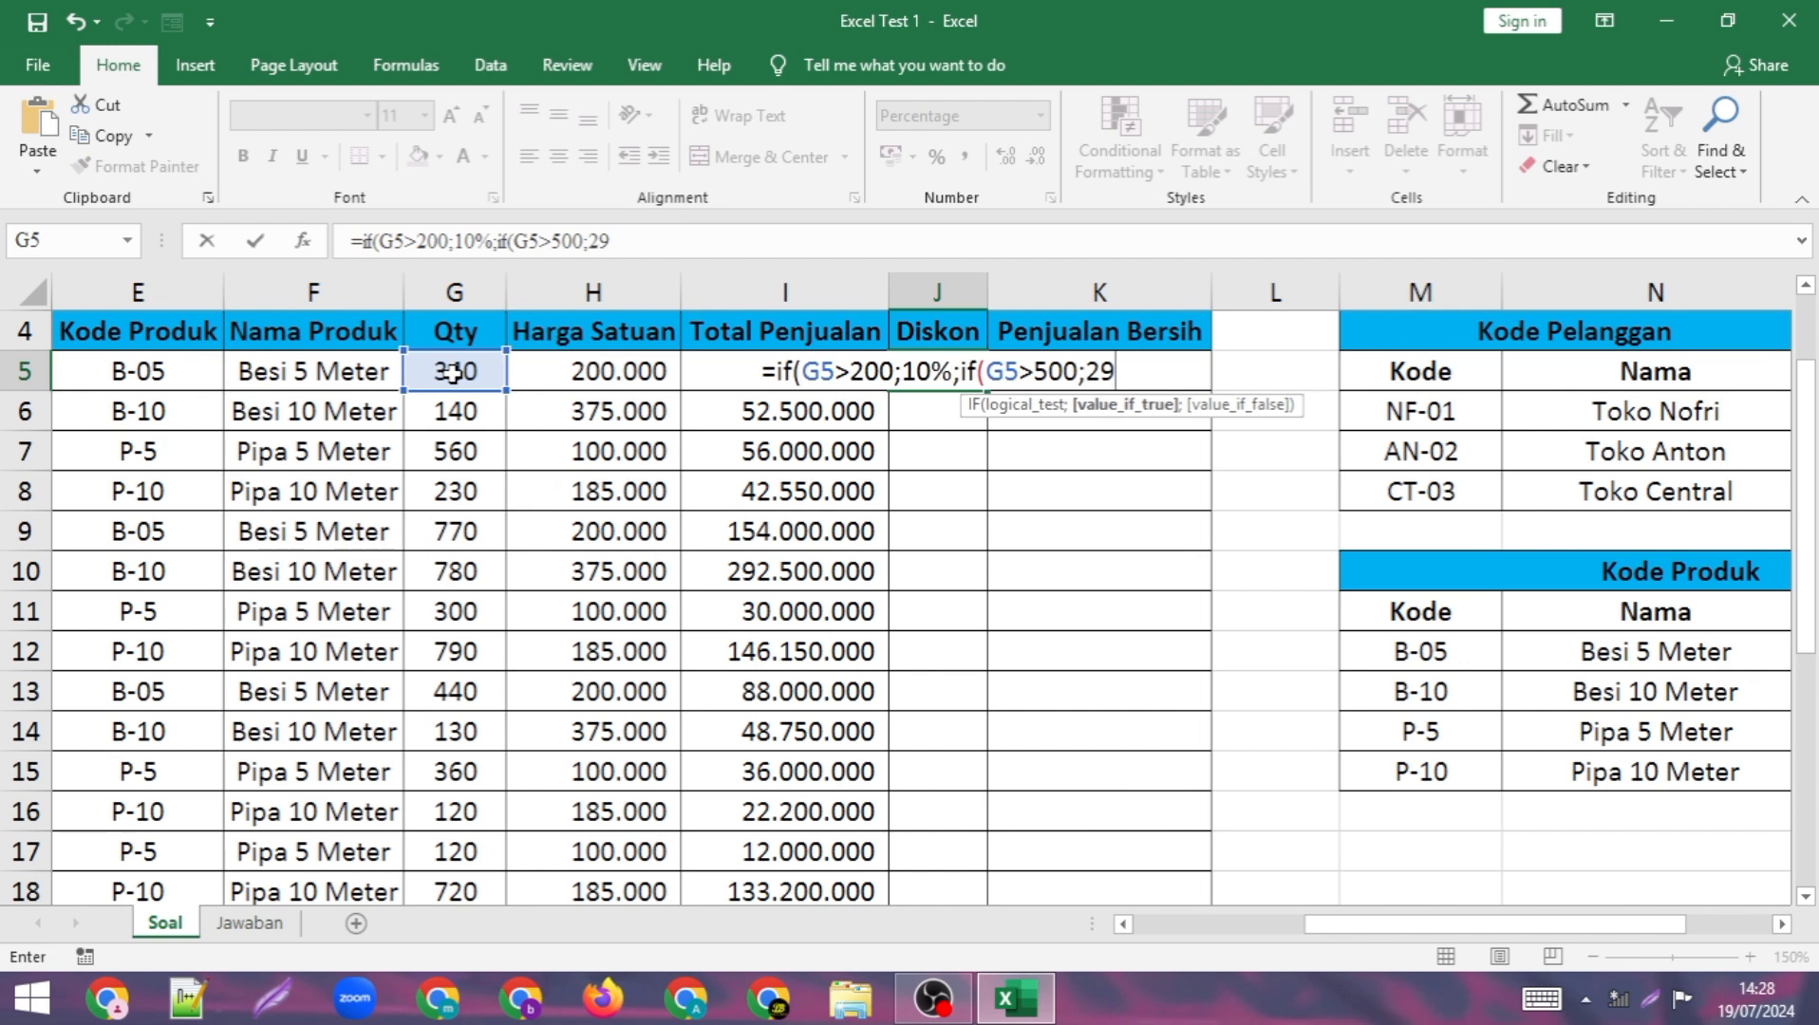
{"action": "type", "text": "%"}
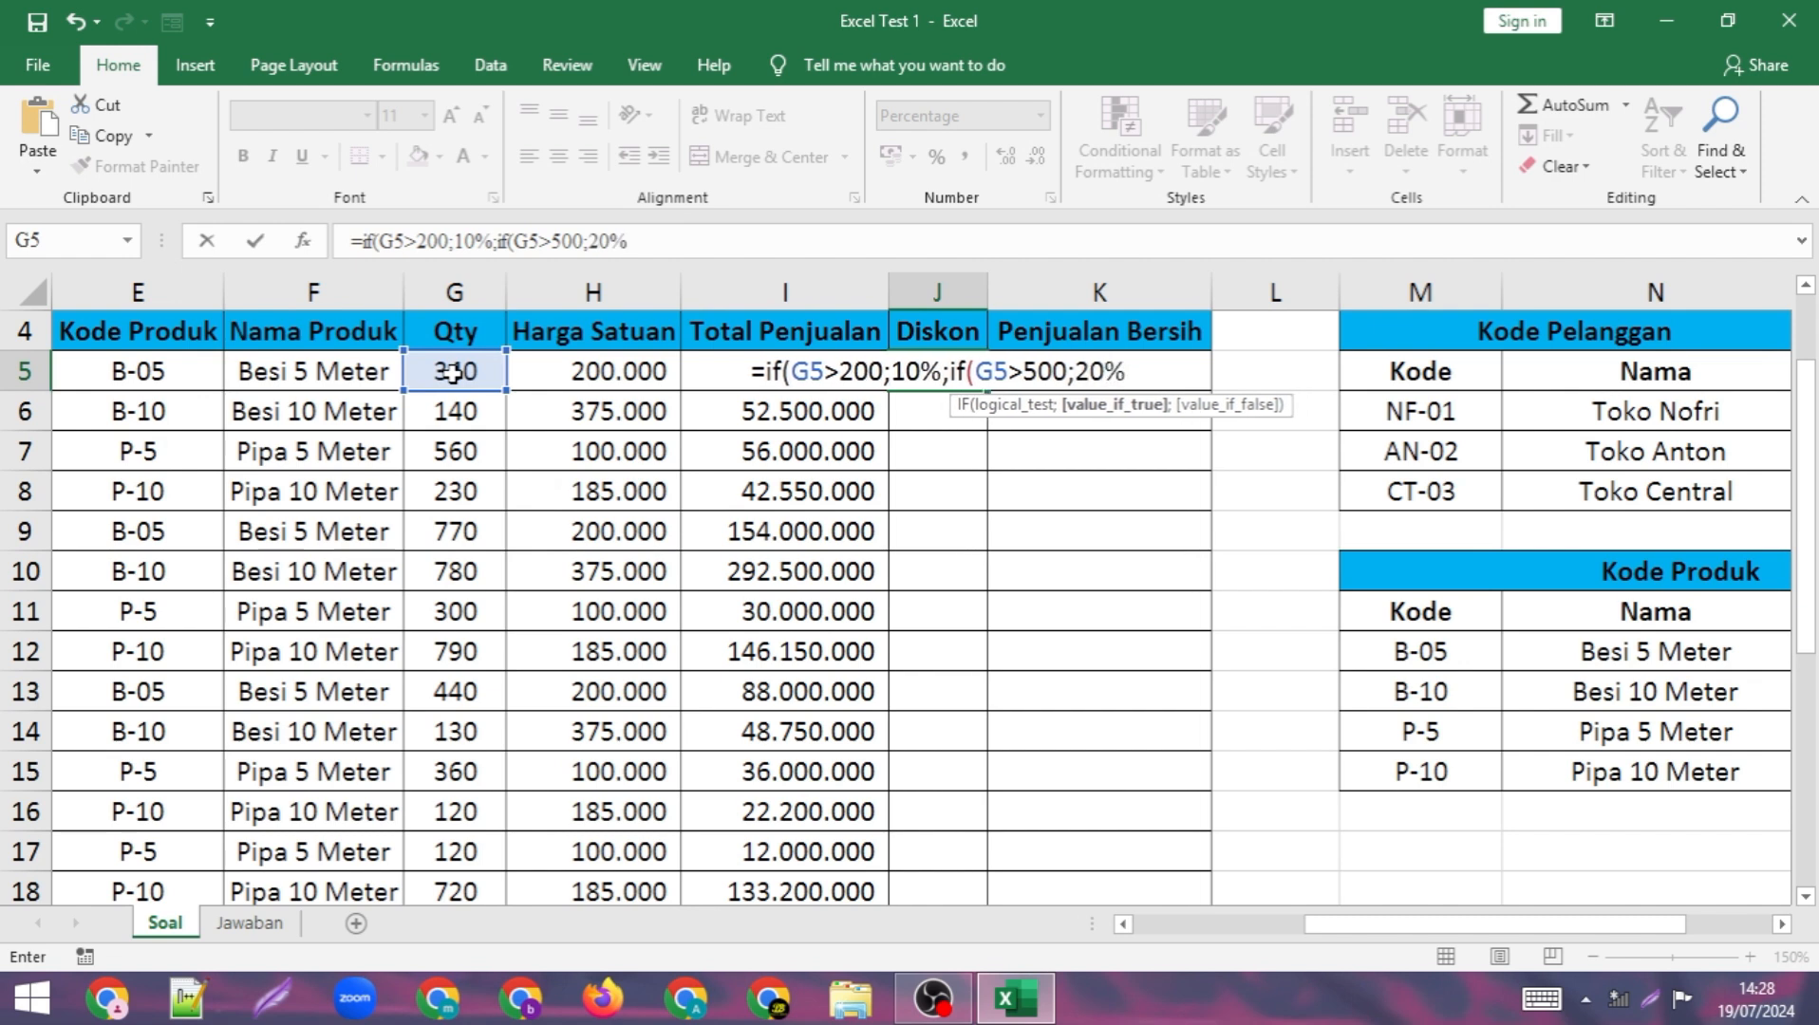
{"action": "type", "text": ";"}
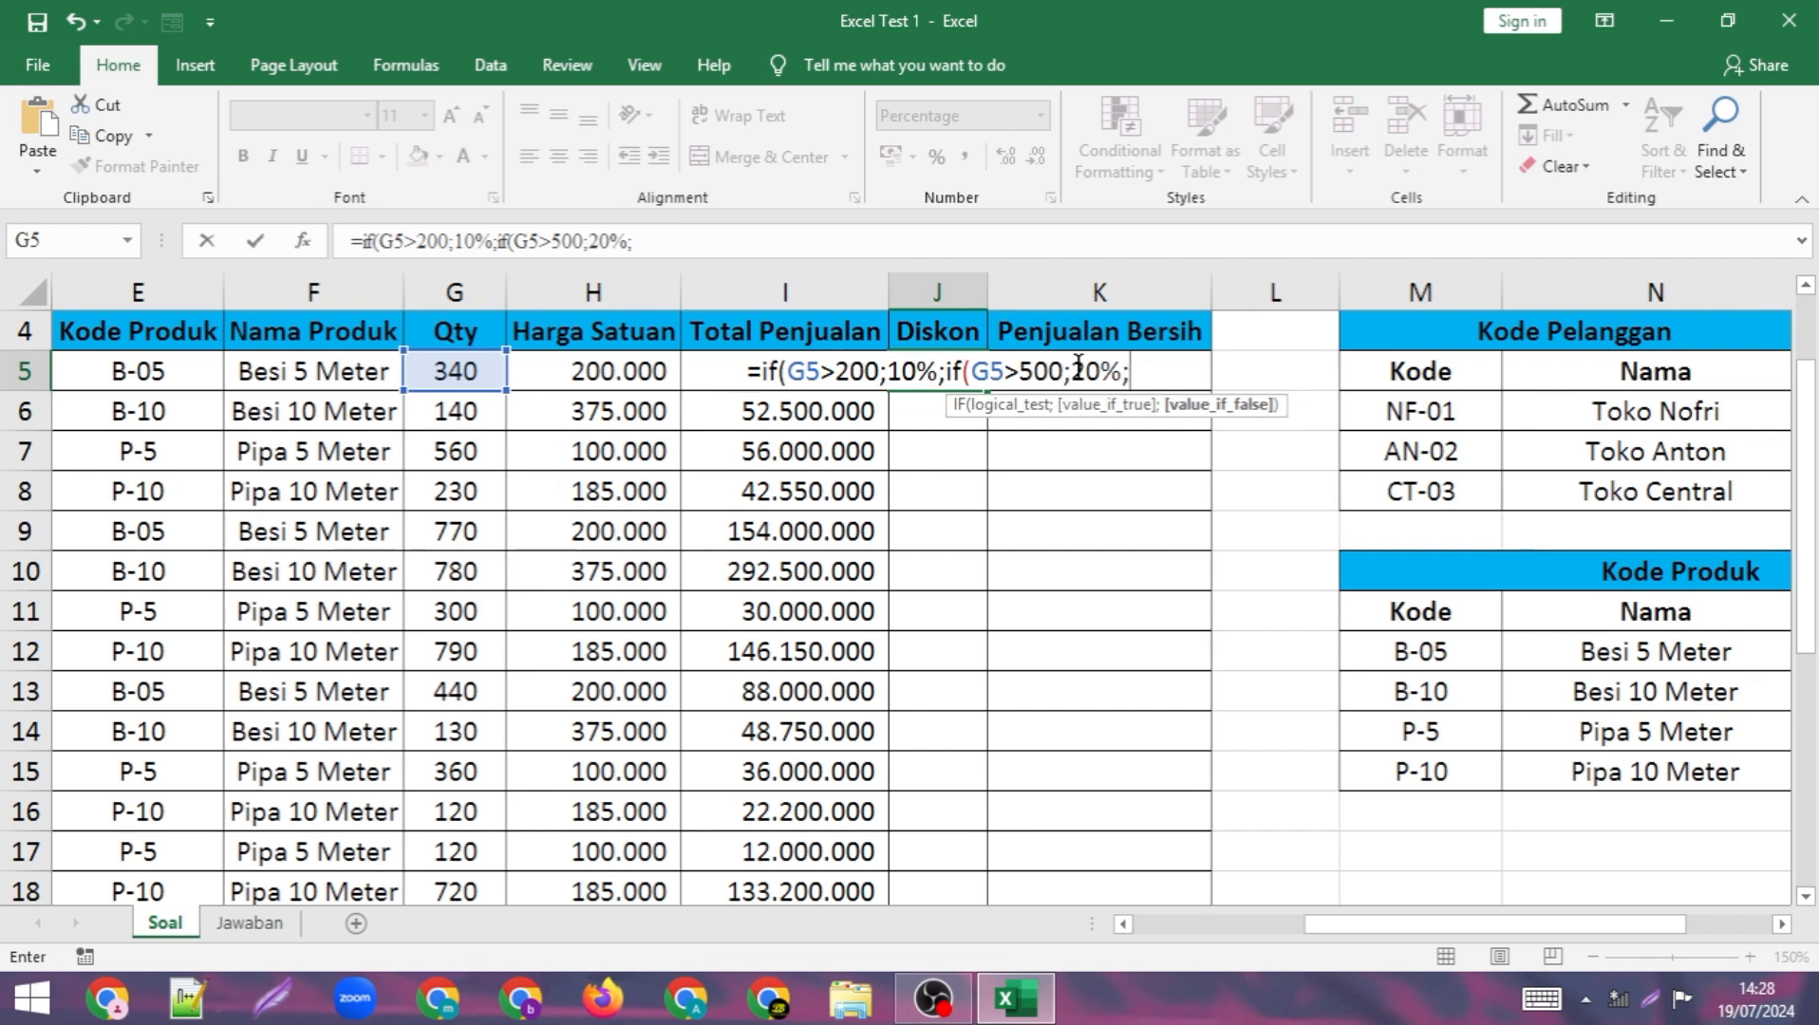
{"action": "type", "text": "0"}
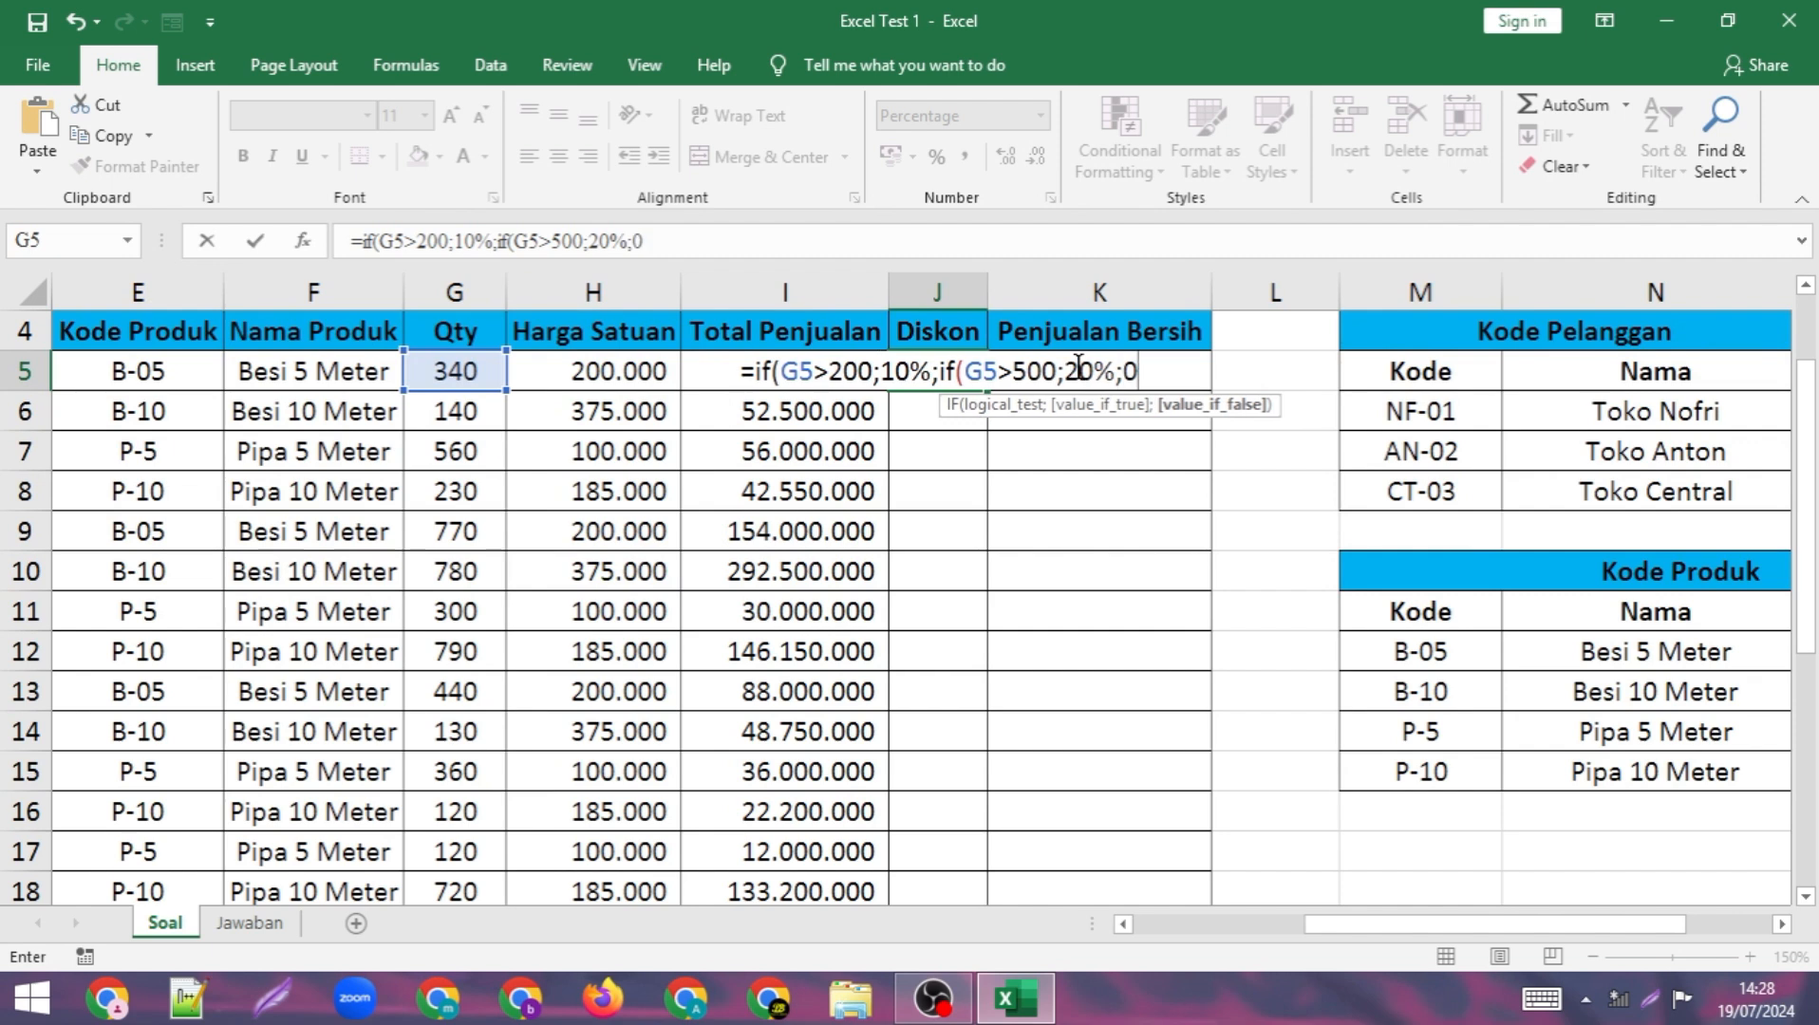
{"action": "type", "text": "))"}
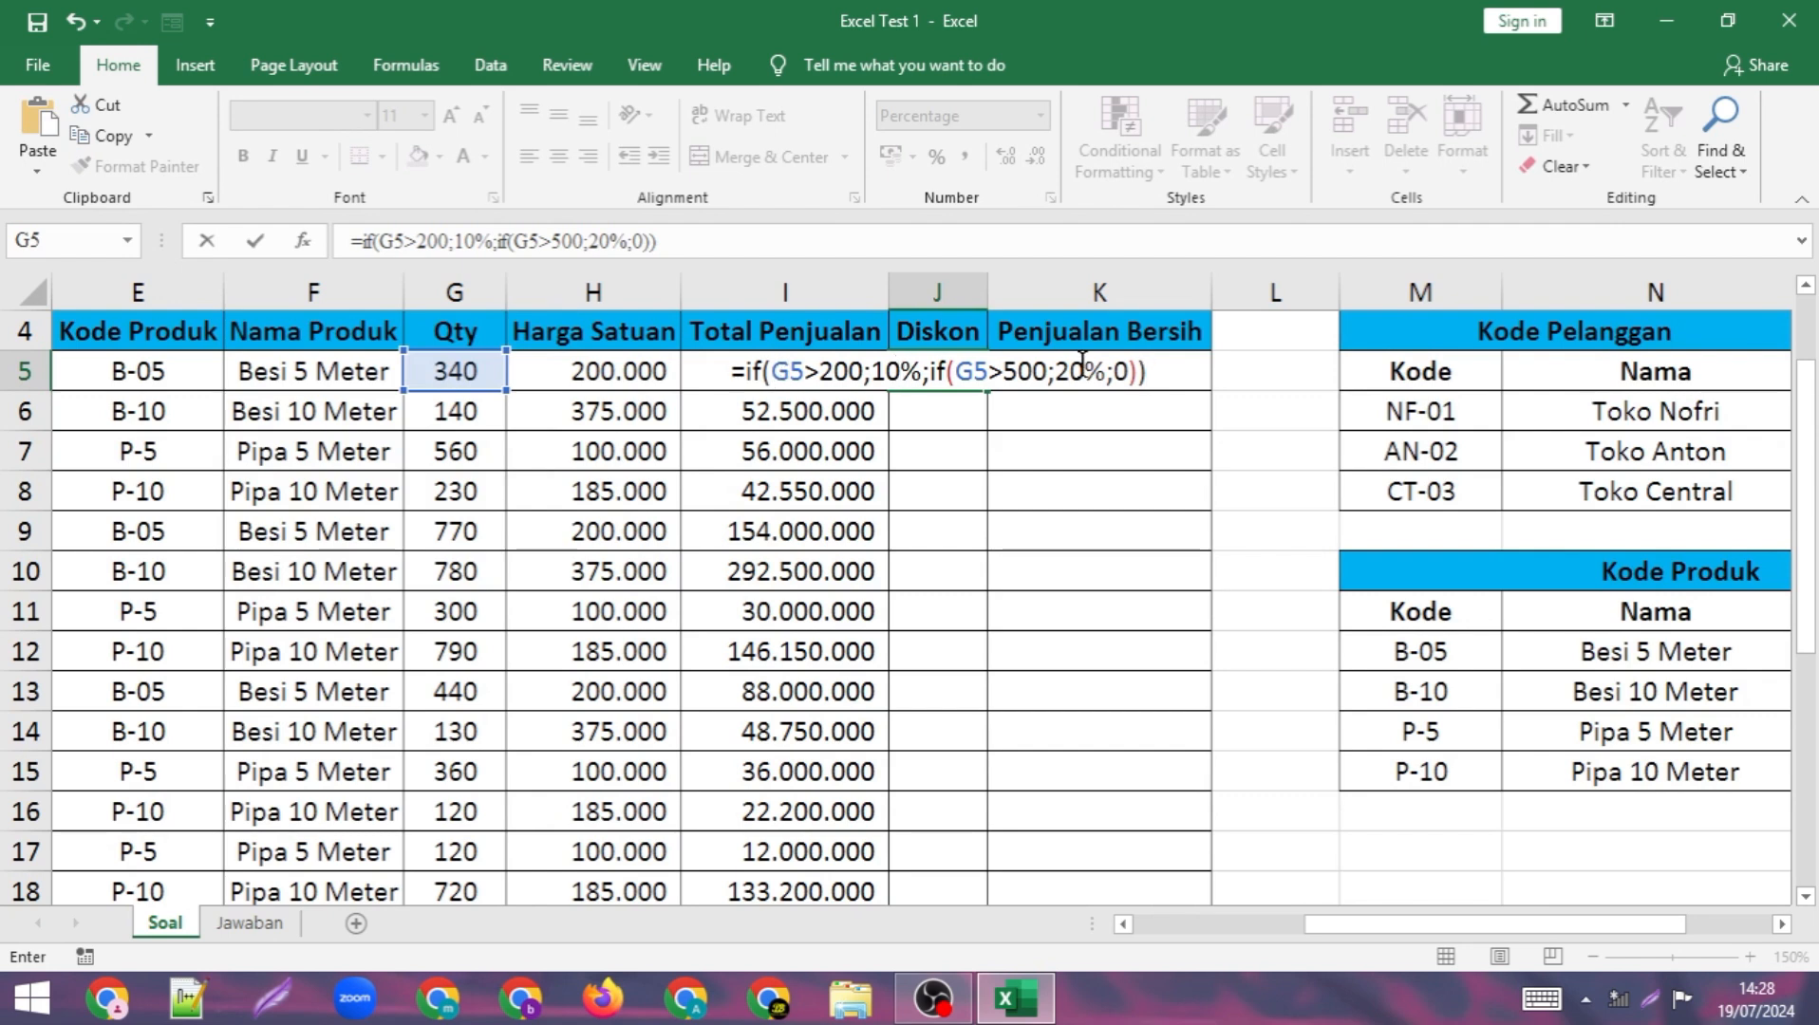
{"action": "key", "text": "Return"}
- Fill the J5 IF formula down the Diskon column to row 19 and format the percentages without decimals
{"action": "left_click", "coordinate": [971, 378]}
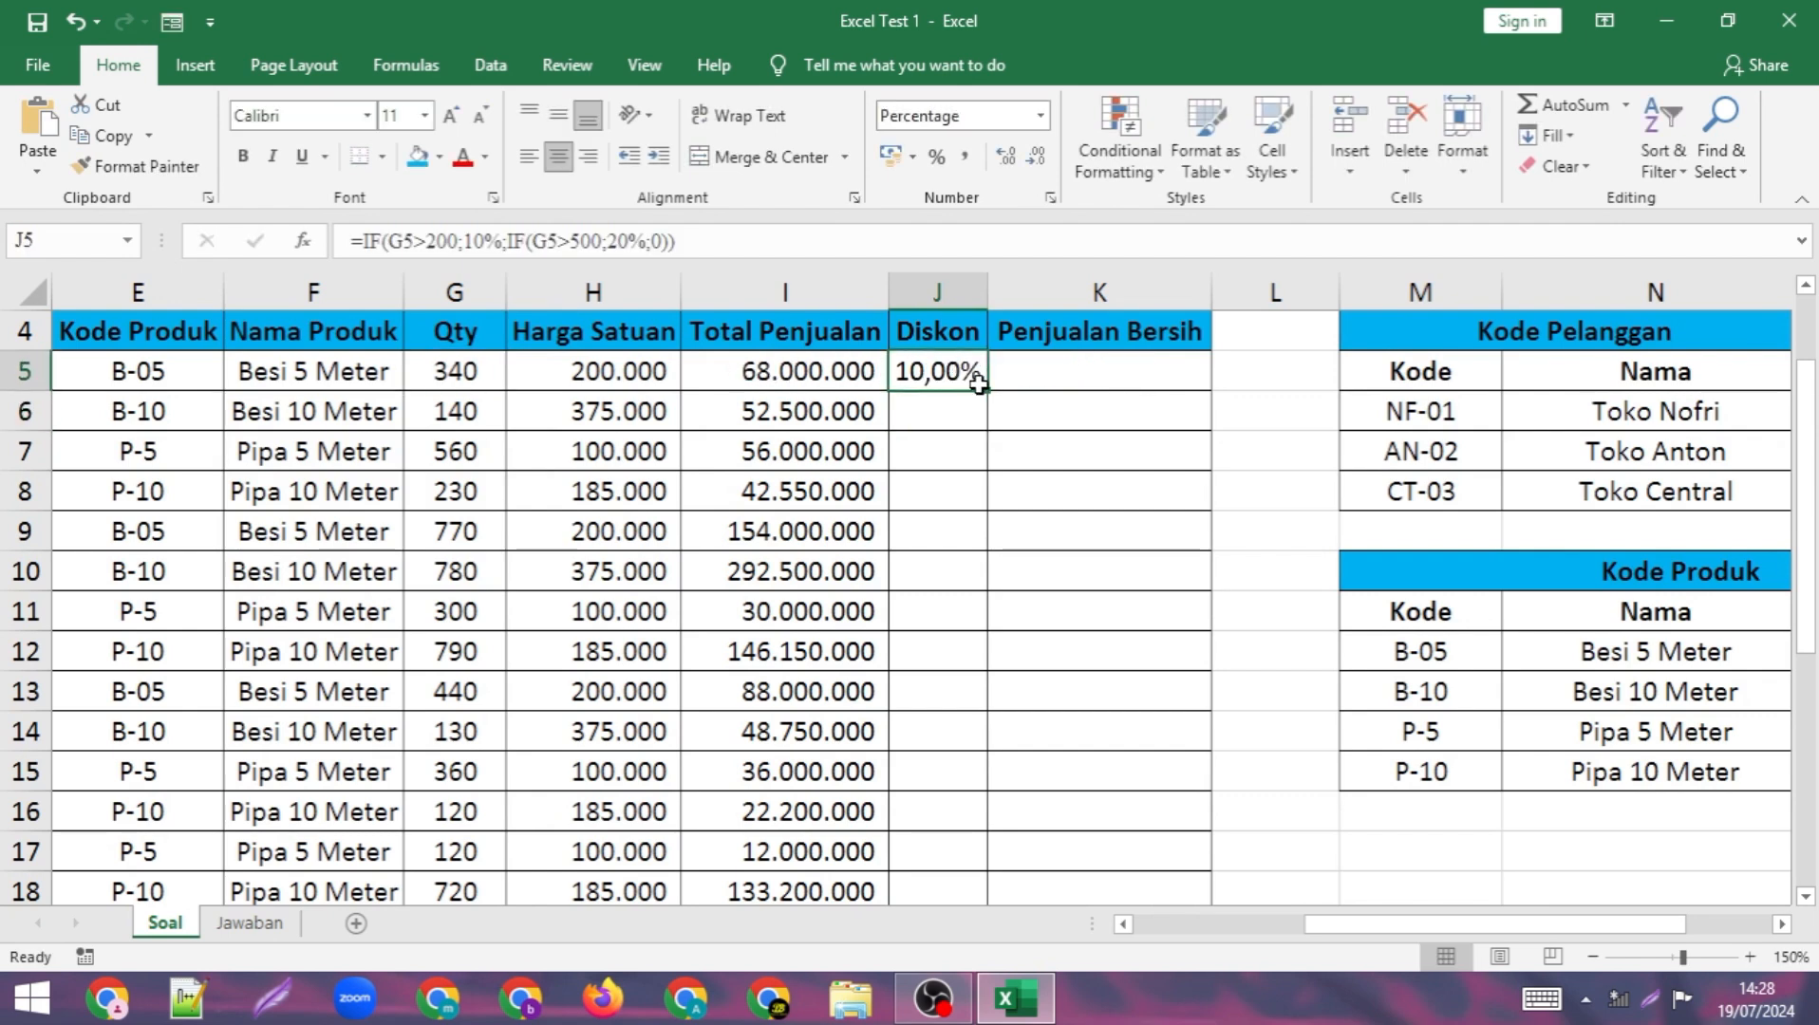
{"action": "left_click_drag", "start_coordinate": [990, 389], "coordinate": [956, 853]}
{"action": "scroll", "coordinate": [949, 560], "scroll_direction": "up", "scroll_amount": 2}
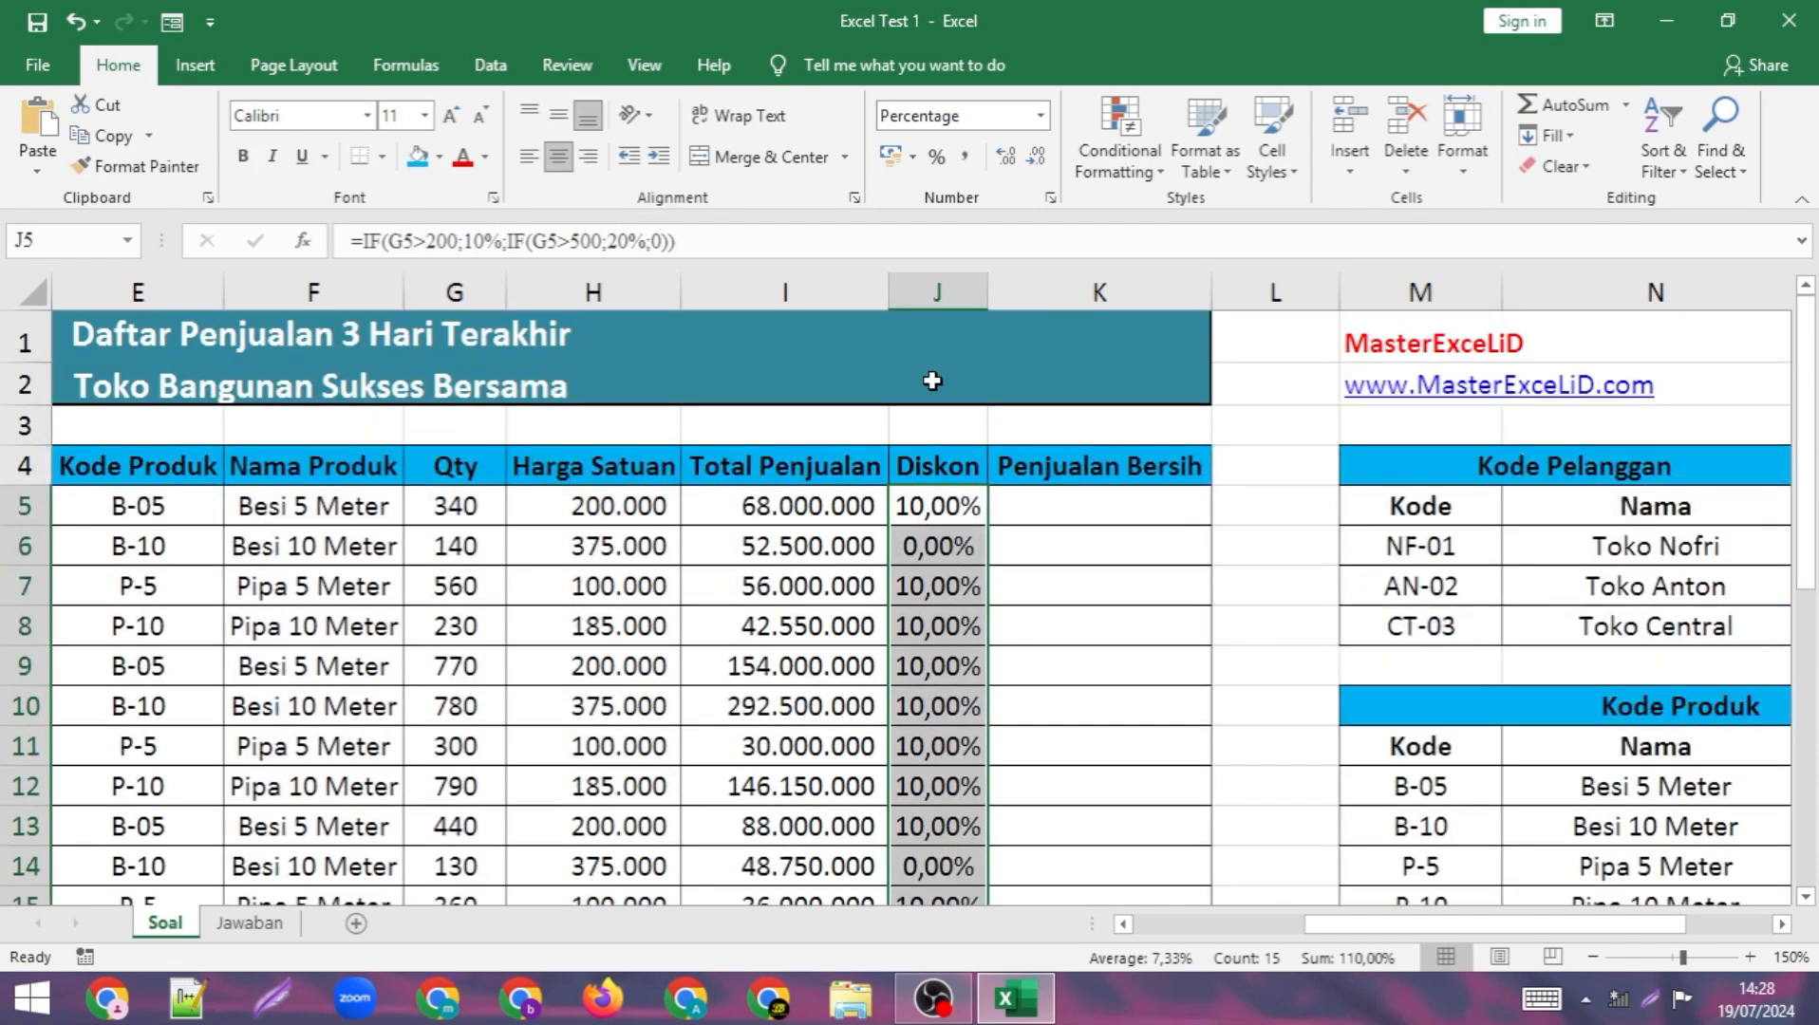
{"action": "left_click", "coordinate": [1034, 157]}
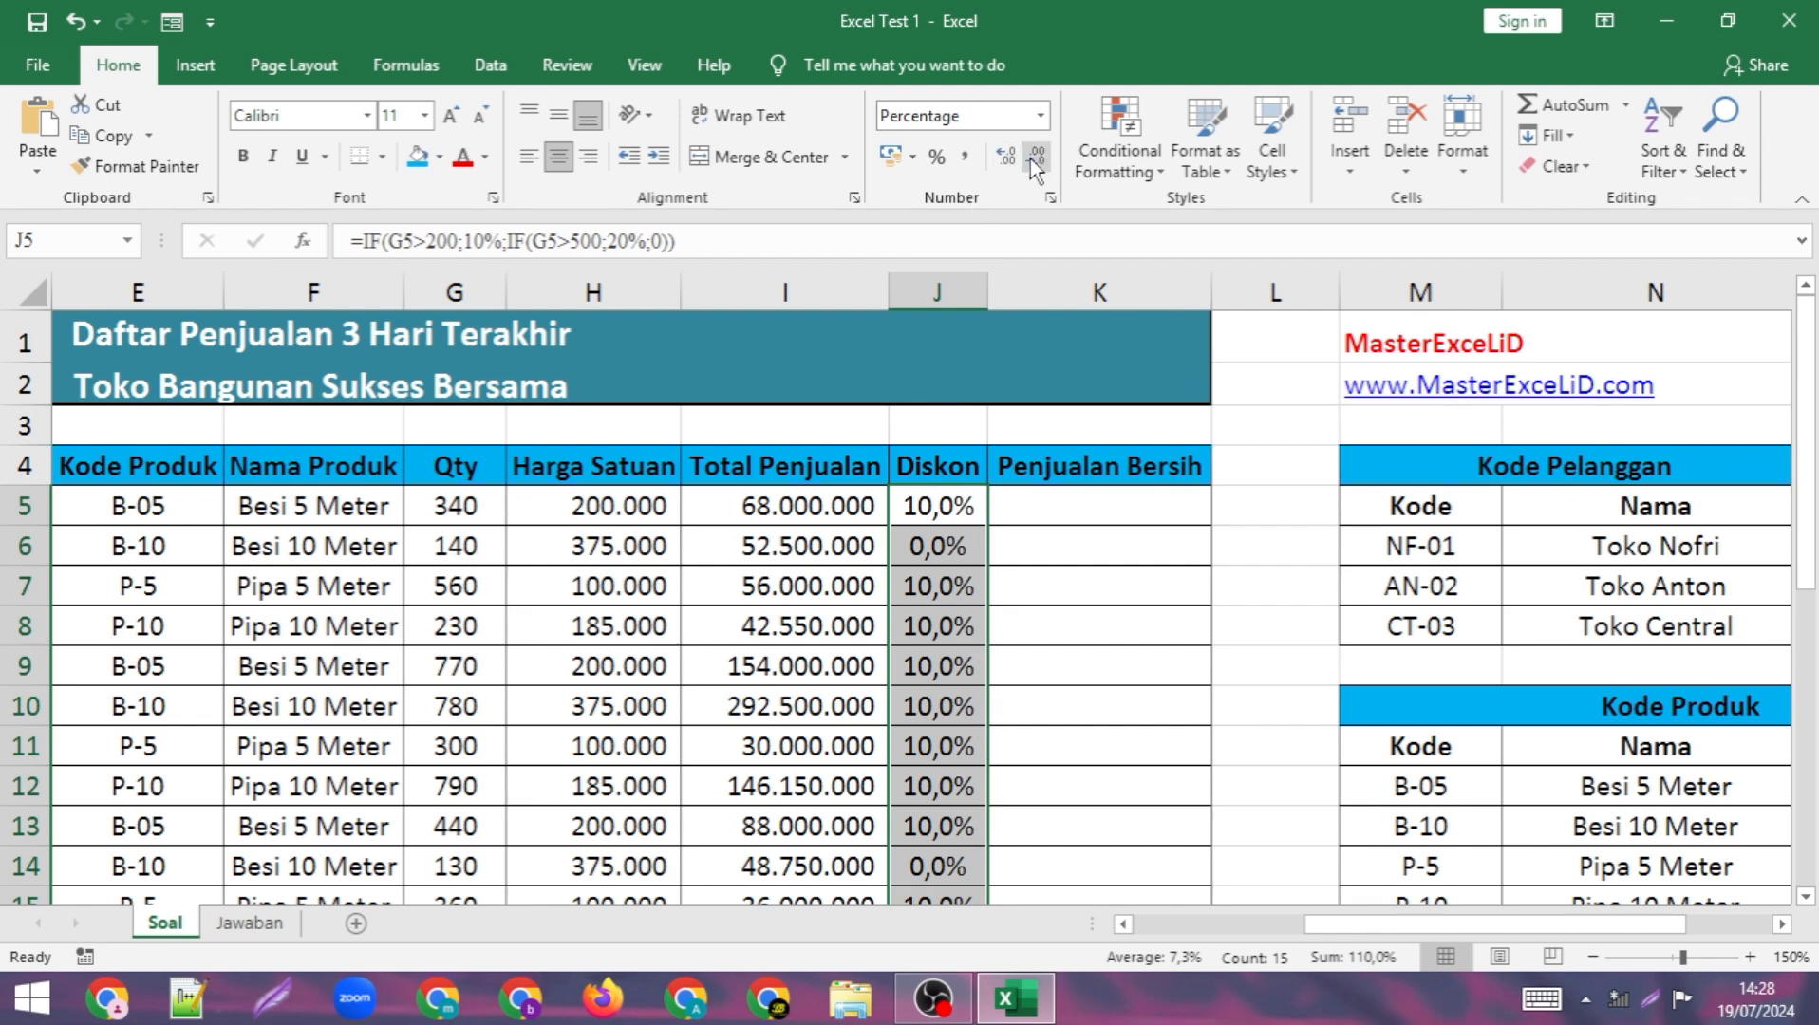
{"action": "left_click", "coordinate": [1030, 159]}
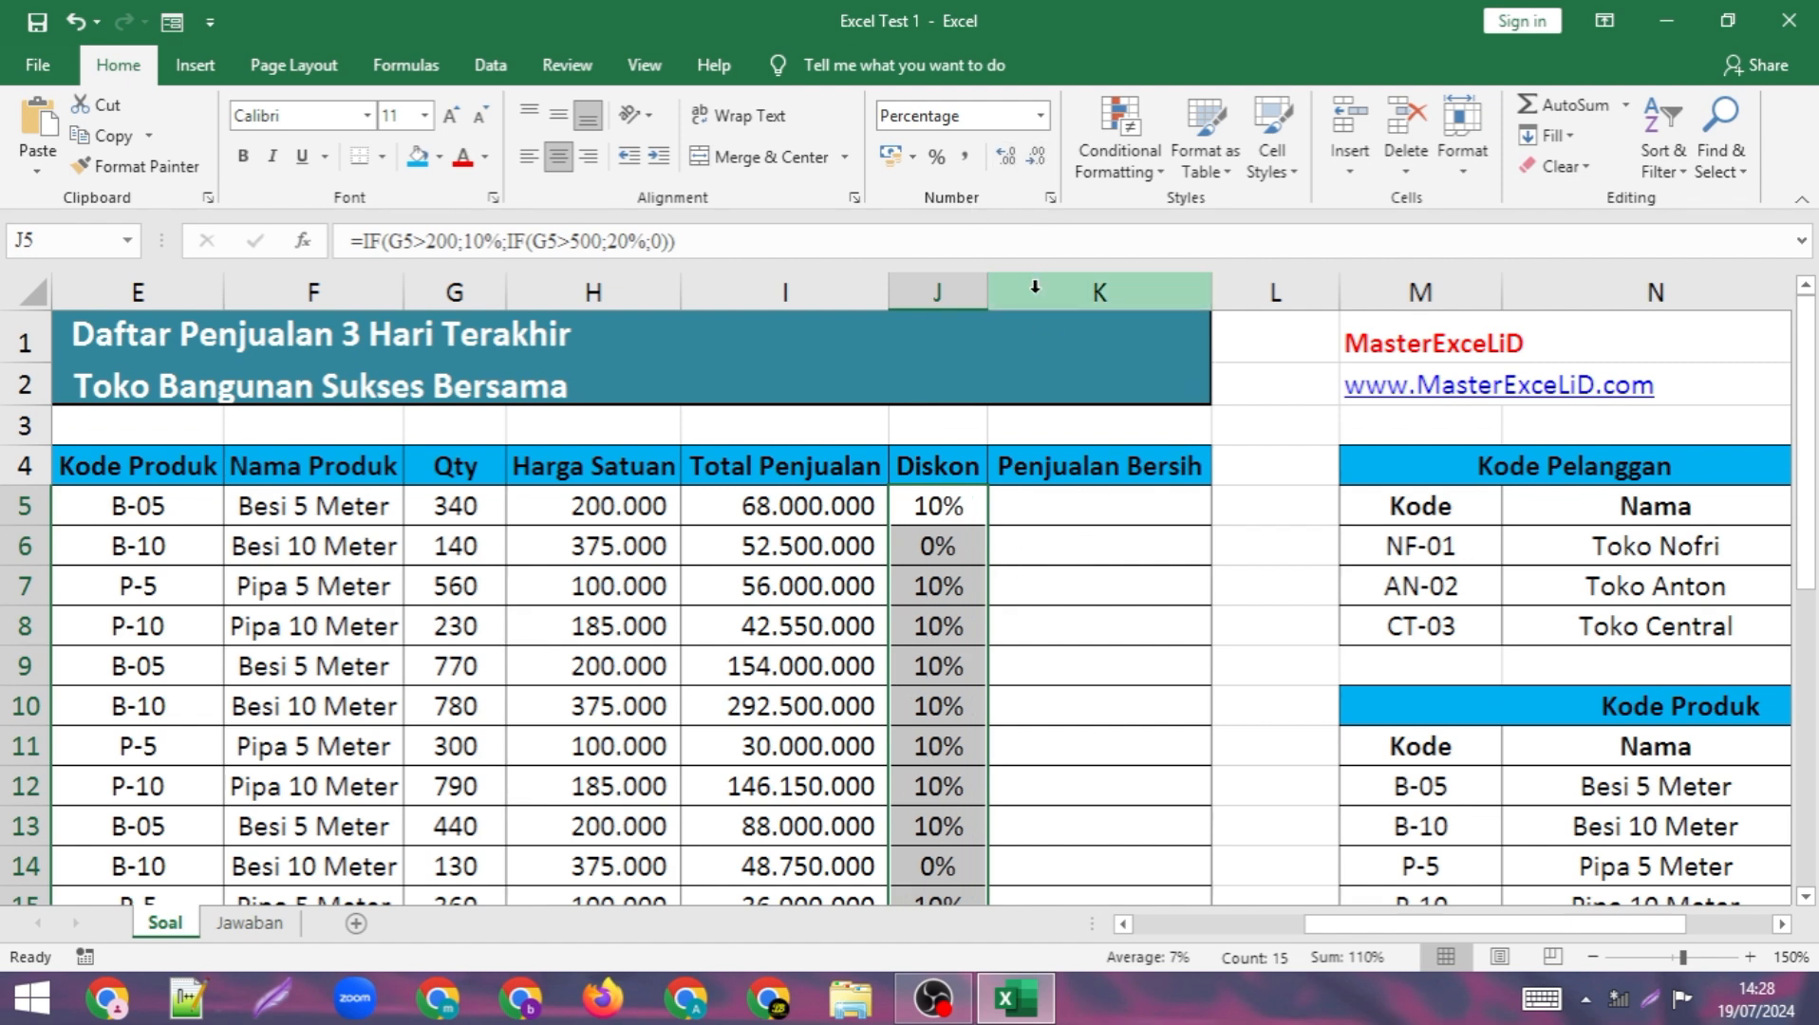
- Check the Diskon percentages against the Qty values and the discount rule in question 3
{"action": "left_click", "coordinate": [1057, 581]}
{"action": "scroll", "coordinate": [1047, 568], "scroll_direction": "down", "scroll_amount": 1}
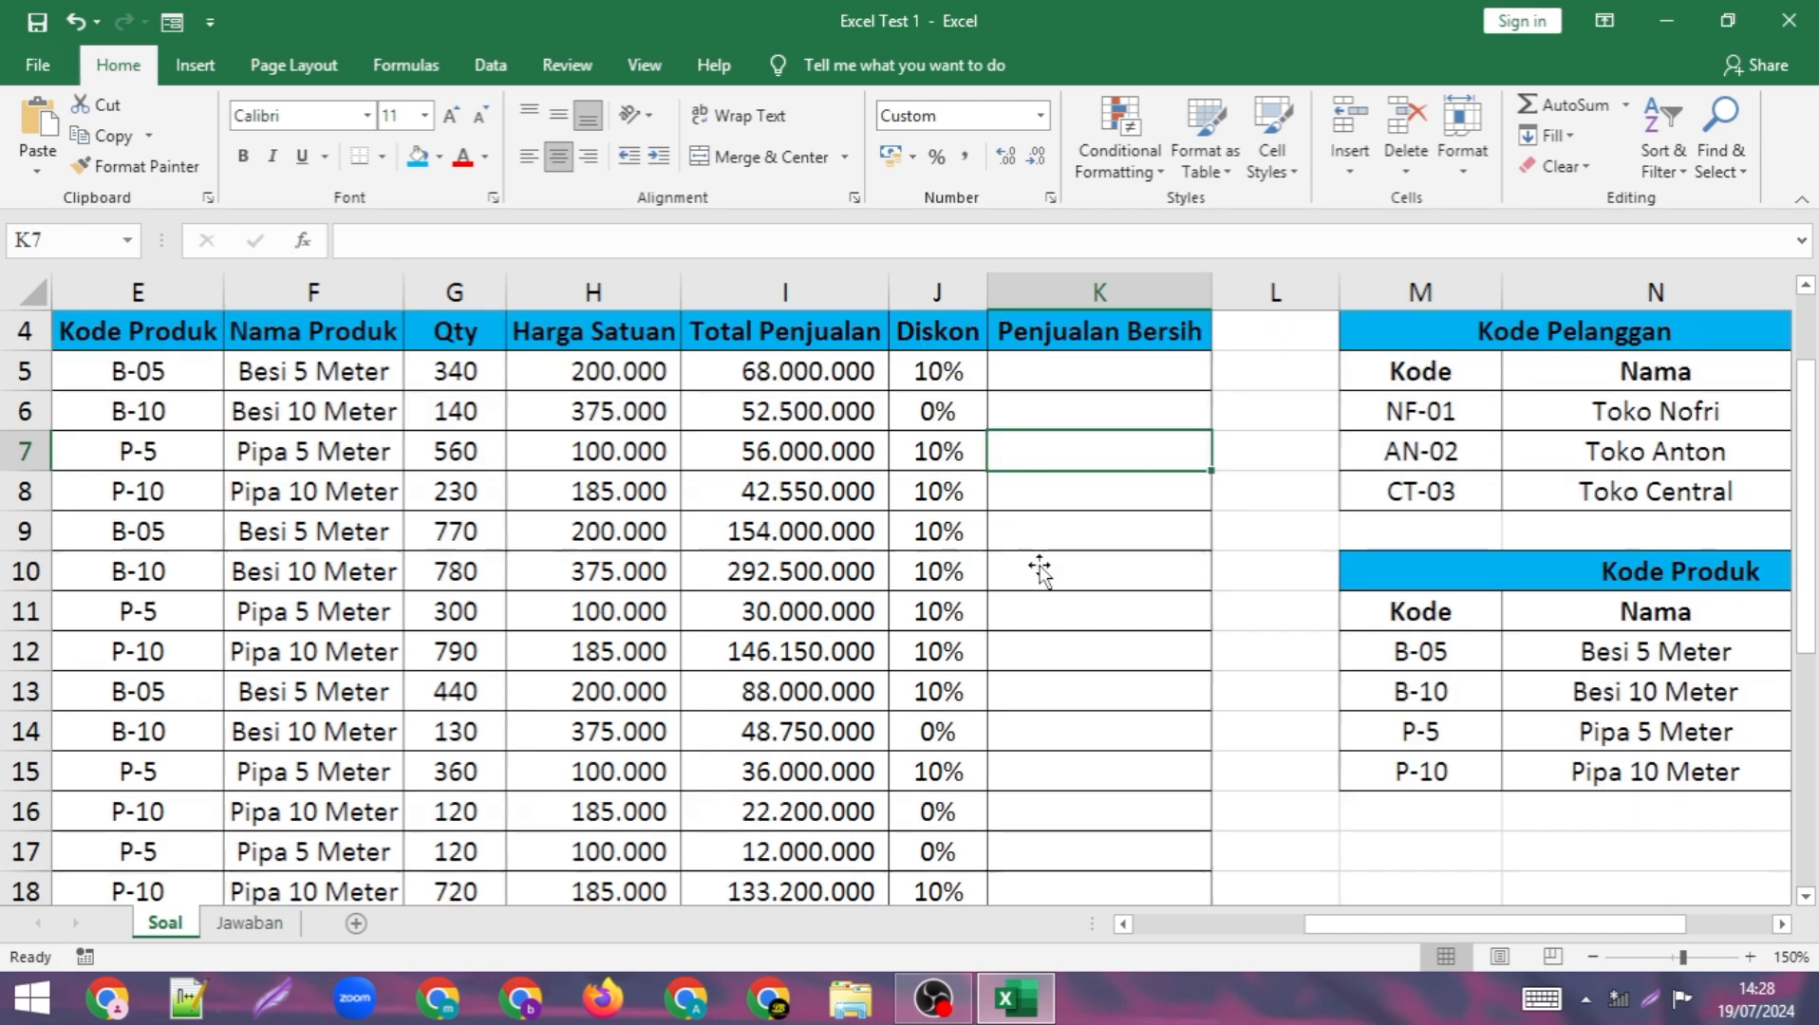
{"action": "scroll", "coordinate": [1039, 572], "scroll_direction": "down", "scroll_amount": 2}
{"action": "scroll", "coordinate": [975, 501], "scroll_direction": "up", "scroll_amount": 2}
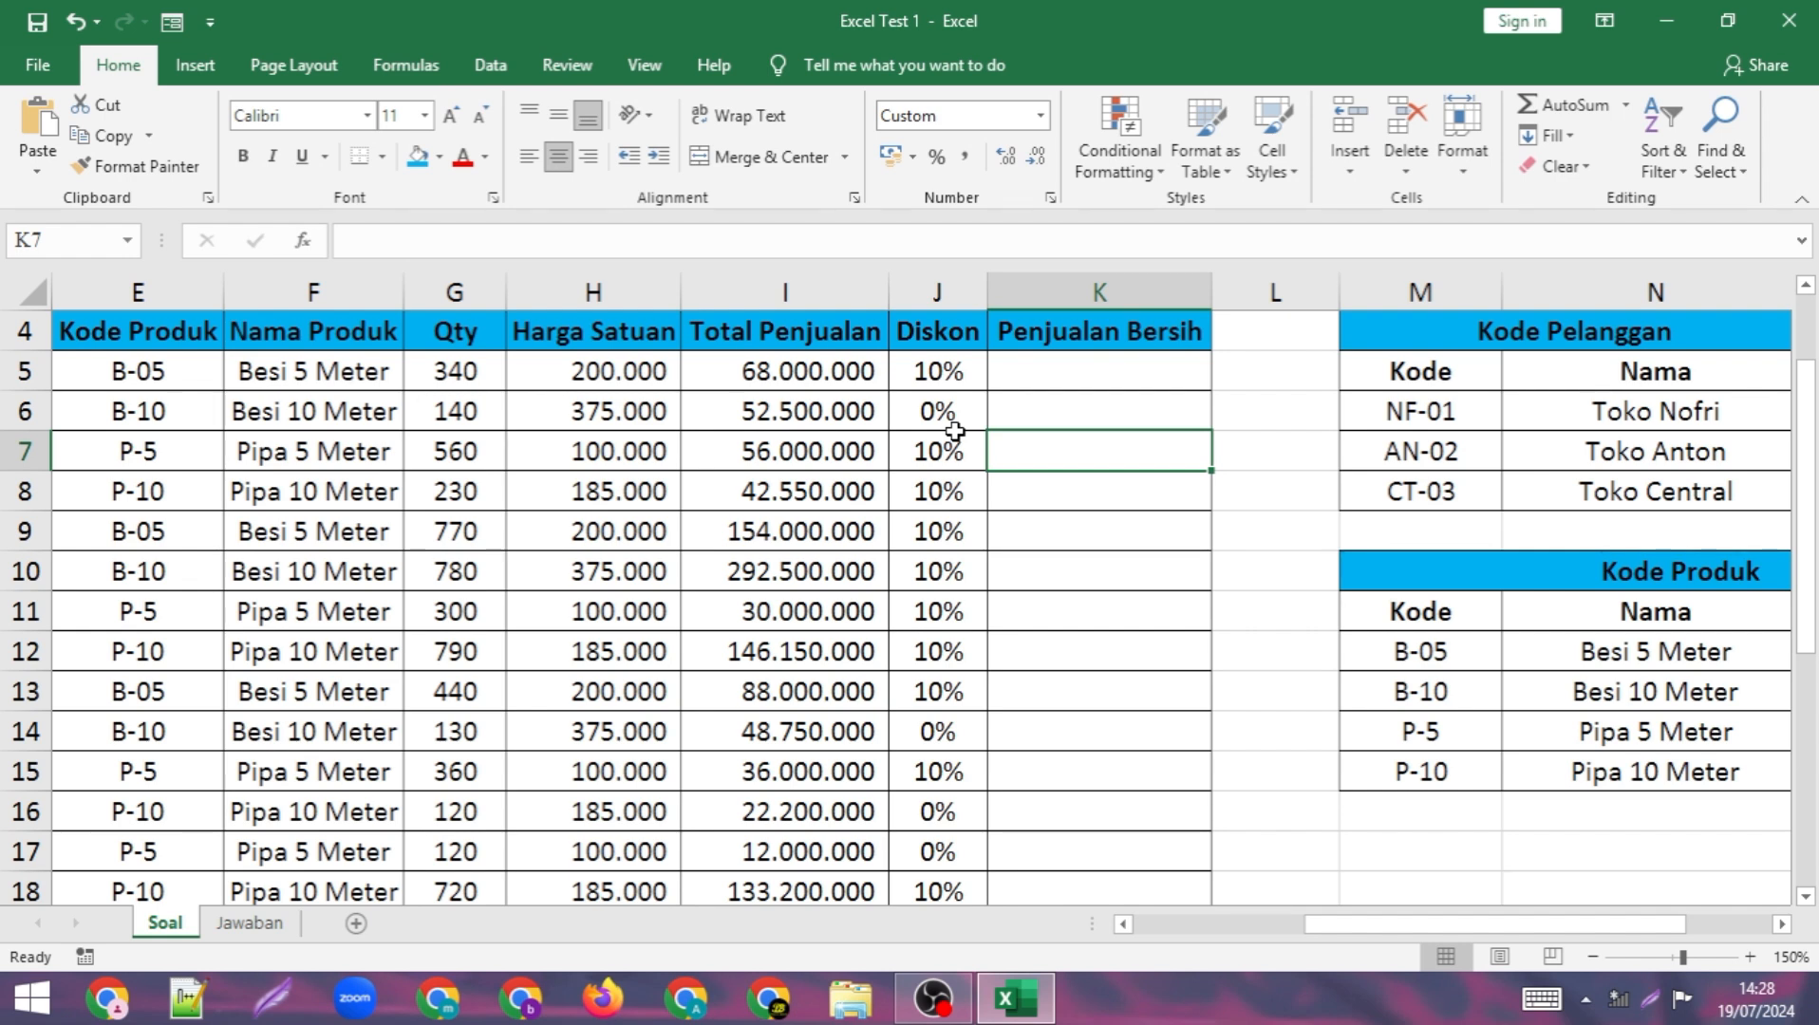
{"action": "left_click", "coordinate": [468, 453]}
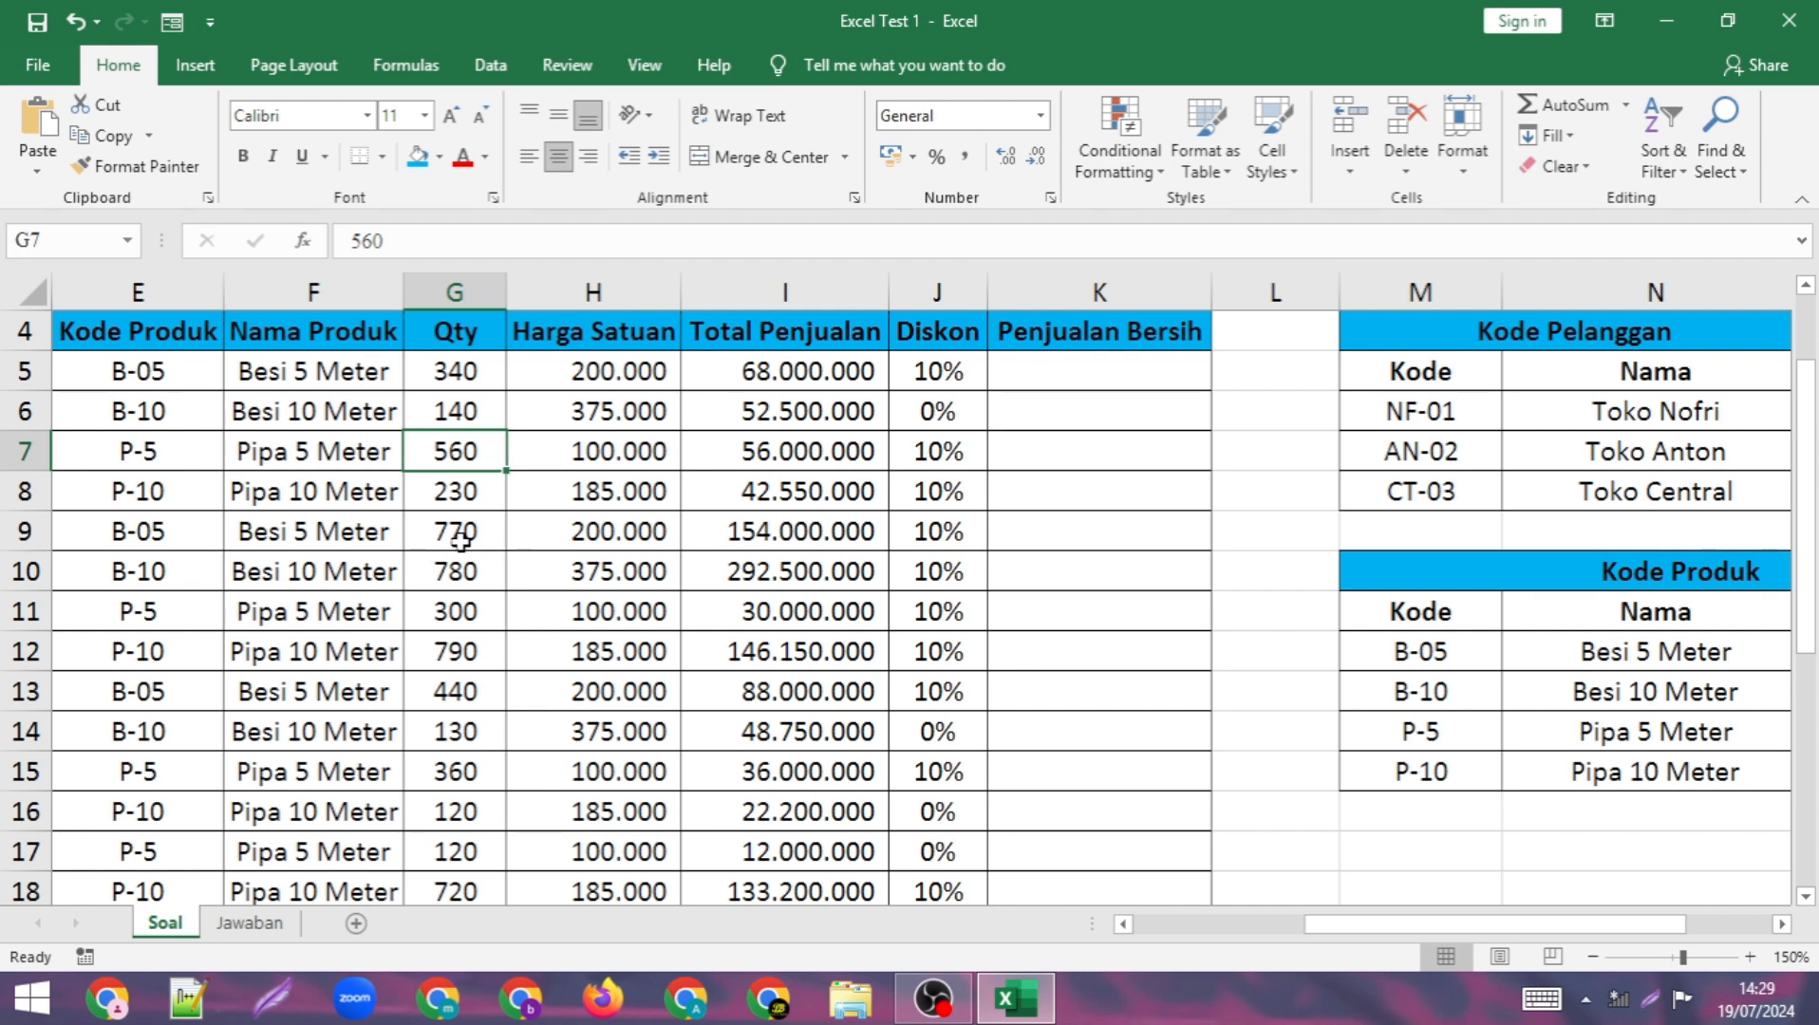
- Change the outer IF in J5 to test G5>500 and return 20% if true
{"action": "left_click", "coordinate": [938, 372]}
{"action": "double_click", "coordinate": [933, 371]}
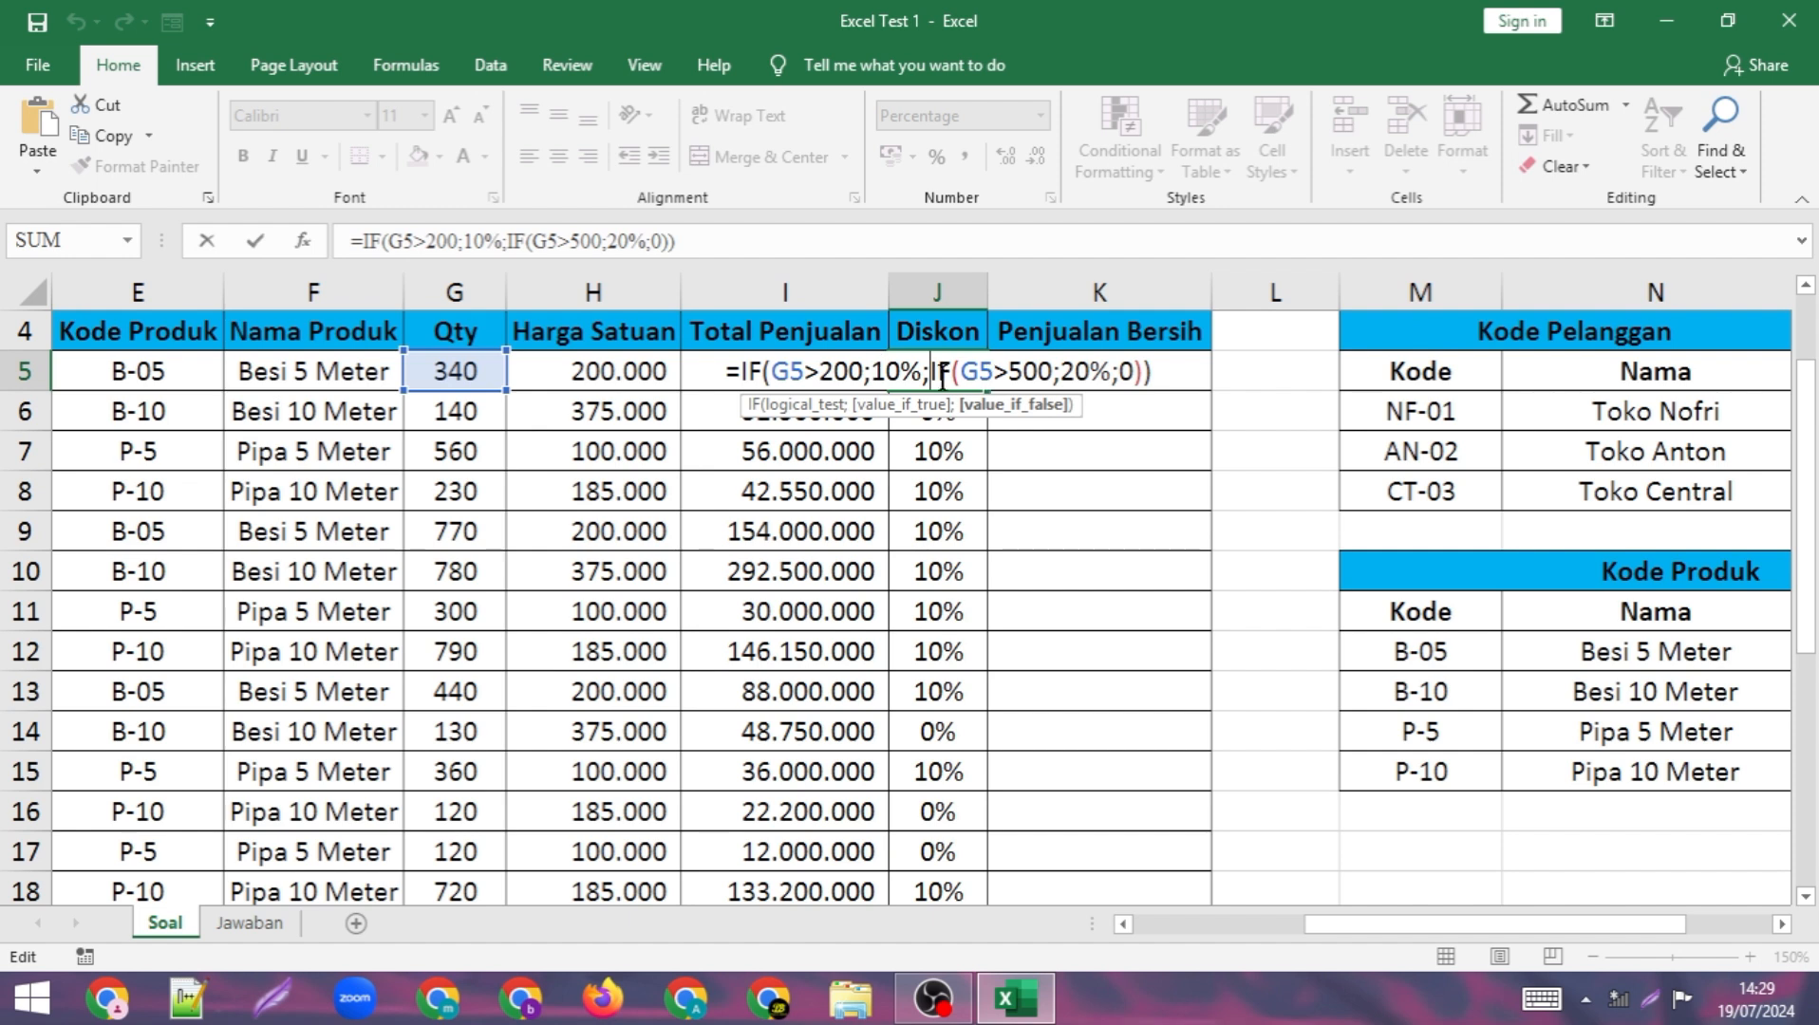
{"action": "left_click", "coordinate": [862, 380]}
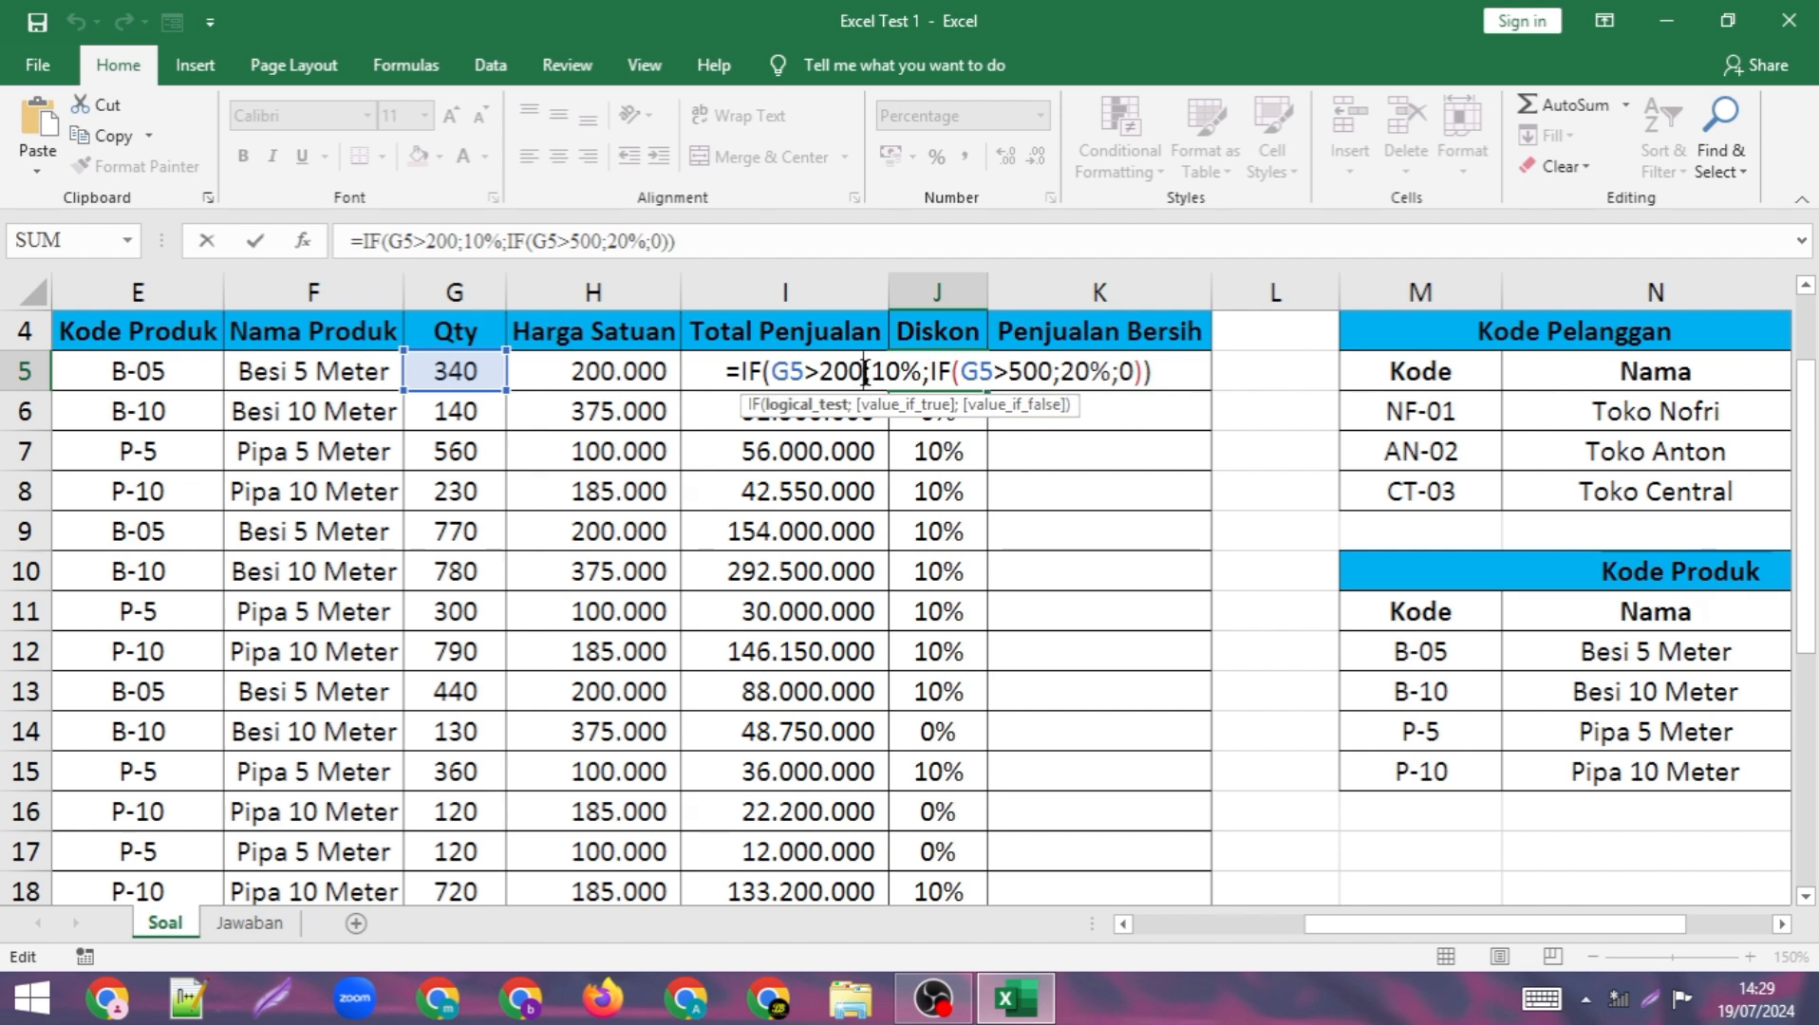
{"action": "key", "text": "BackSpace"}
{"action": "key", "text": "BackSpace"}
{"action": "key", "text": "BackSpace"}
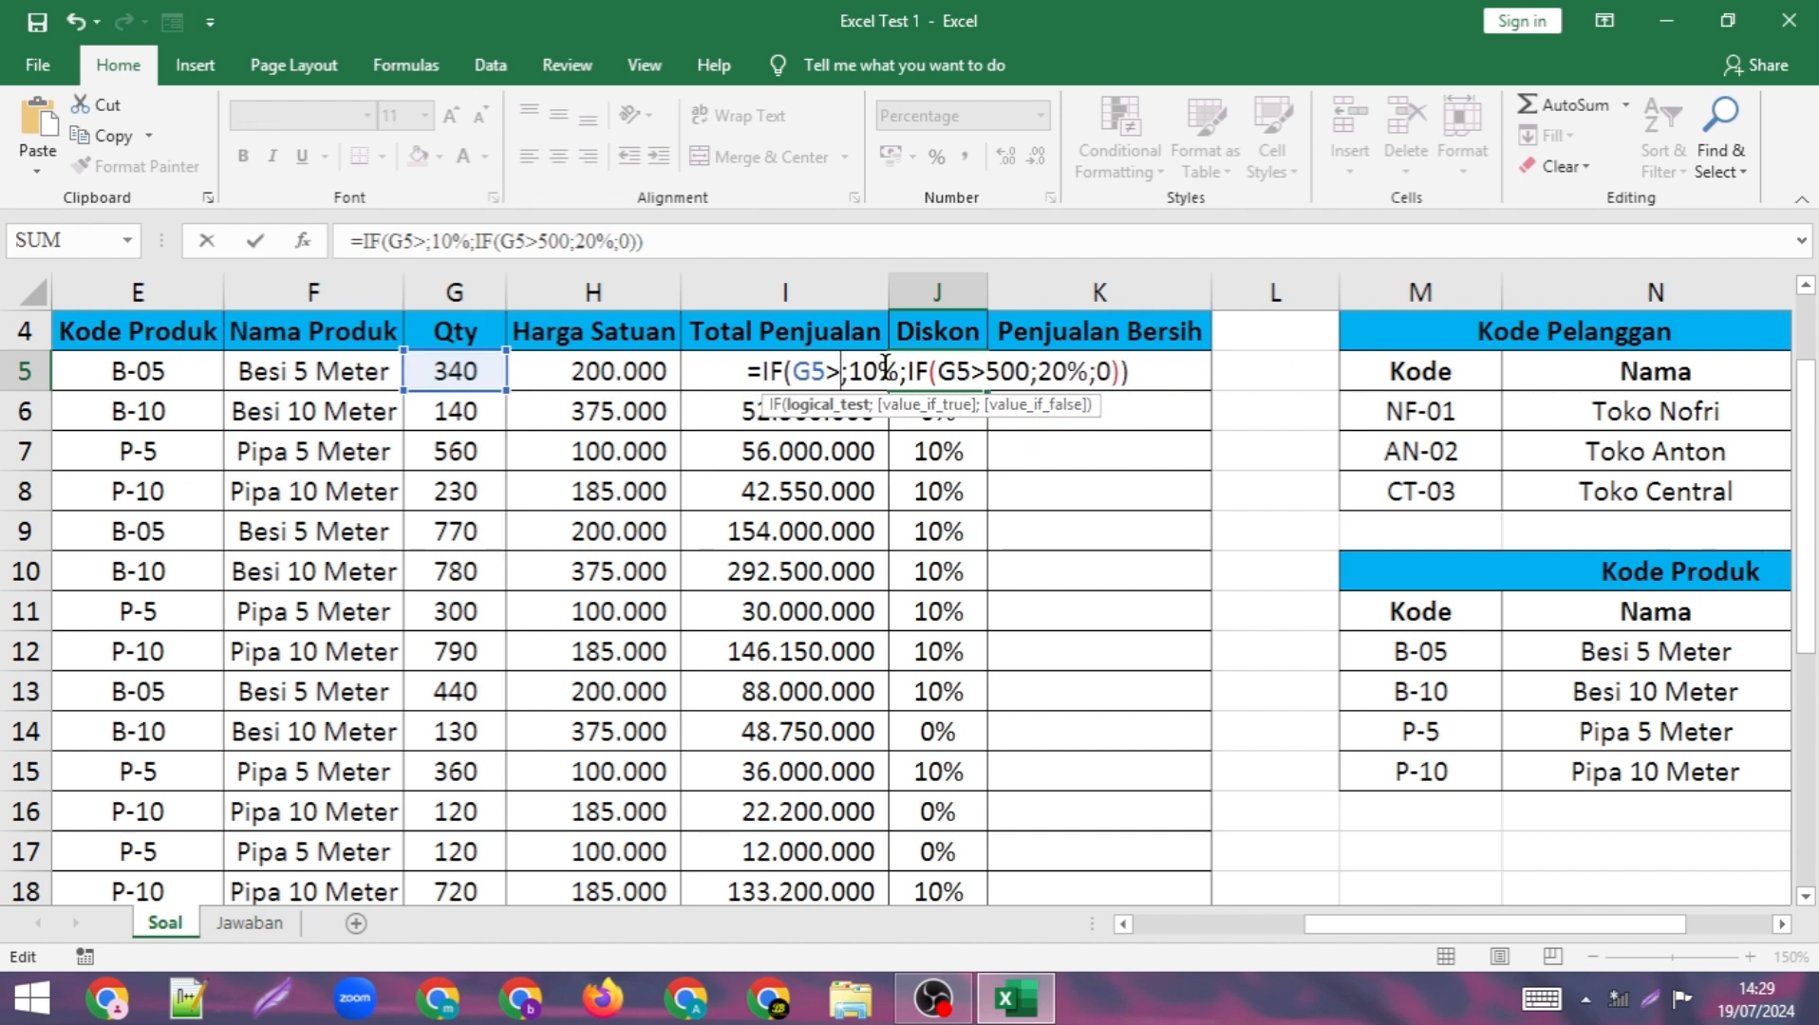
{"action": "type", "text": "500"}
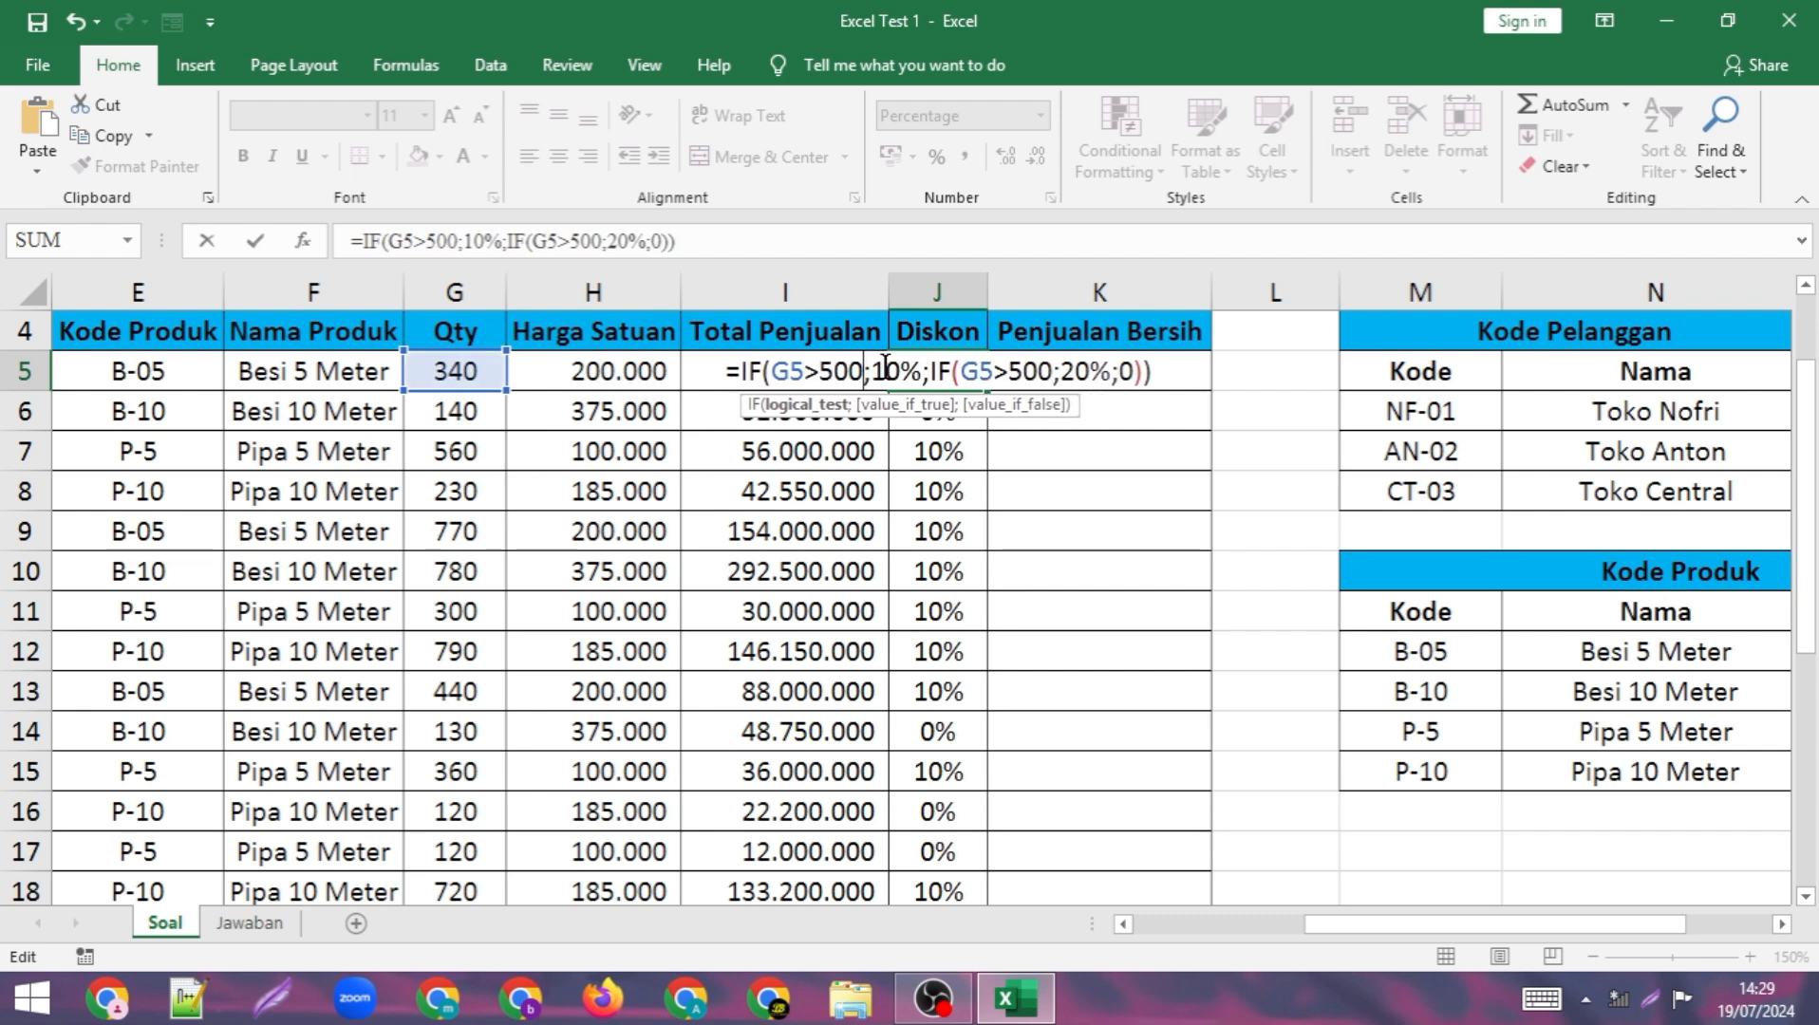
{"action": "left_click", "coordinate": [885, 366]}
{"action": "key", "text": "BackSpace"}
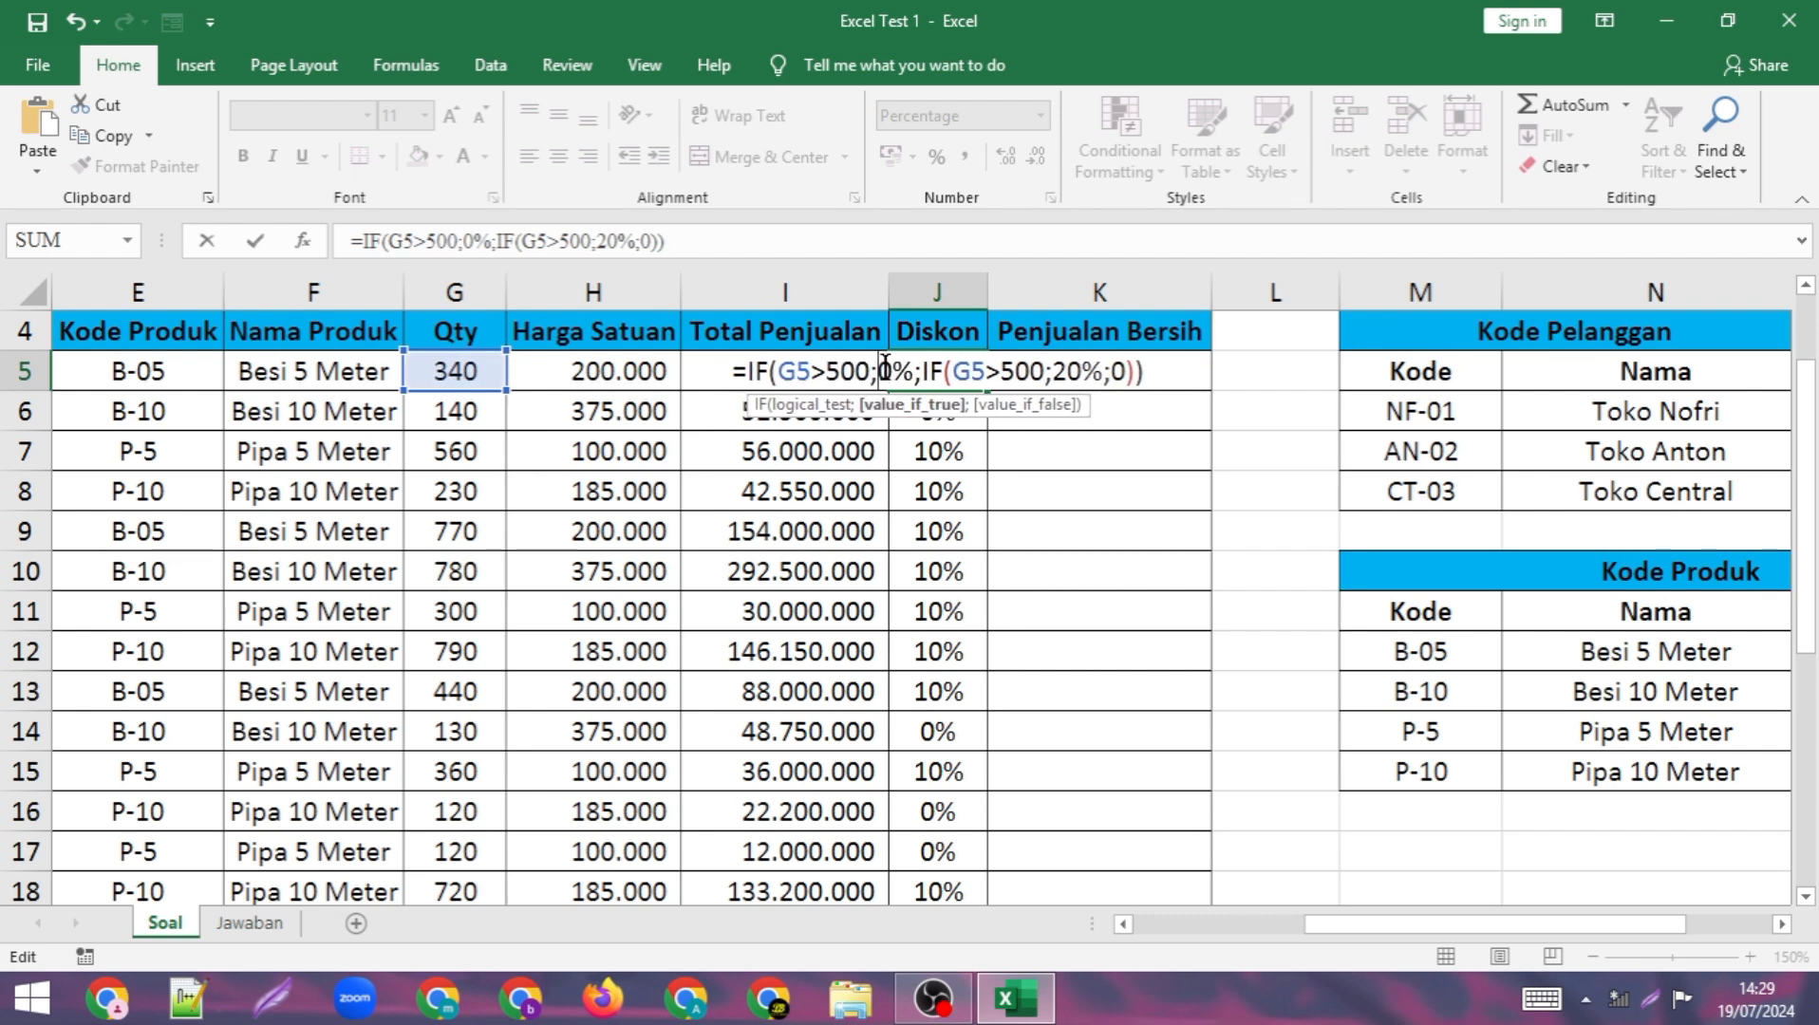
{"action": "type", "text": "2"}
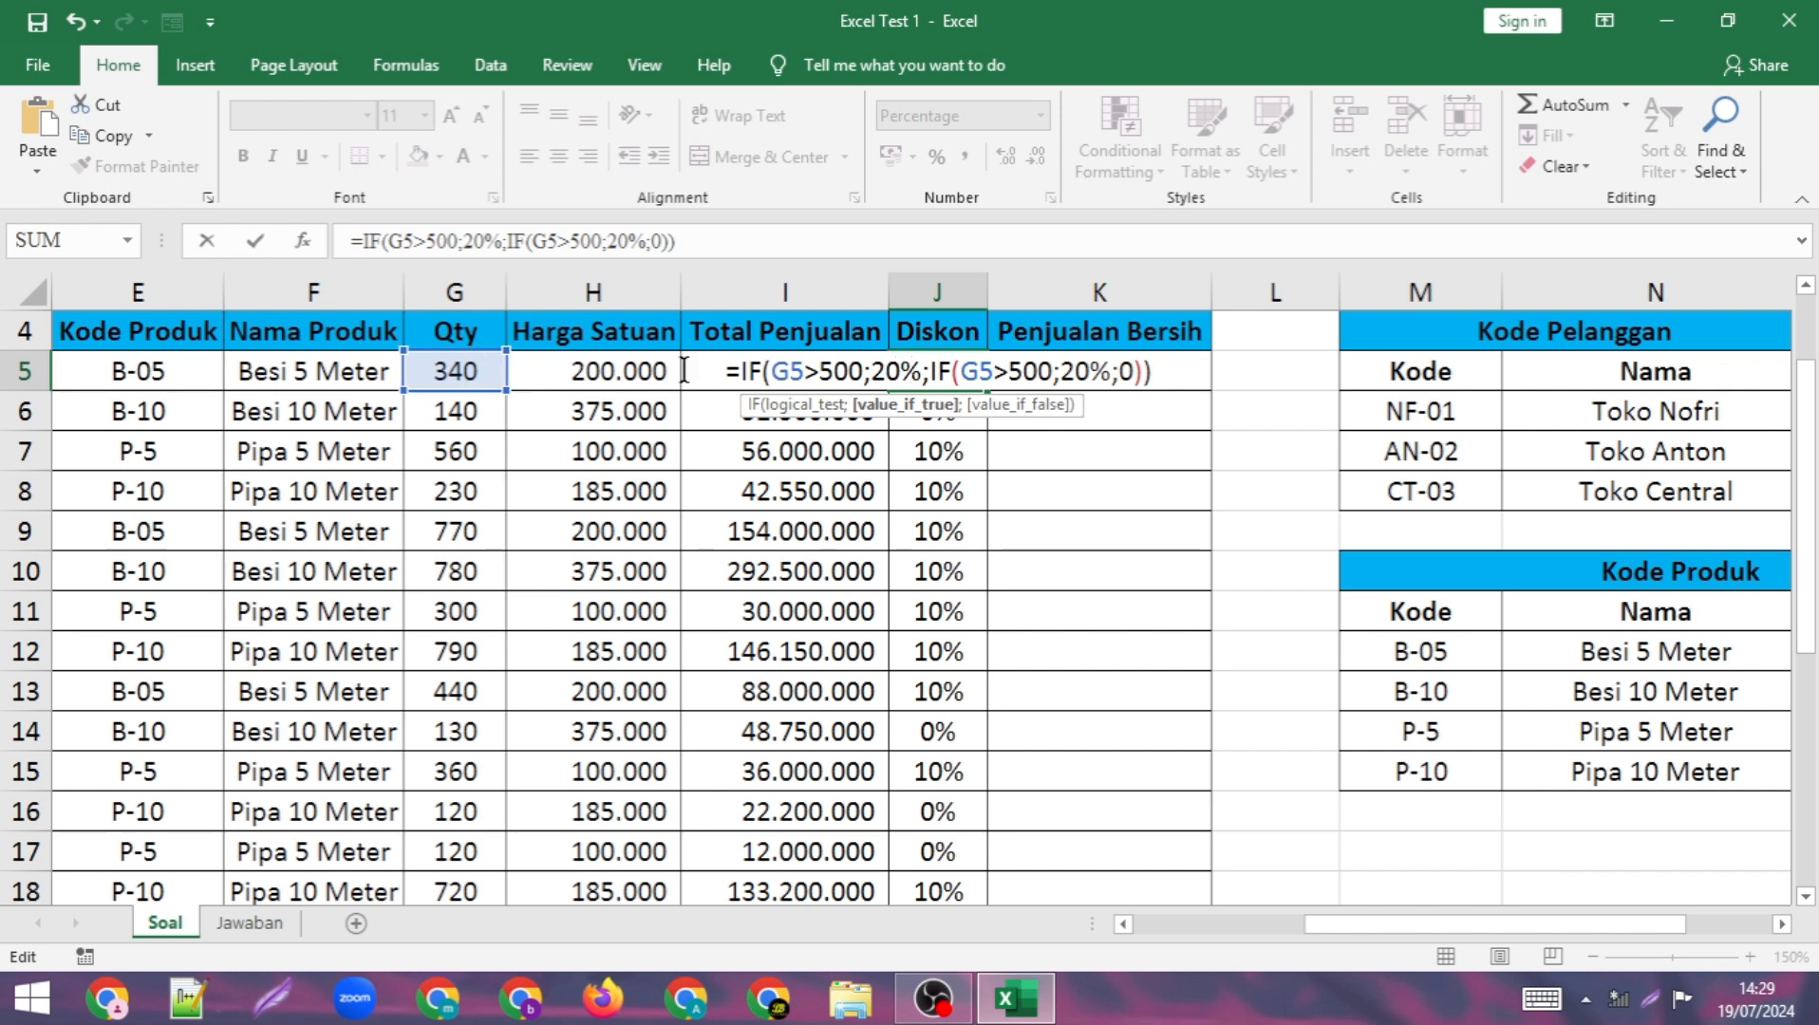
- Change the nested IF in J5 to test G5>200 and return 10% if true
{"action": "left_click", "coordinate": [1051, 366]}
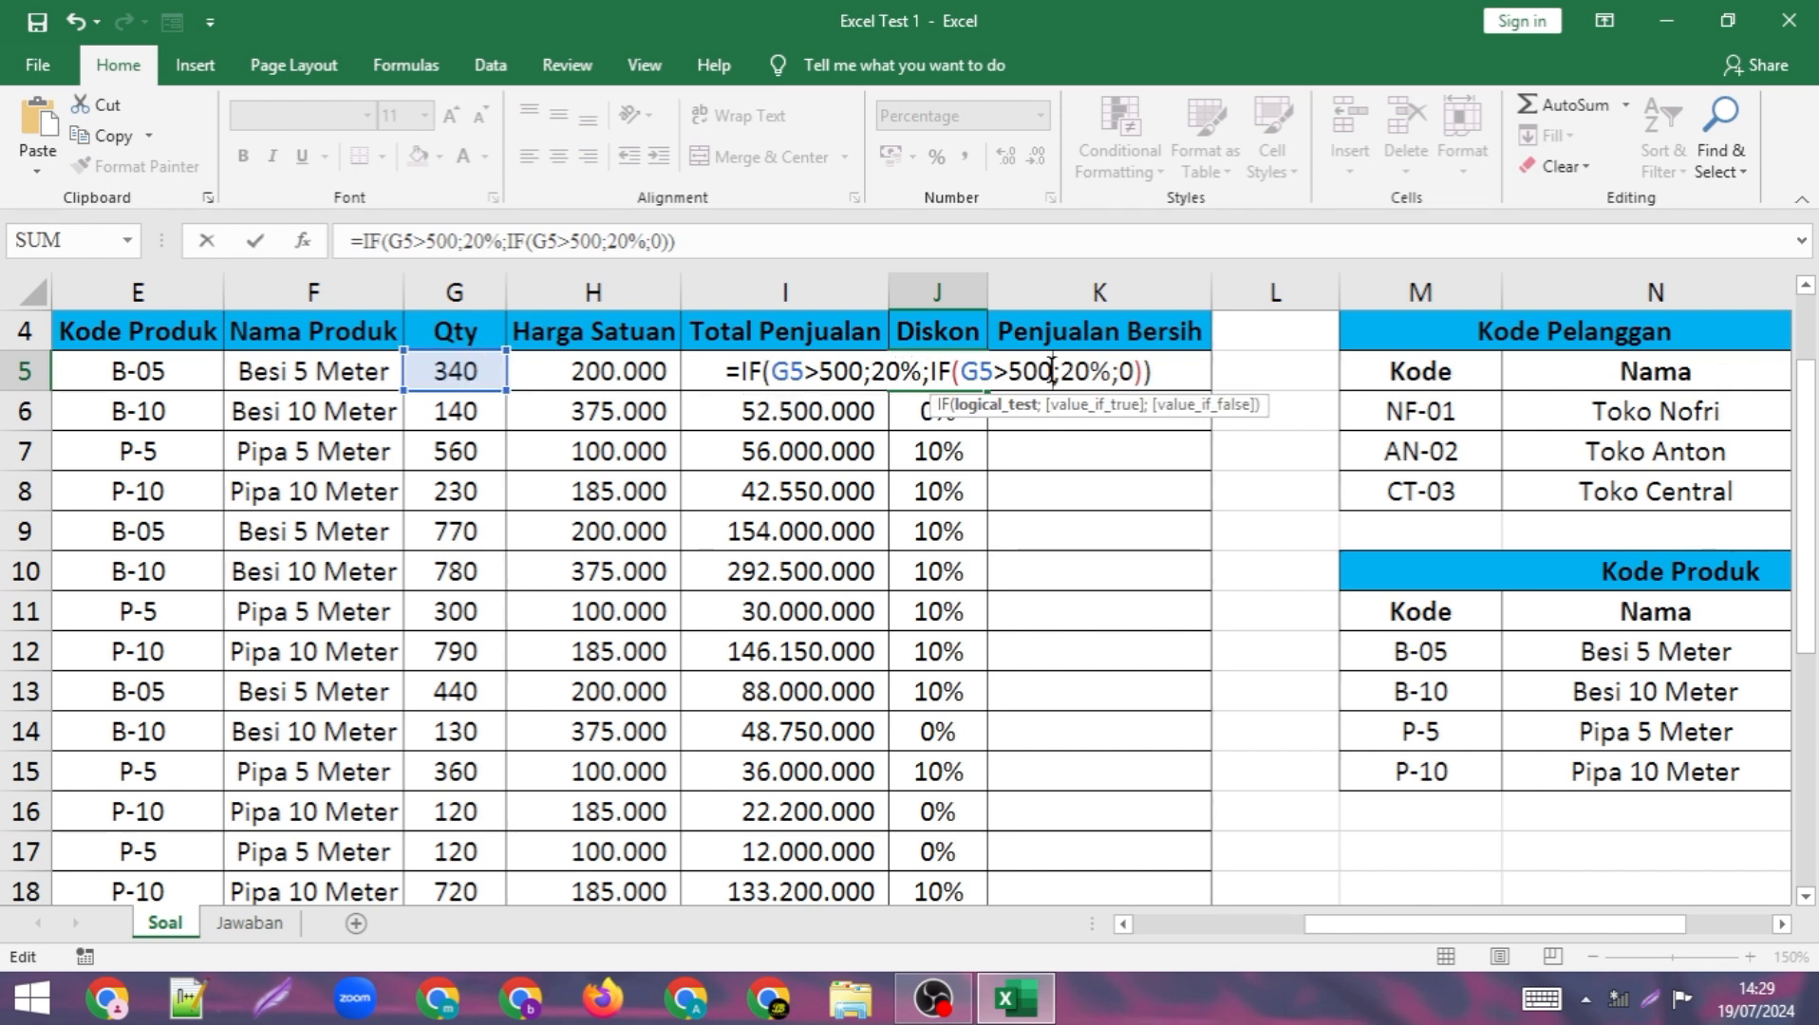
{"action": "key", "text": "BackSpace"}
{"action": "key", "text": "BackSpace"}
{"action": "key", "text": "BackSpace"}
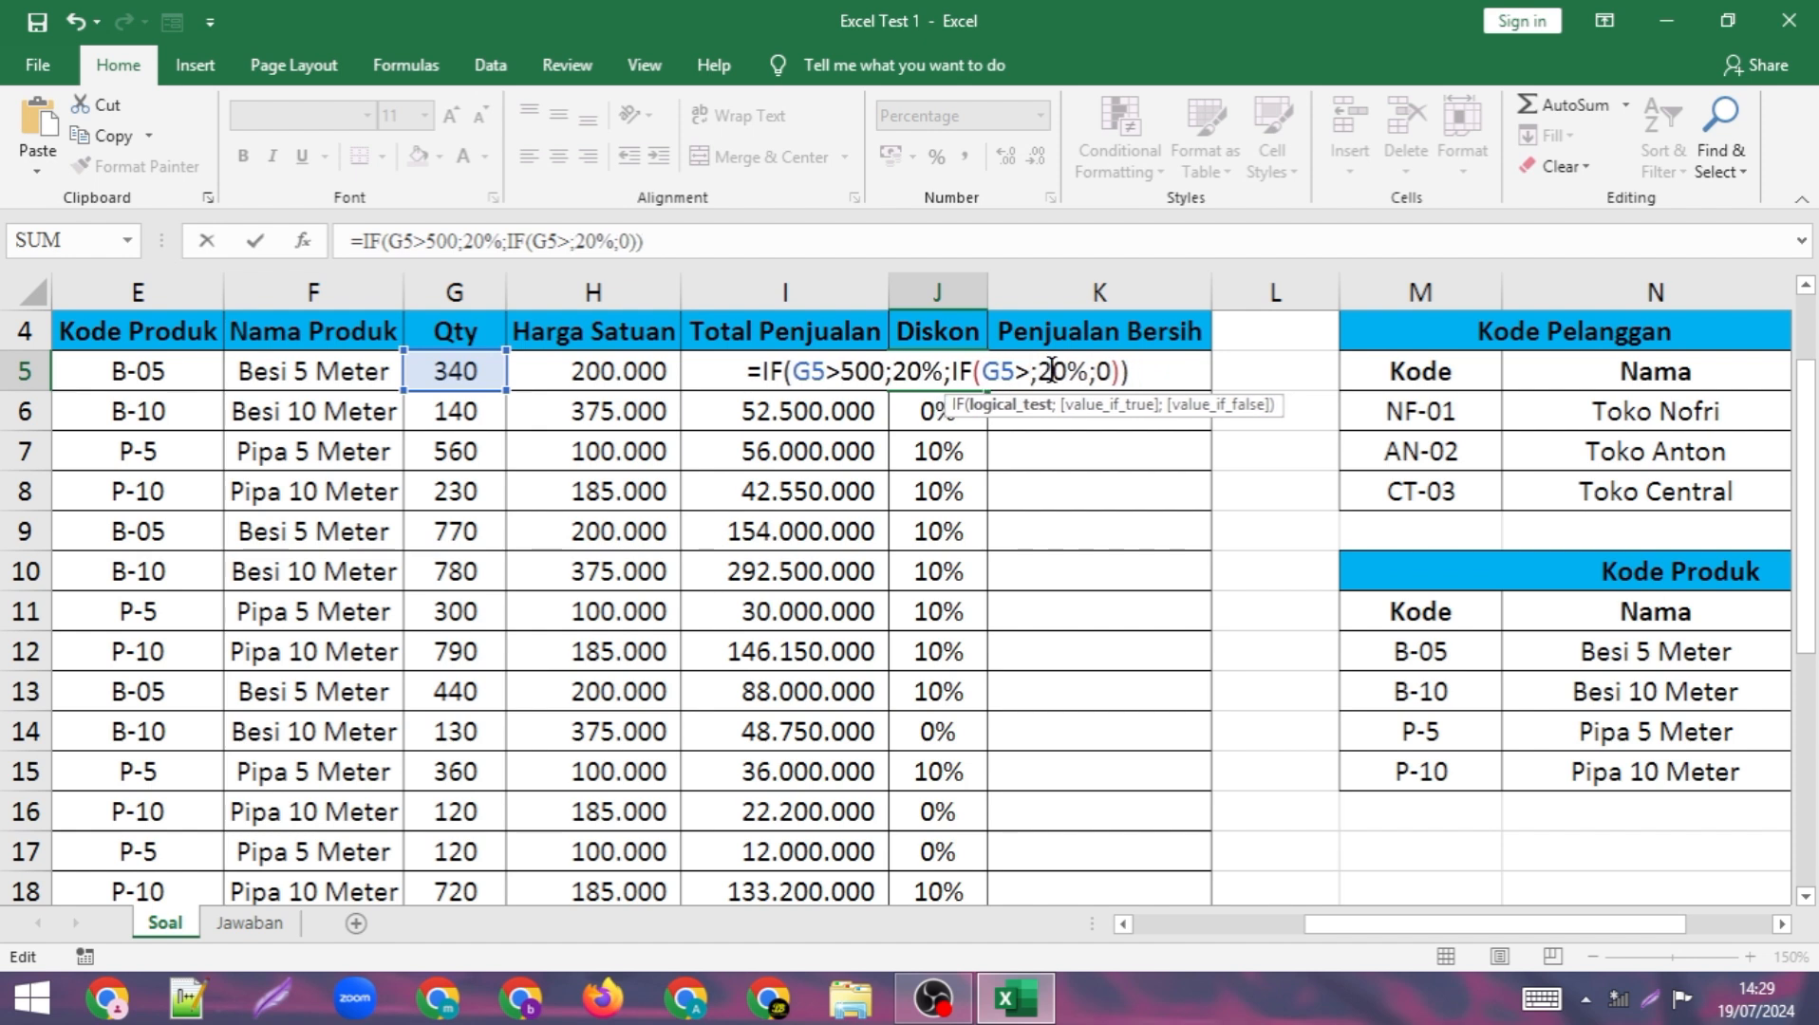
{"action": "type", "text": "200"}
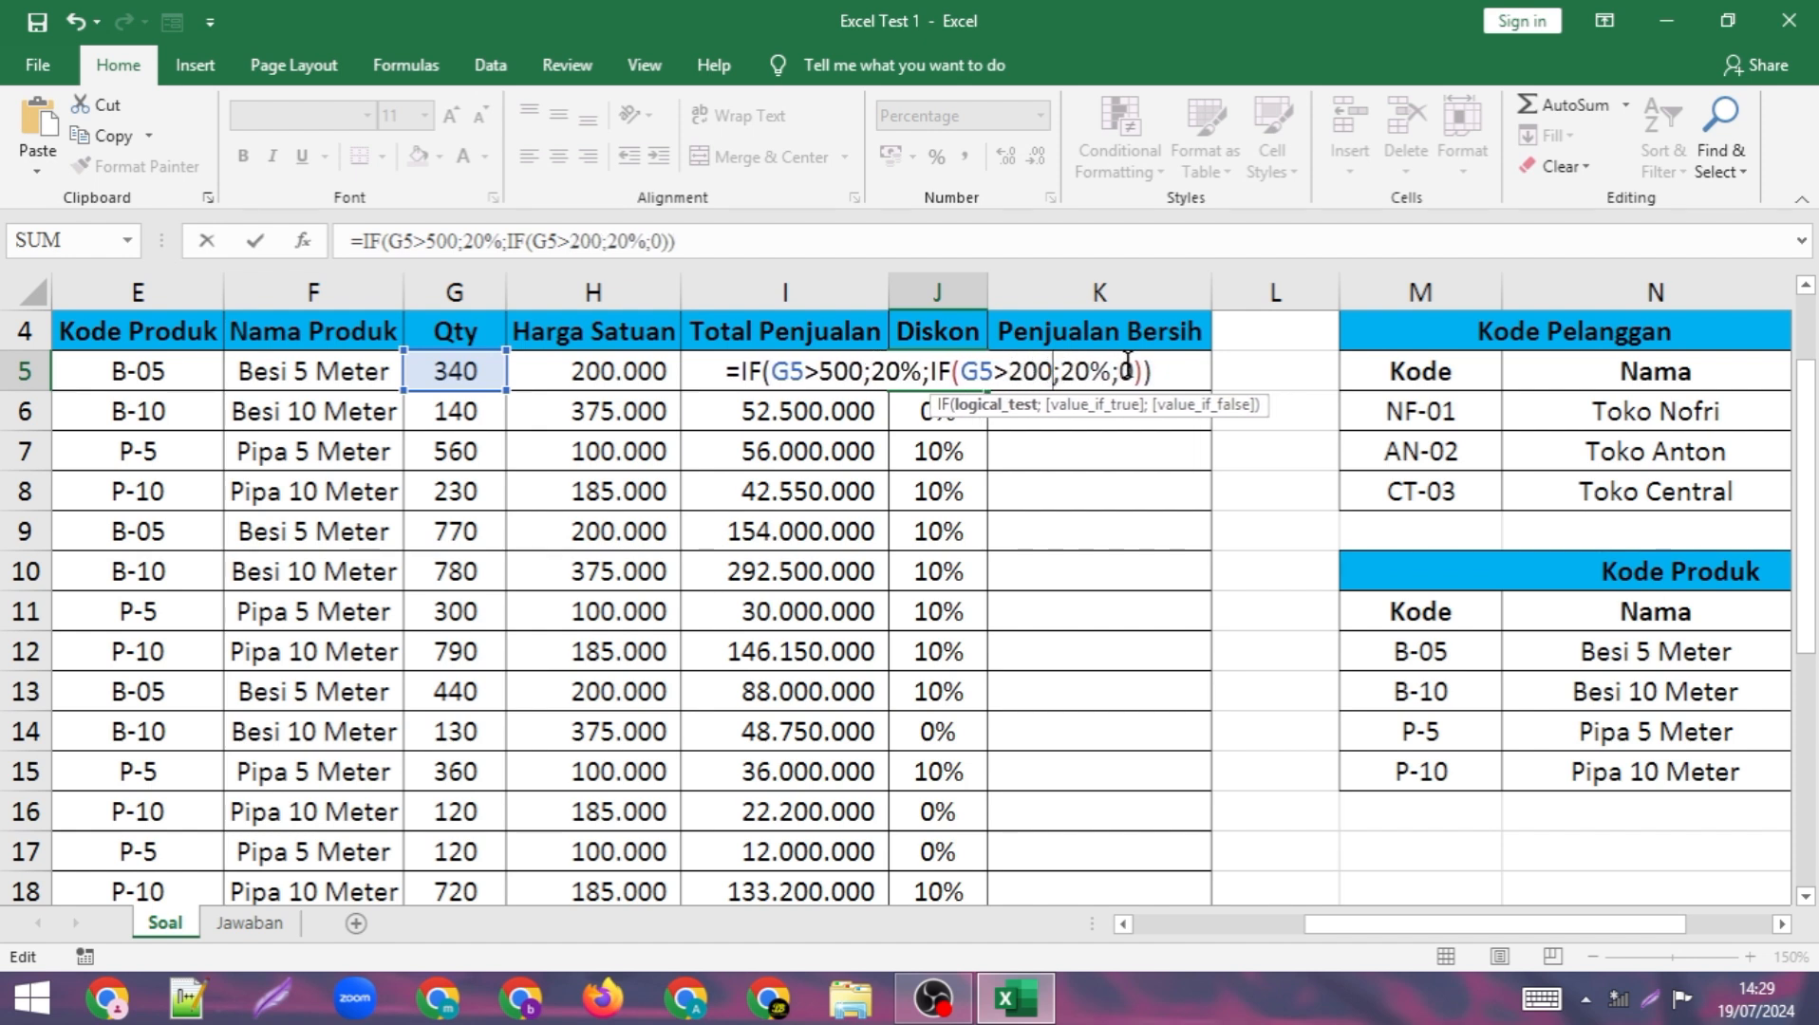
{"action": "left_click", "coordinate": [1075, 369]}
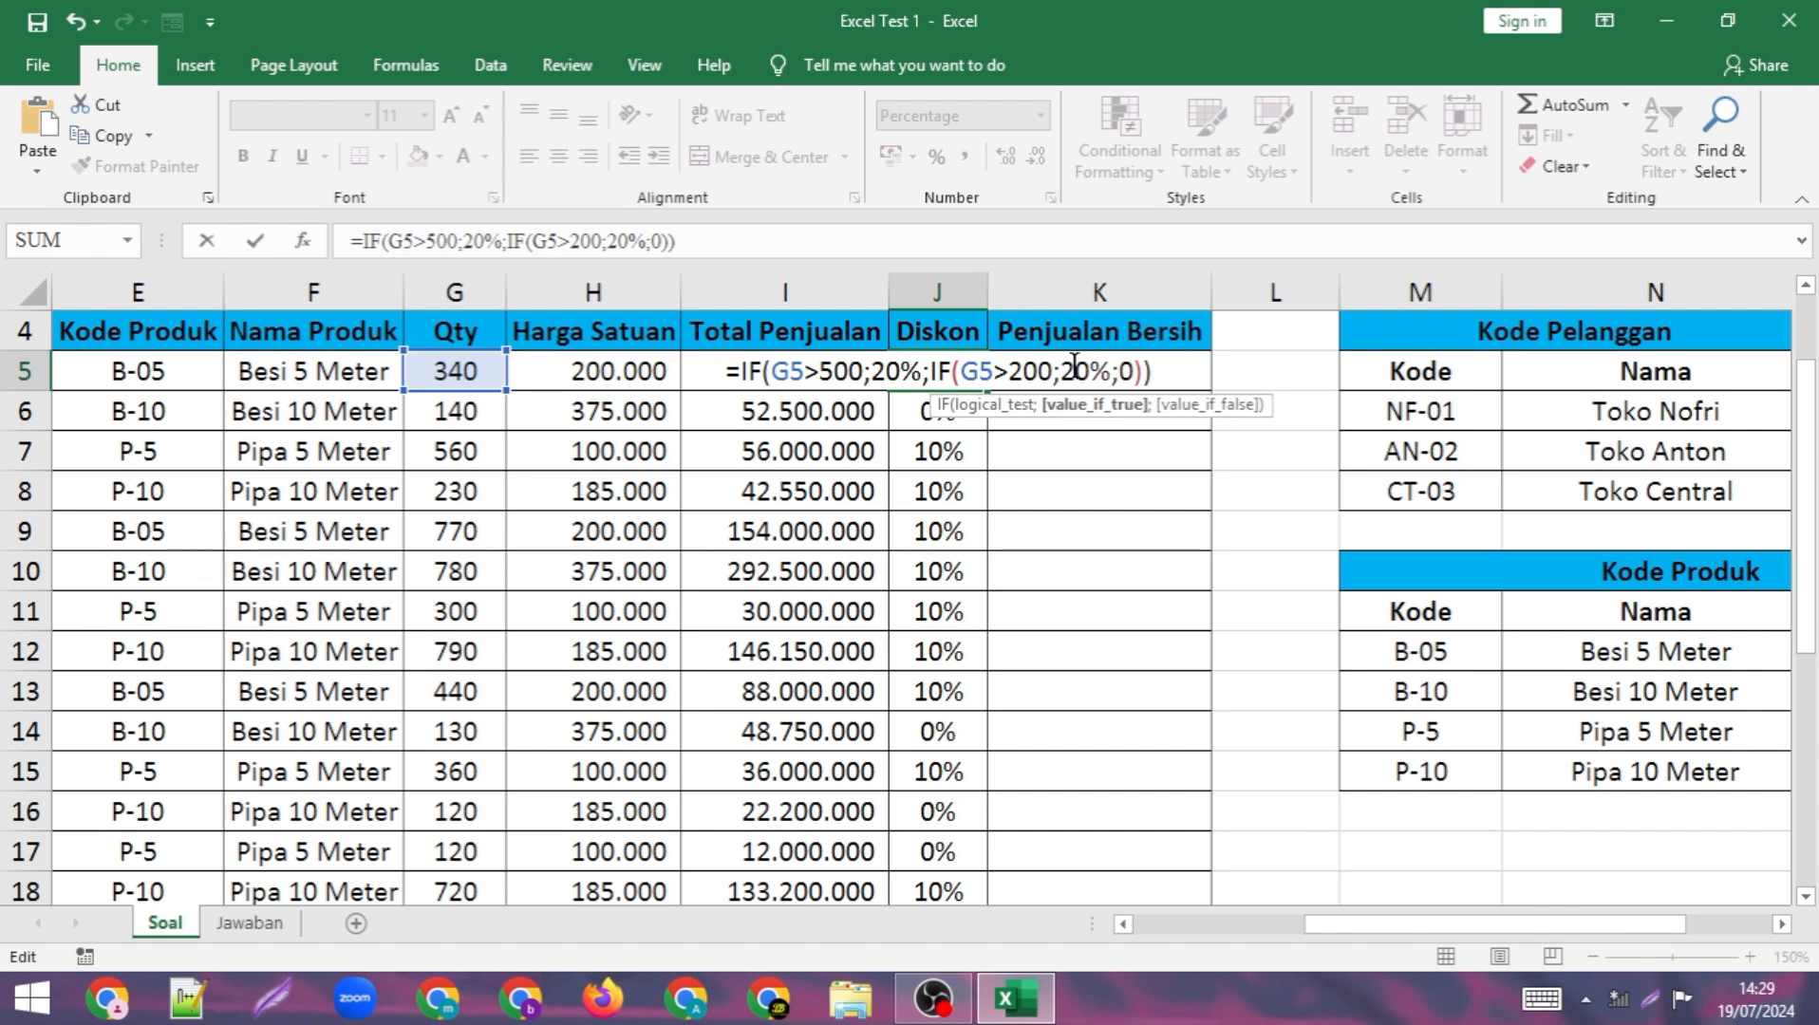
{"action": "key", "text": "BackSpace"}
{"action": "type", "text": "1"}
{"action": "key", "text": "Return"}
- Refill the Diskon column from J5 down to row 19 with the corrected formula and inspect the copy in J17
{"action": "left_click", "coordinate": [954, 380]}
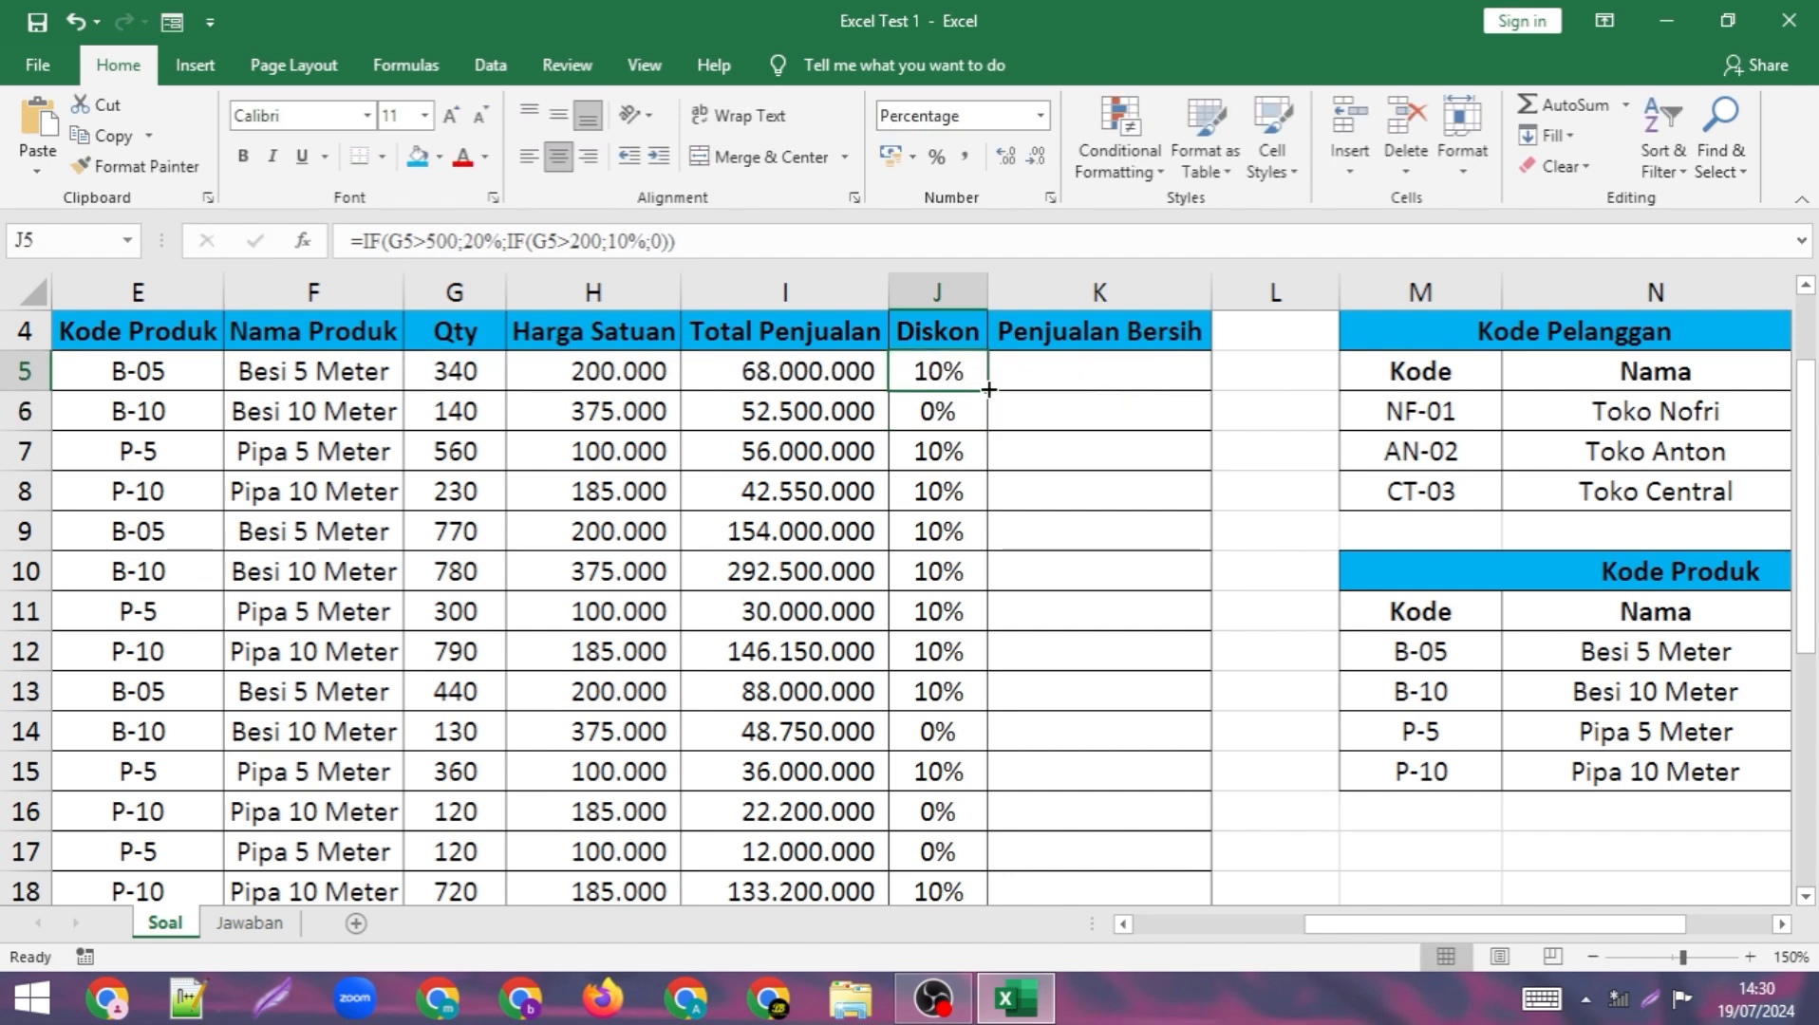
{"action": "left_click_drag", "start_coordinate": [989, 389], "coordinate": [946, 867]}
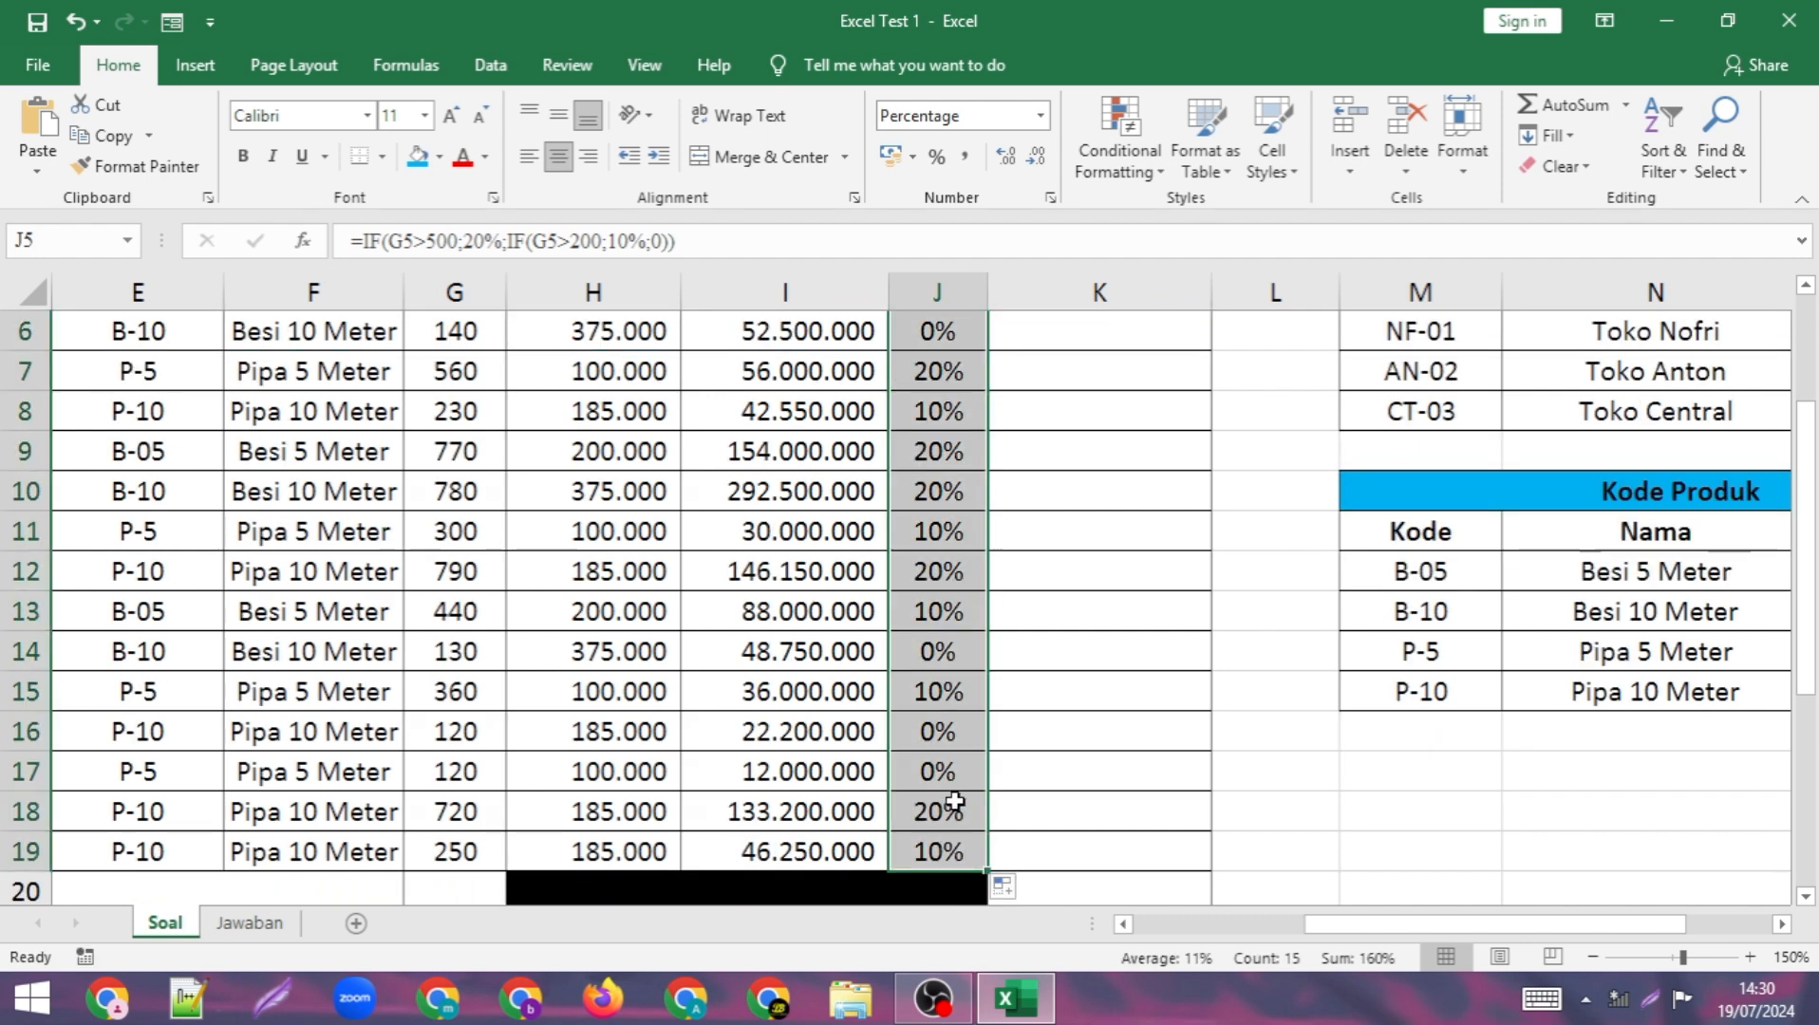
{"action": "double_click", "coordinate": [940, 772]}
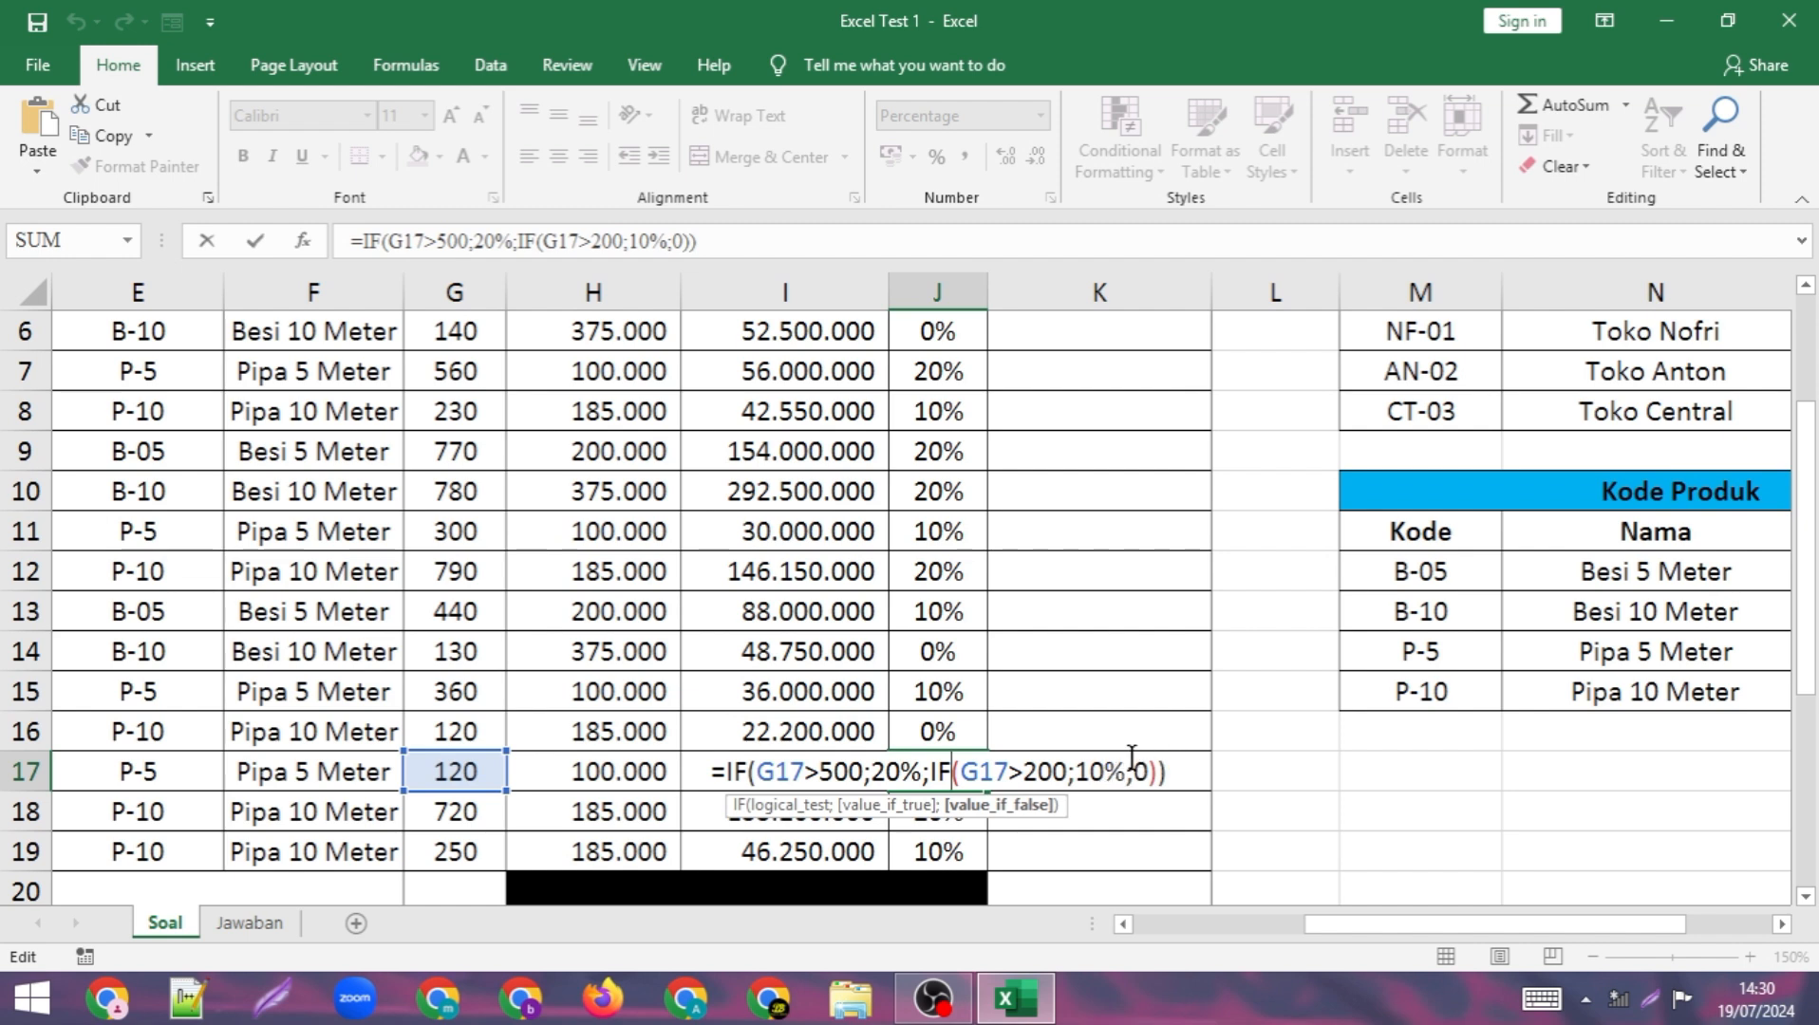
{"action": "key", "text": "Return"}
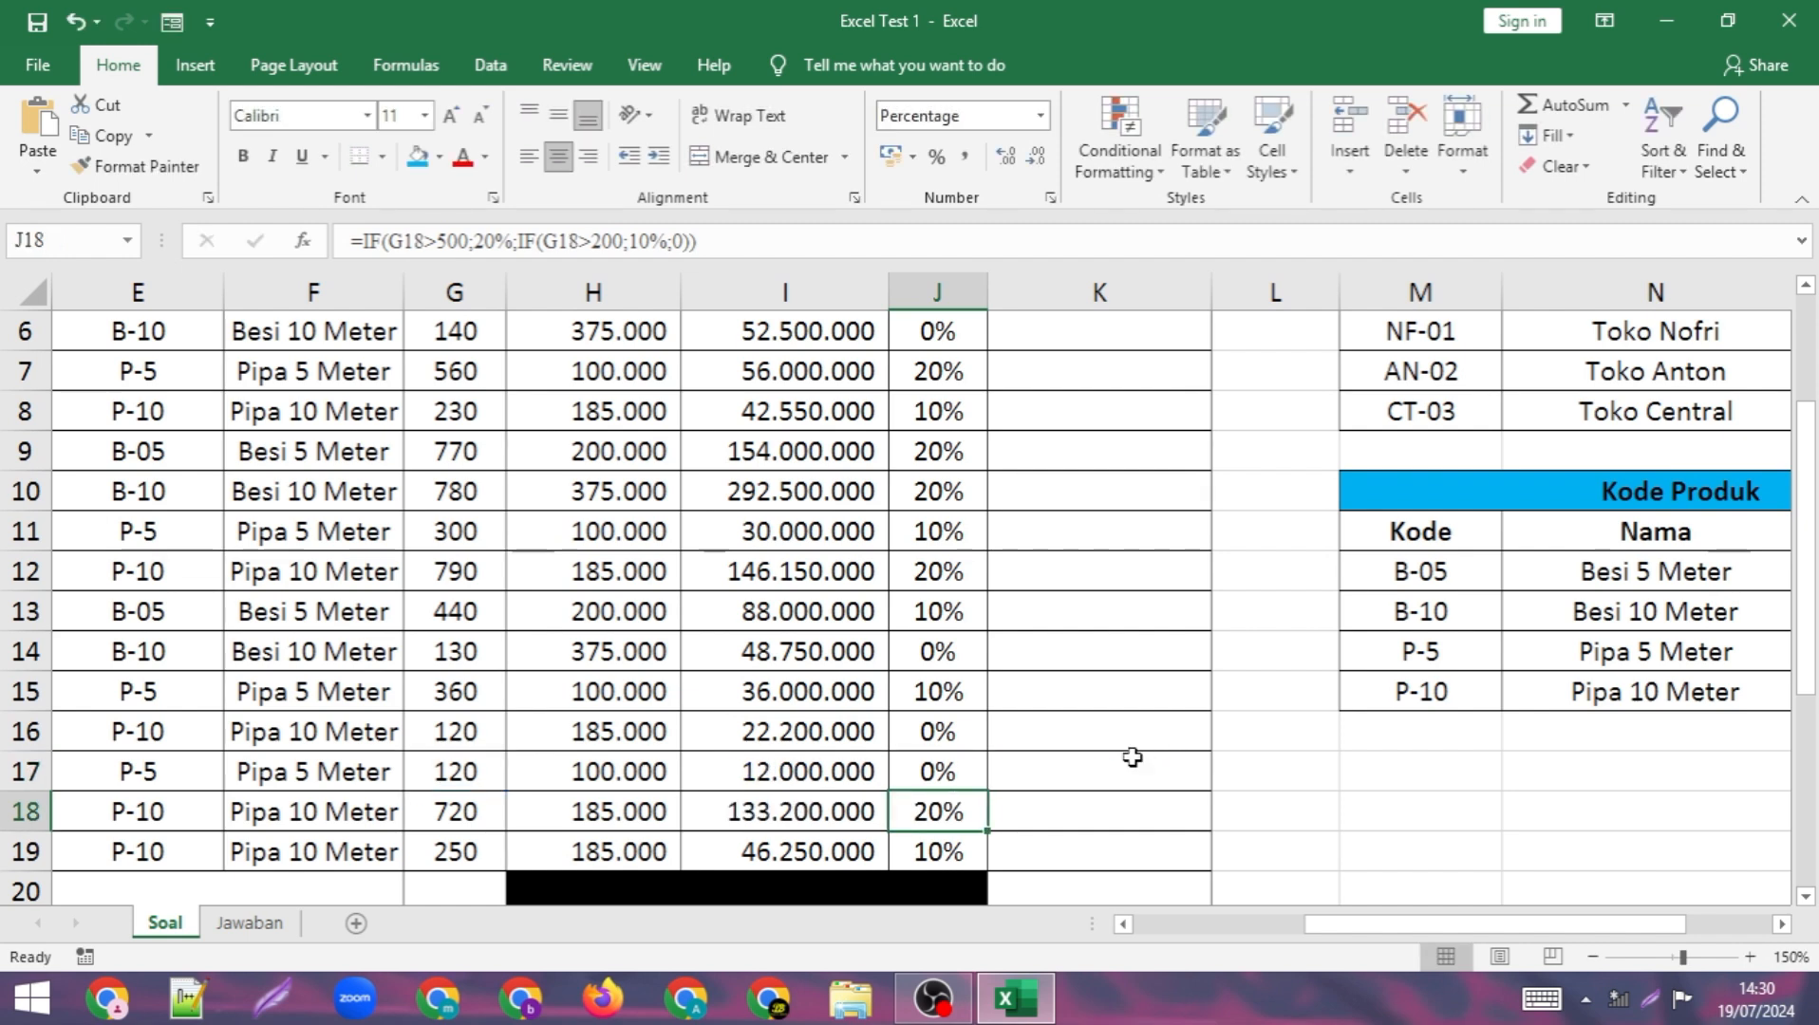
{"action": "scroll", "coordinate": [950, 581], "scroll_direction": "up", "scroll_amount": 2}
{"action": "scroll", "coordinate": [951, 581], "scroll_direction": "down", "scroll_amount": 1}
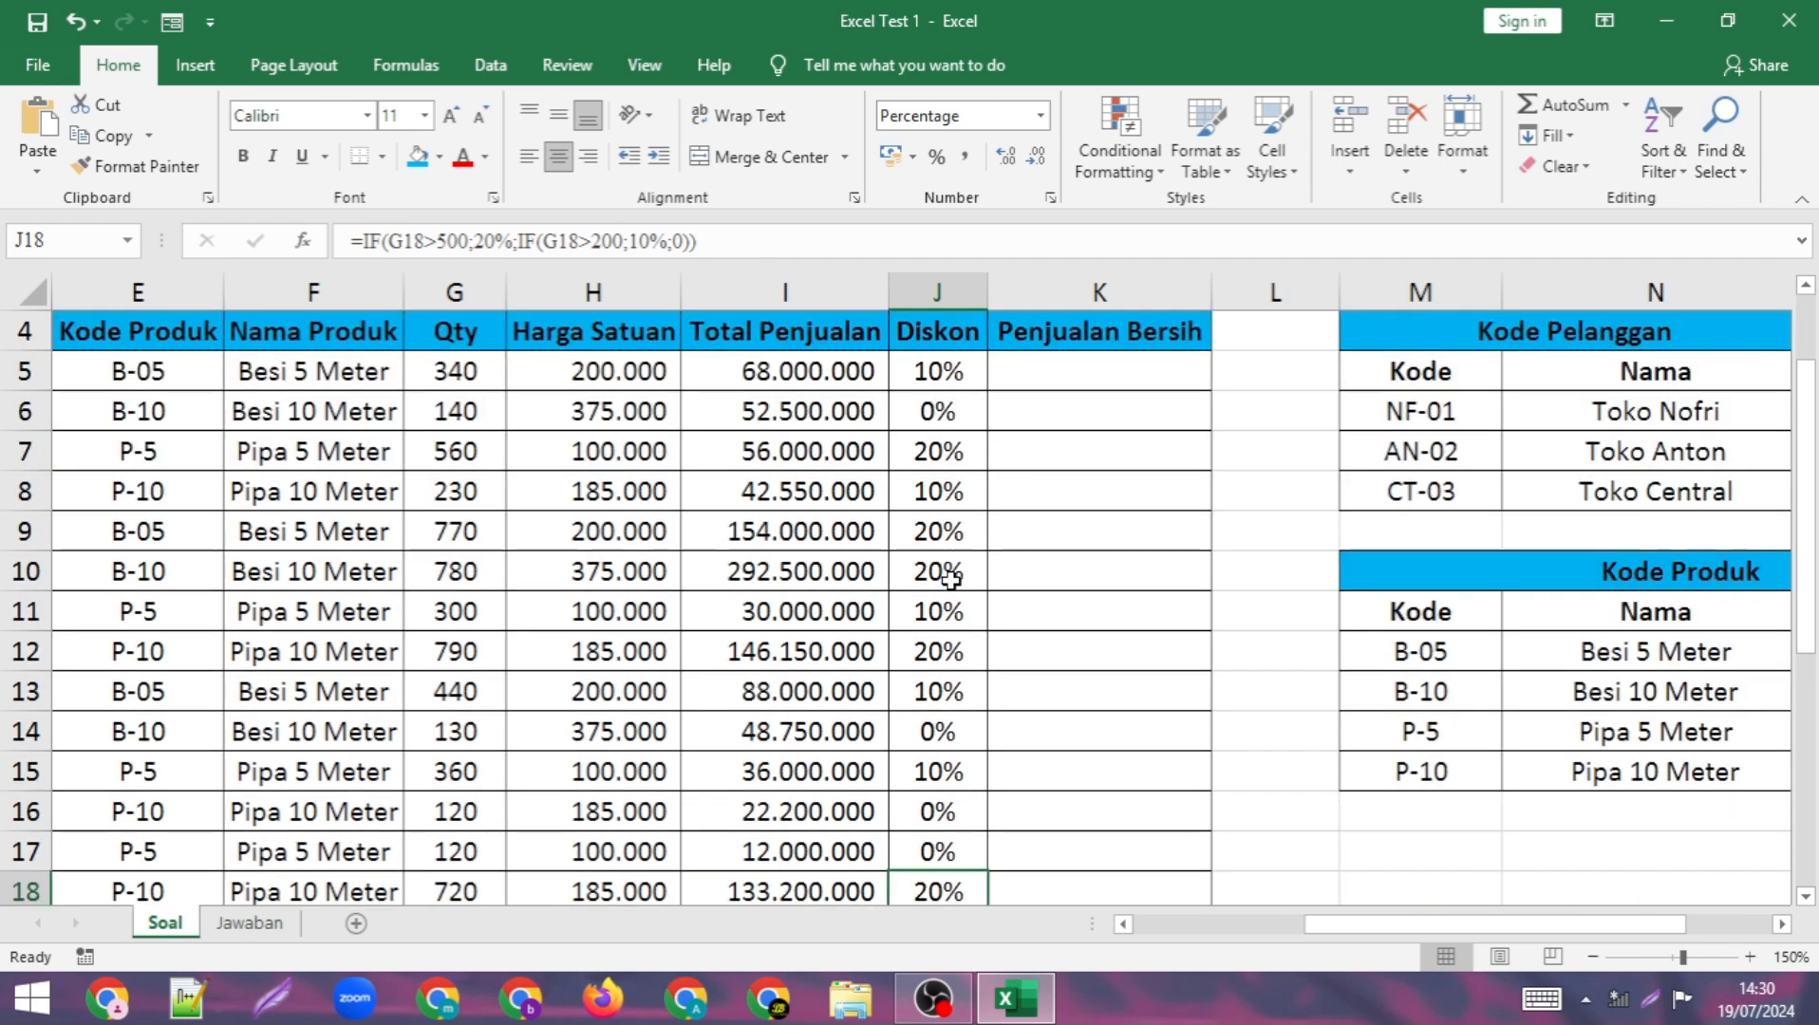
- Review the whole sales table, its total rows and the questions below it
{"action": "scroll", "coordinate": [952, 570], "scroll_direction": "down", "scroll_amount": 4}
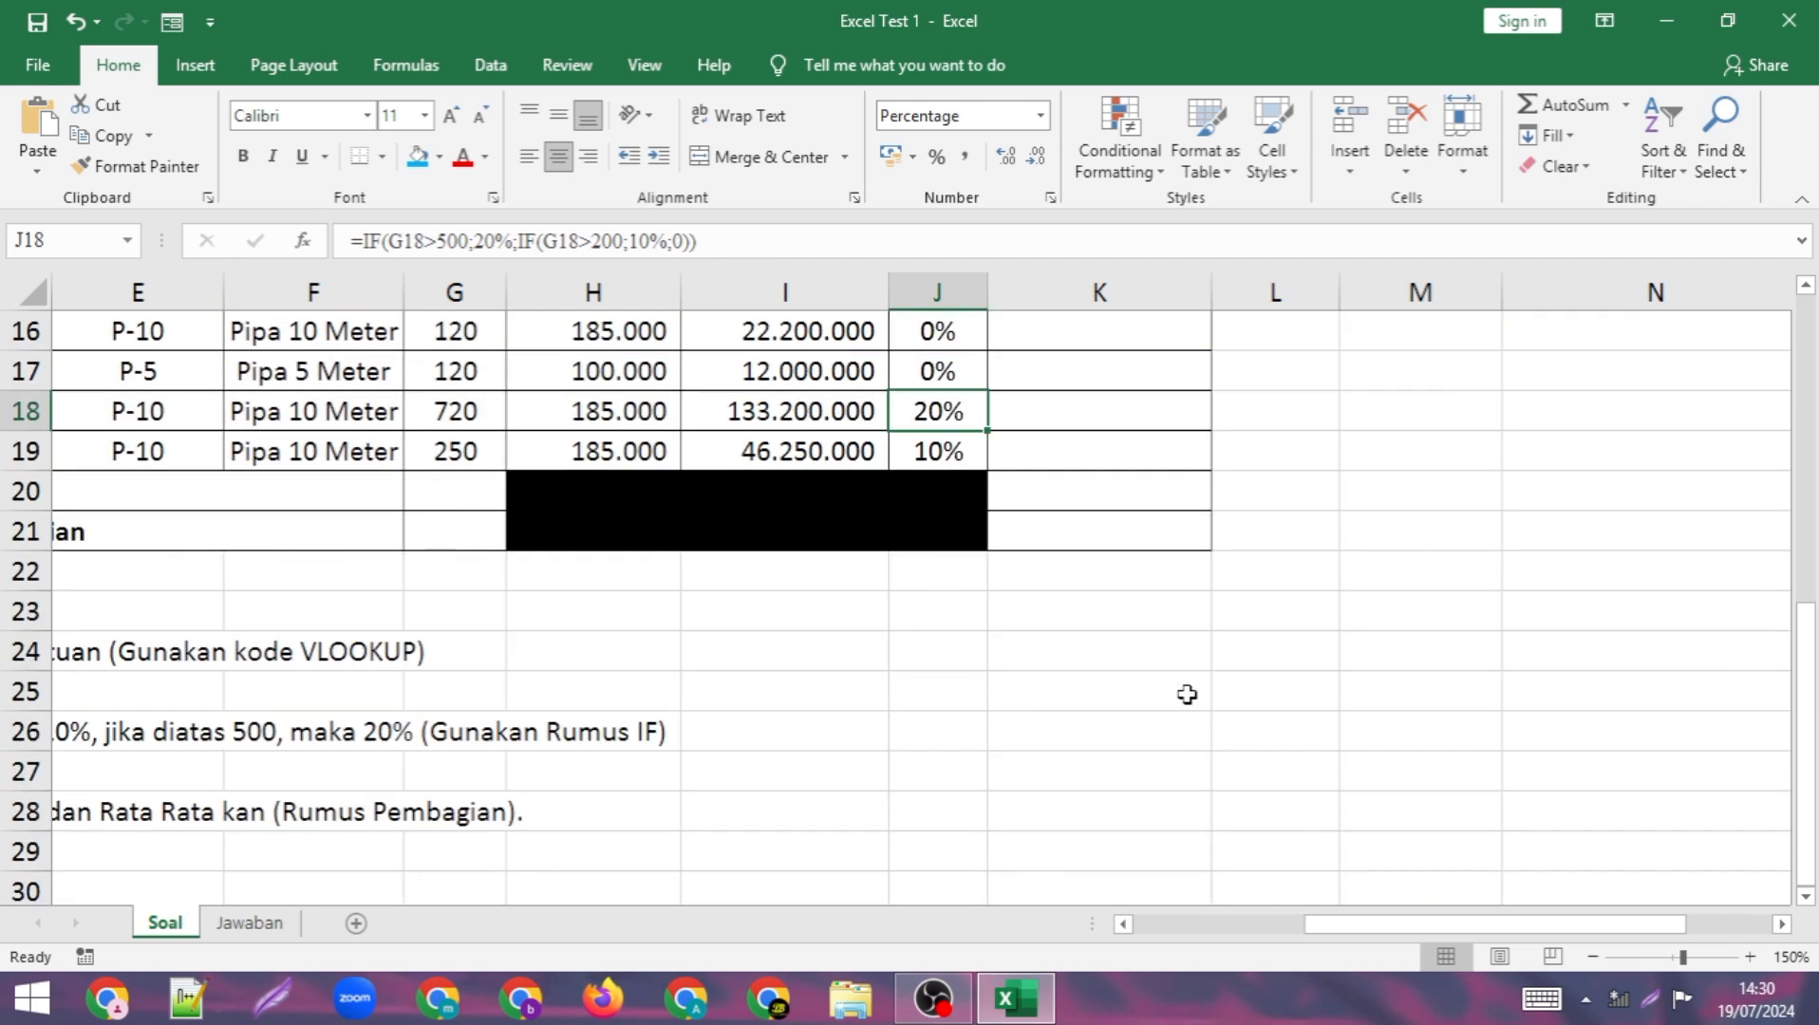
{"action": "scroll", "coordinate": [1530, 771], "scroll_direction": "up", "scroll_amount": 3}
{"action": "left_click", "coordinate": [1592, 958]}
{"action": "left_click", "coordinate": [1592, 958]}
{"action": "left_click", "coordinate": [1592, 958]}
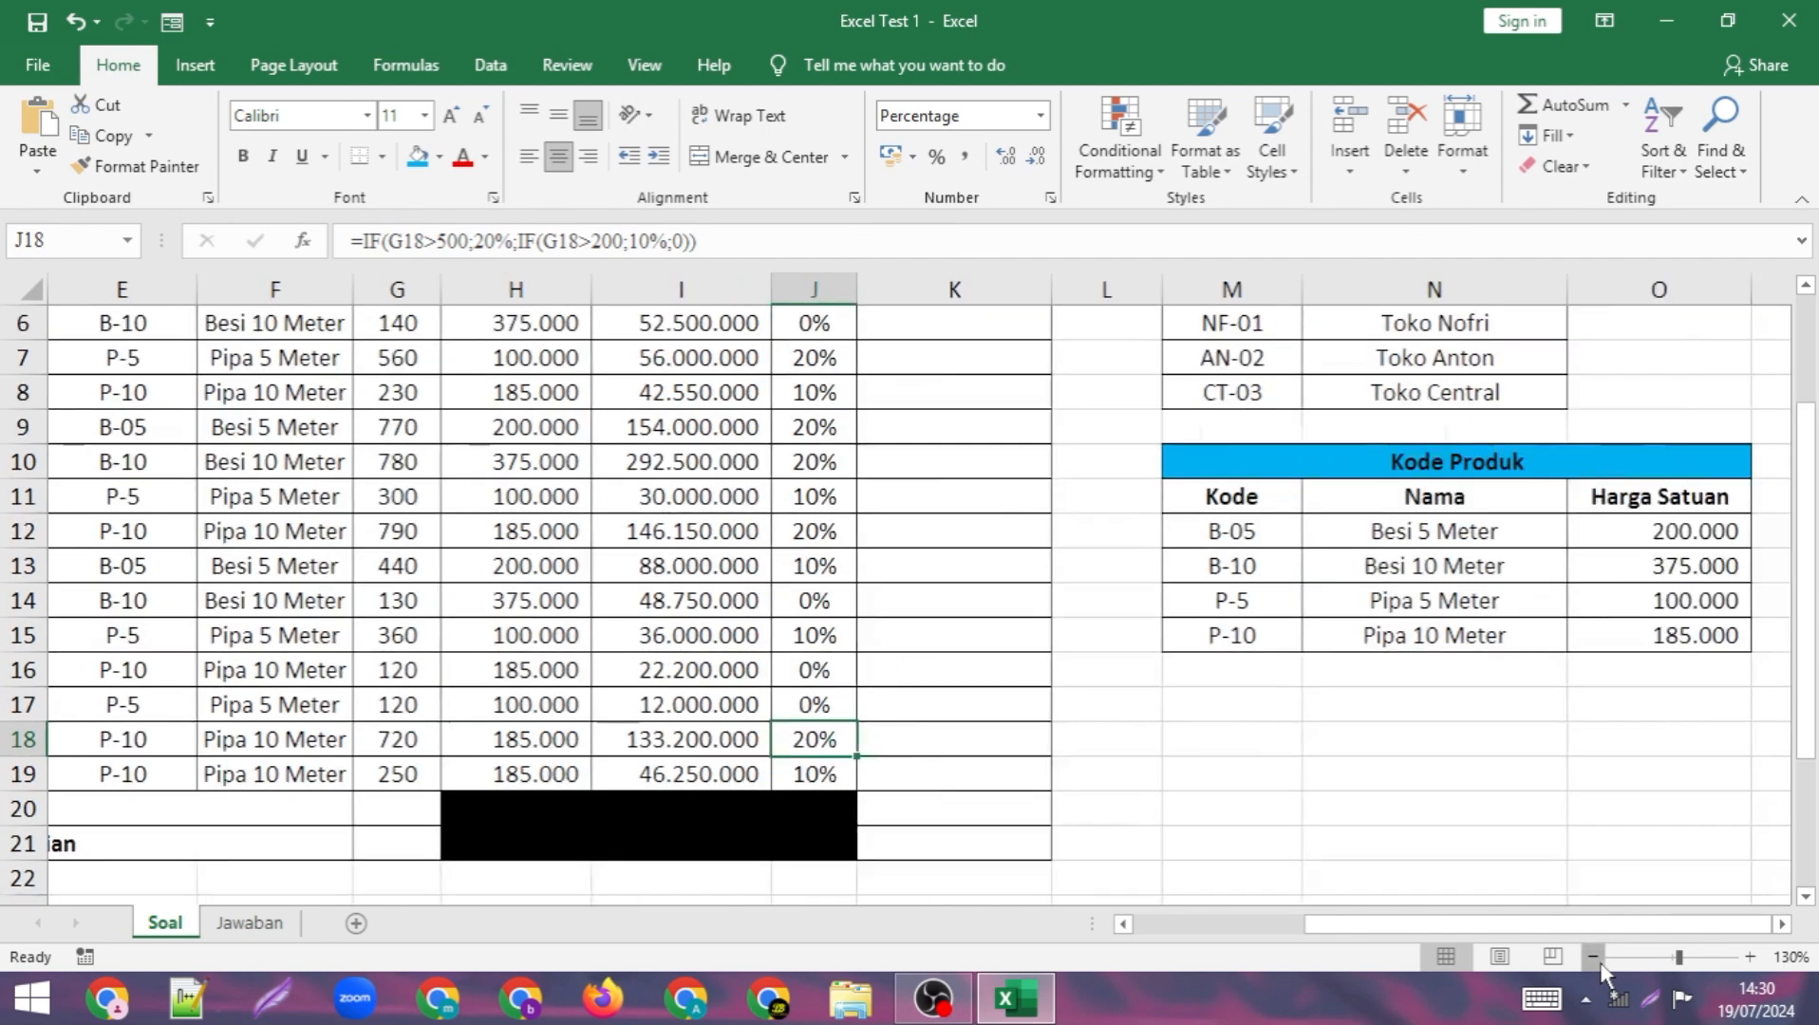
{"action": "left_click", "coordinate": [1593, 959]}
{"action": "left_click", "coordinate": [1594, 958]}
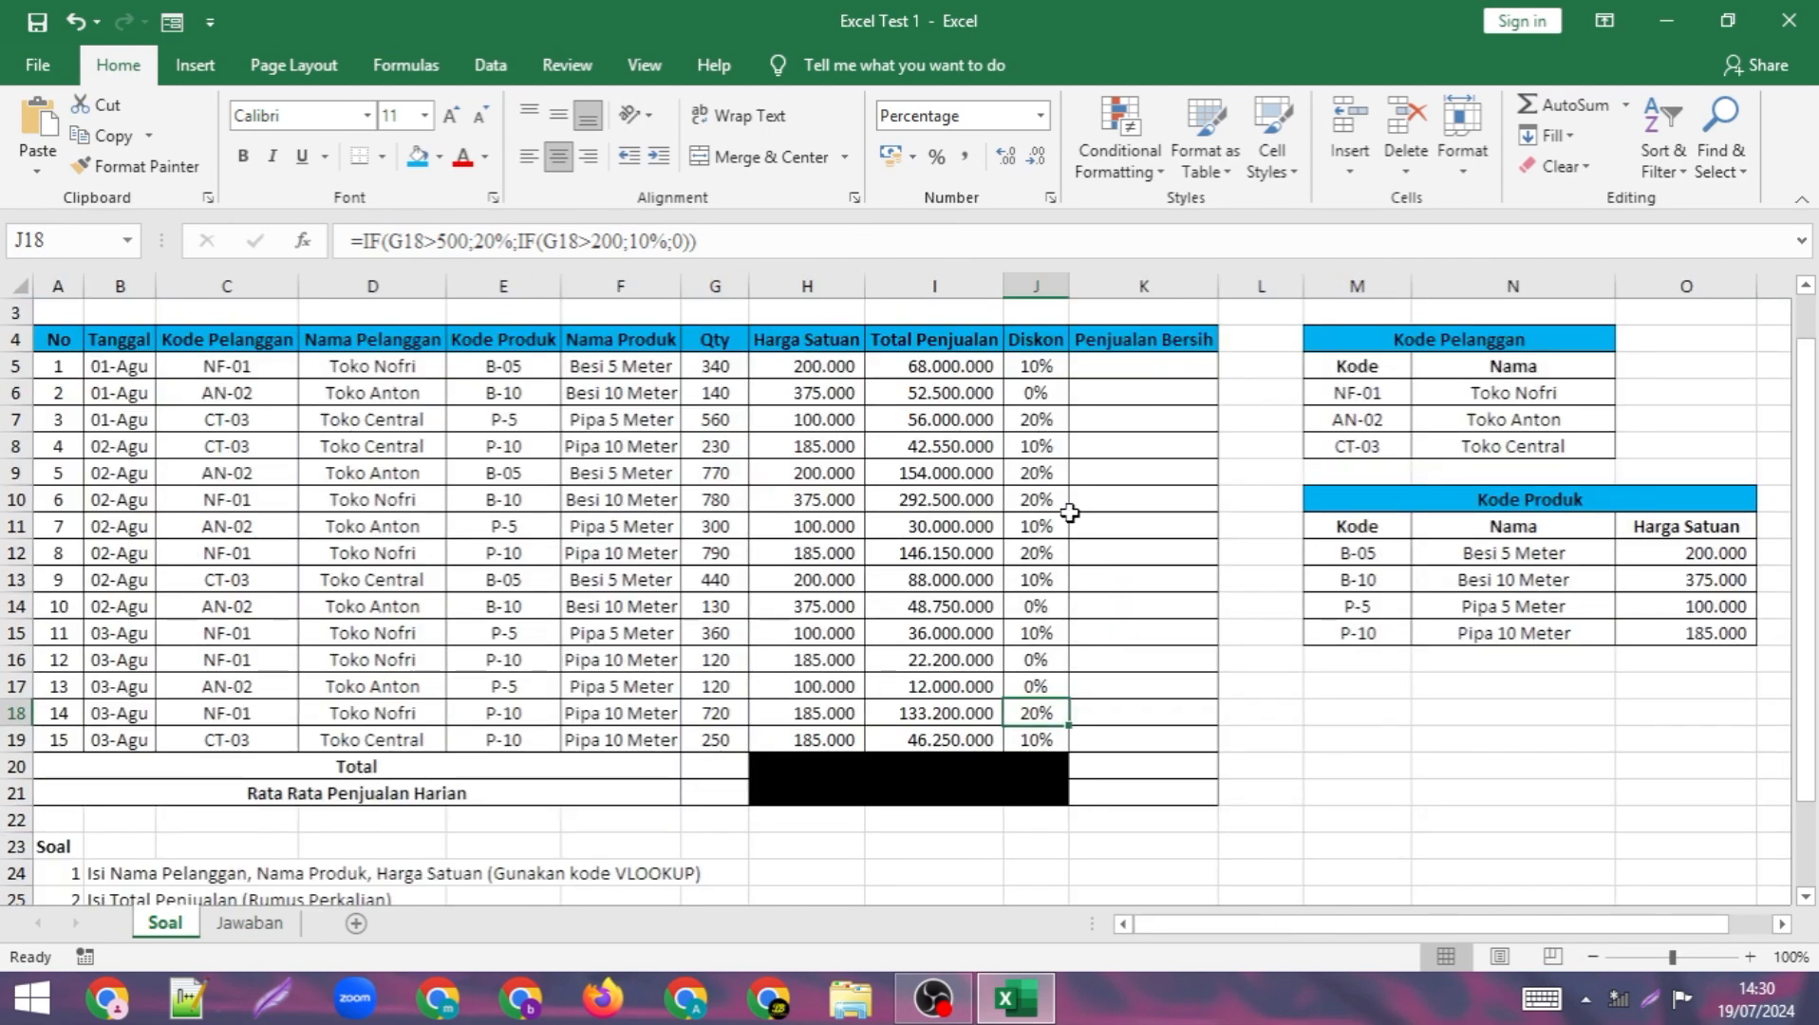
{"action": "scroll", "coordinate": [808, 760], "scroll_direction": "down", "scroll_amount": 2}
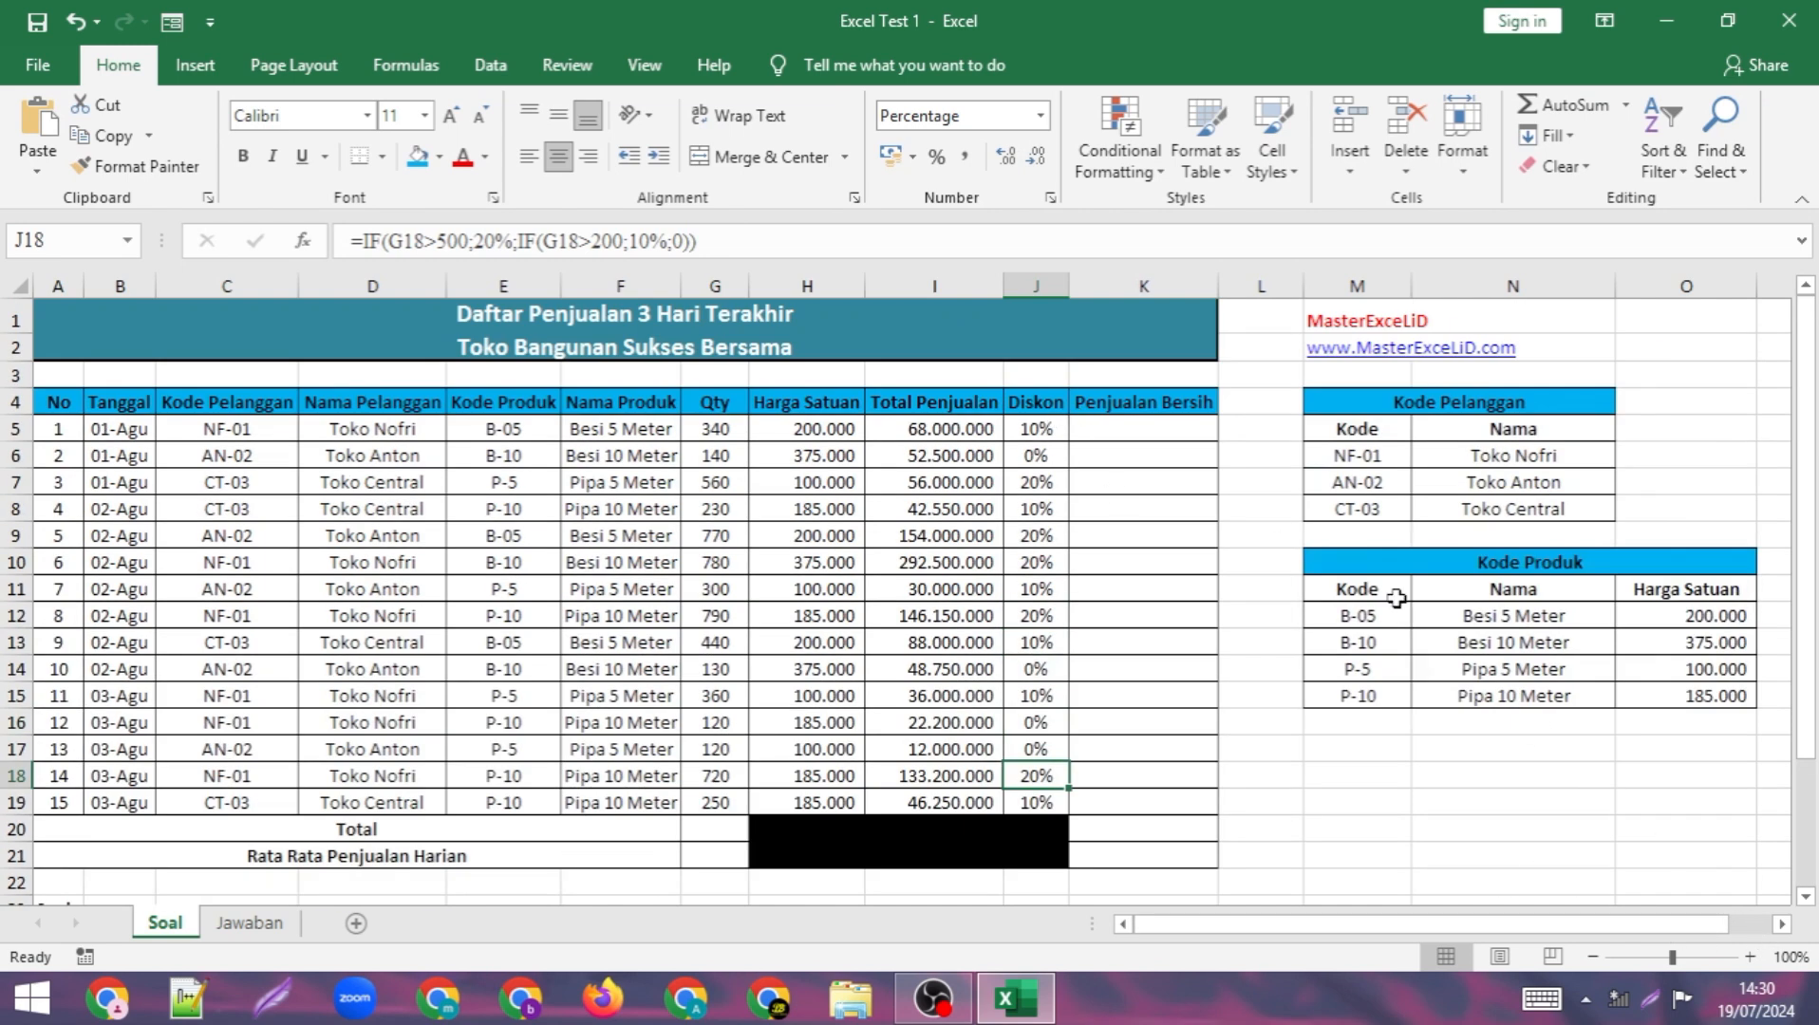
{"action": "left_click", "coordinate": [1751, 959]}
{"action": "left_click", "coordinate": [1751, 959]}
{"action": "left_click", "coordinate": [1751, 959]}
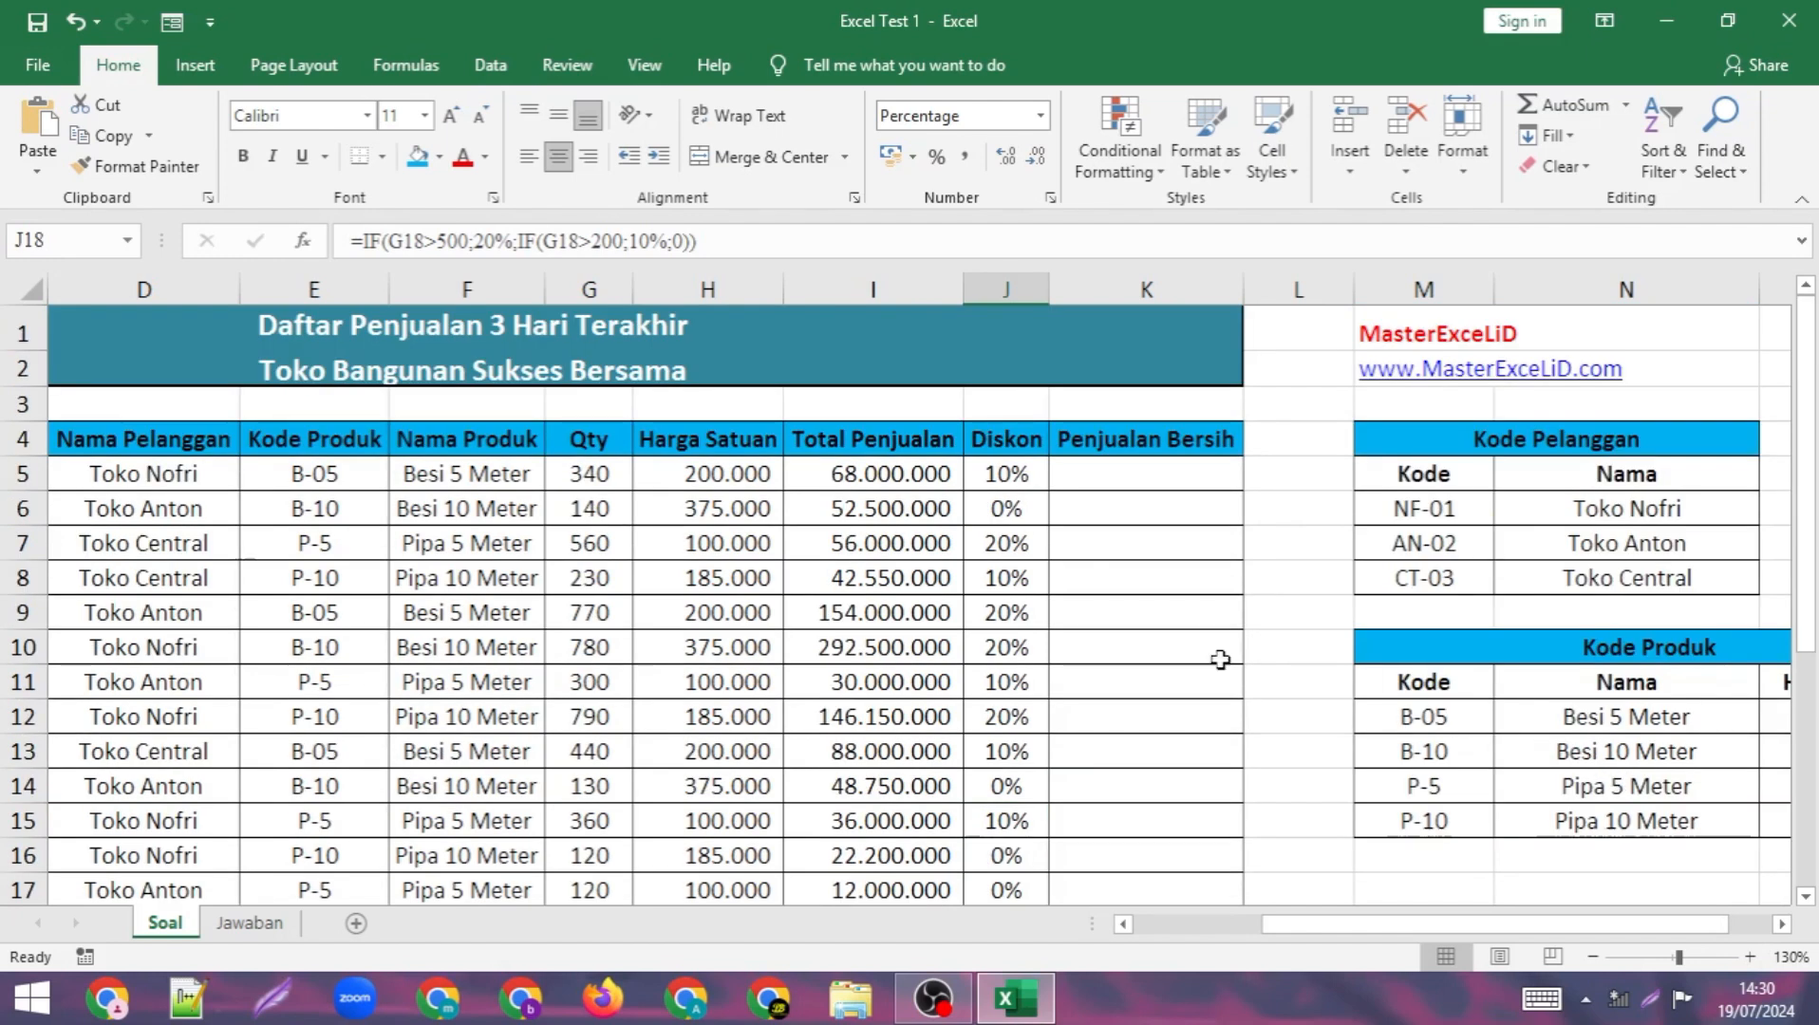
- Enter the Penjualan Bersih formula =I5-(I5*J5) in K5 to subtract the discount from Total Penjualan
{"action": "left_click", "coordinate": [1751, 959]}
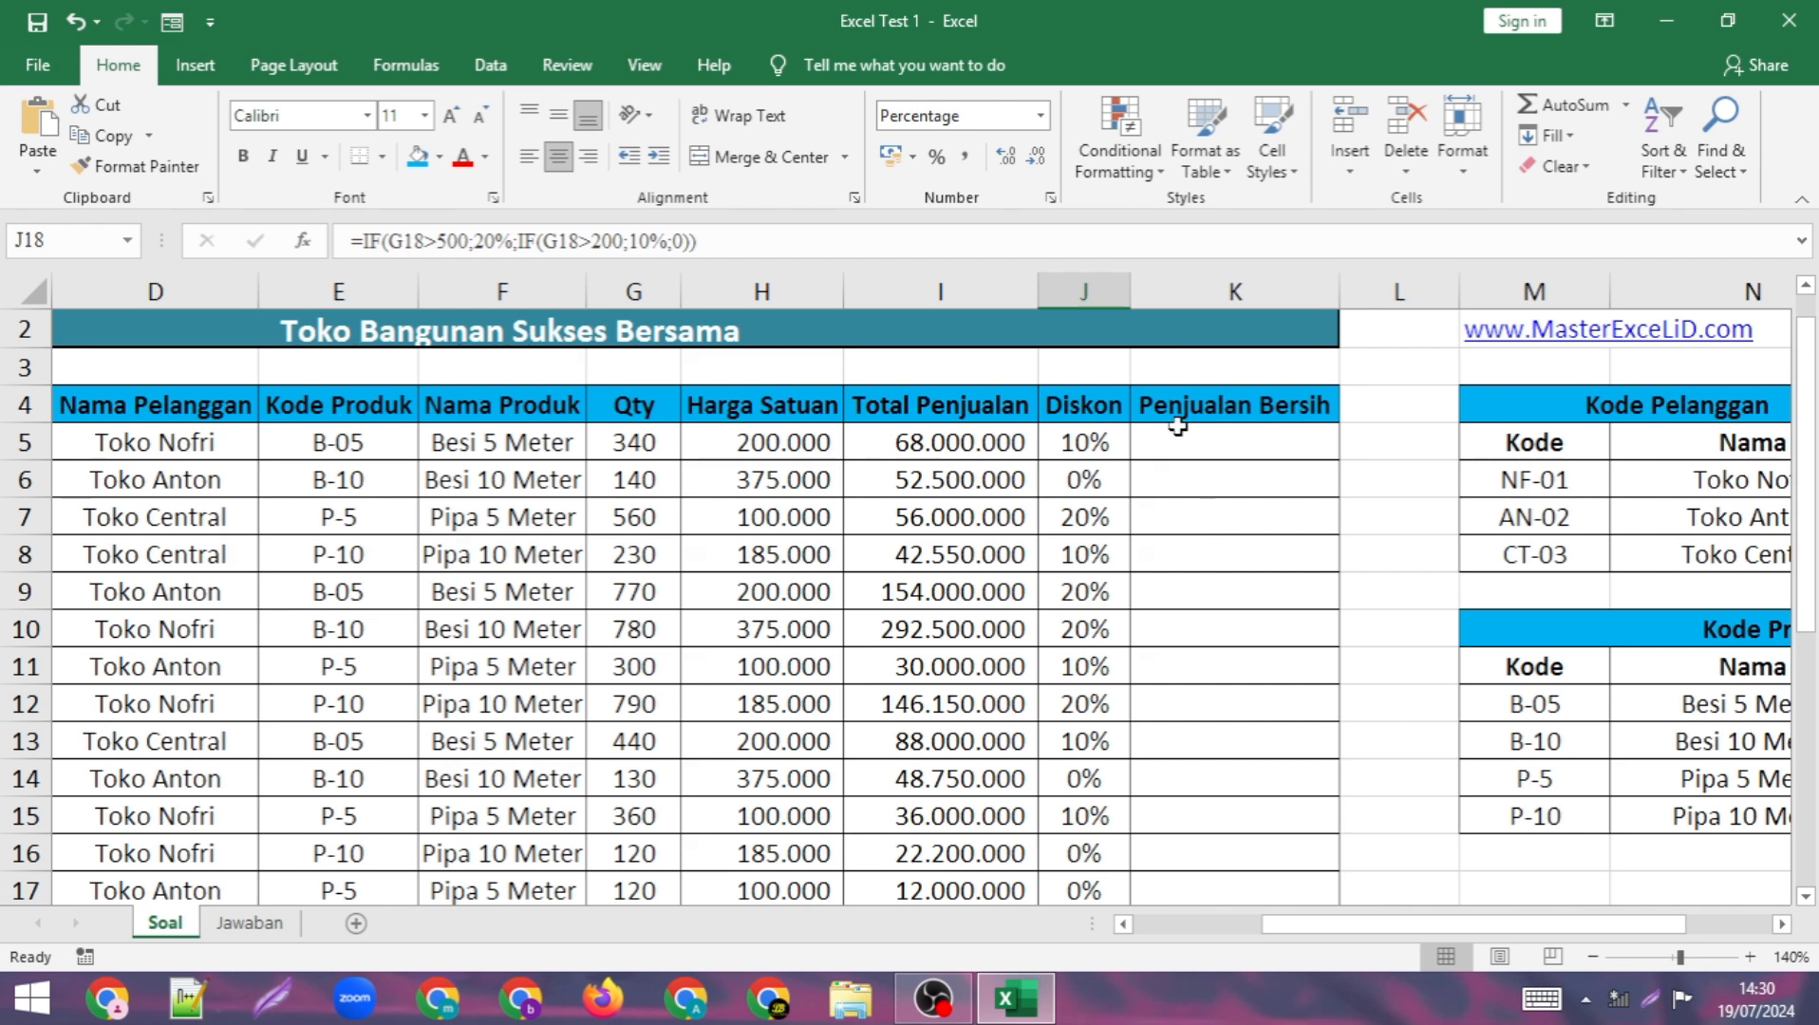
{"action": "left_click", "coordinate": [1243, 438]}
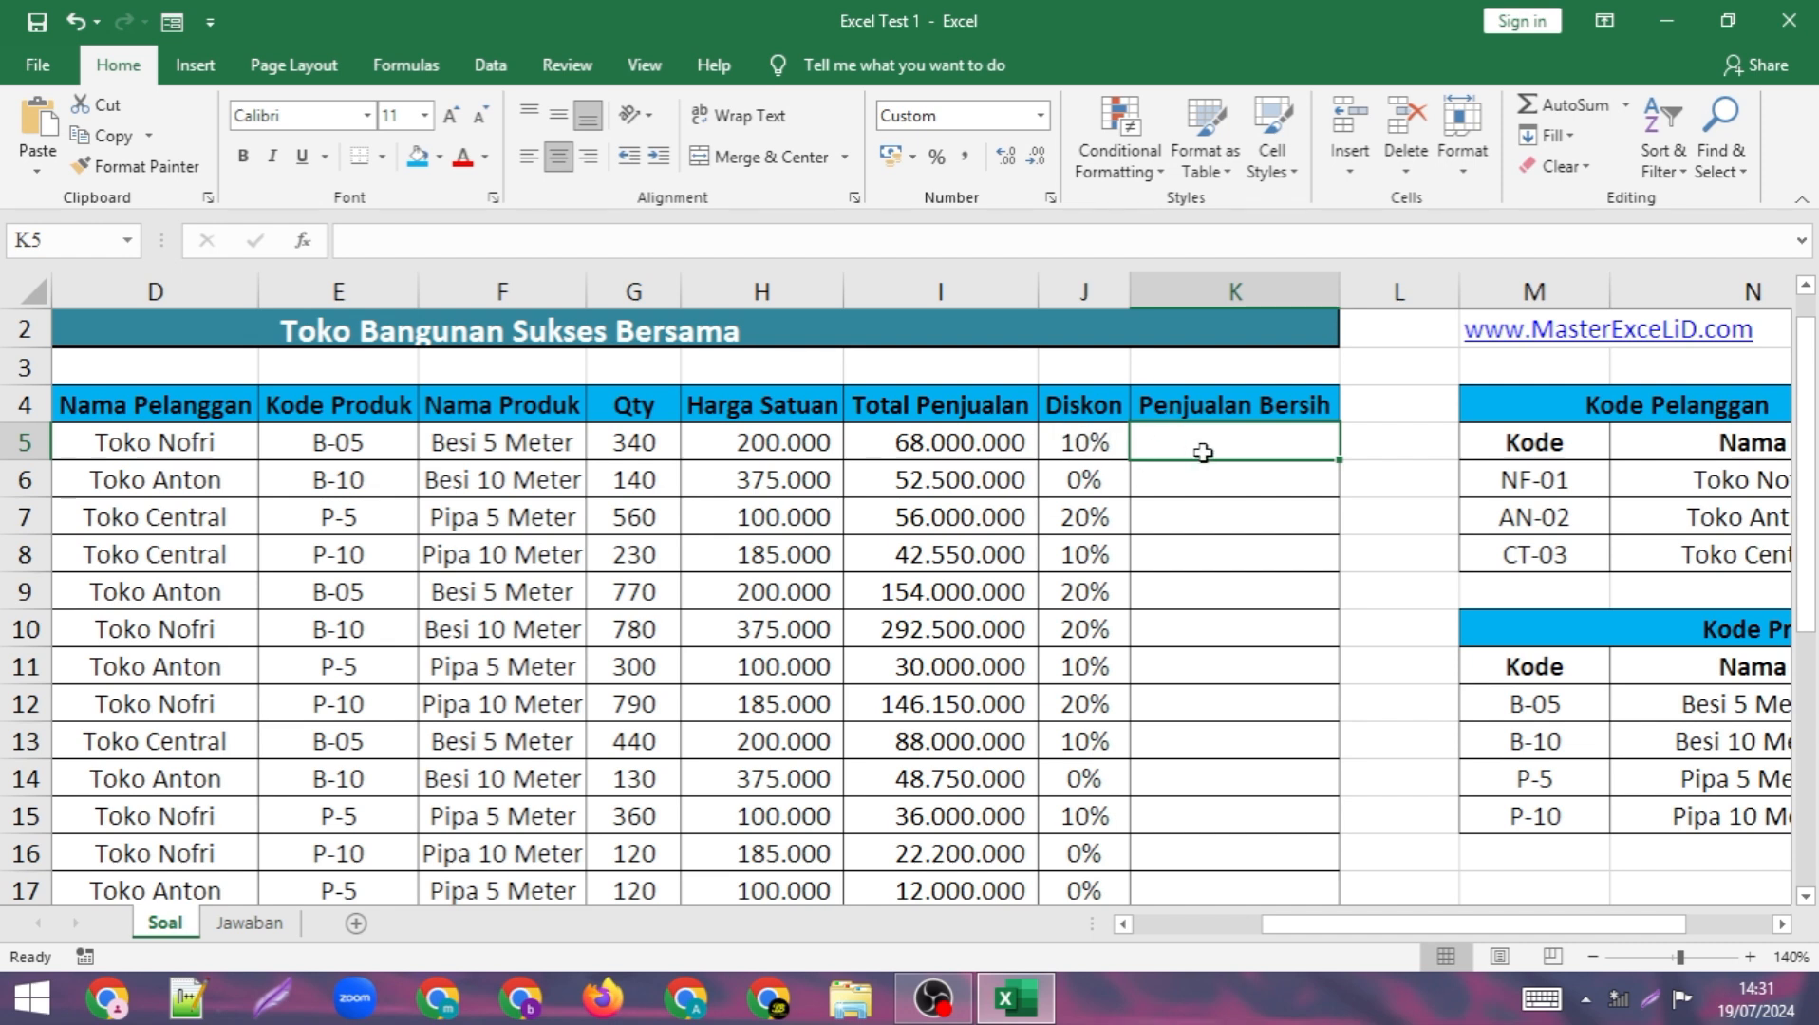
{"action": "type", "text": "="}
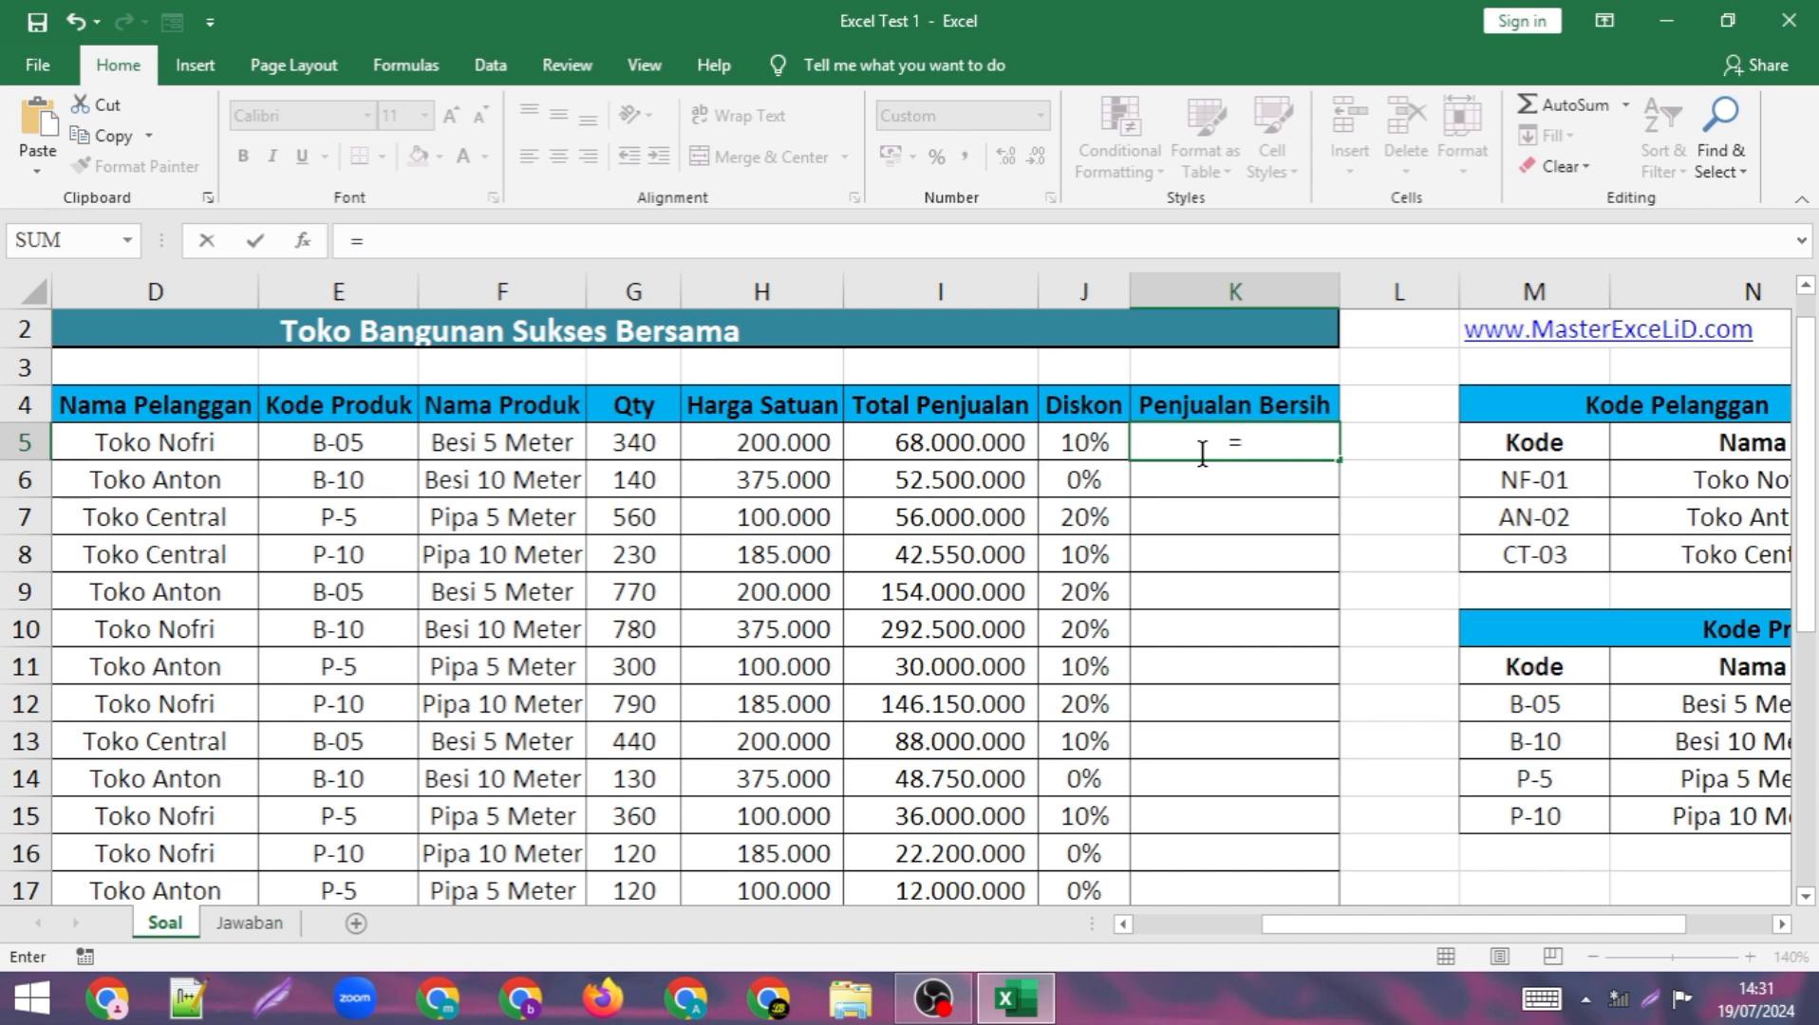
{"action": "left_click", "coordinate": [934, 442]}
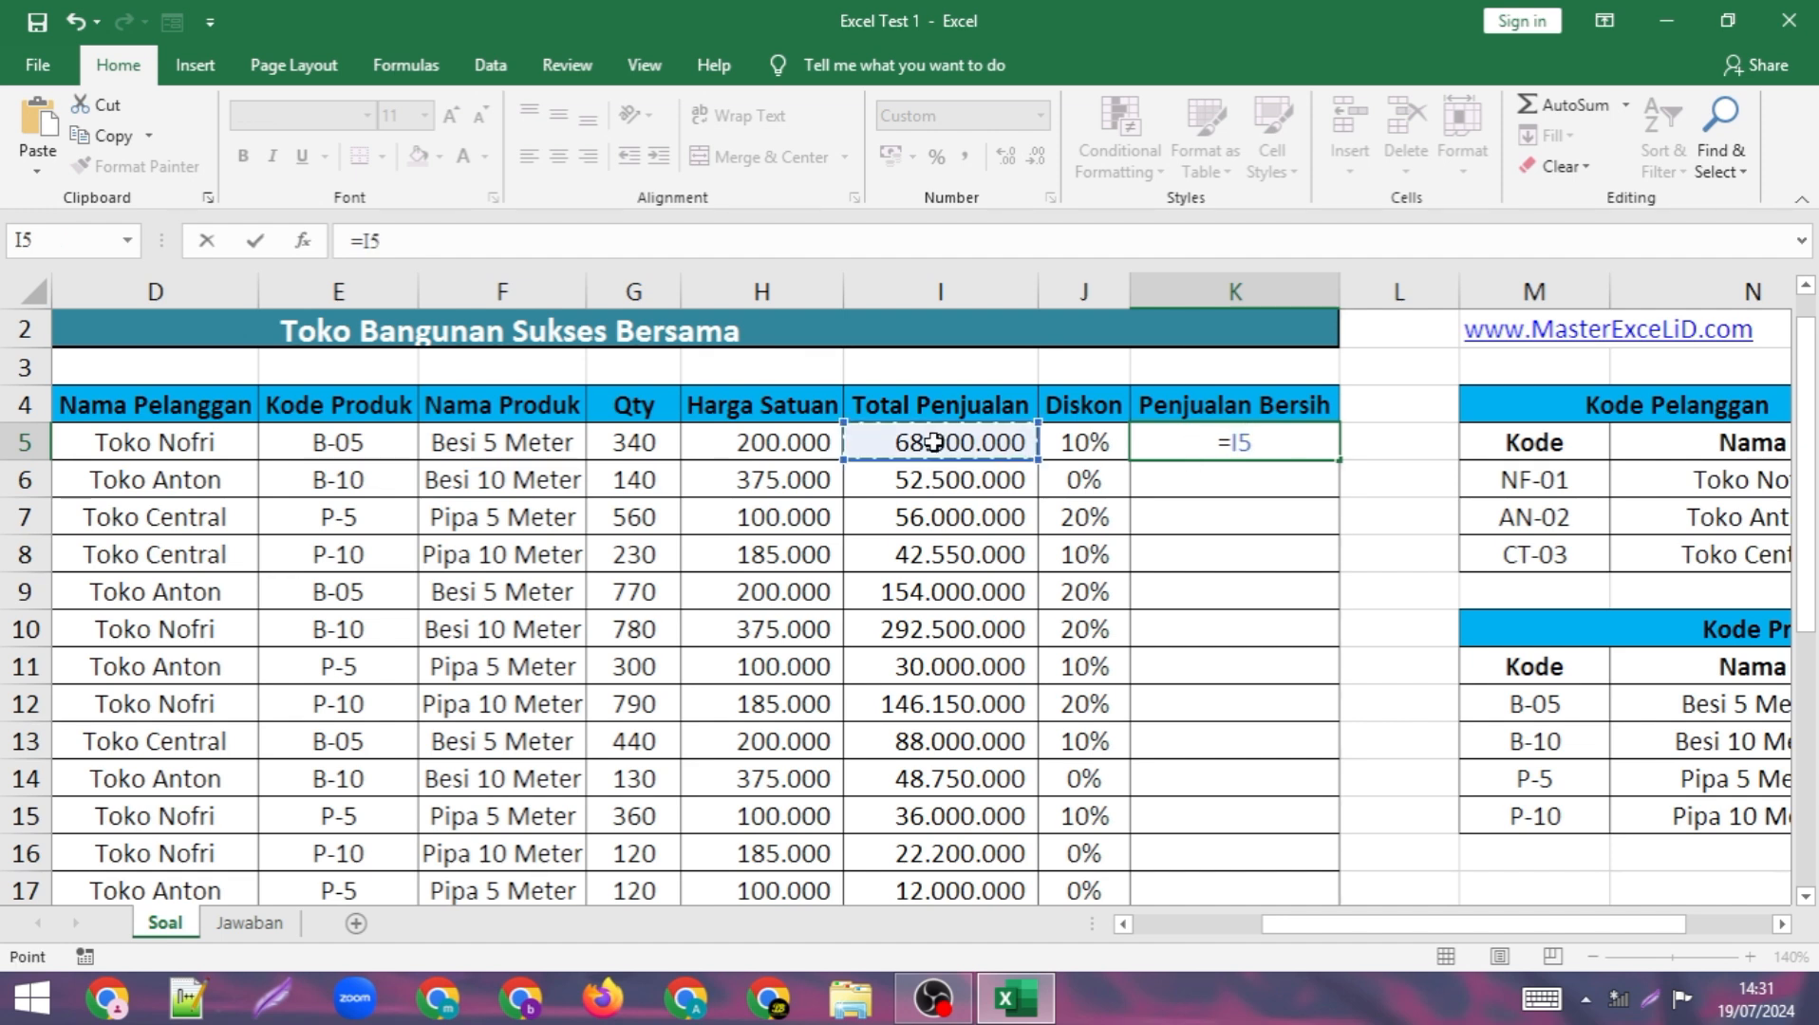
{"action": "type", "text": "-("}
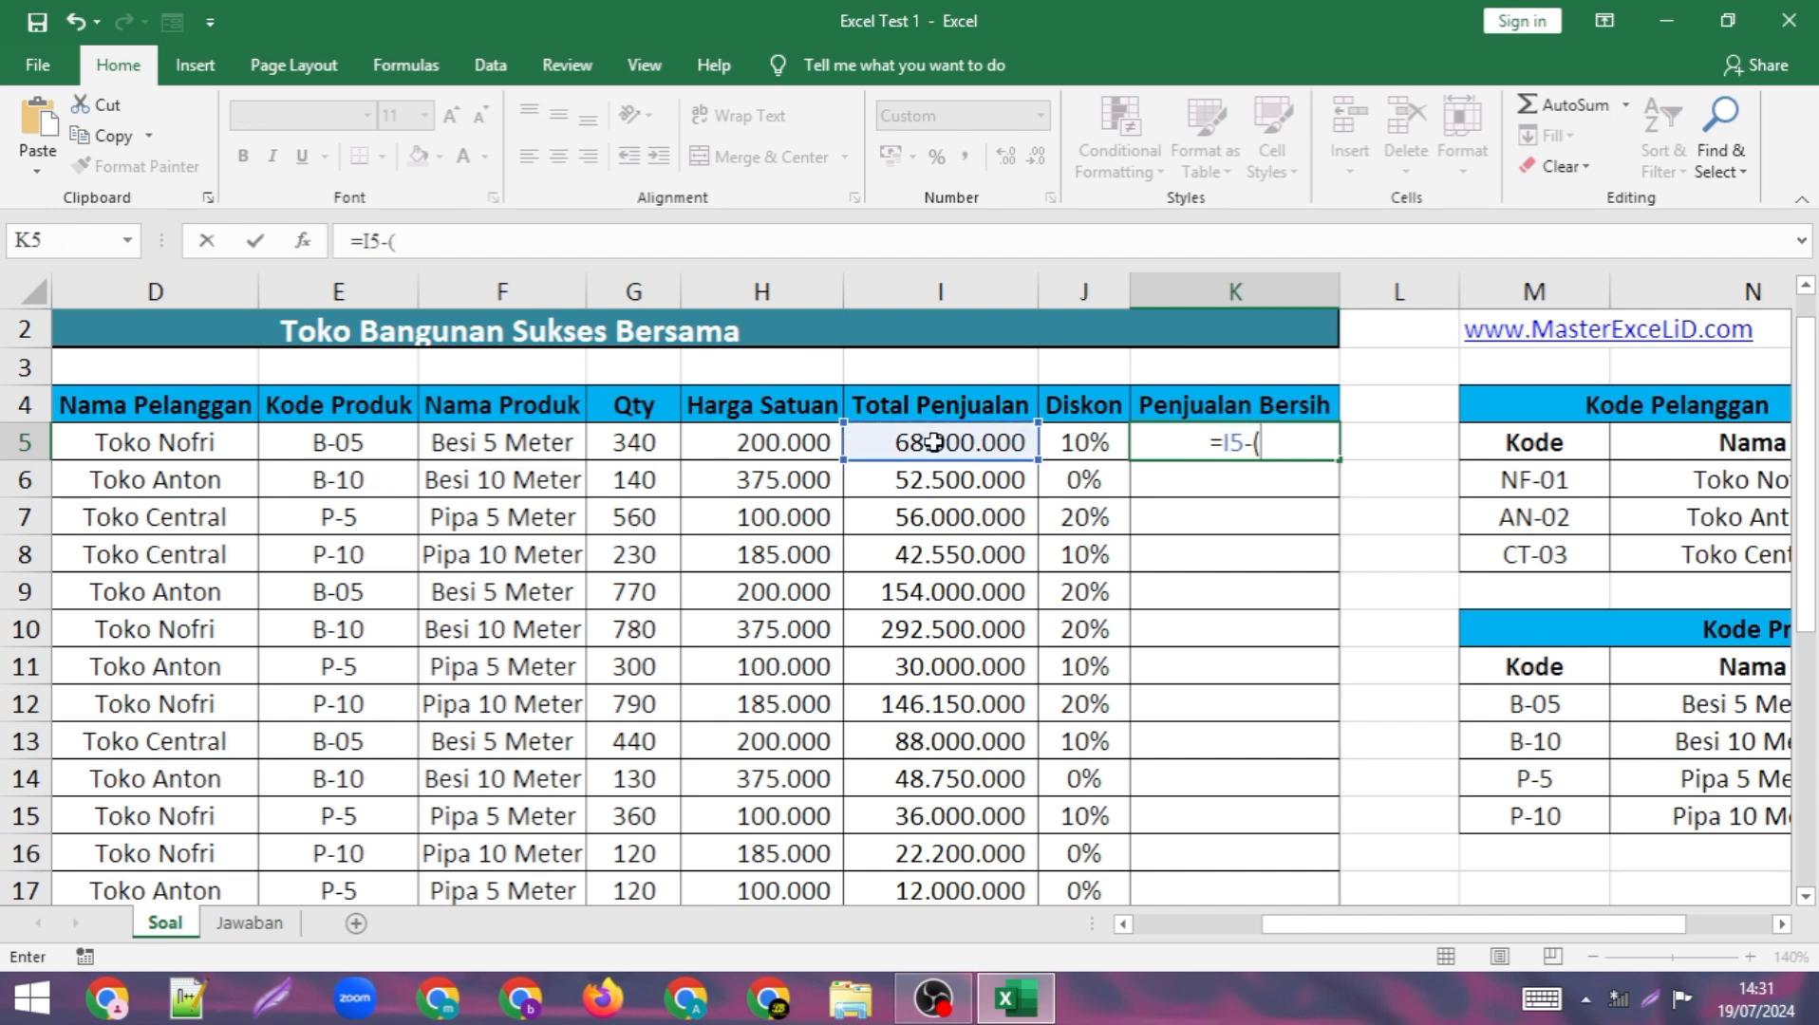
{"action": "left_click", "coordinate": [934, 443]}
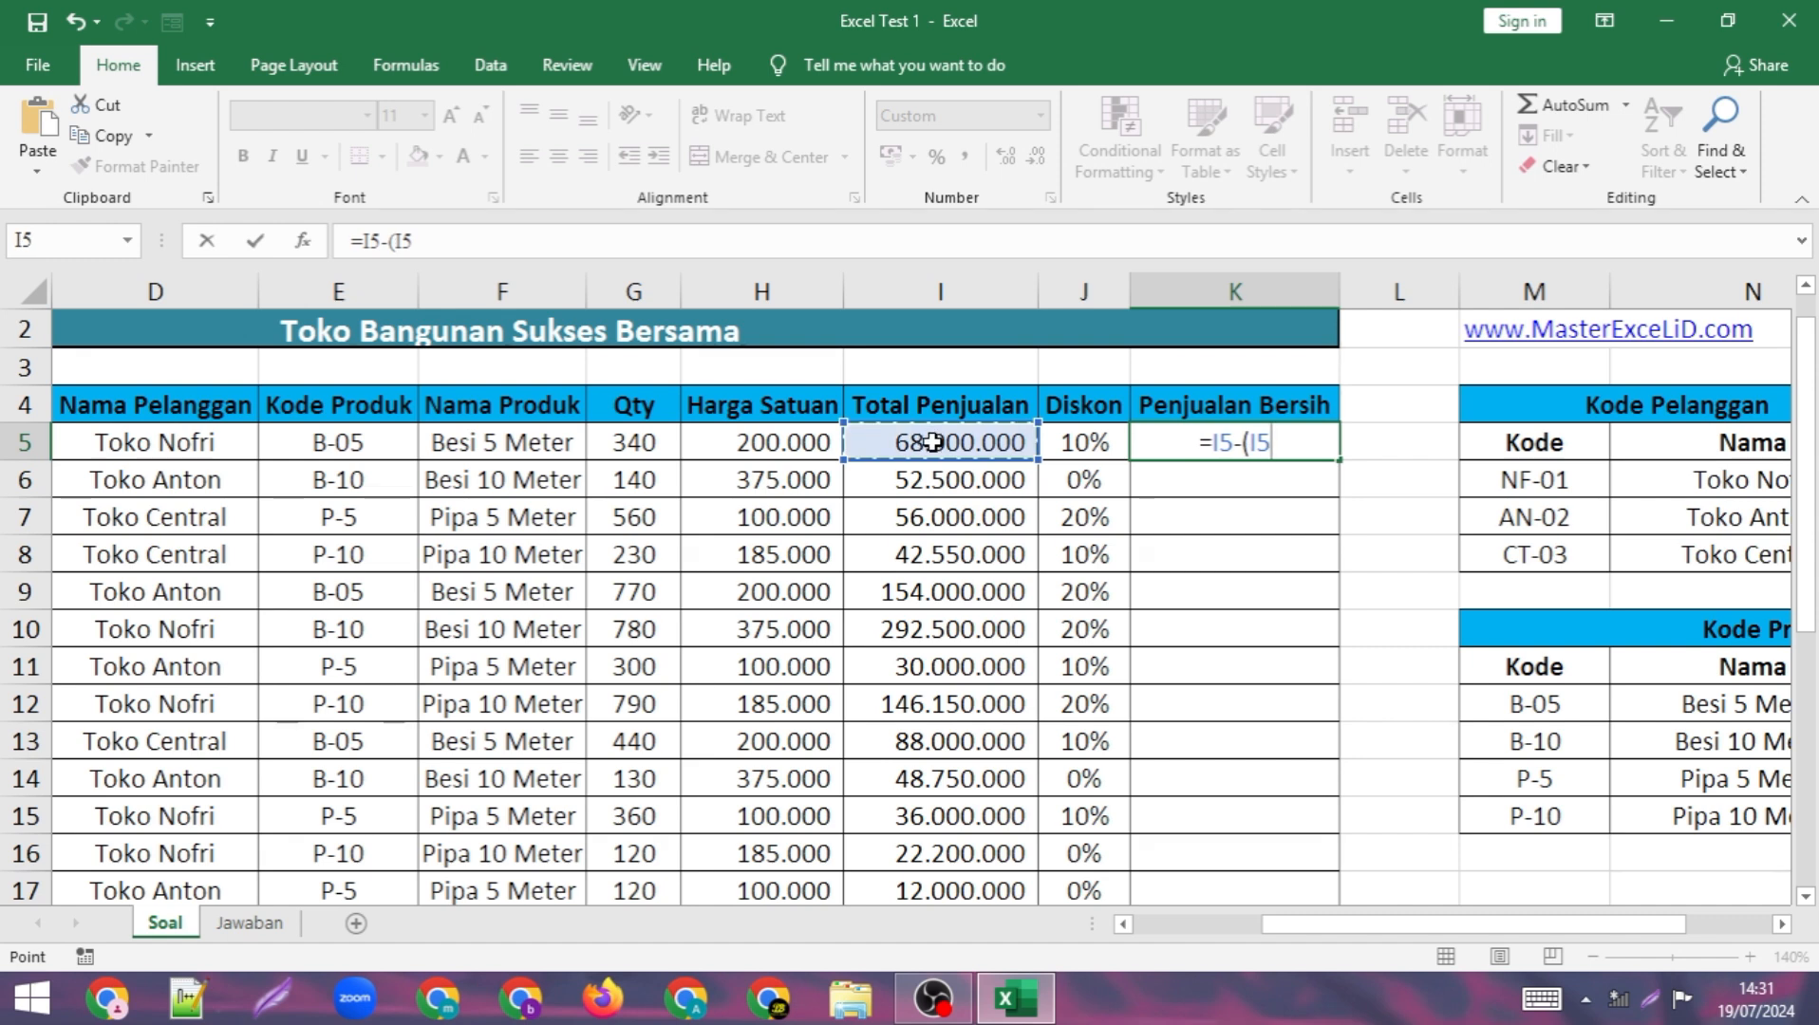
{"action": "type", "text": "*"}
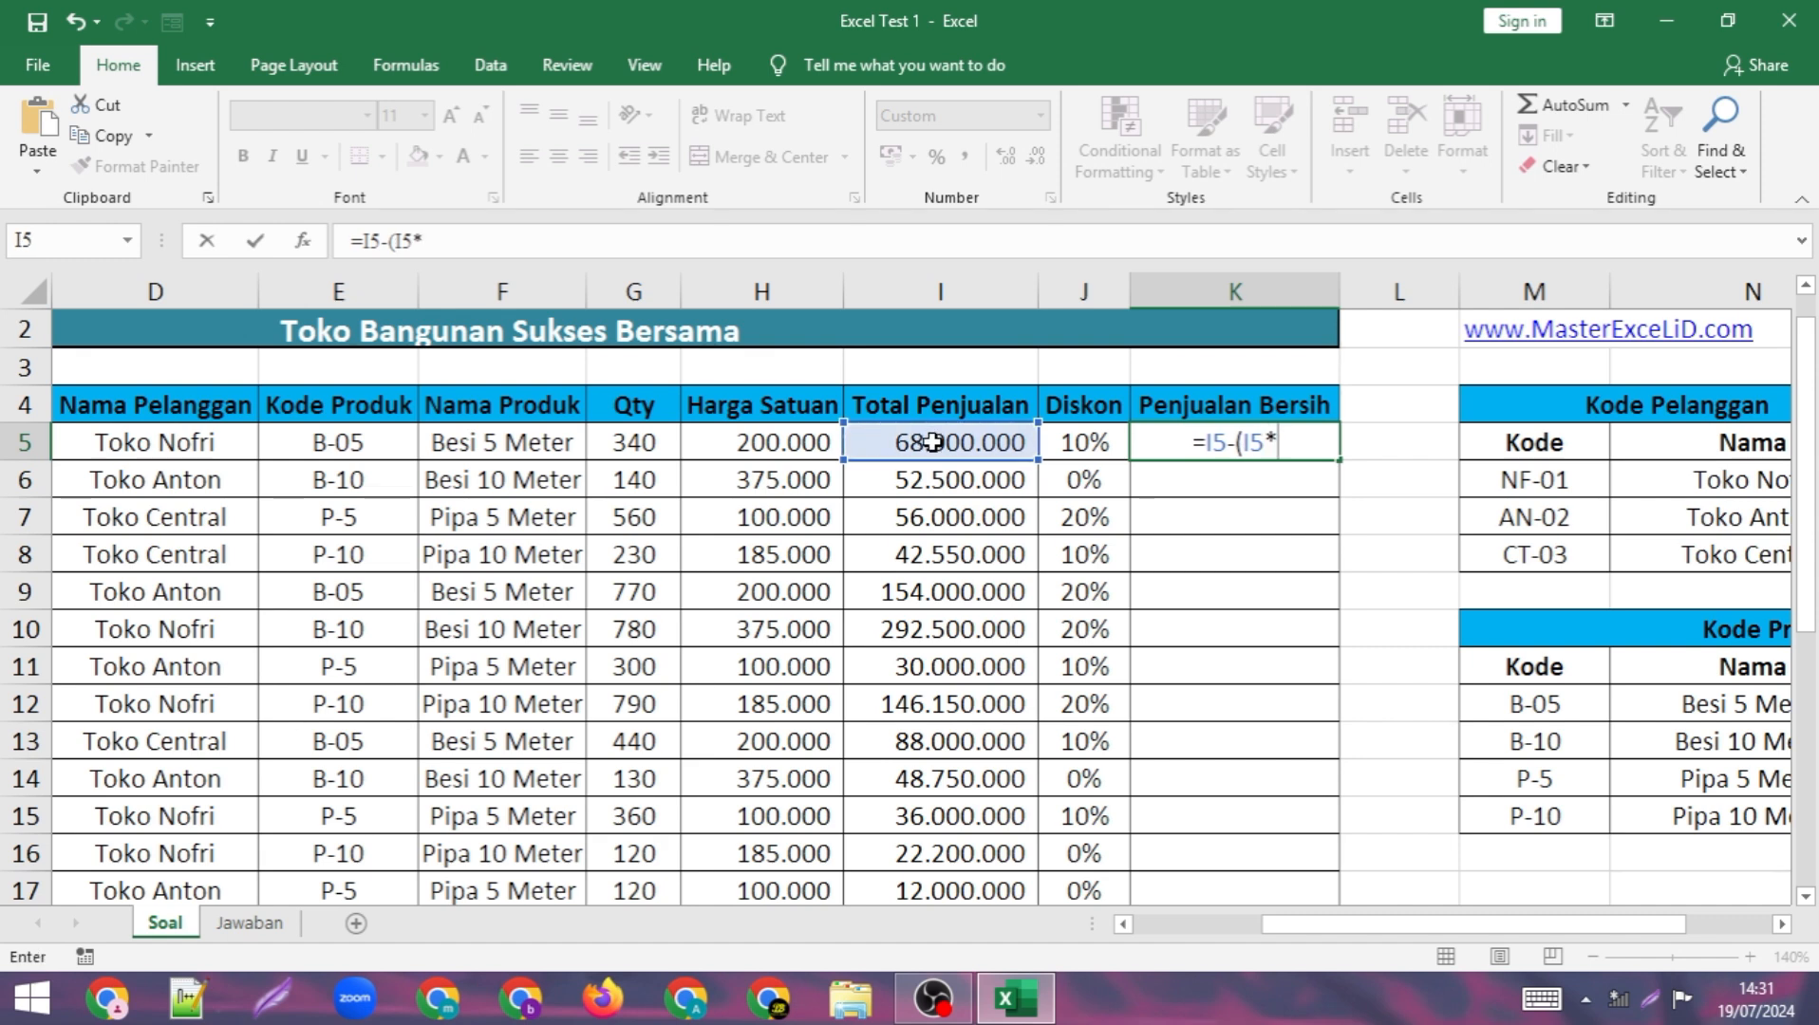
{"action": "left_click", "coordinate": [1104, 437]}
{"action": "type", "text": ")"}
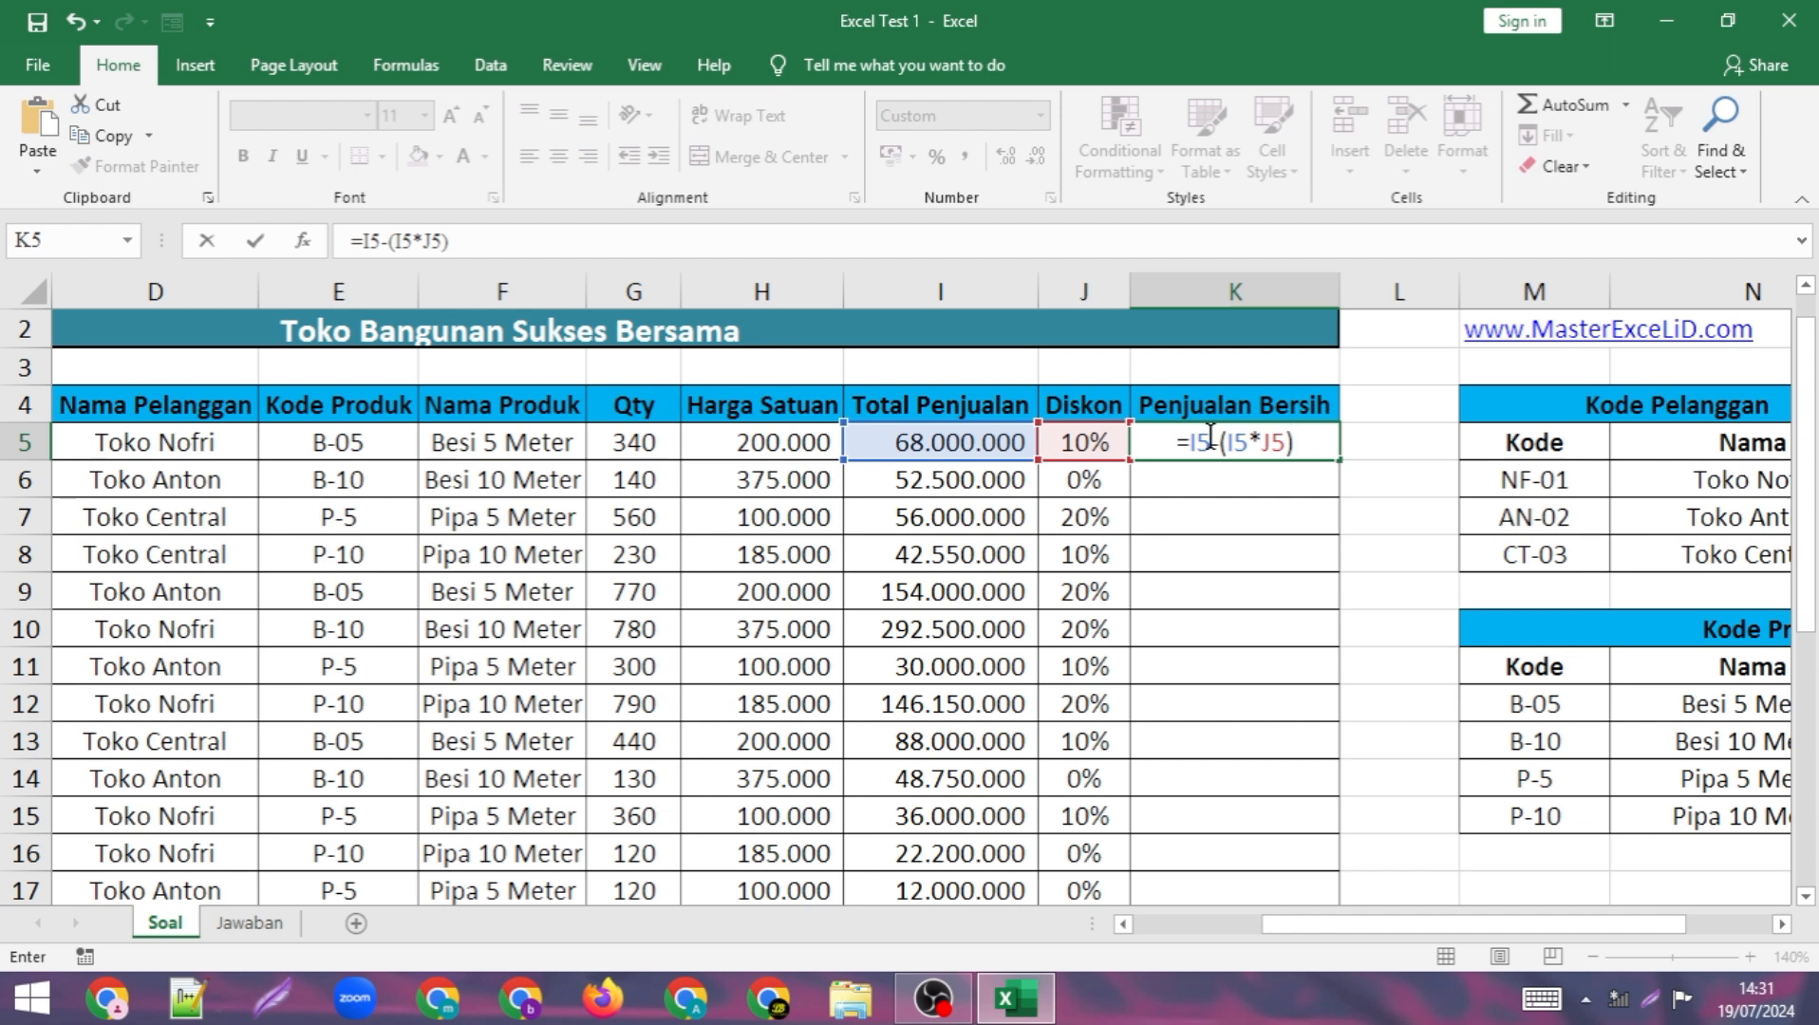
{"action": "key", "text": "ctrl+Return"}
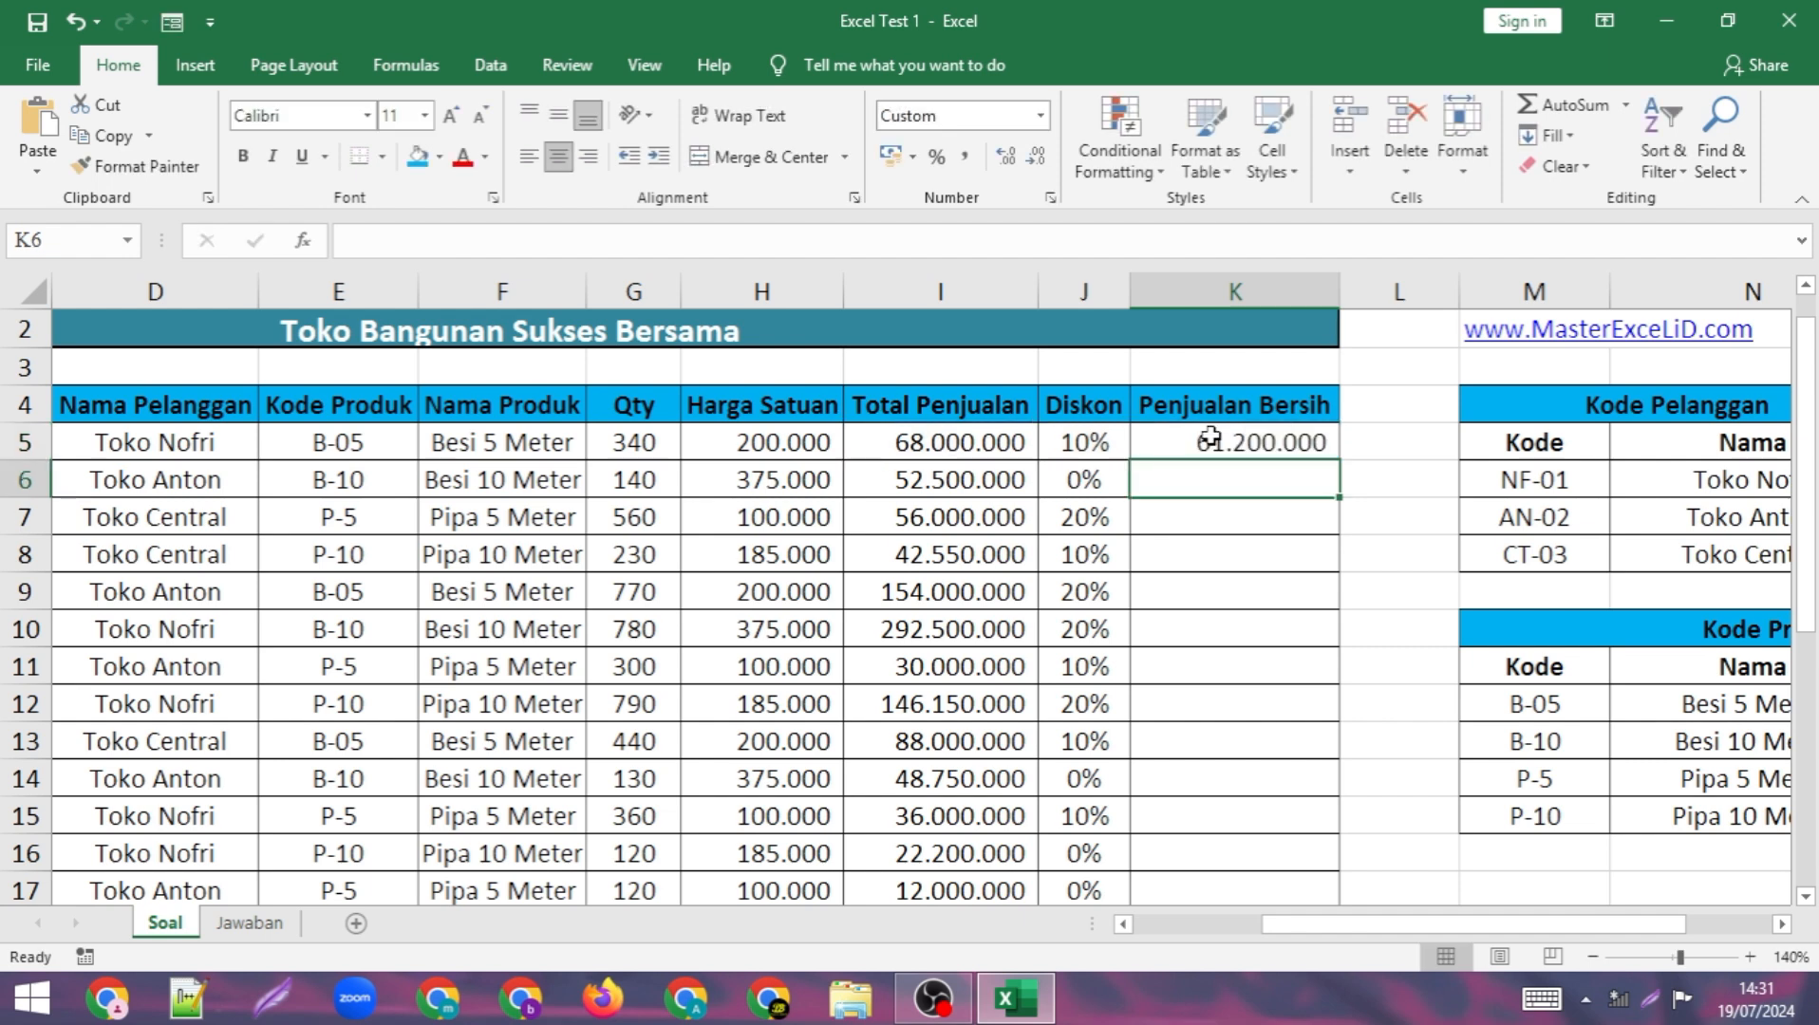
- Fill the Penjualan Bersih formula from K5 down to row 19
{"action": "left_click_drag", "start_coordinate": [1337, 460], "coordinate": [1321, 759]}
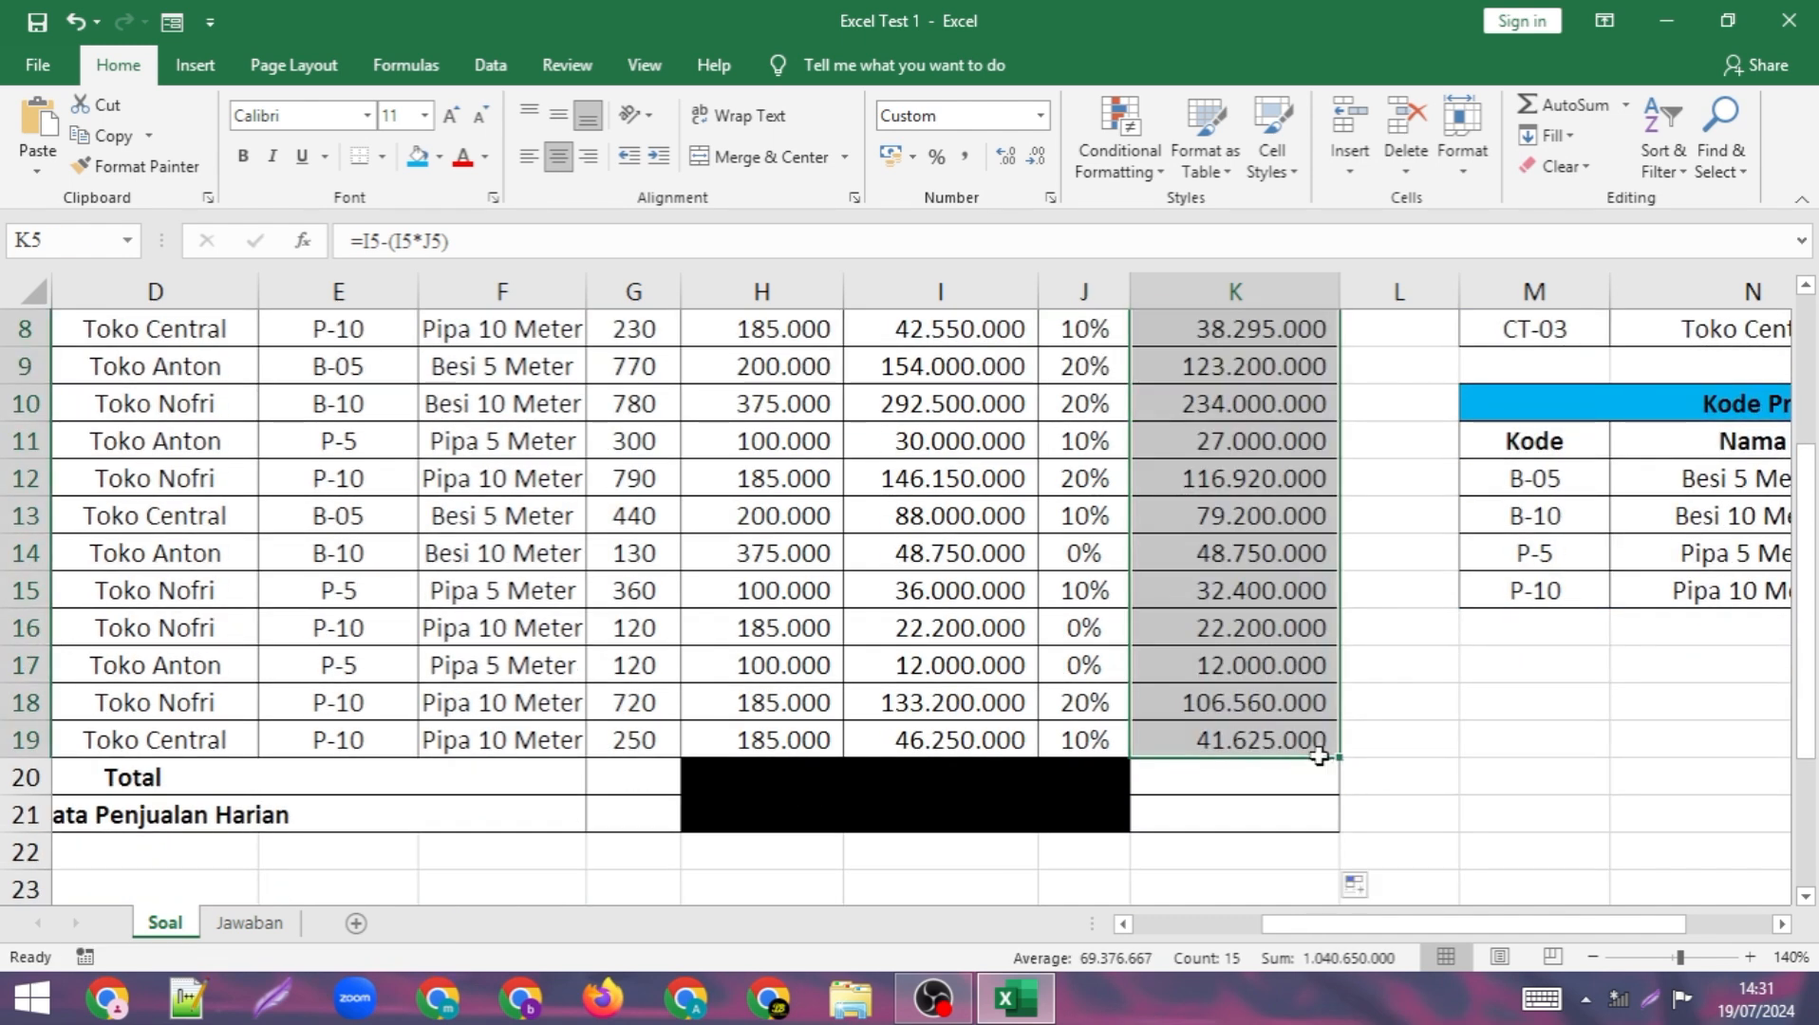
{"action": "scroll", "coordinate": [1319, 756], "scroll_direction": "up", "scroll_amount": 2}
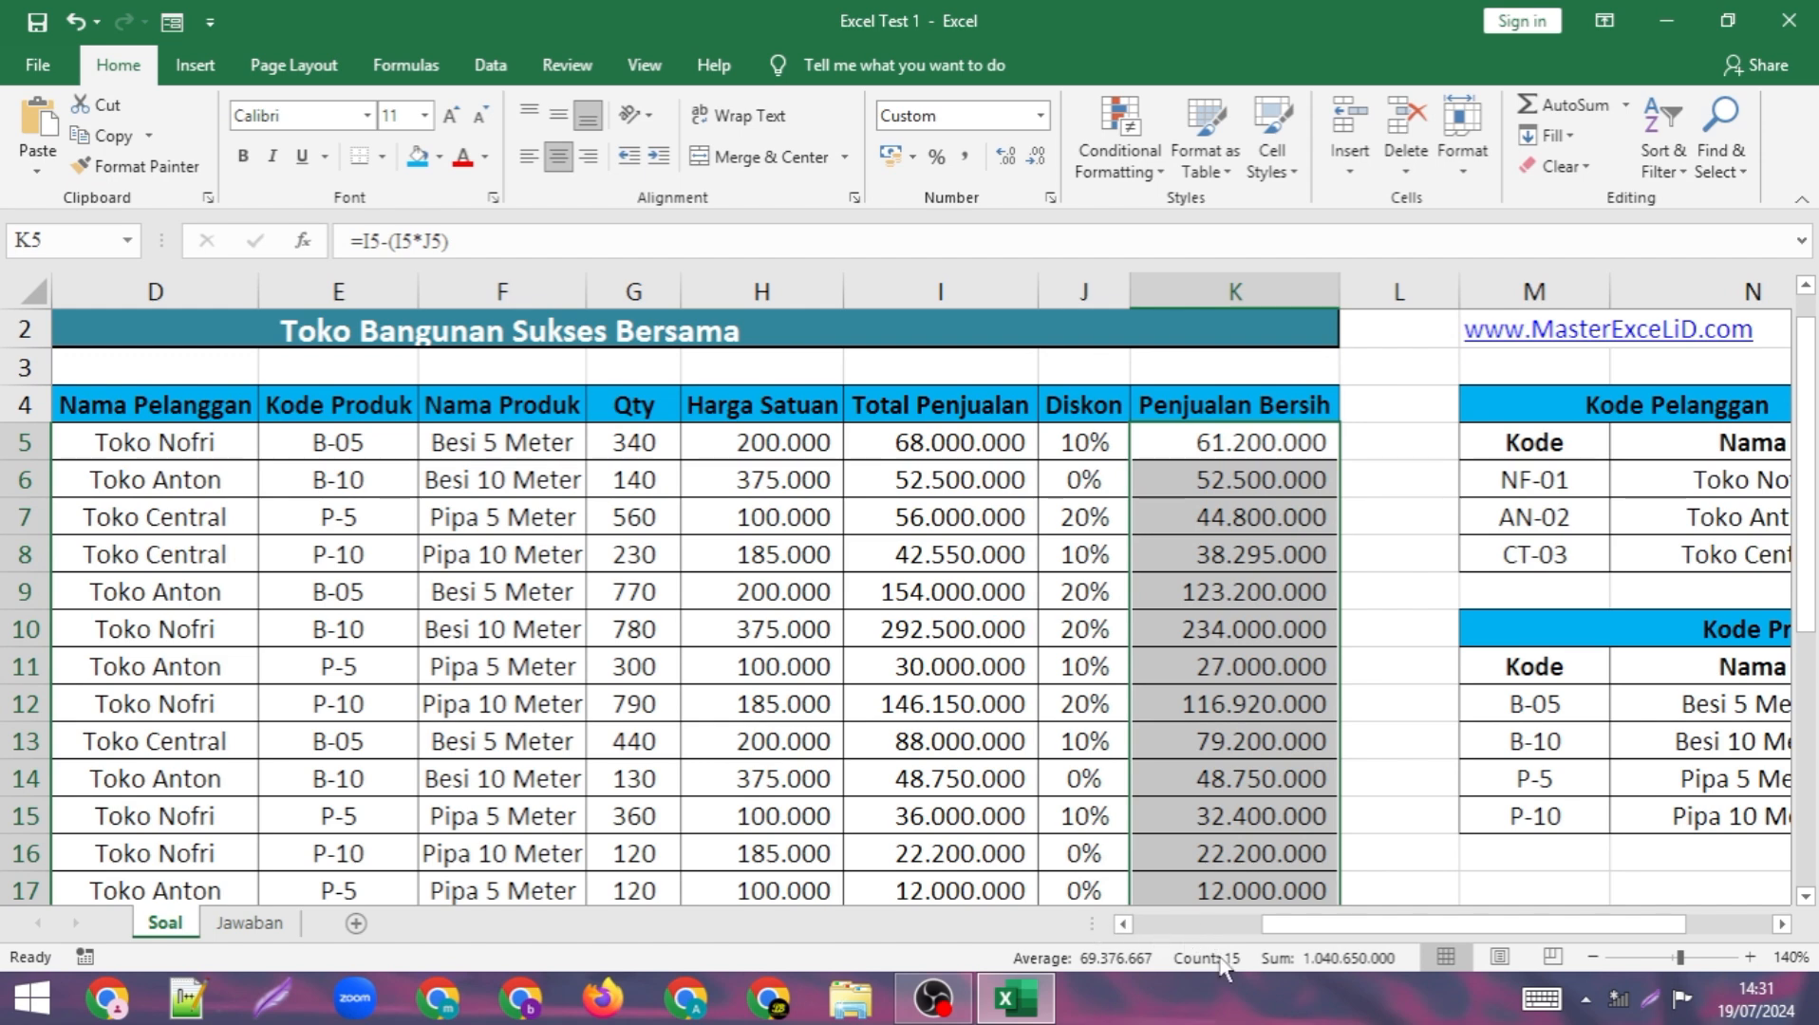
- Review the Soal questions below the table, especially question 5 about totalling and averaging Qty and Penjualan Bersih
{"action": "left_click", "coordinate": [1592, 957]}
{"action": "left_click", "coordinate": [1592, 957]}
{"action": "left_click", "coordinate": [1592, 957]}
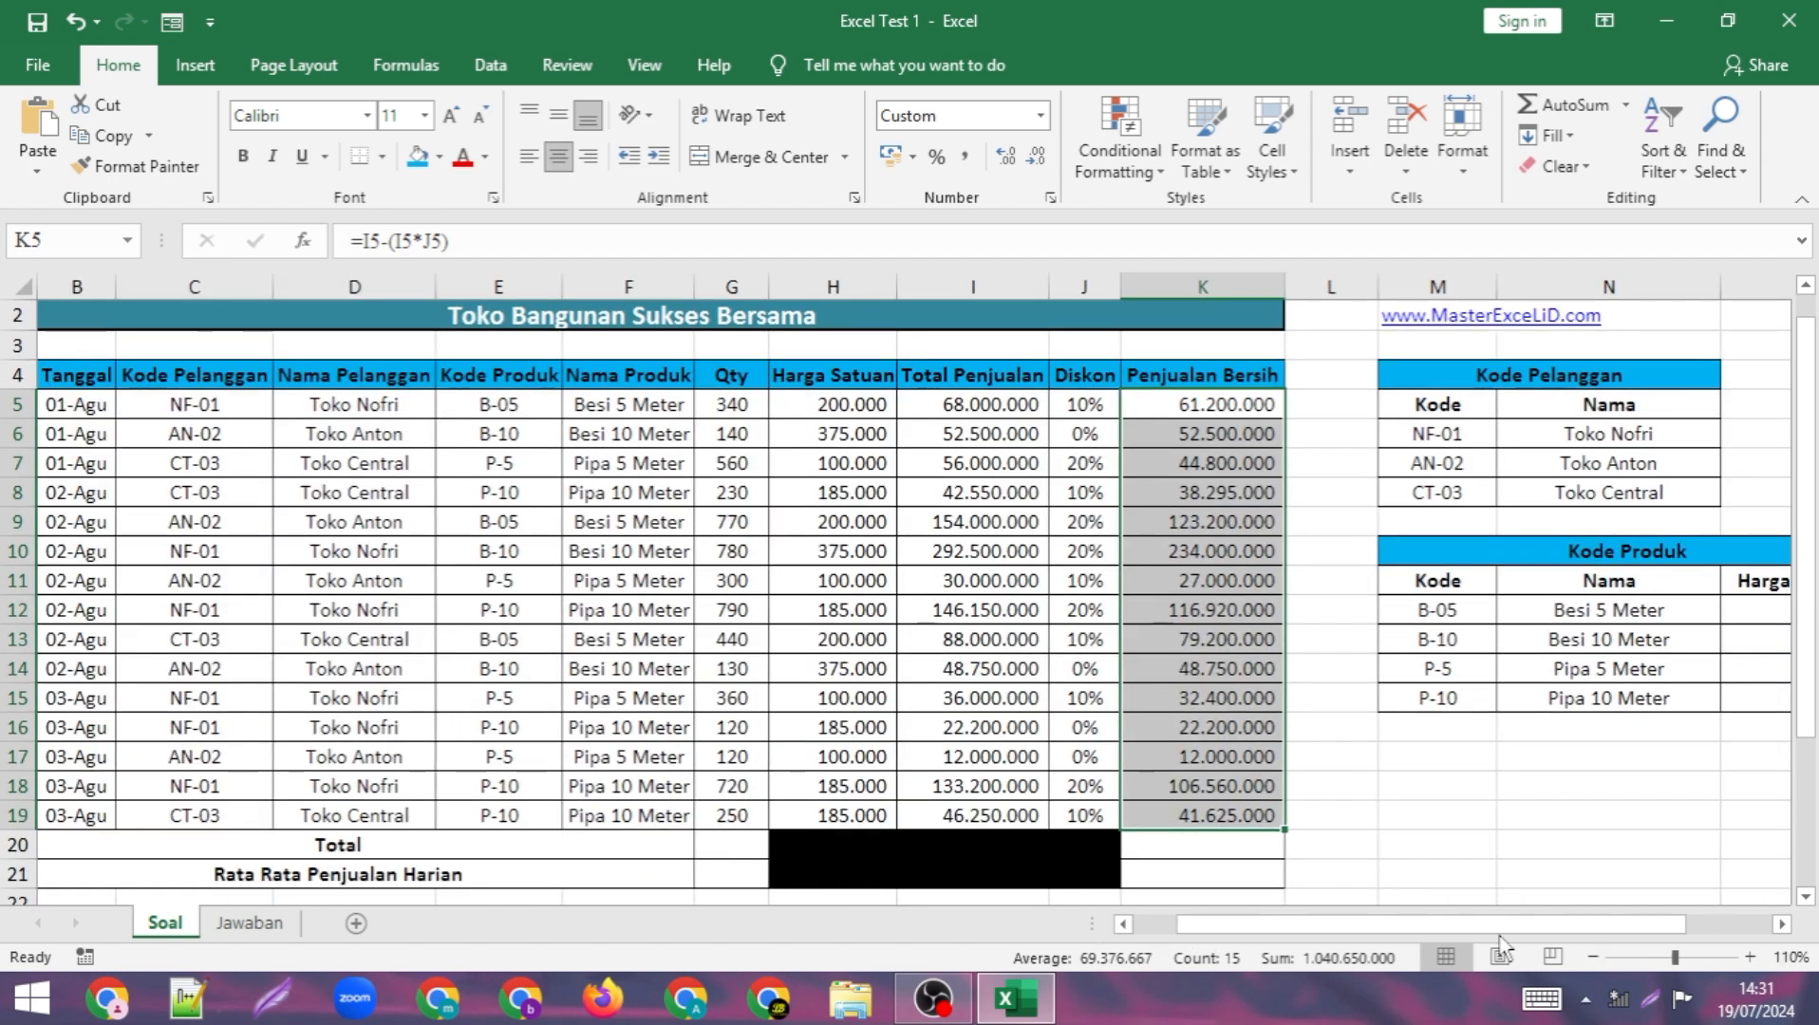
{"action": "left_click", "coordinate": [1592, 957]}
{"action": "scroll", "coordinate": [935, 679], "scroll_direction": "down", "scroll_amount": 4}
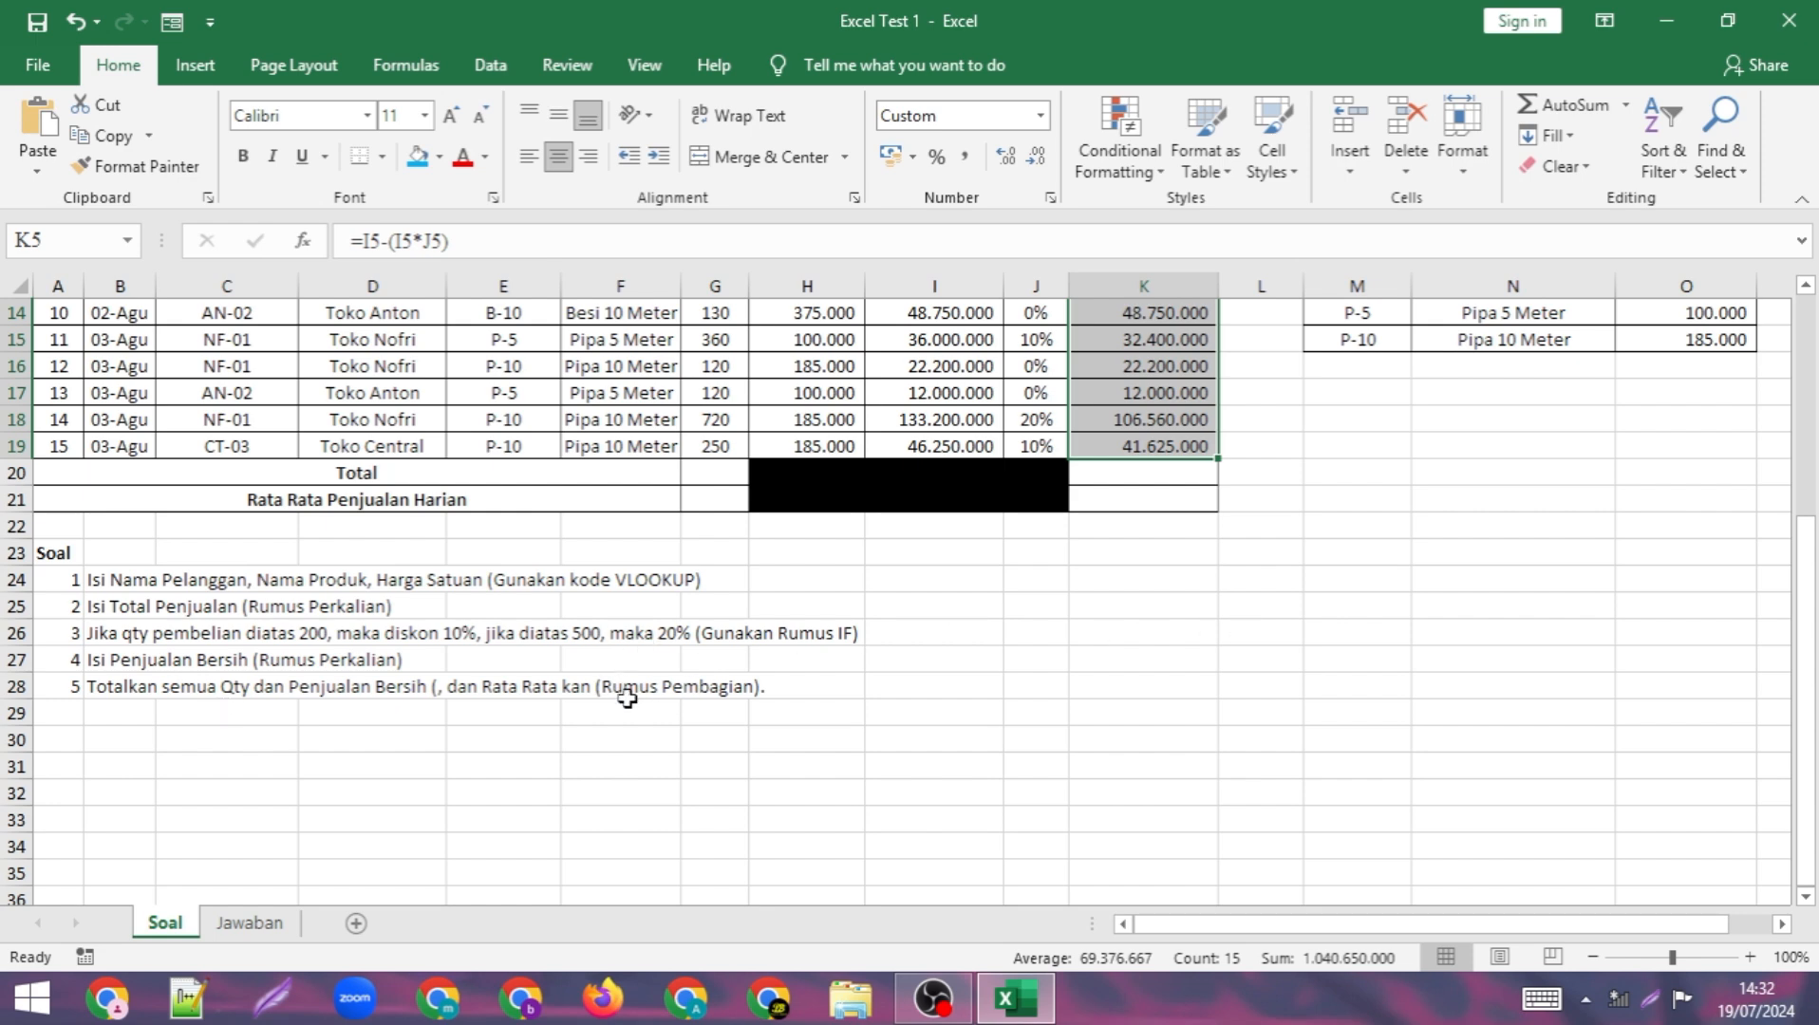
{"action": "scroll", "coordinate": [675, 689], "scroll_direction": "up", "scroll_amount": 1}
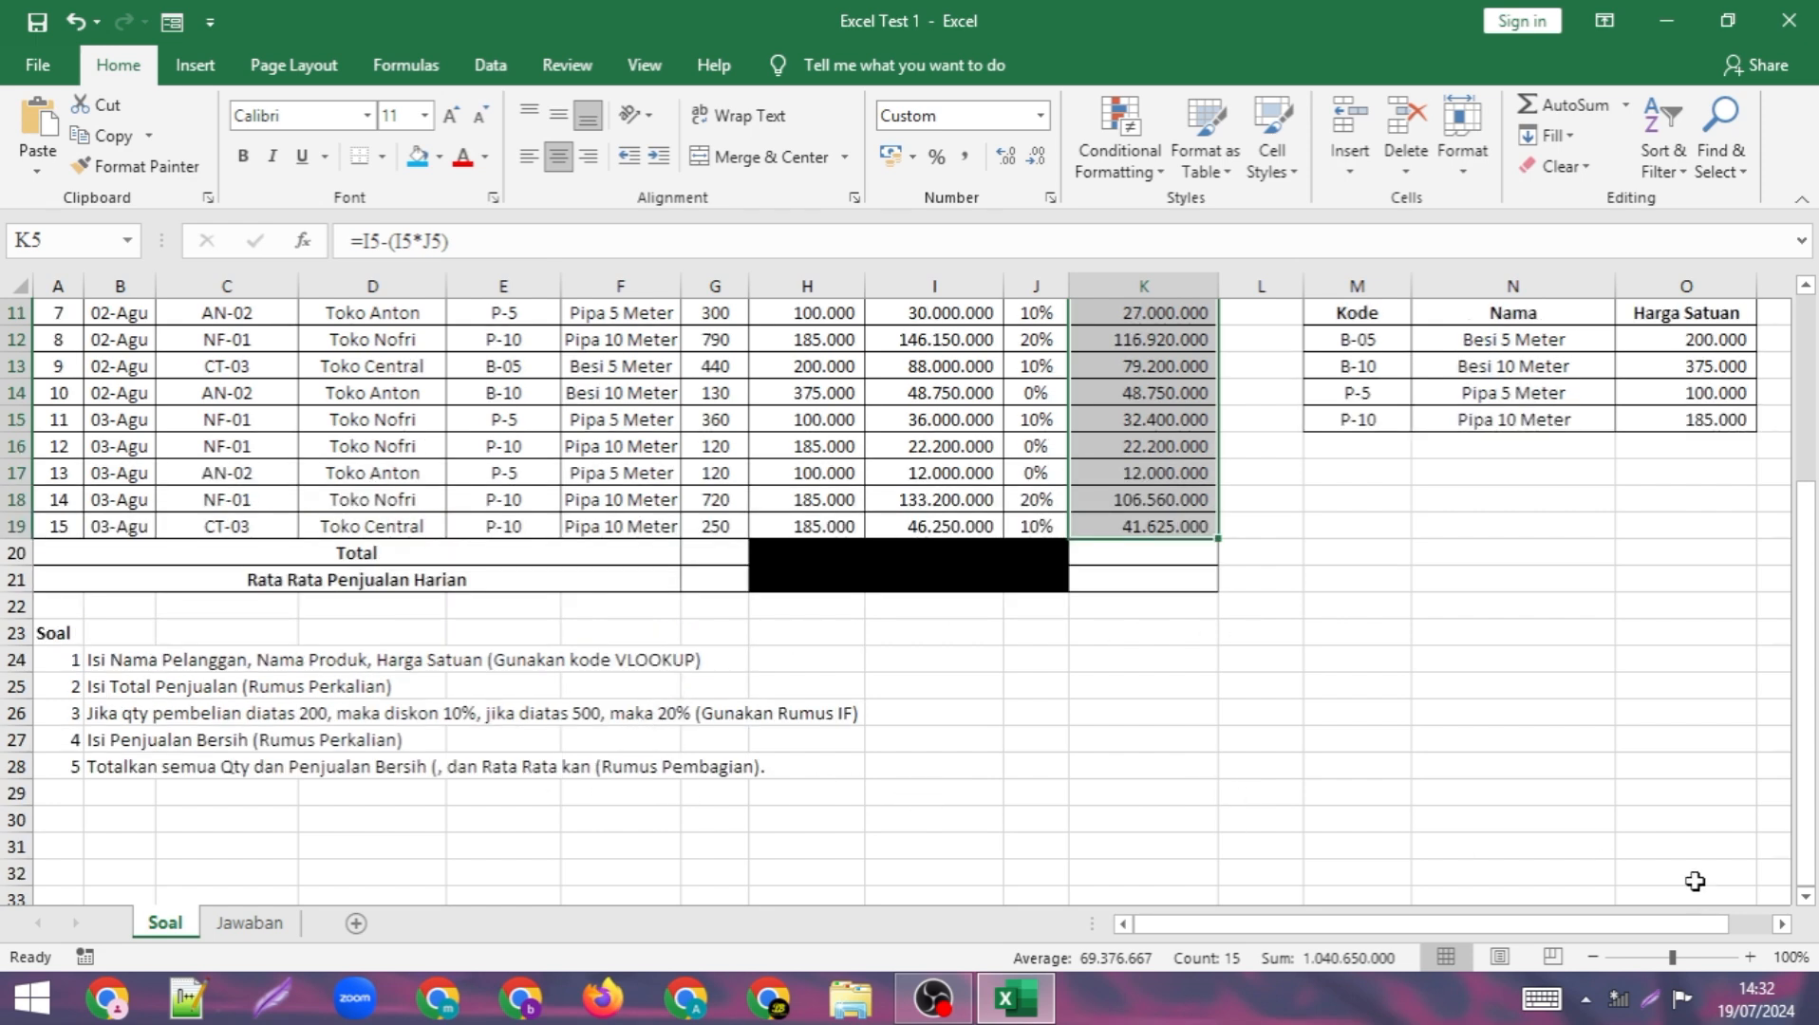
{"action": "left_click", "coordinate": [1751, 958]}
{"action": "left_click", "coordinate": [1751, 958]}
{"action": "left_click", "coordinate": [1752, 958]}
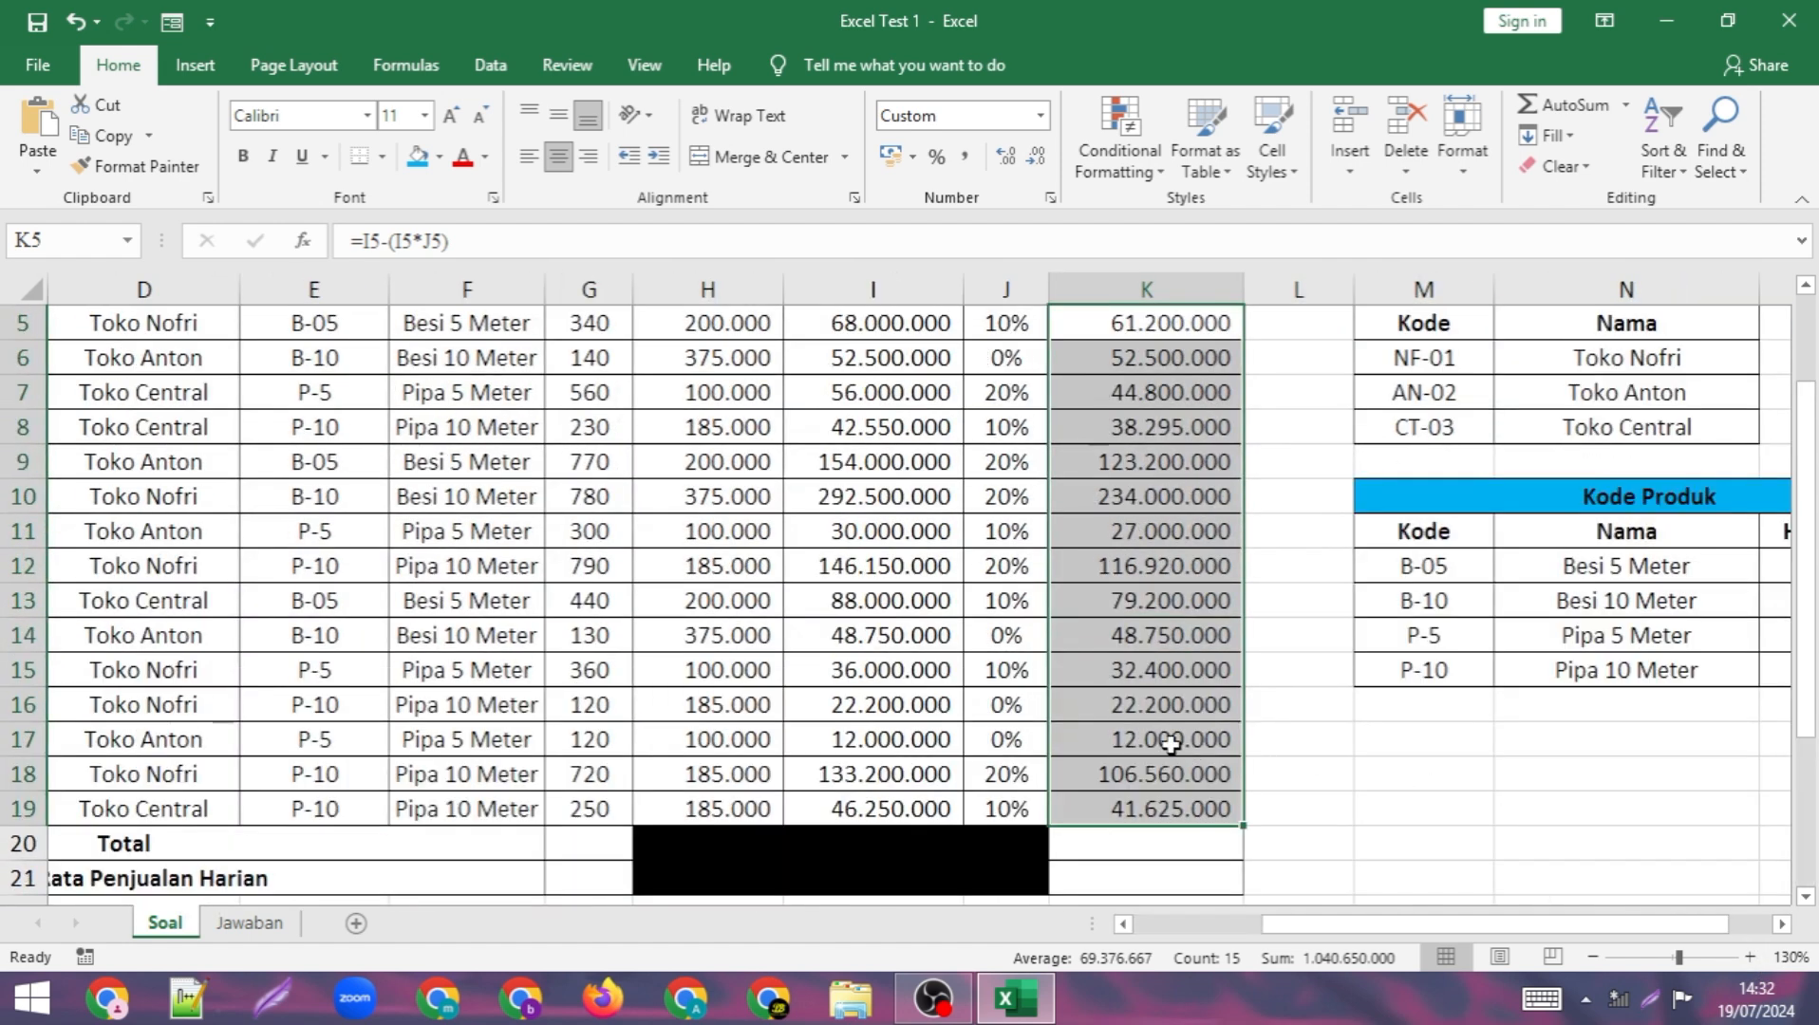
{"action": "left_click", "coordinate": [1593, 958]}
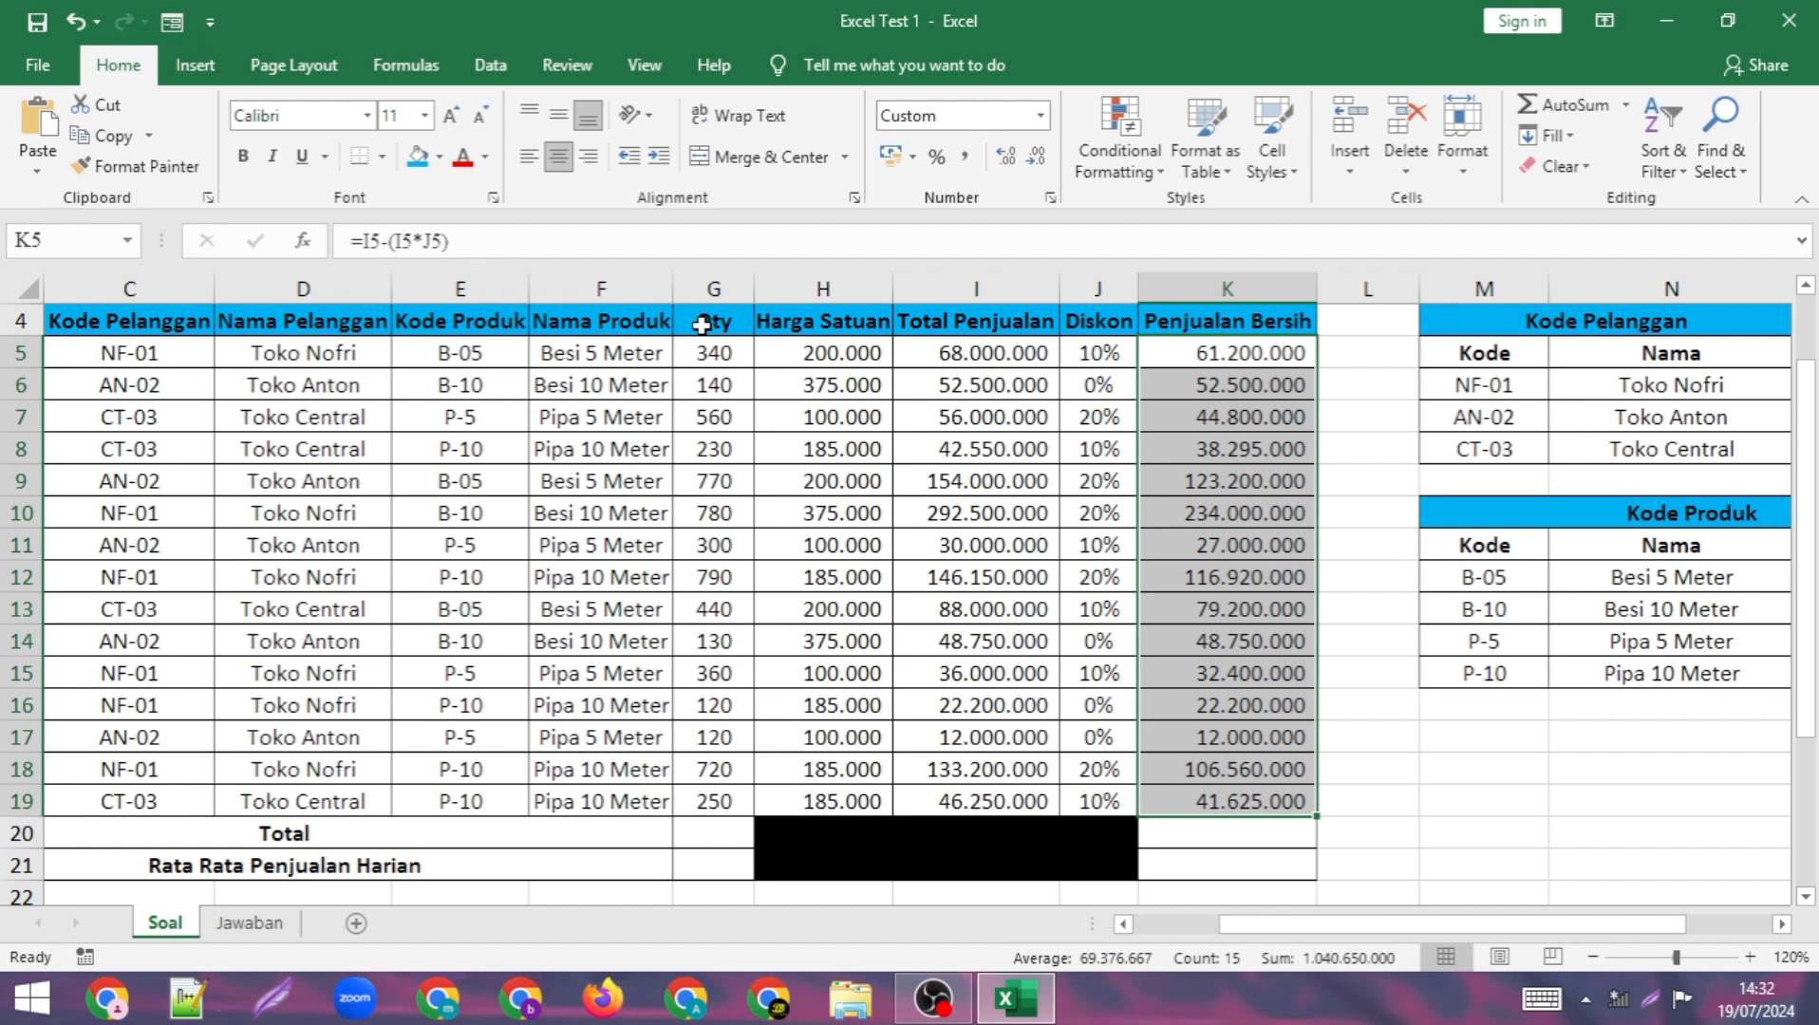
- Try totalling the Qty column in G20 with a written SUM formula over G5:G19, and clear the cell again
{"action": "left_click", "coordinate": [709, 832]}
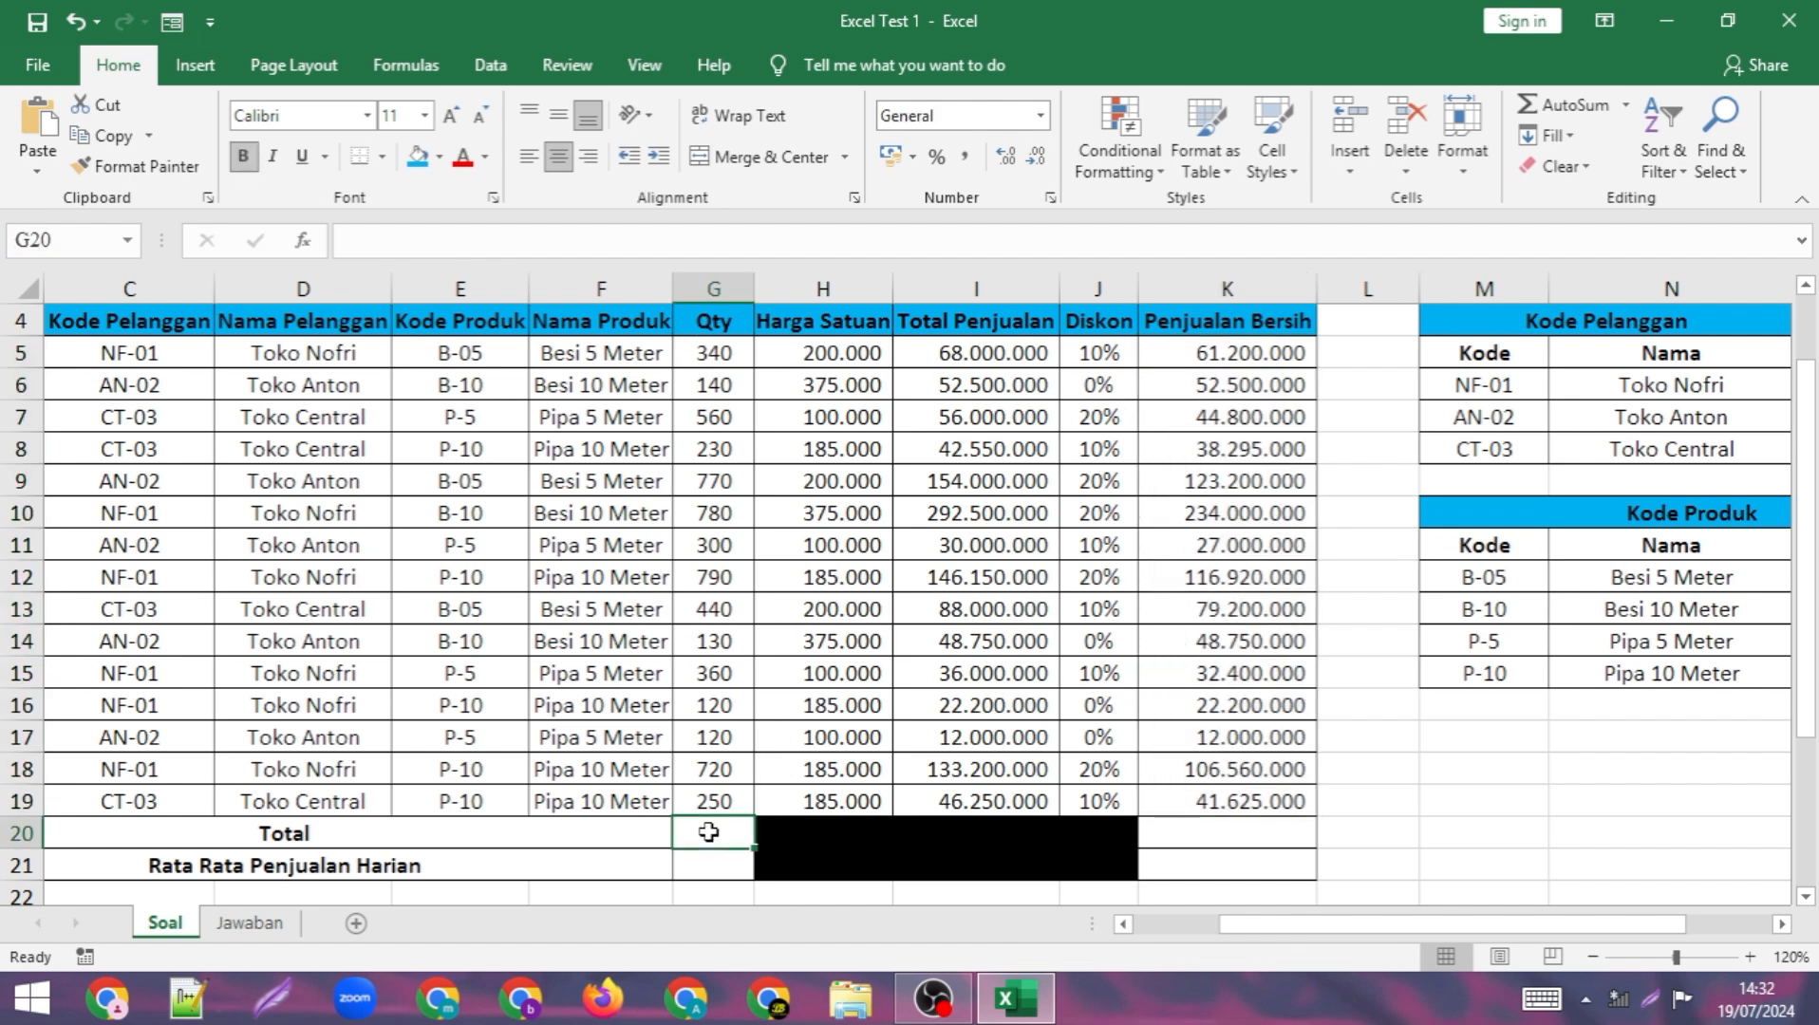
{"action": "type", "text": "="}
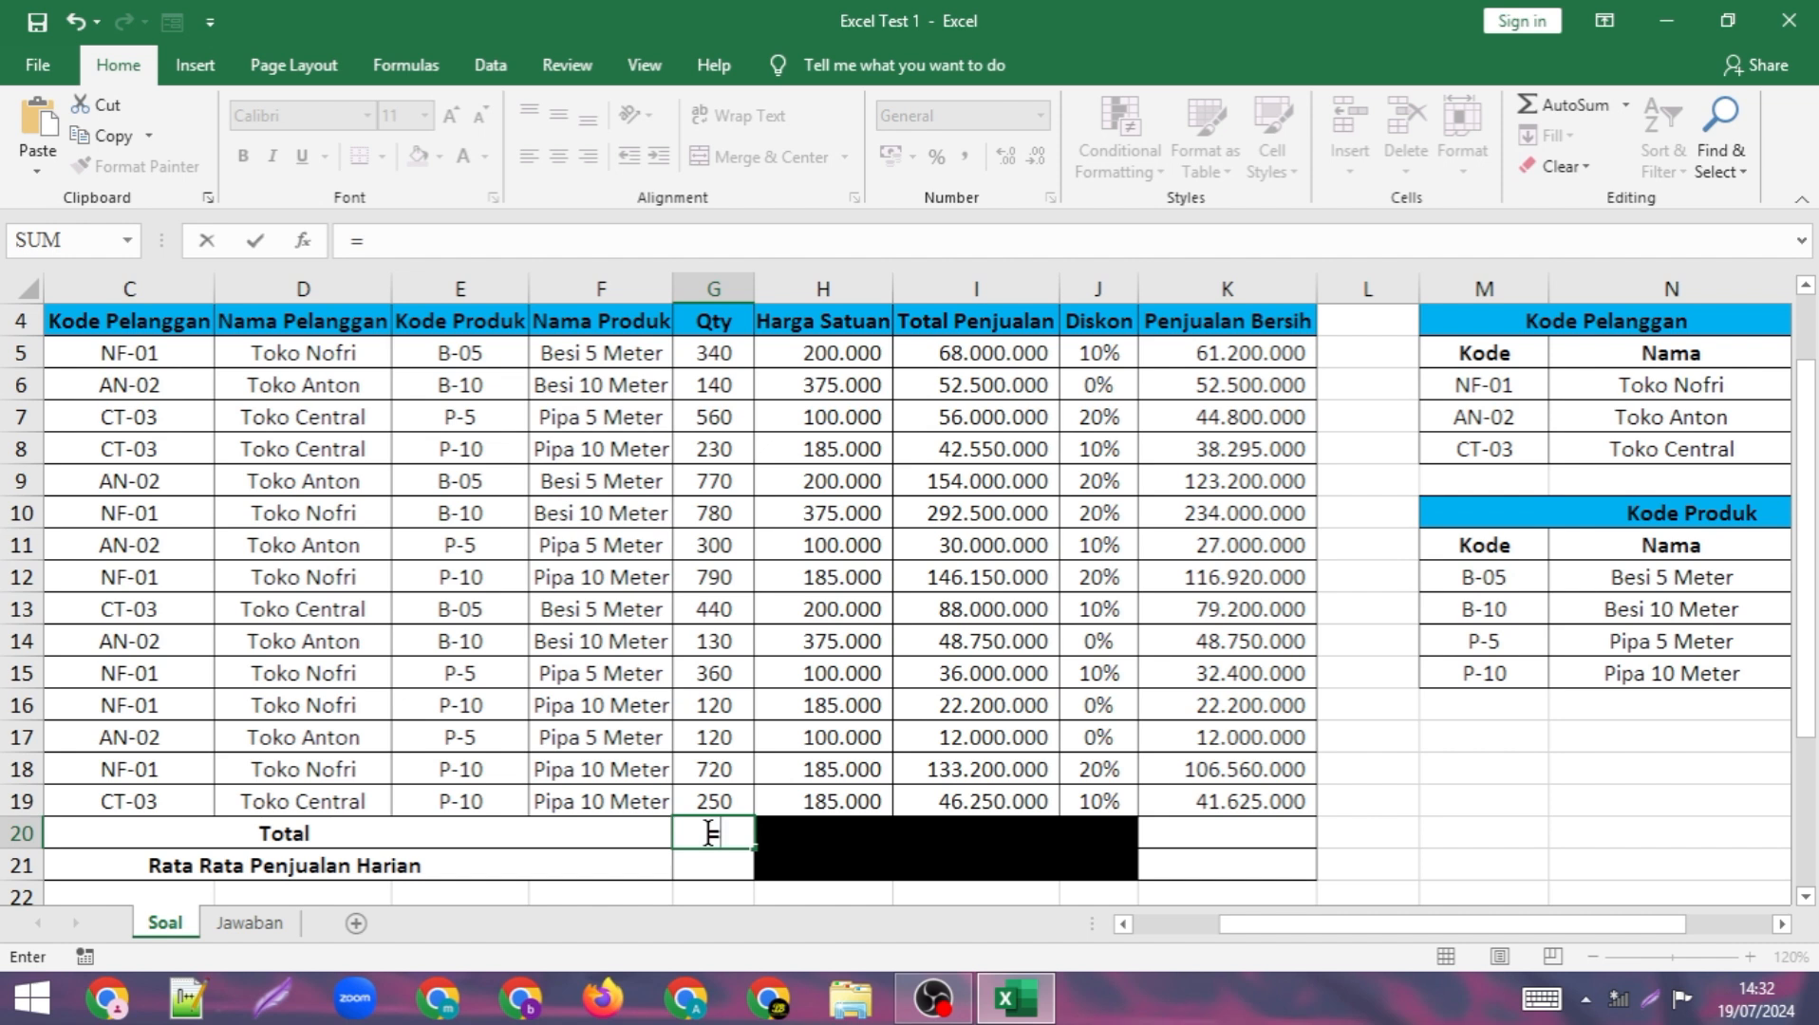
{"action": "type", "text": "sum"}
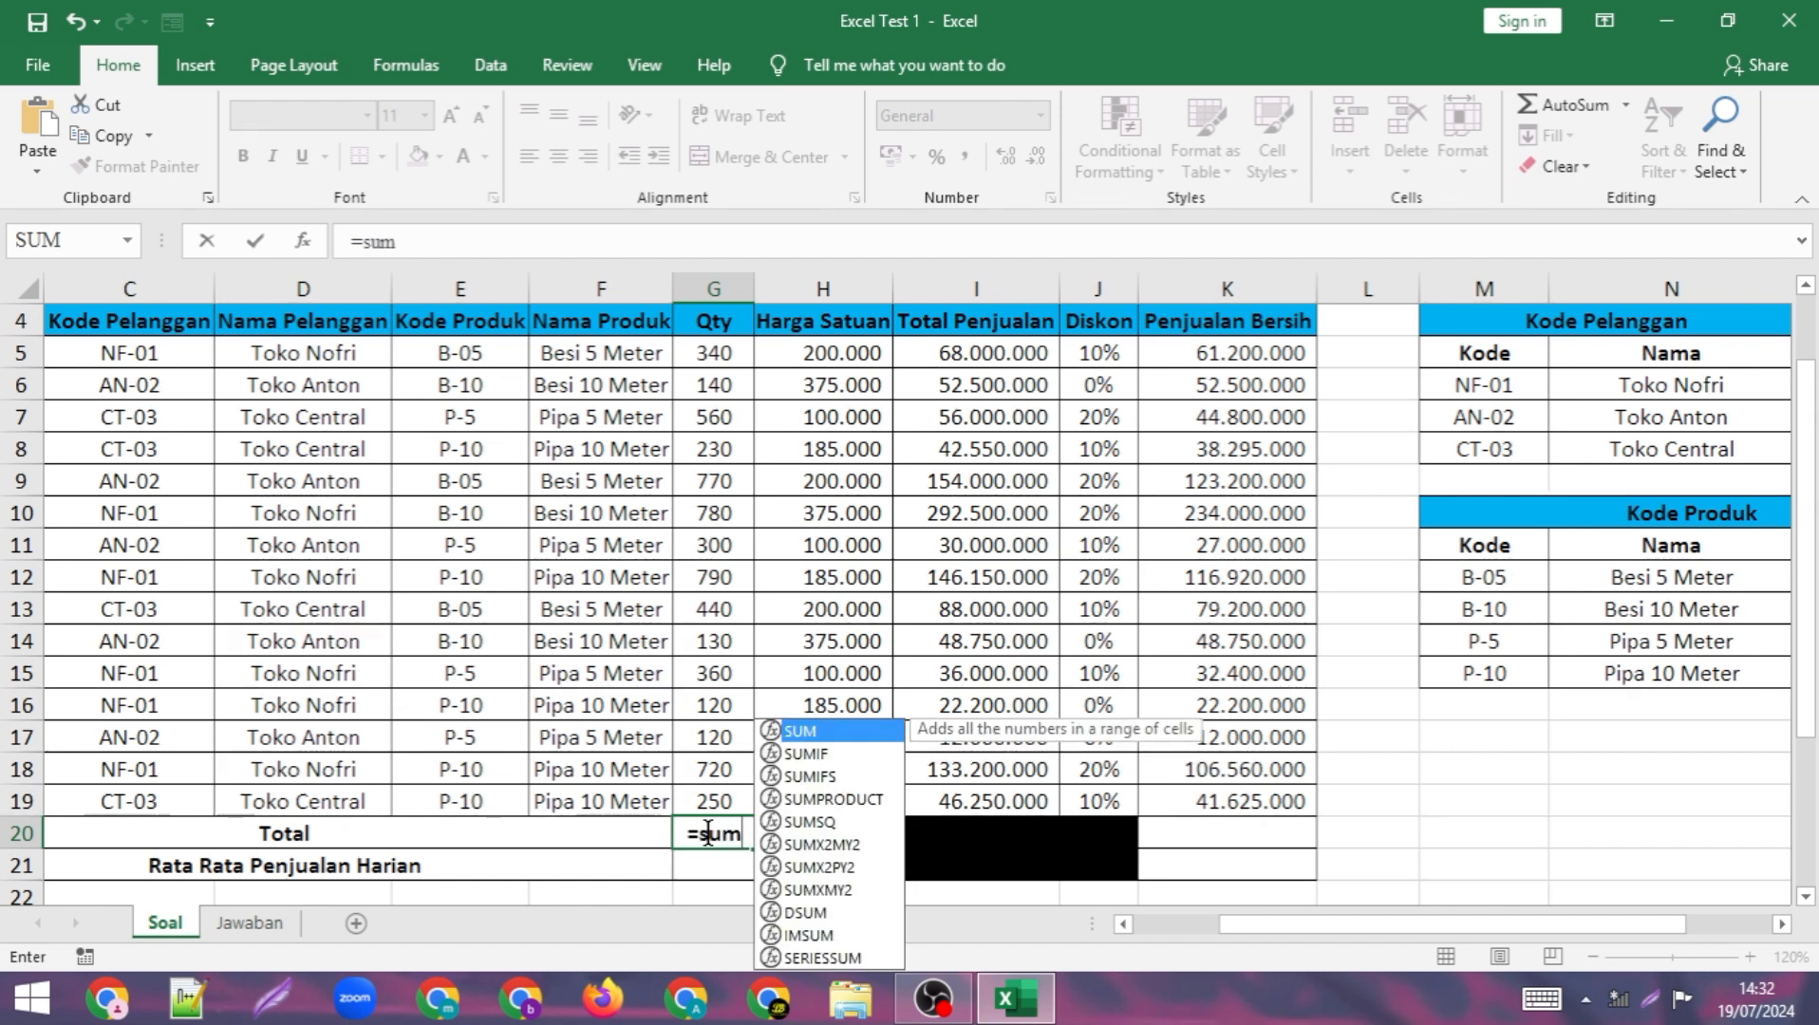
{"action": "type", "text": "("}
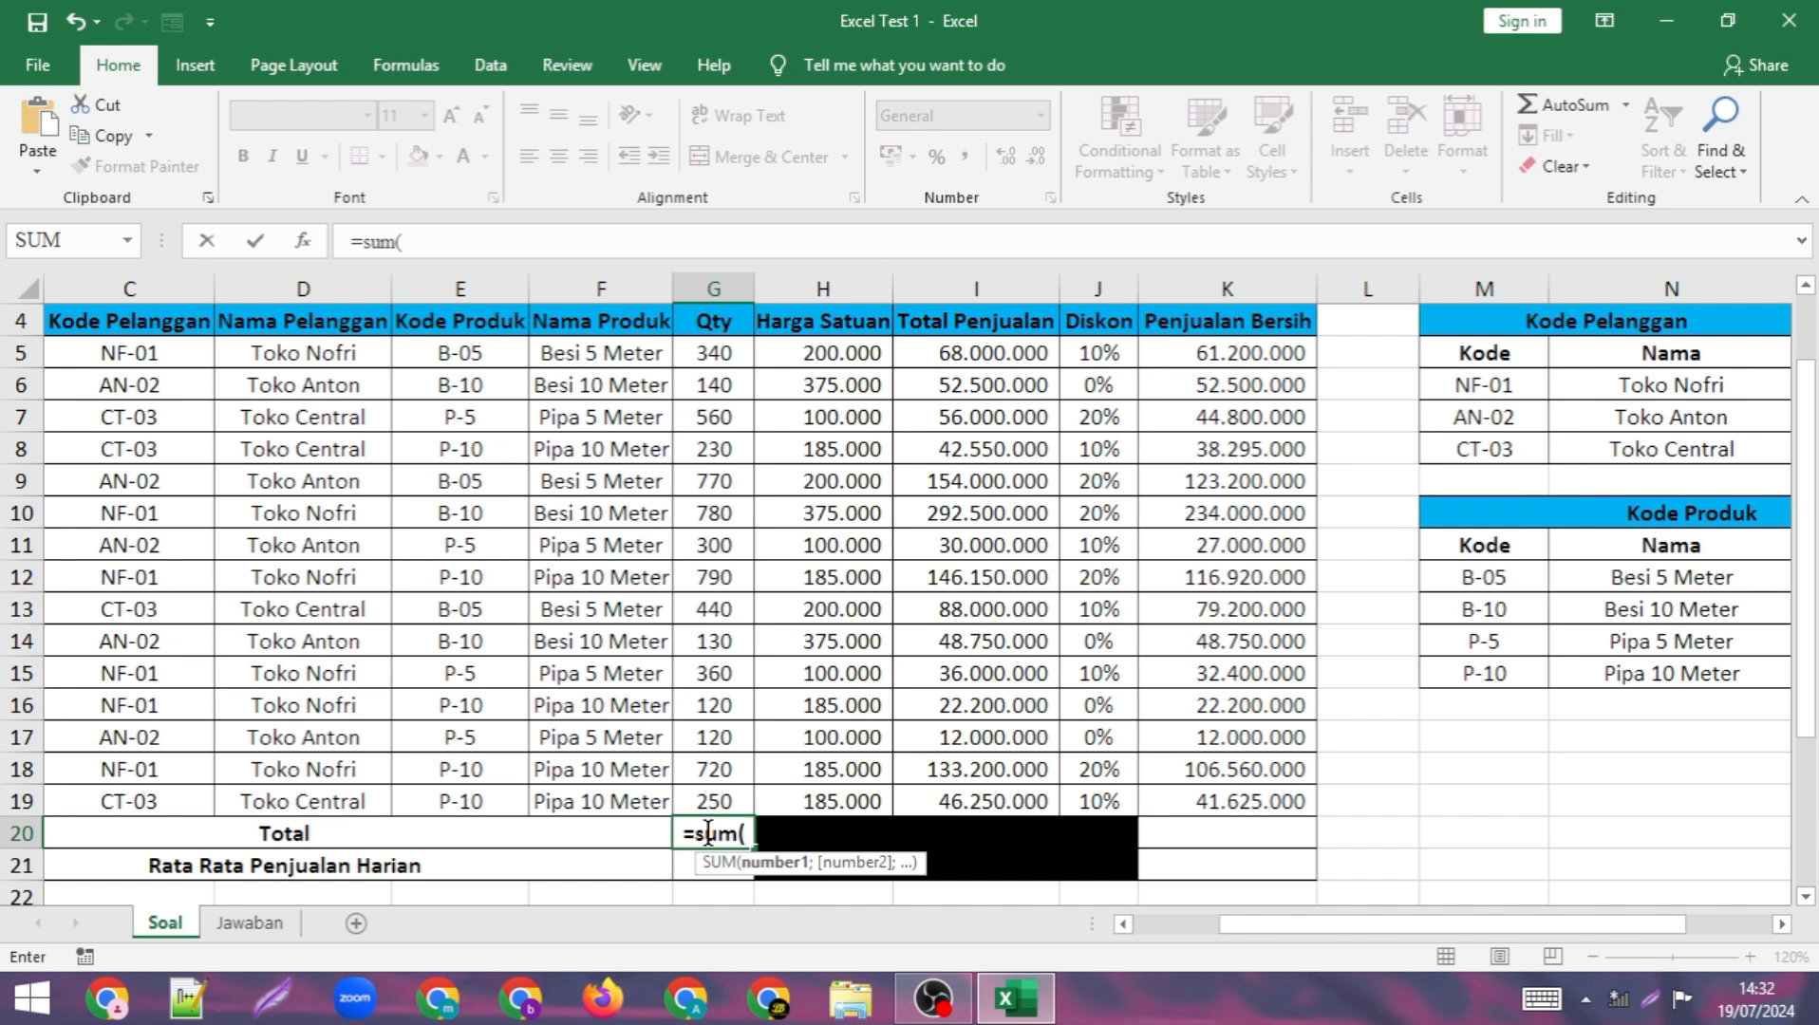
{"action": "left_click_drag", "start_coordinate": [720, 350], "coordinate": [707, 798]}
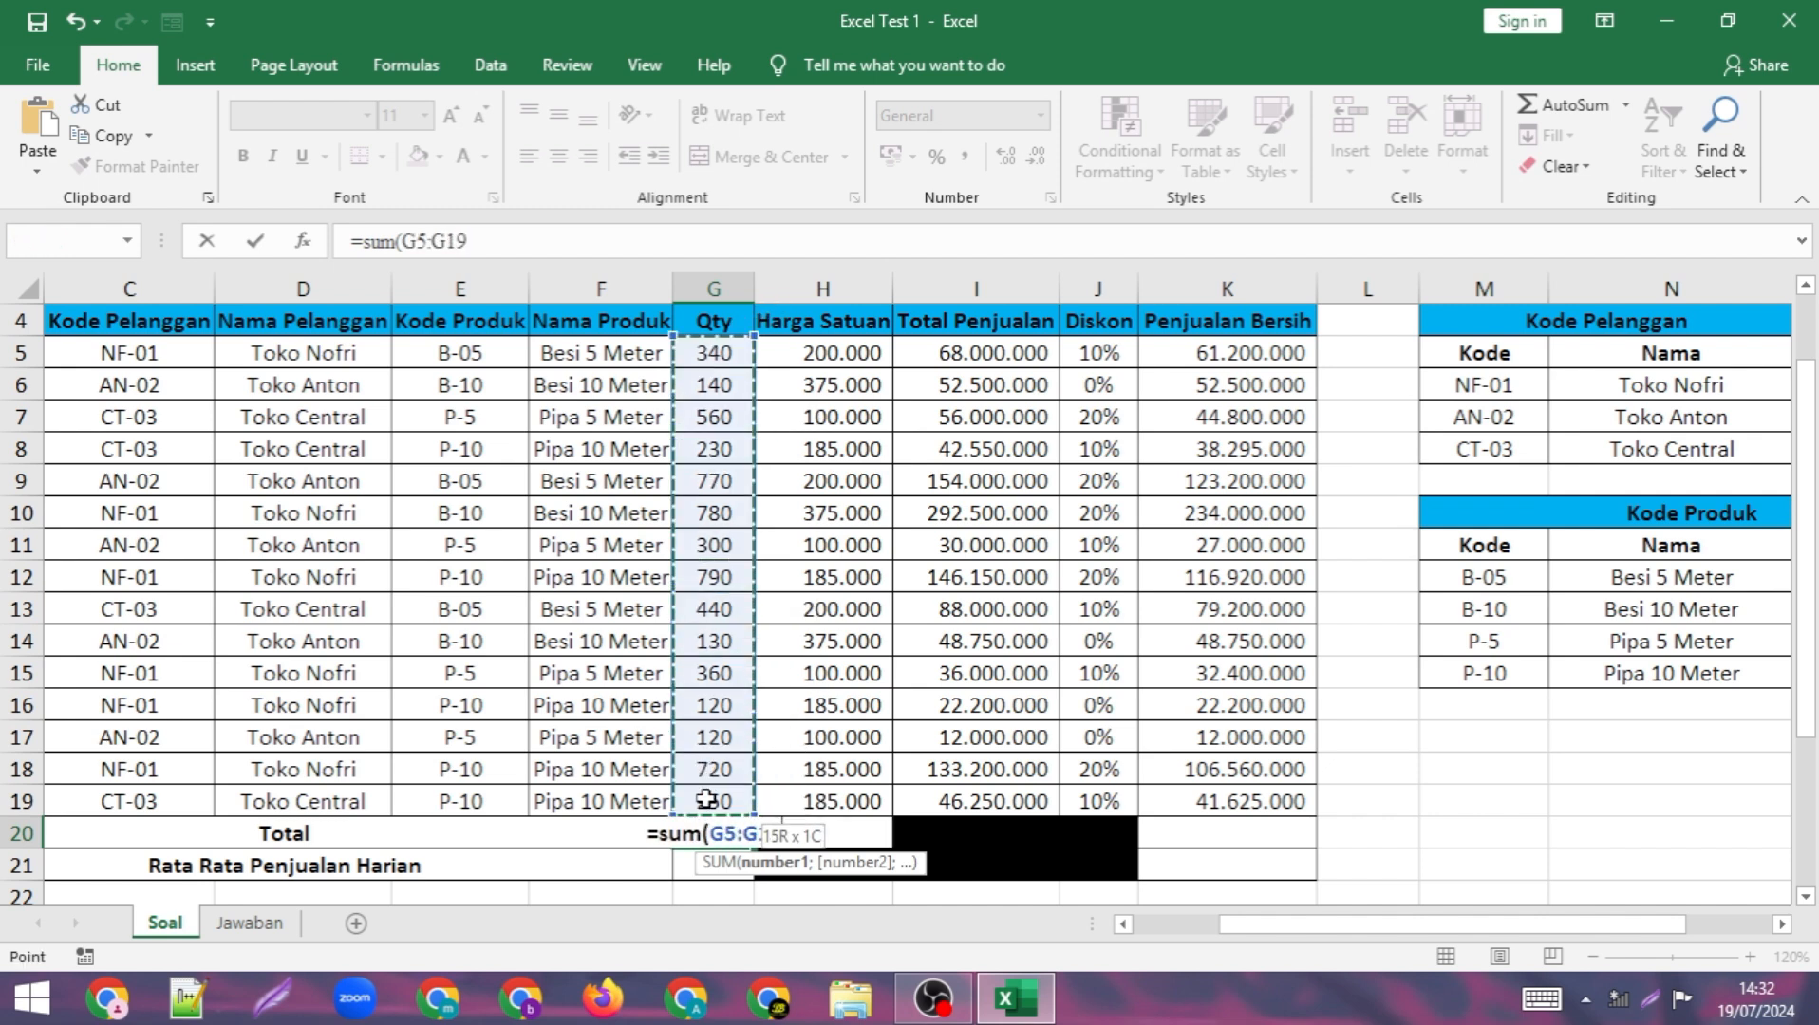
{"action": "type", "text": ")"}
{"action": "key", "text": "Return"}
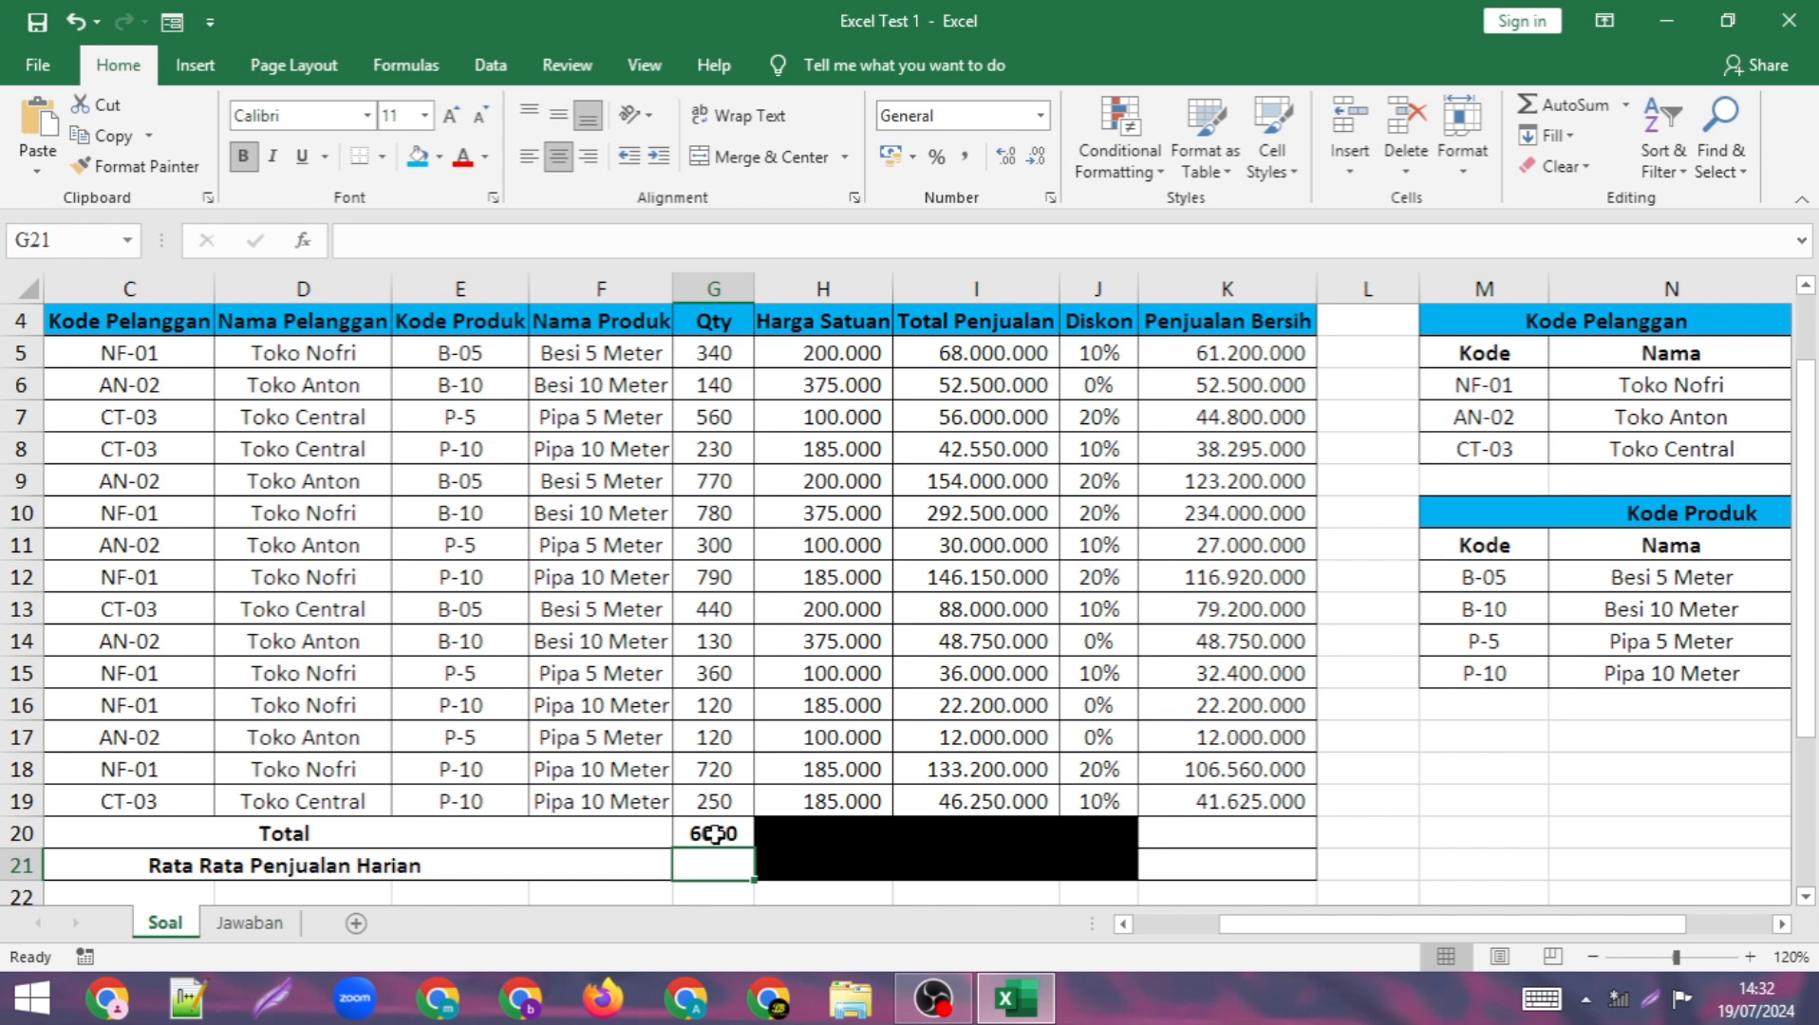
{"action": "left_click", "coordinate": [714, 834]}
{"action": "key", "text": "Delete"}
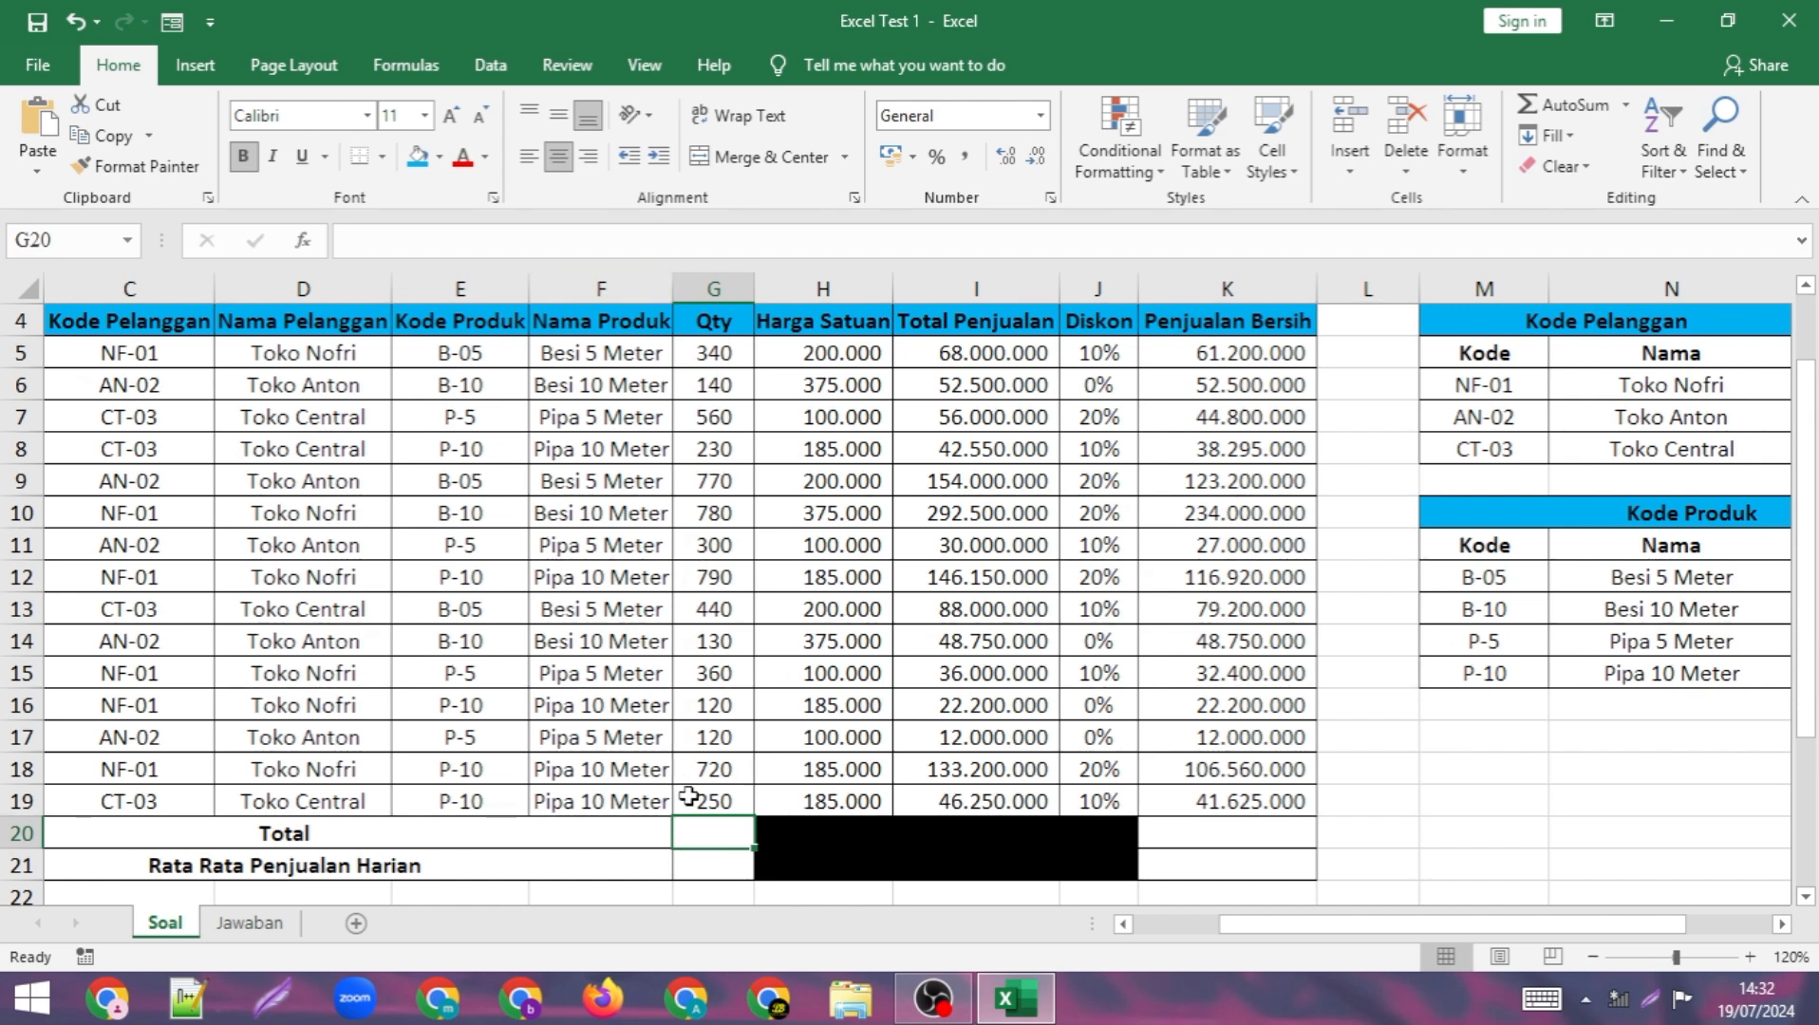
- Try totalling the Qty column in G20 with the AutoSum command, and clear the result
{"action": "left_click", "coordinate": [710, 859]}
{"action": "left_click", "coordinate": [711, 838]}
{"action": "left_click", "coordinate": [1564, 106]}
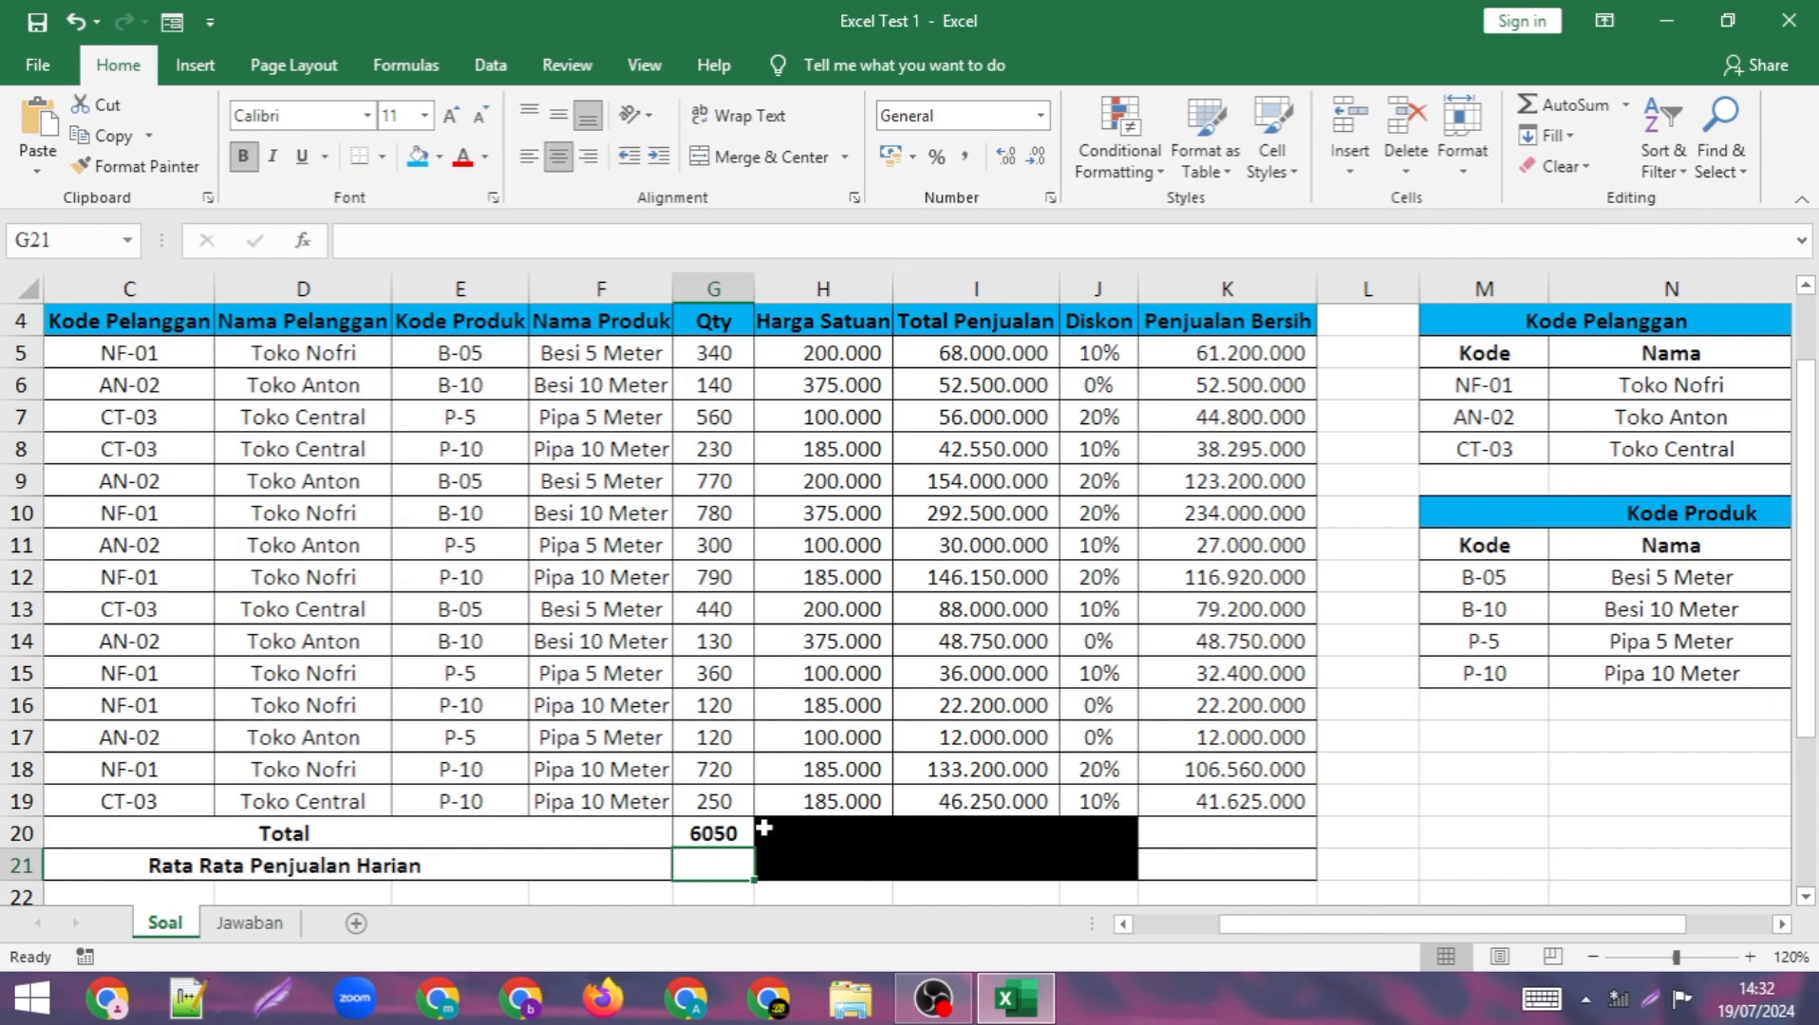
{"action": "left_click", "coordinate": [718, 835]}
{"action": "key", "text": "Delete"}
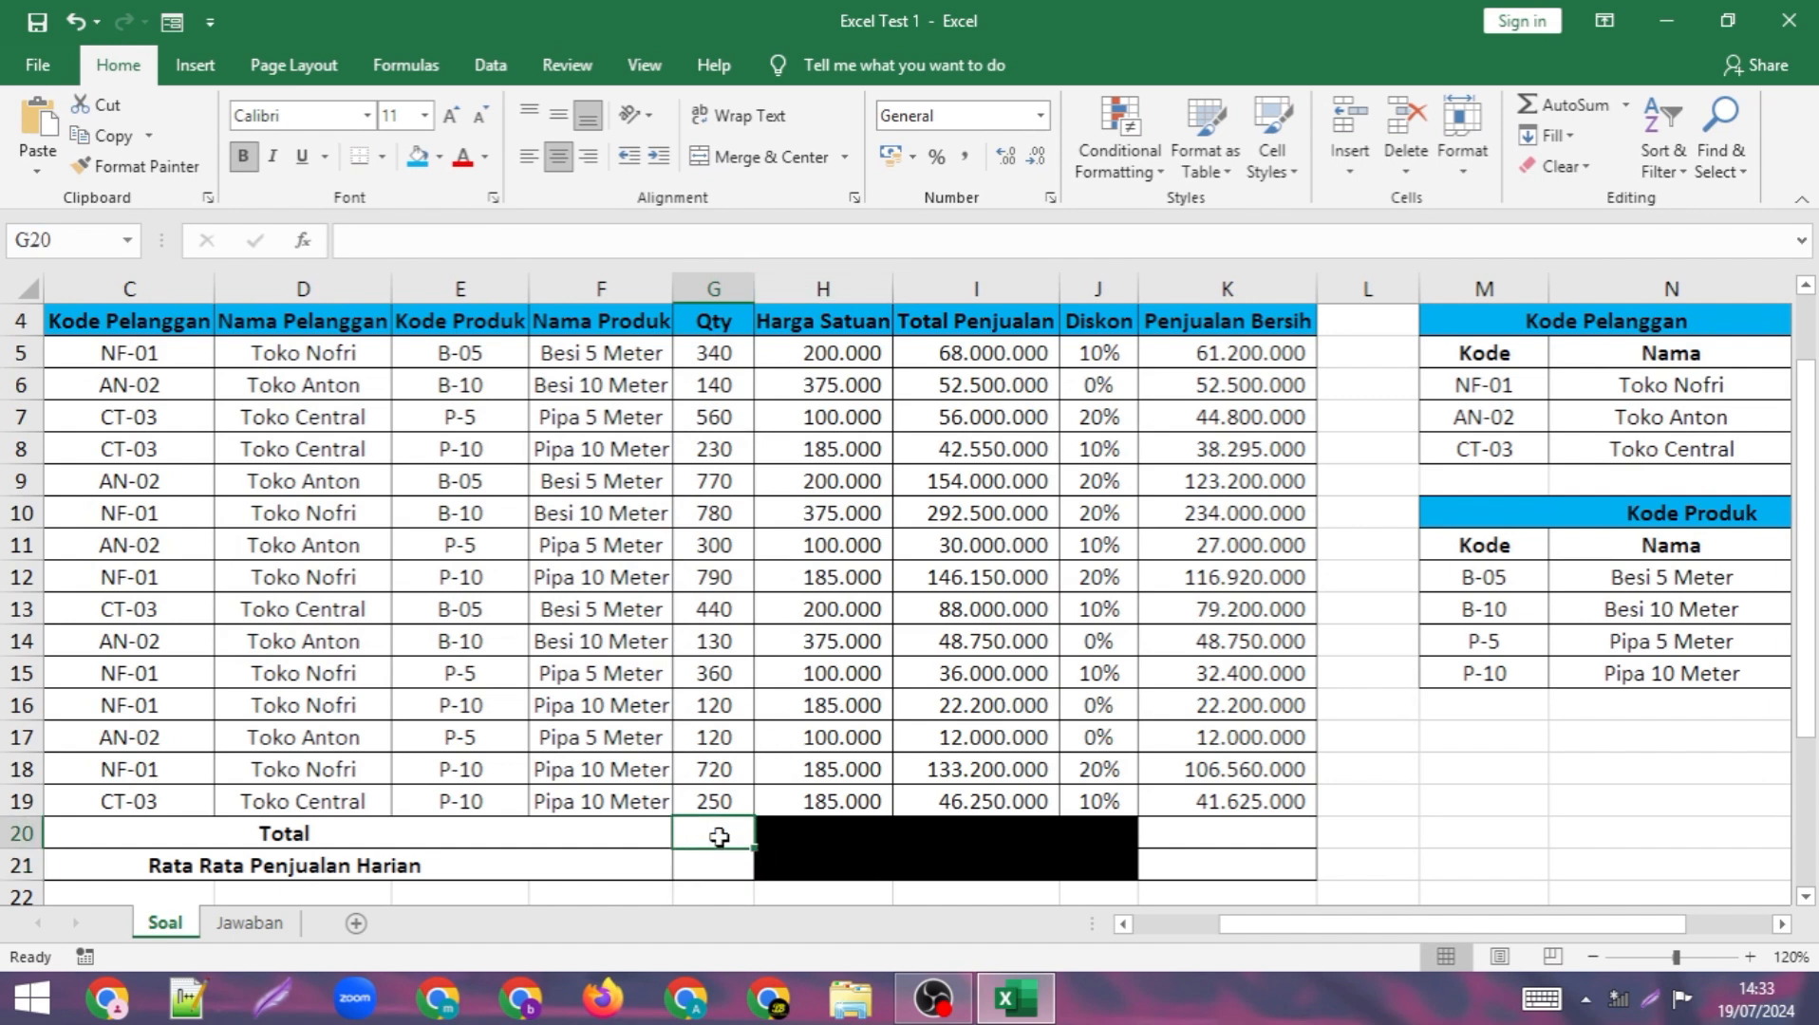
- Insert an automatic sum of G5:G19 in G20 as the Qty total
{"action": "key", "text": "Return"}
{"action": "left_click", "coordinate": [725, 822]}
{"action": "key", "text": "alt+equal"}
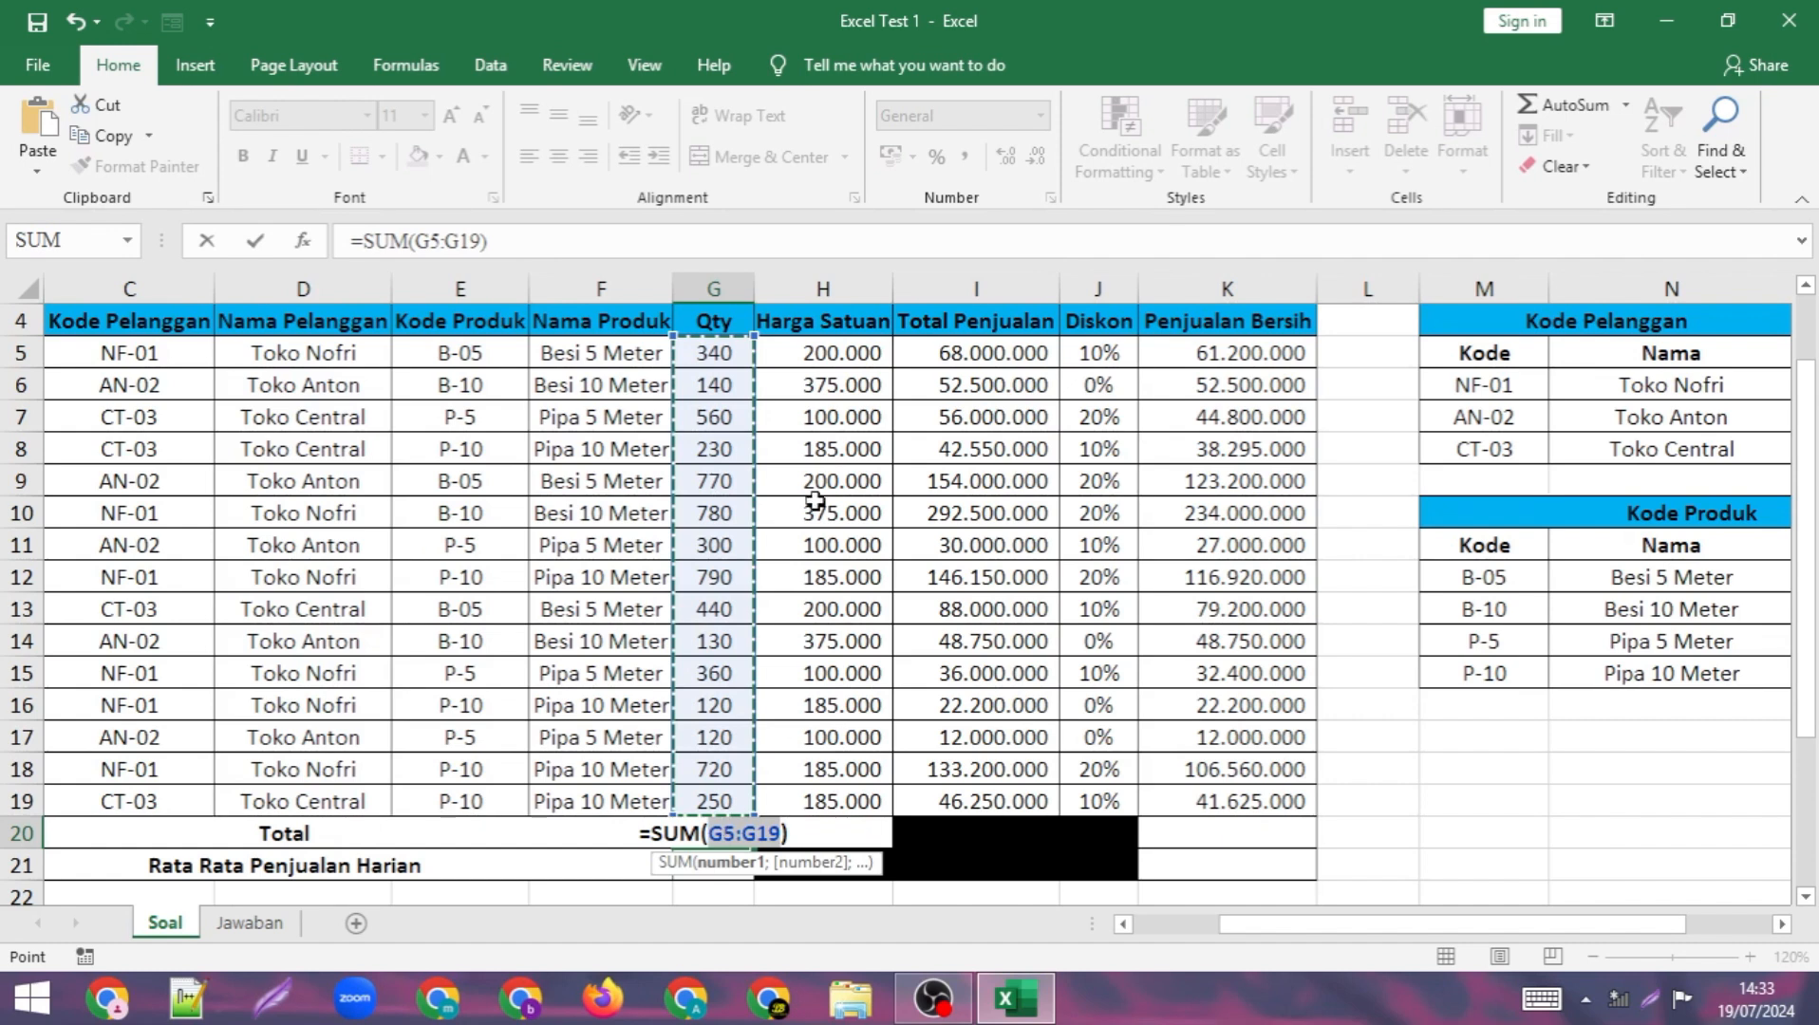
{"action": "key", "text": "Return"}
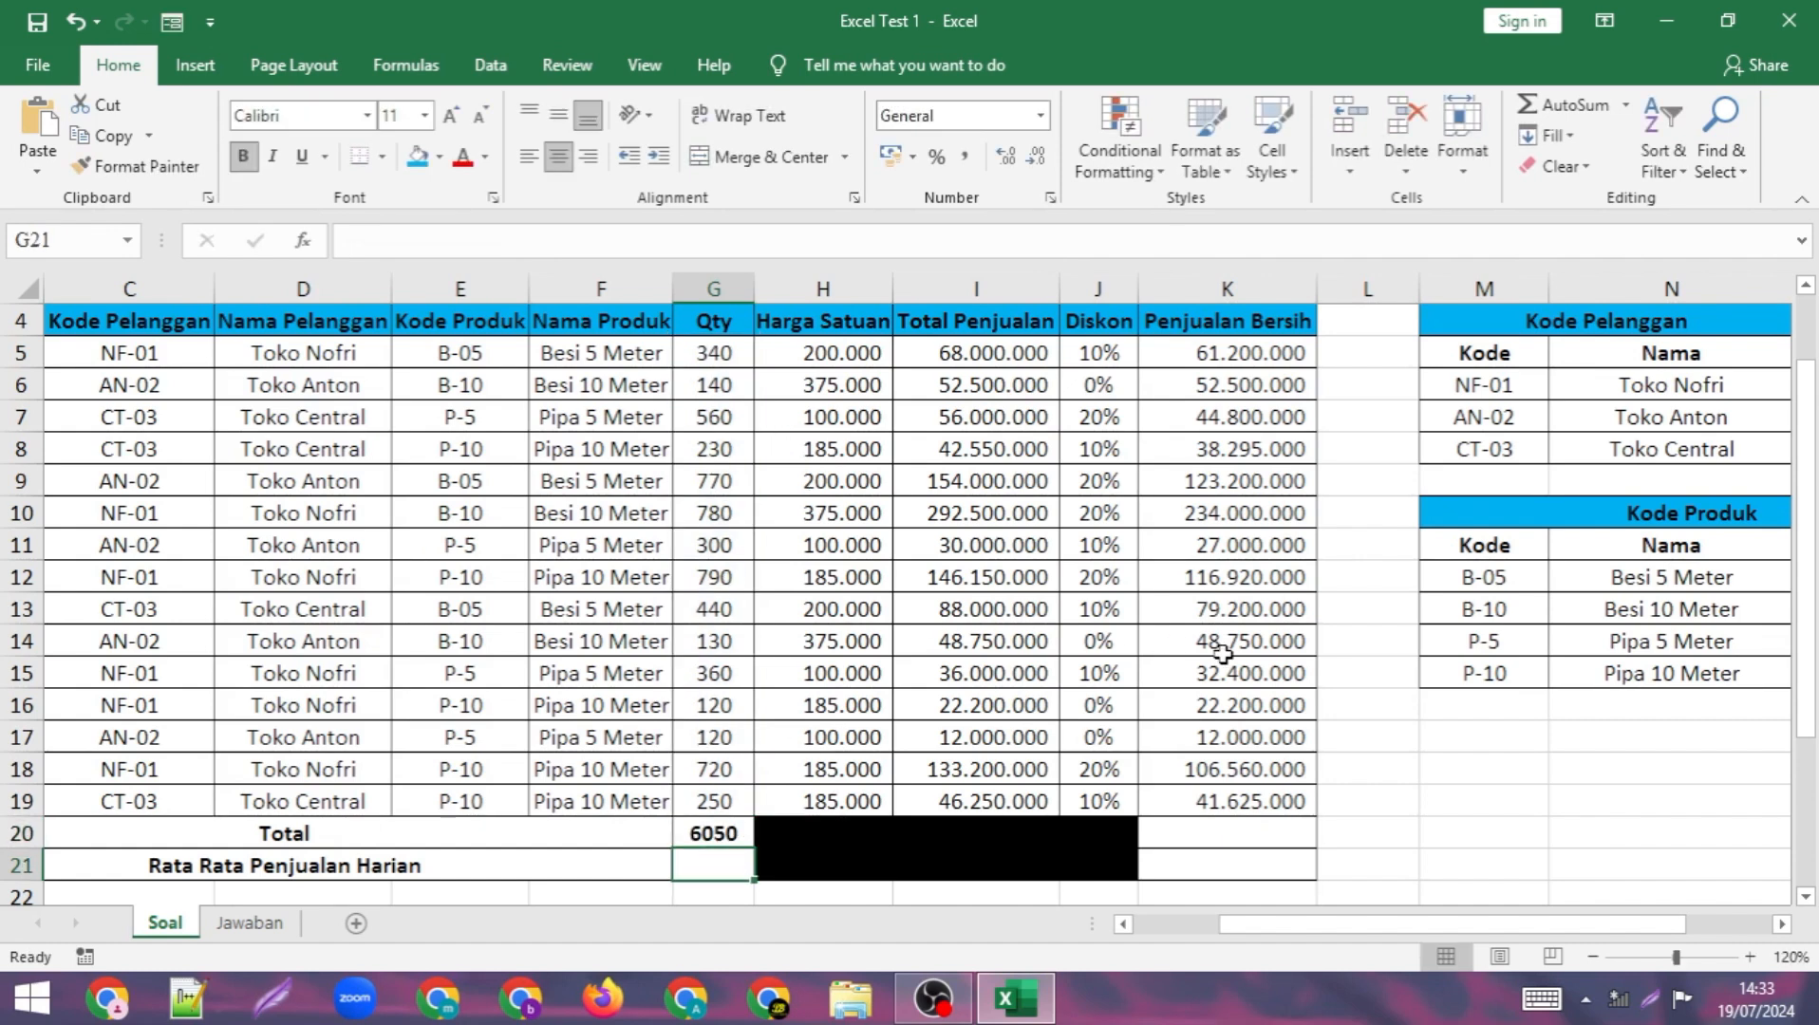
- Total the Penjualan Bersih column in K20 with an automatic sum
{"action": "left_click", "coordinate": [1206, 836]}
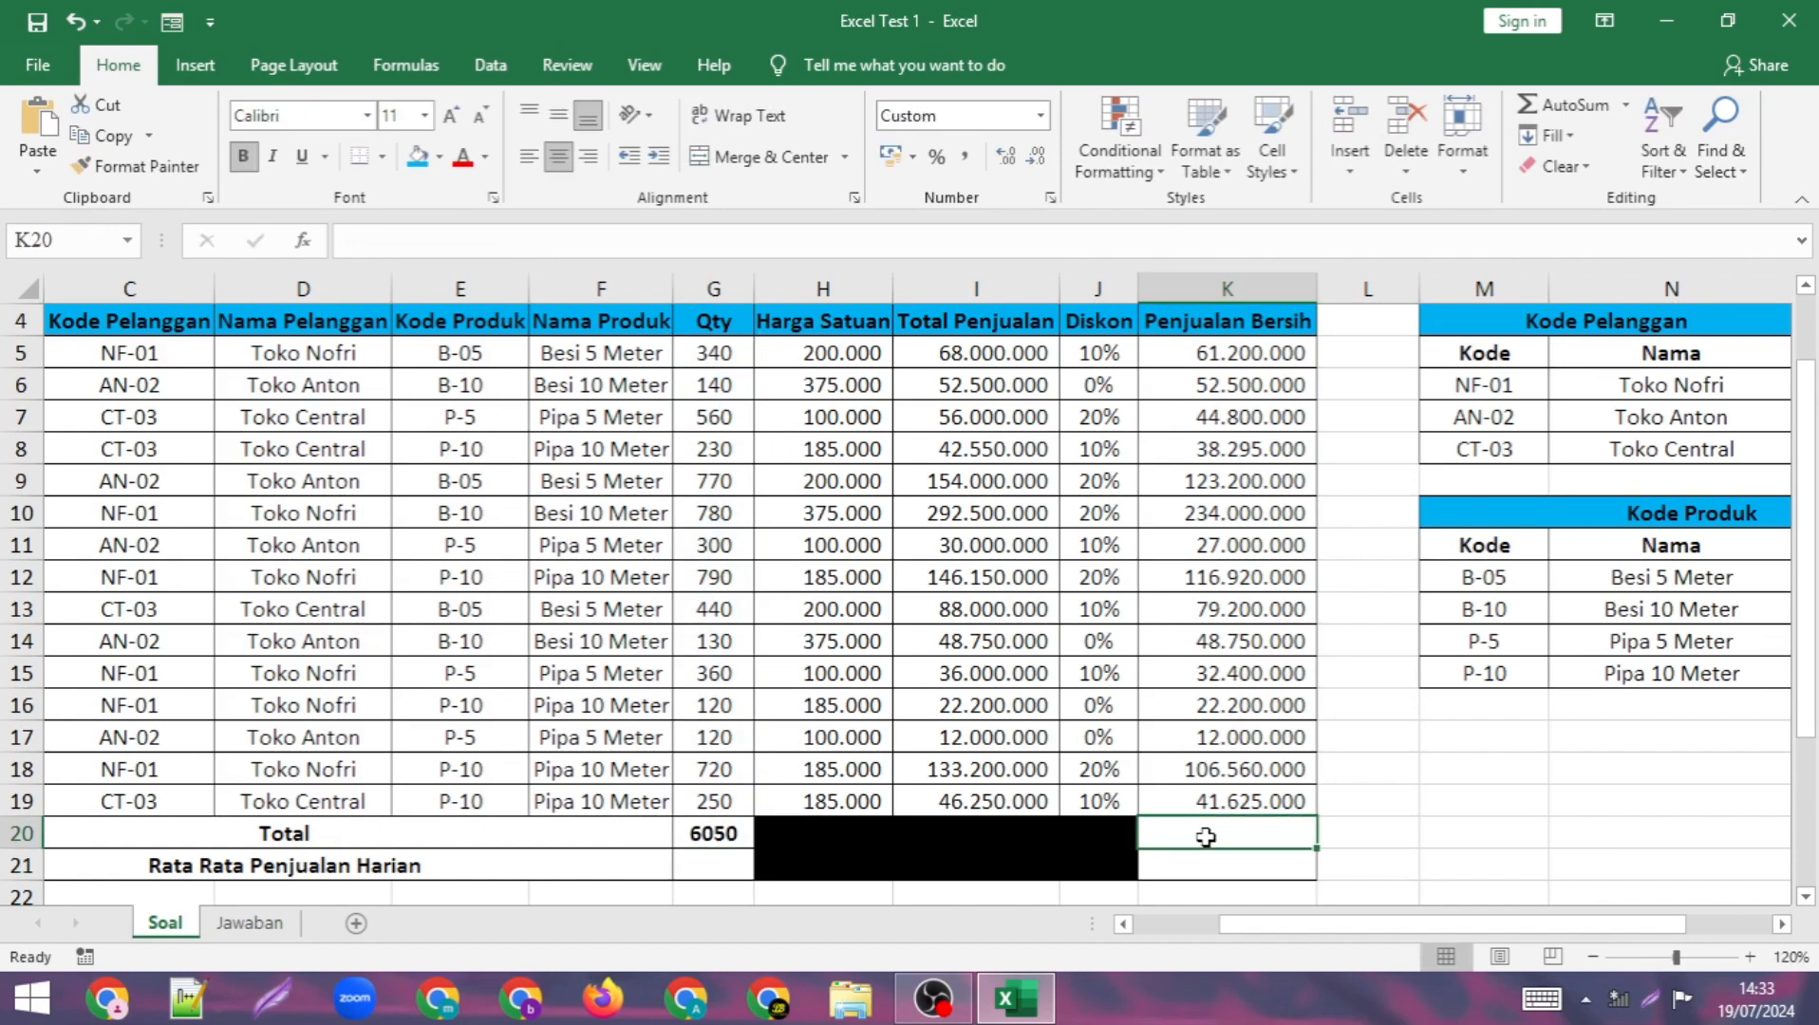
{"action": "key", "text": "alt+equal"}
{"action": "key", "text": "Return"}
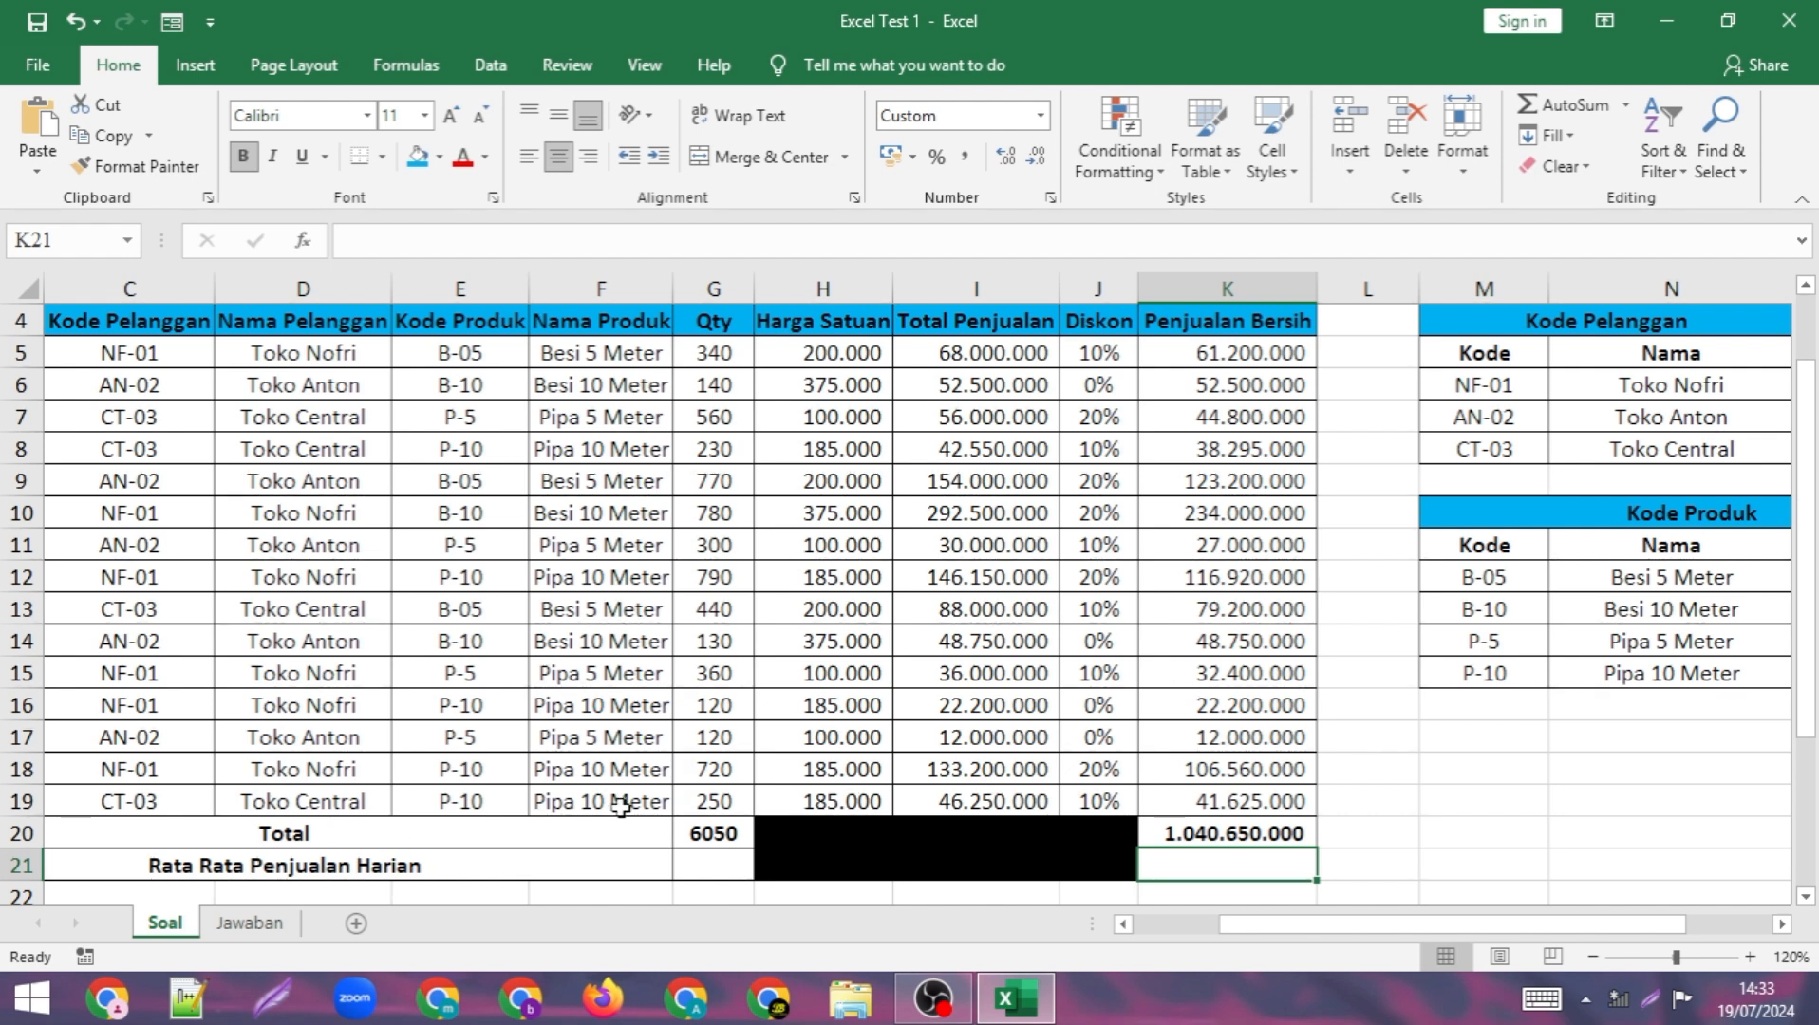
- Try averaging the Qty column in G21 with an AVERAGE formula over G5:G19
{"action": "scroll", "coordinate": [776, 726], "scroll_direction": "up", "scroll_amount": 1}
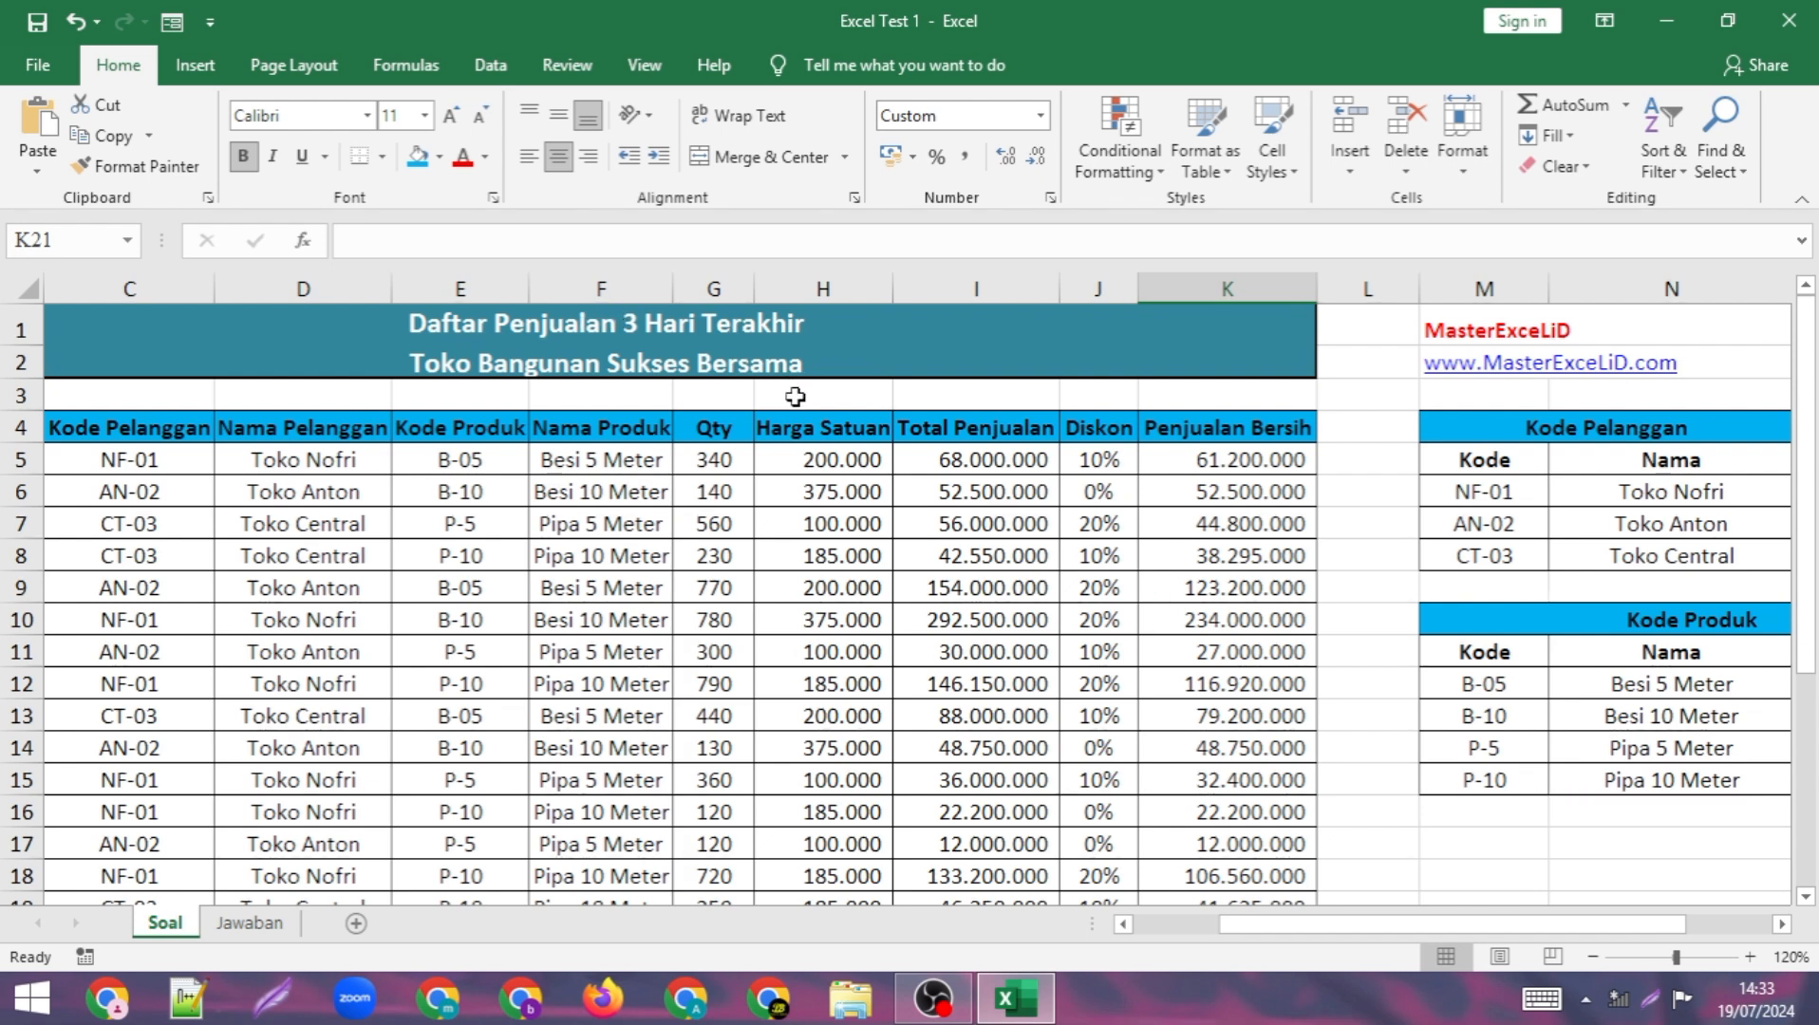
{"action": "scroll", "coordinate": [738, 511], "scroll_direction": "down", "scroll_amount": 3}
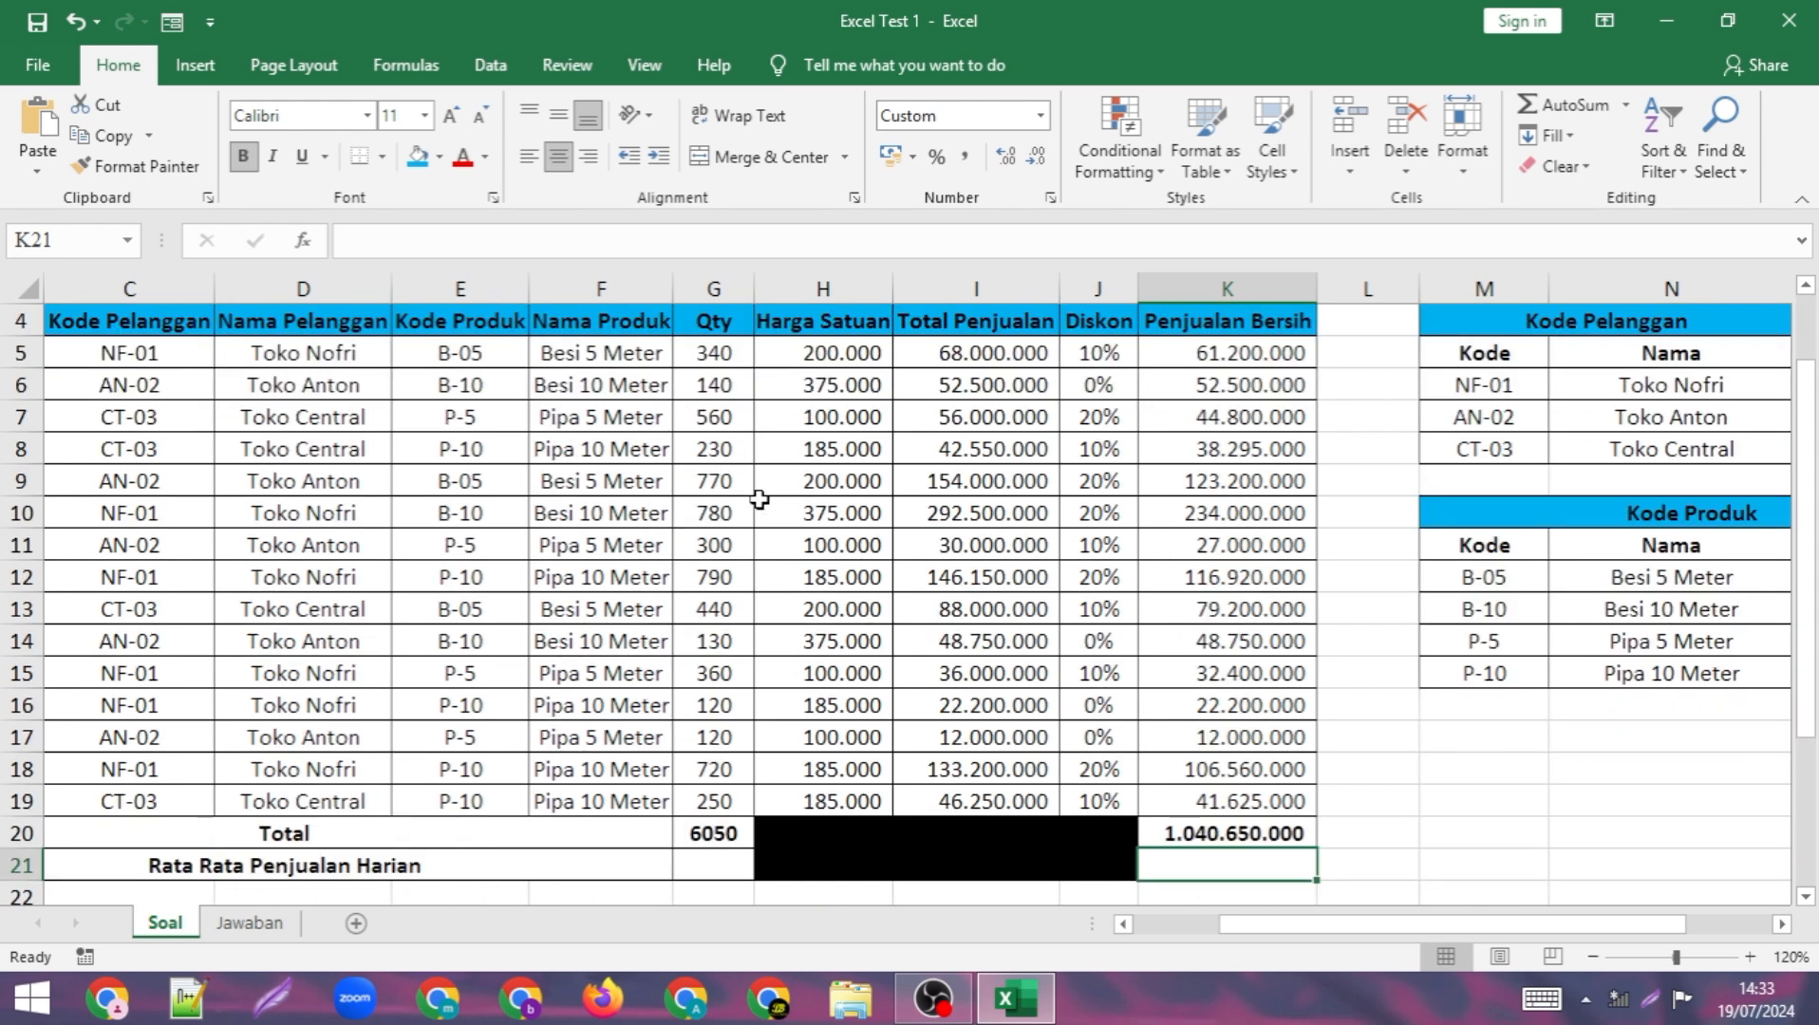
{"action": "scroll", "coordinate": [659, 633], "scroll_direction": "down", "scroll_amount": 1}
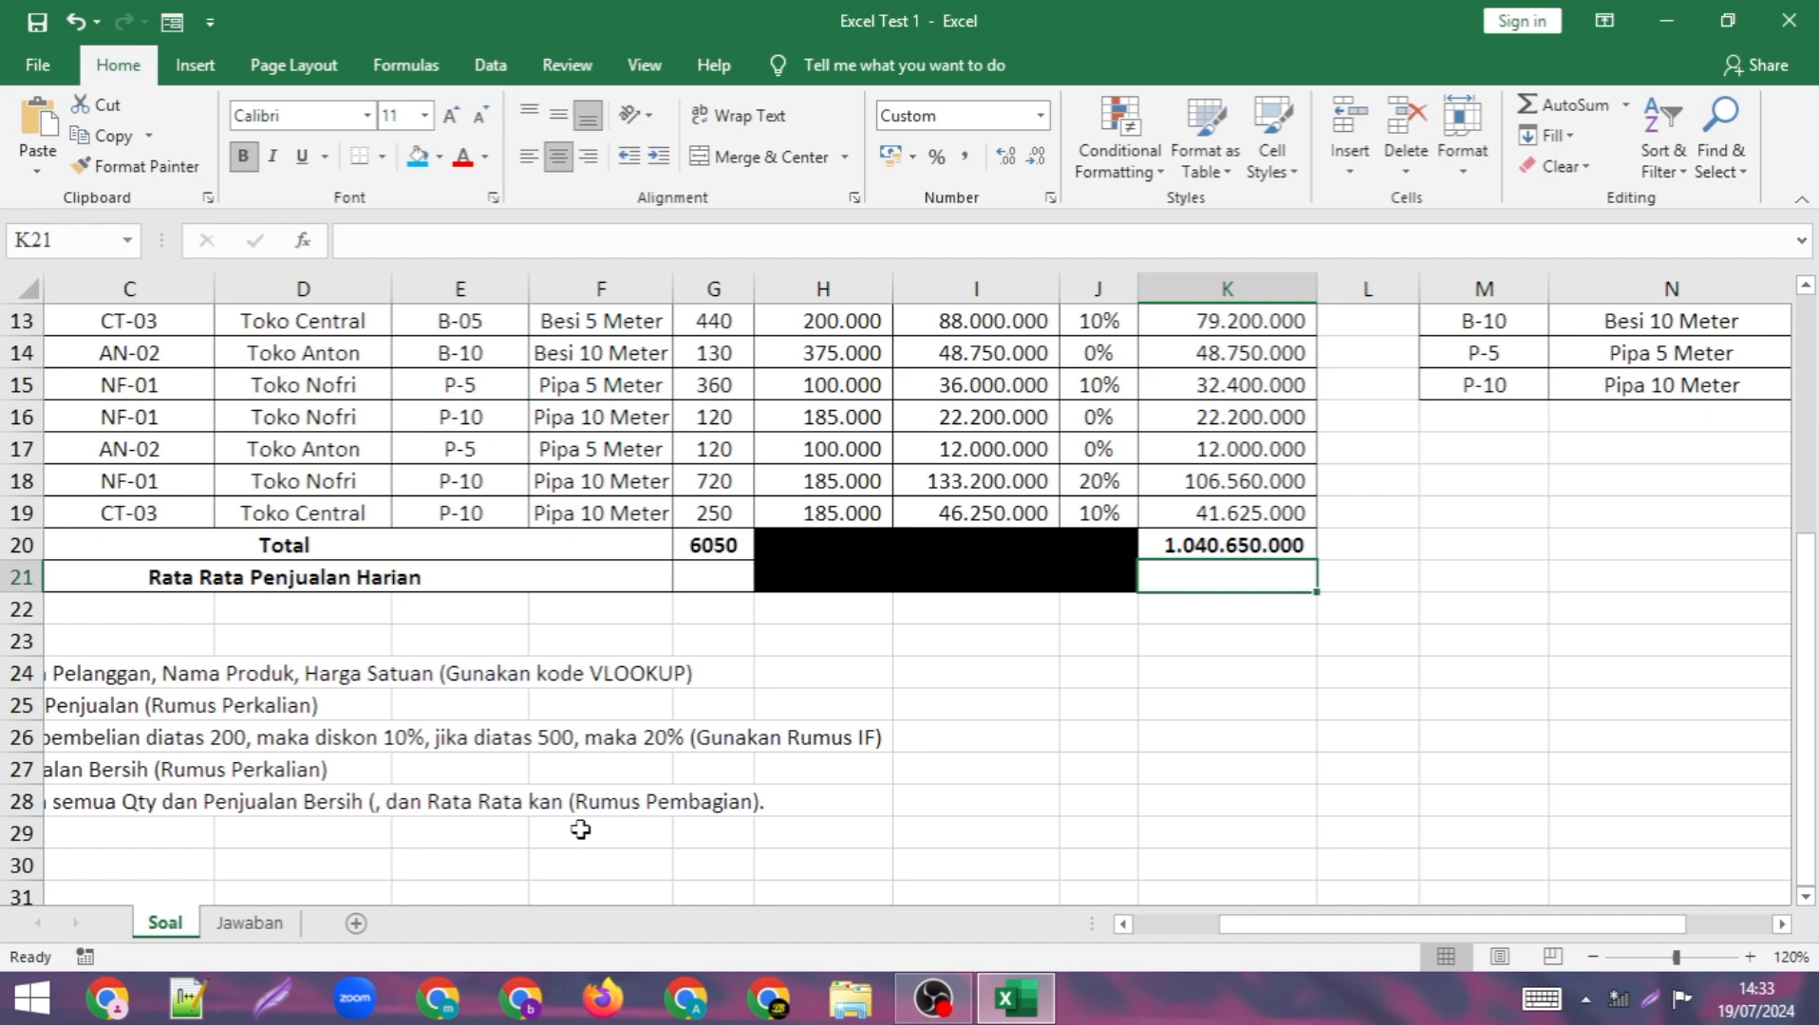
{"action": "scroll", "coordinate": [559, 796], "scroll_direction": "up", "scroll_amount": 2}
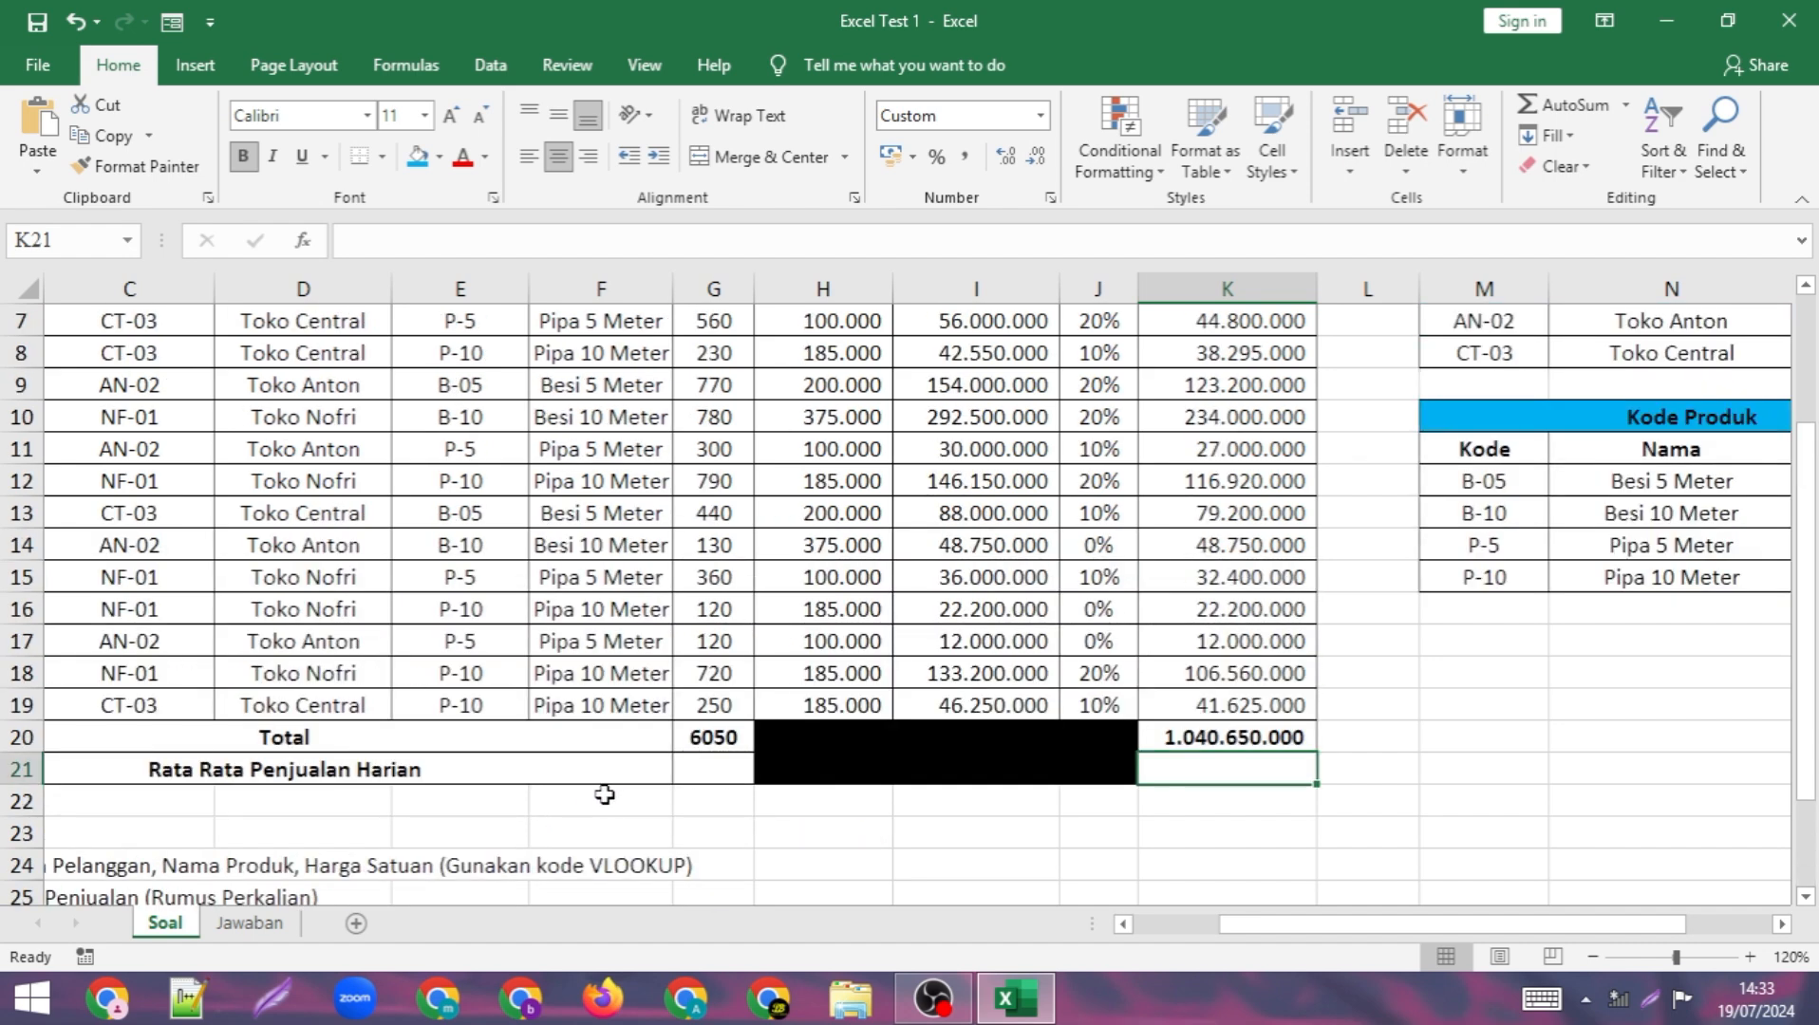
{"action": "scroll", "coordinate": [698, 770], "scroll_direction": "up", "scroll_amount": 1}
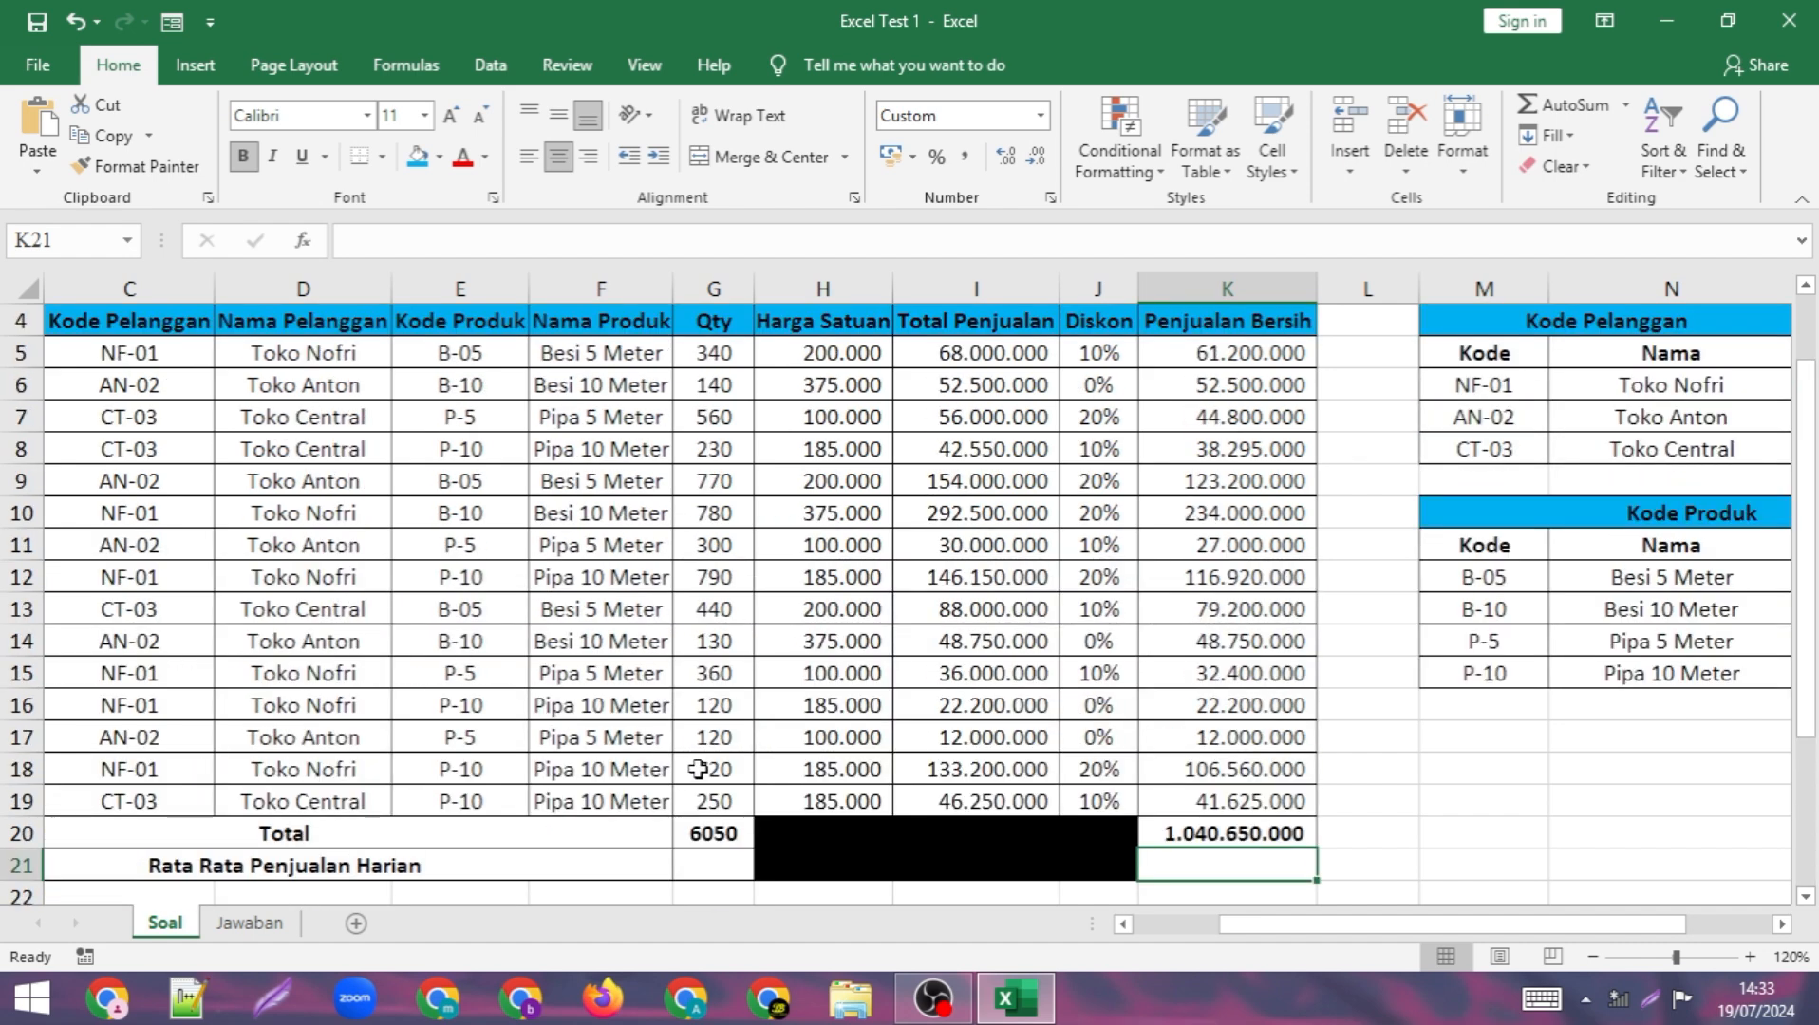
{"action": "left_click", "coordinate": [703, 853]}
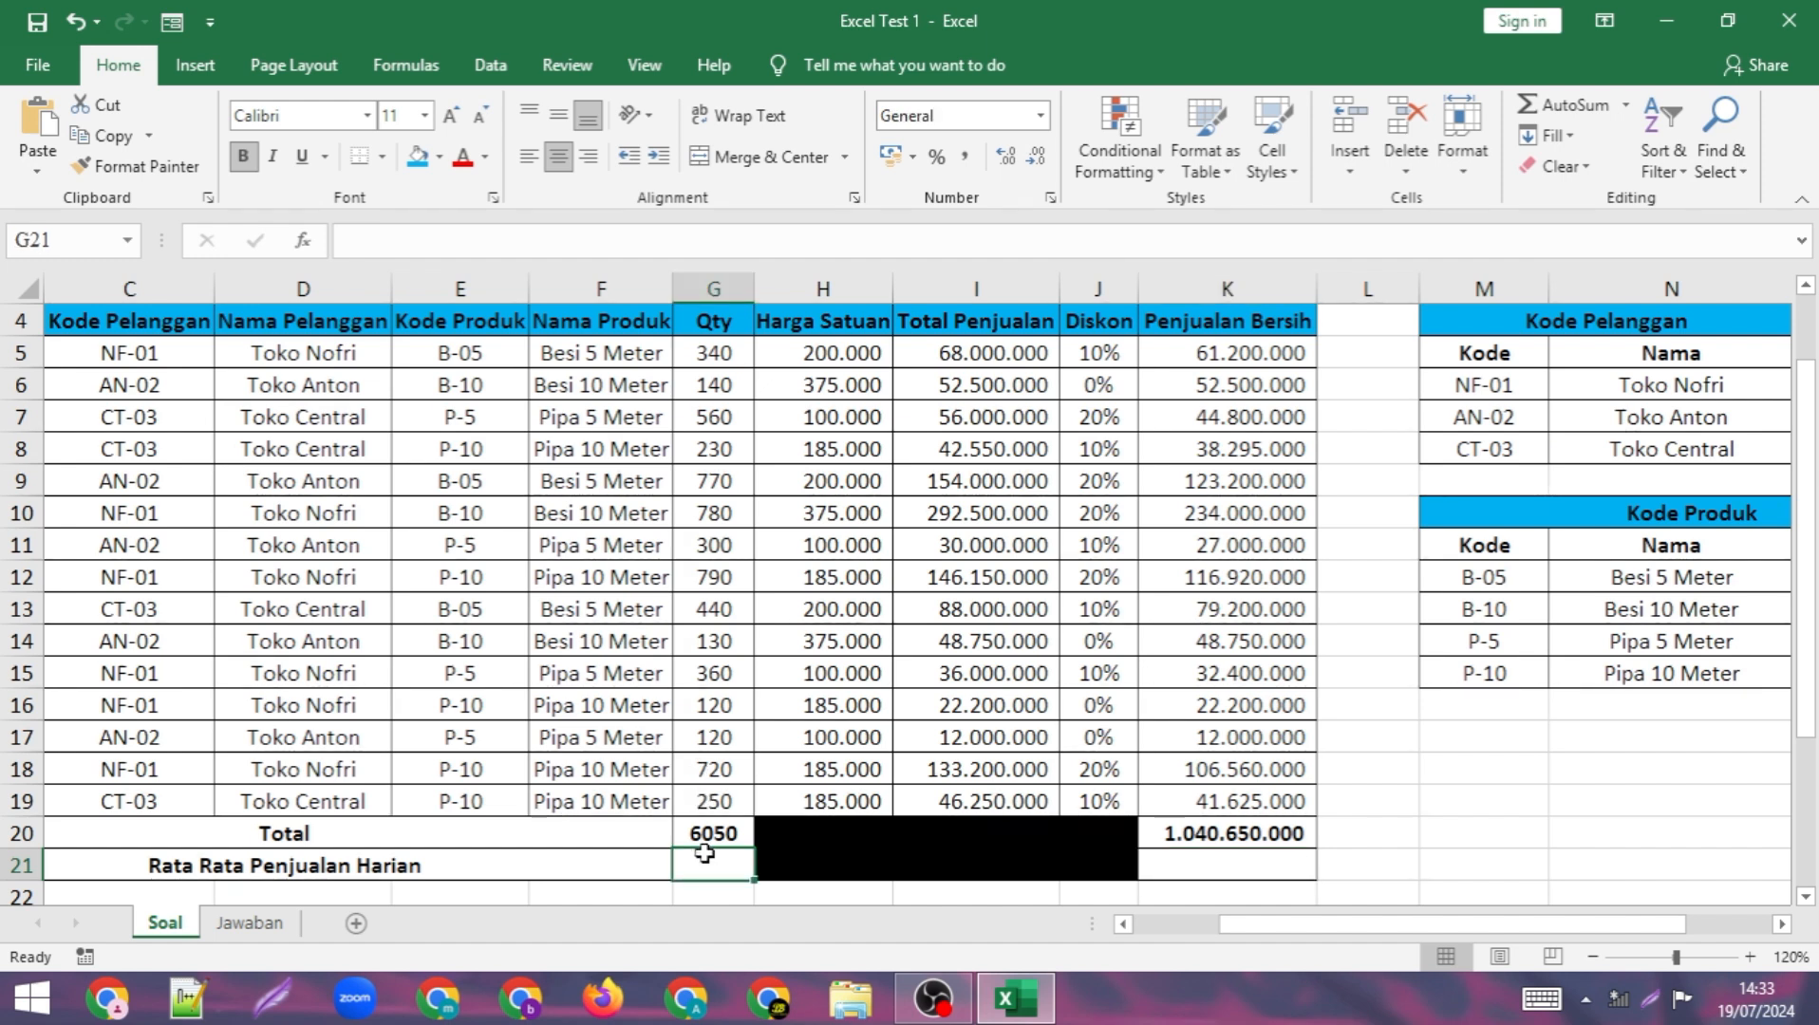
{"action": "type", "text": "=avera"}
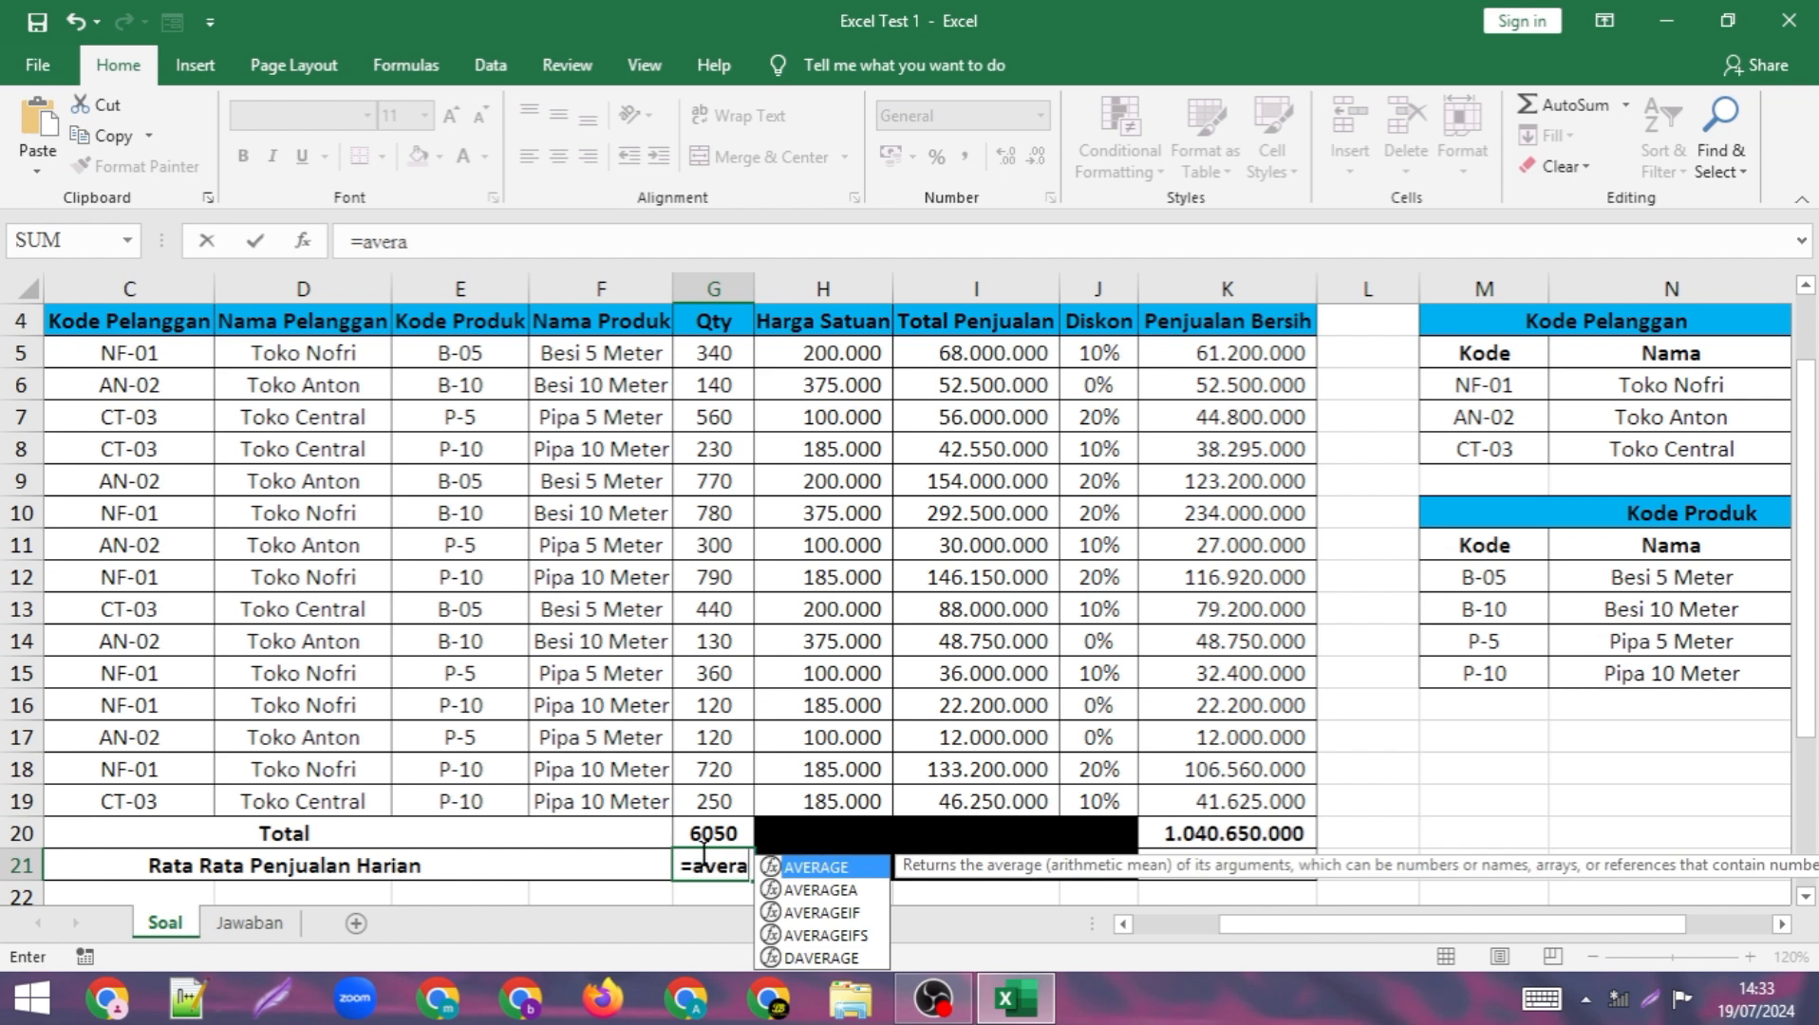
{"action": "type", "text": "ge("}
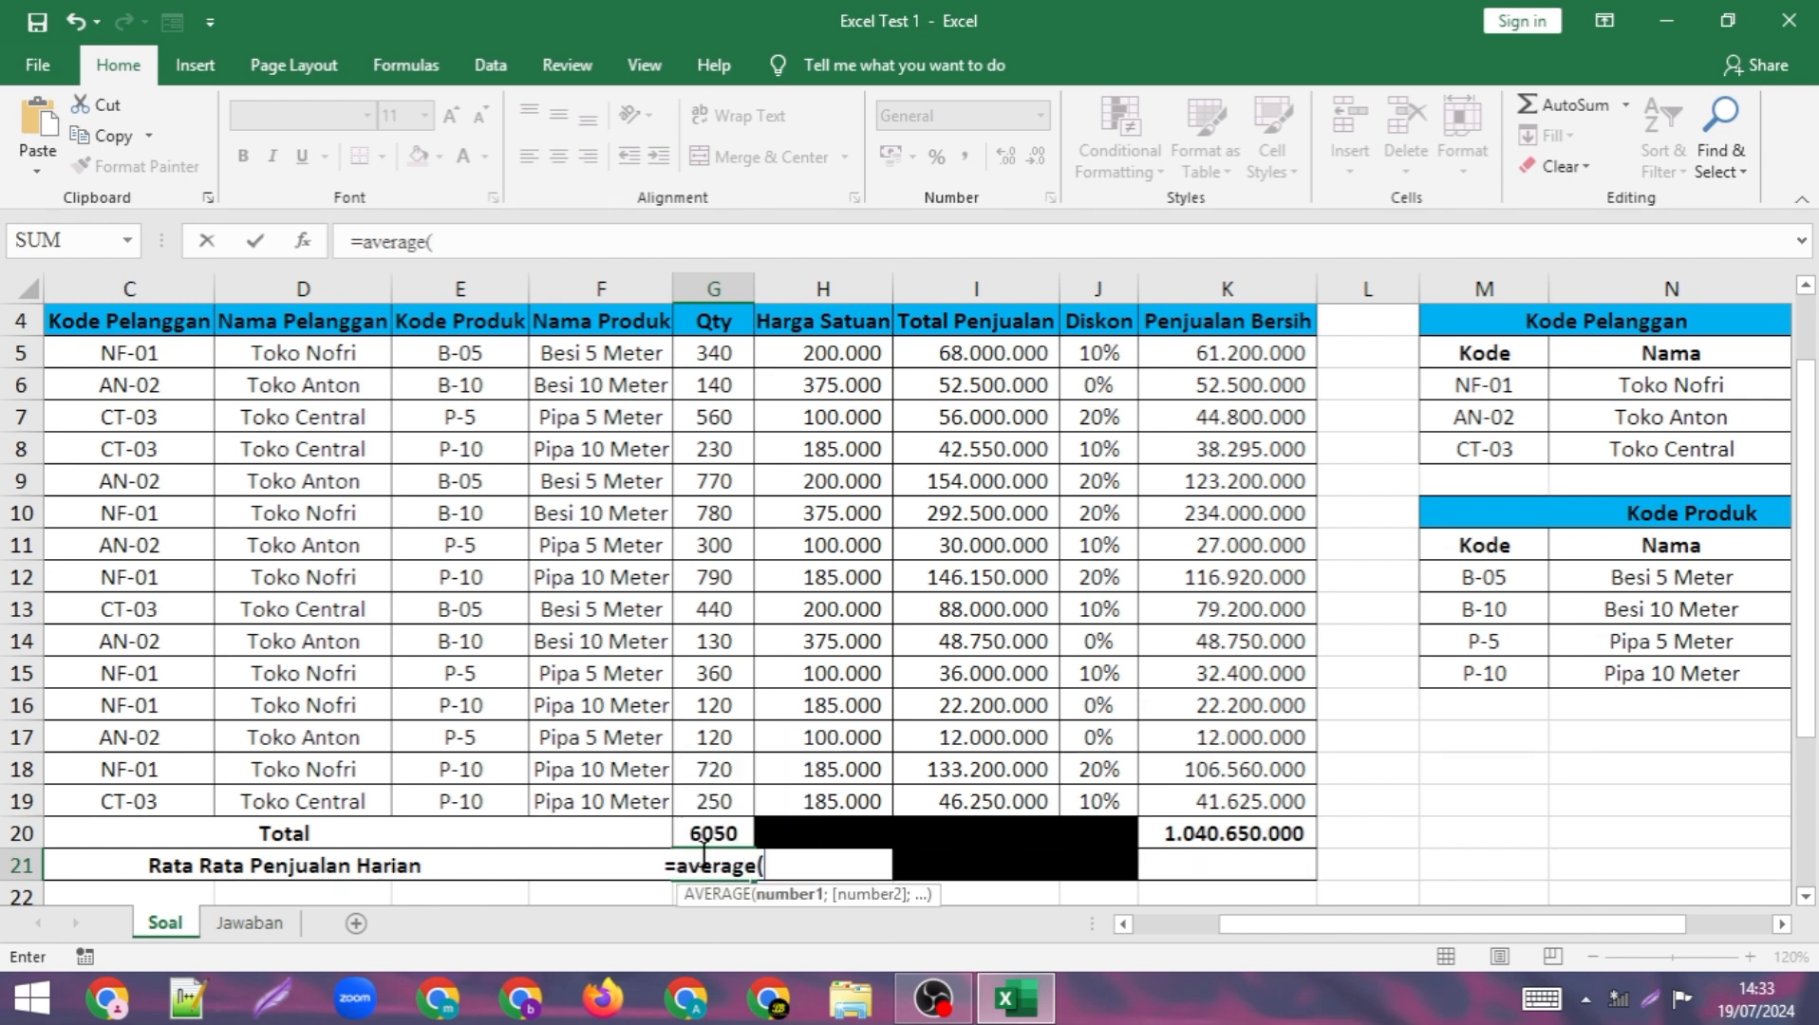
{"action": "left_click_drag", "start_coordinate": [714, 361], "coordinate": [711, 803]}
{"action": "type", "text": ")"}
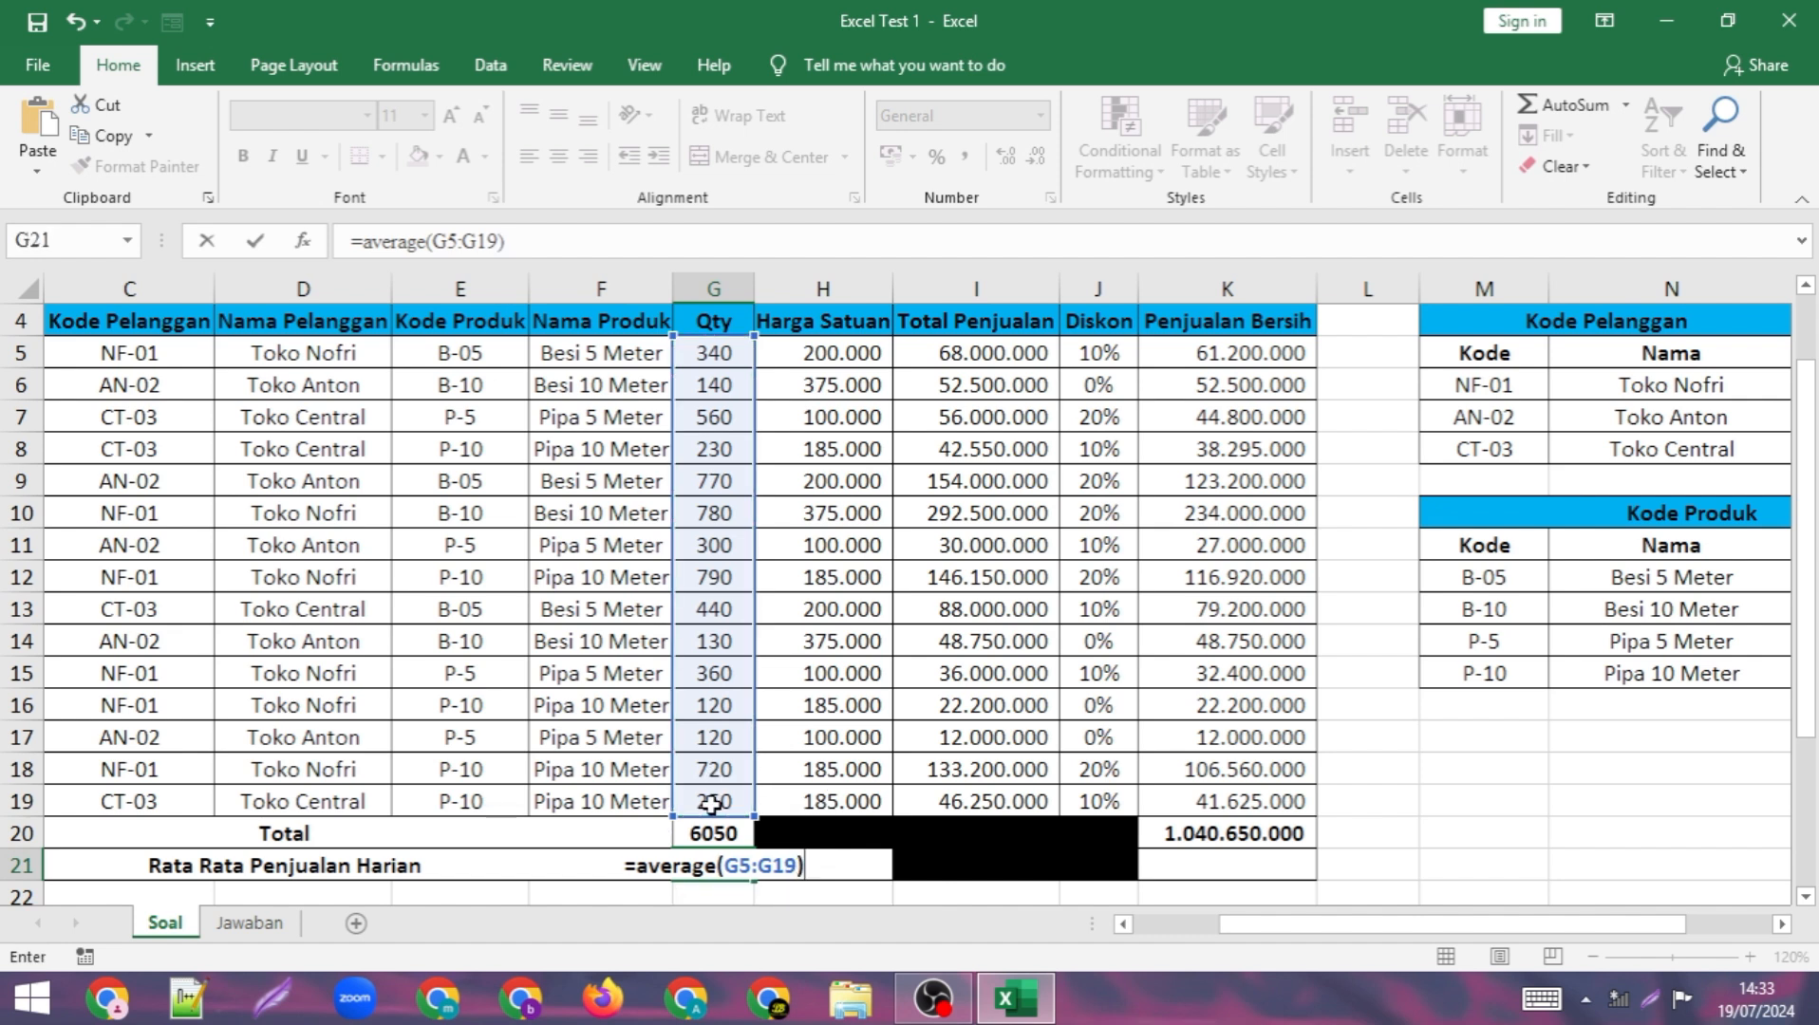
{"action": "key", "text": "Return"}
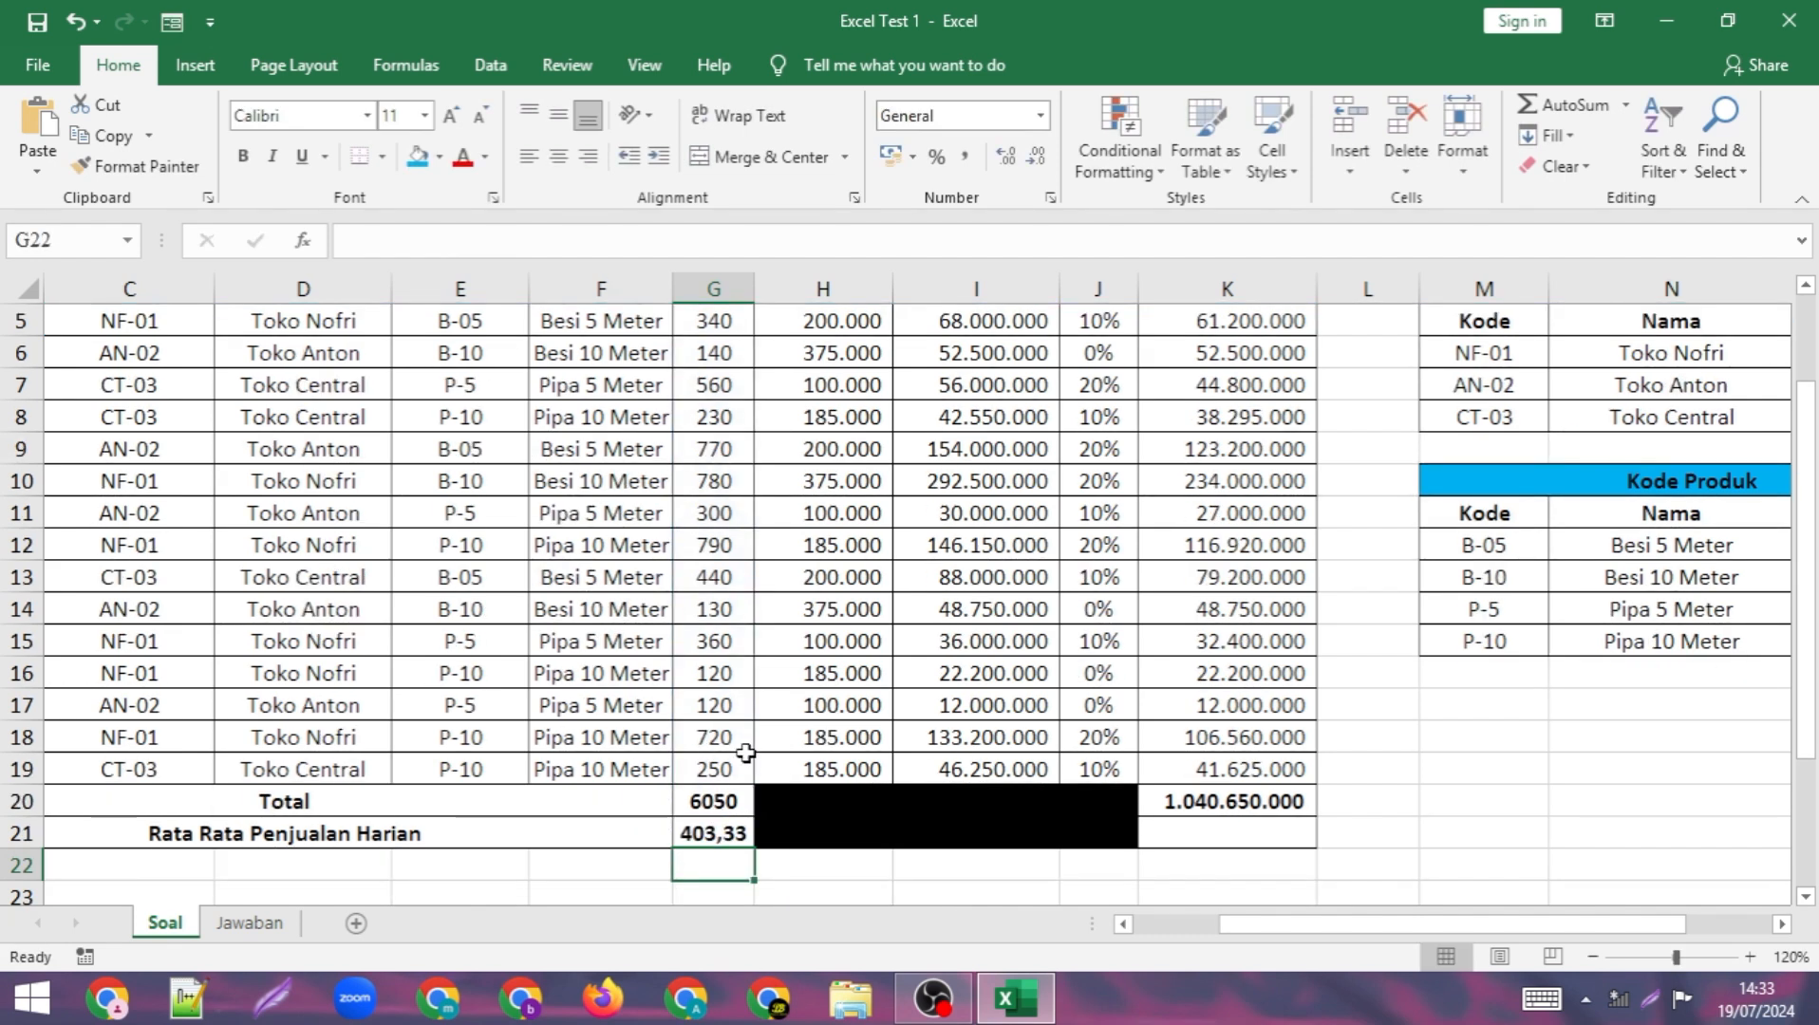
- Clear the AVERAGE formula from the Rata Rata Penjualan Harian cell G21
{"action": "scroll", "coordinate": [767, 636], "scroll_direction": "up", "scroll_amount": 1}
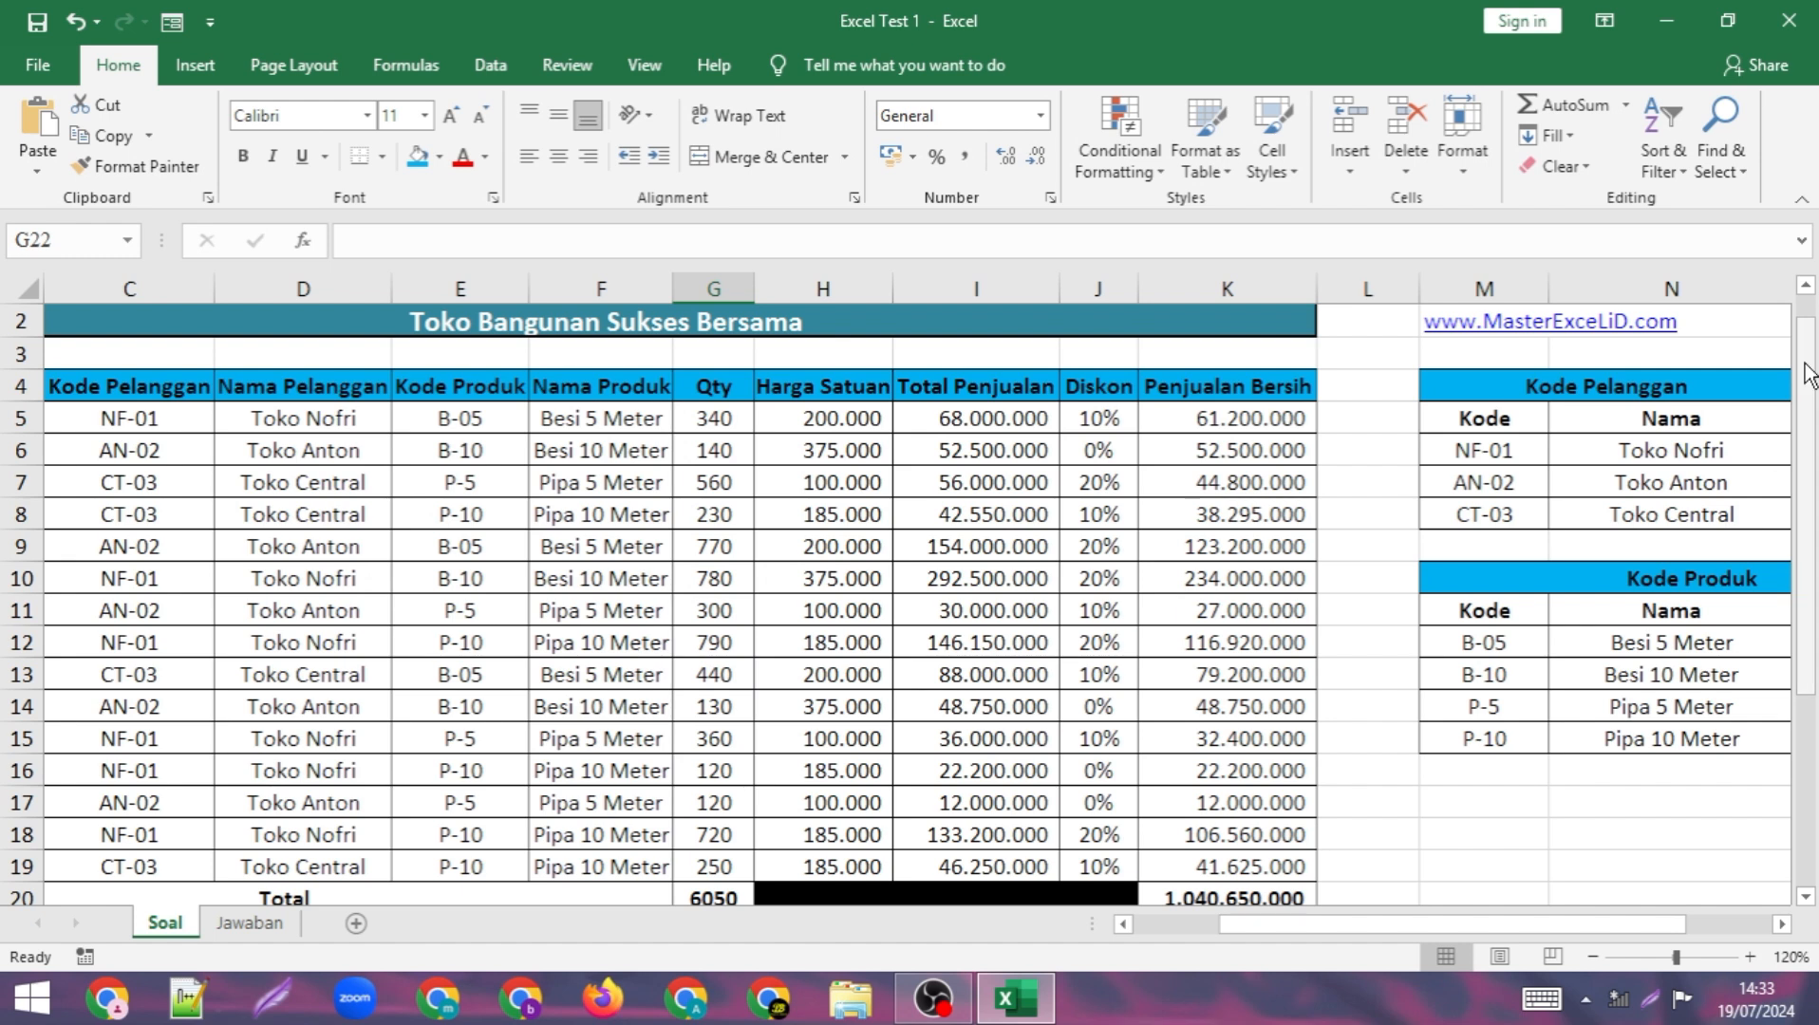
{"action": "left_click_drag", "start_coordinate": [1803, 375], "coordinate": [1809, 418]}
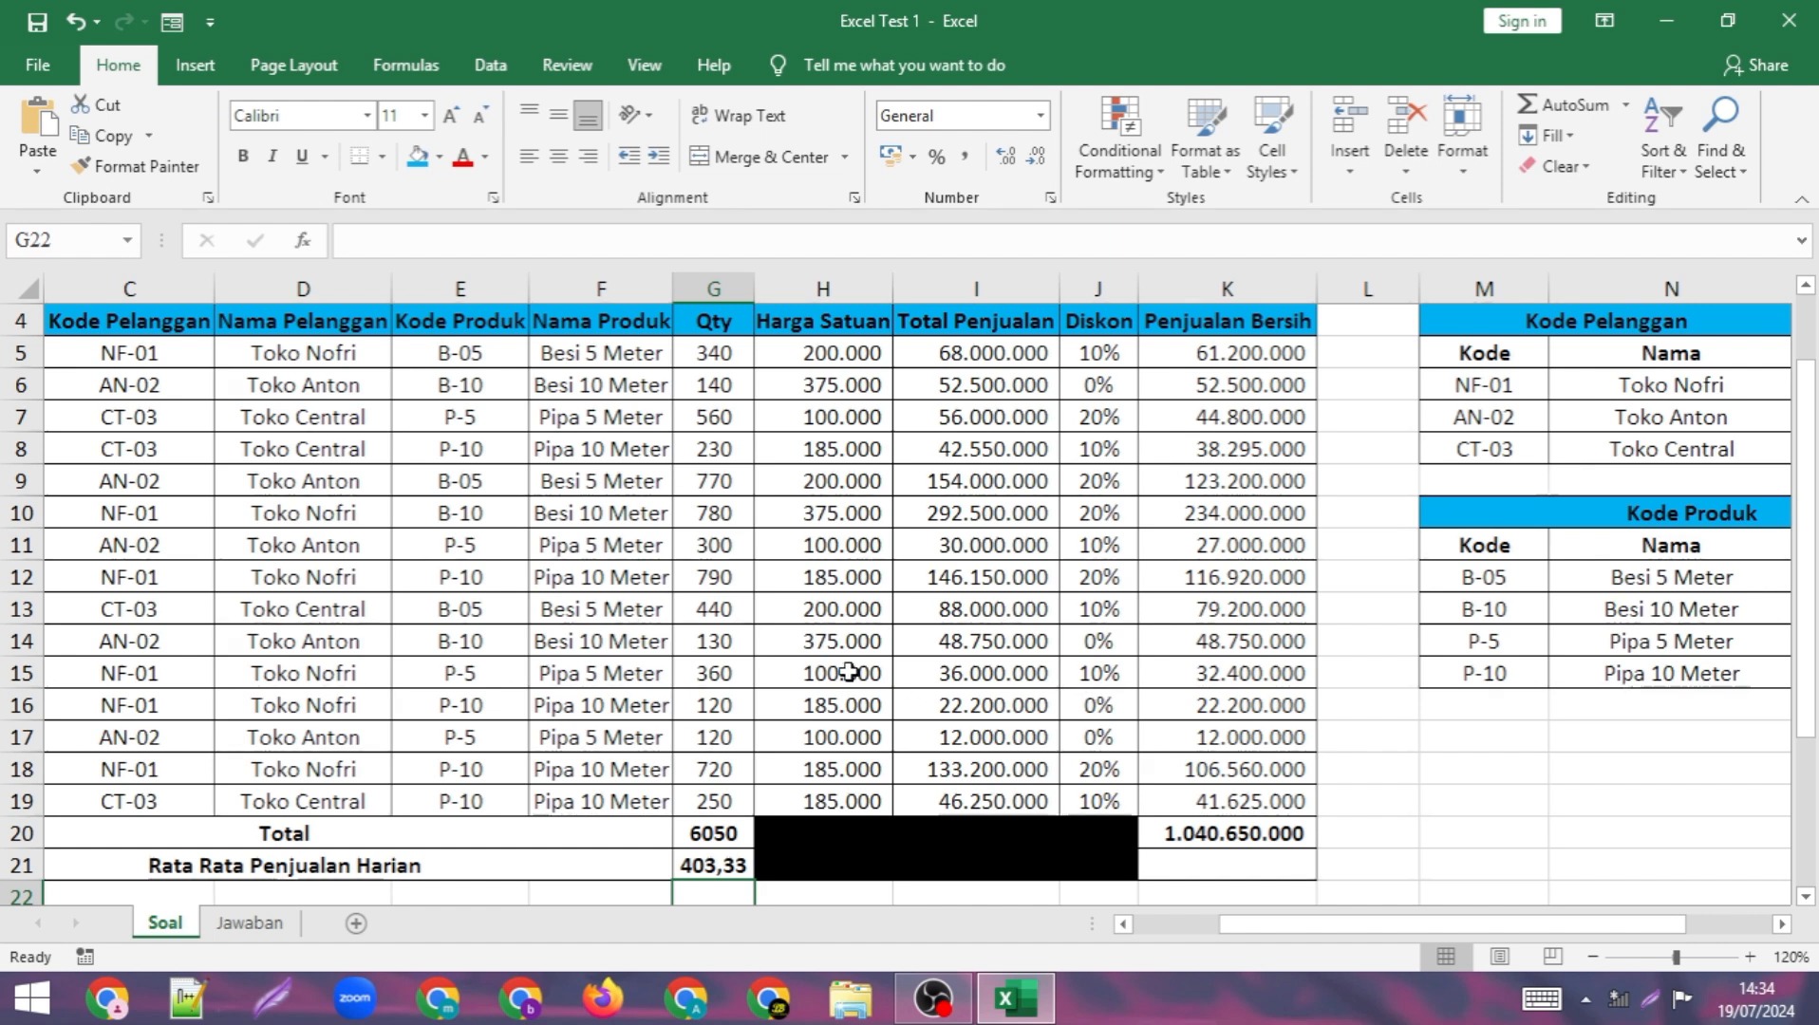
{"action": "left_click", "coordinate": [725, 835]}
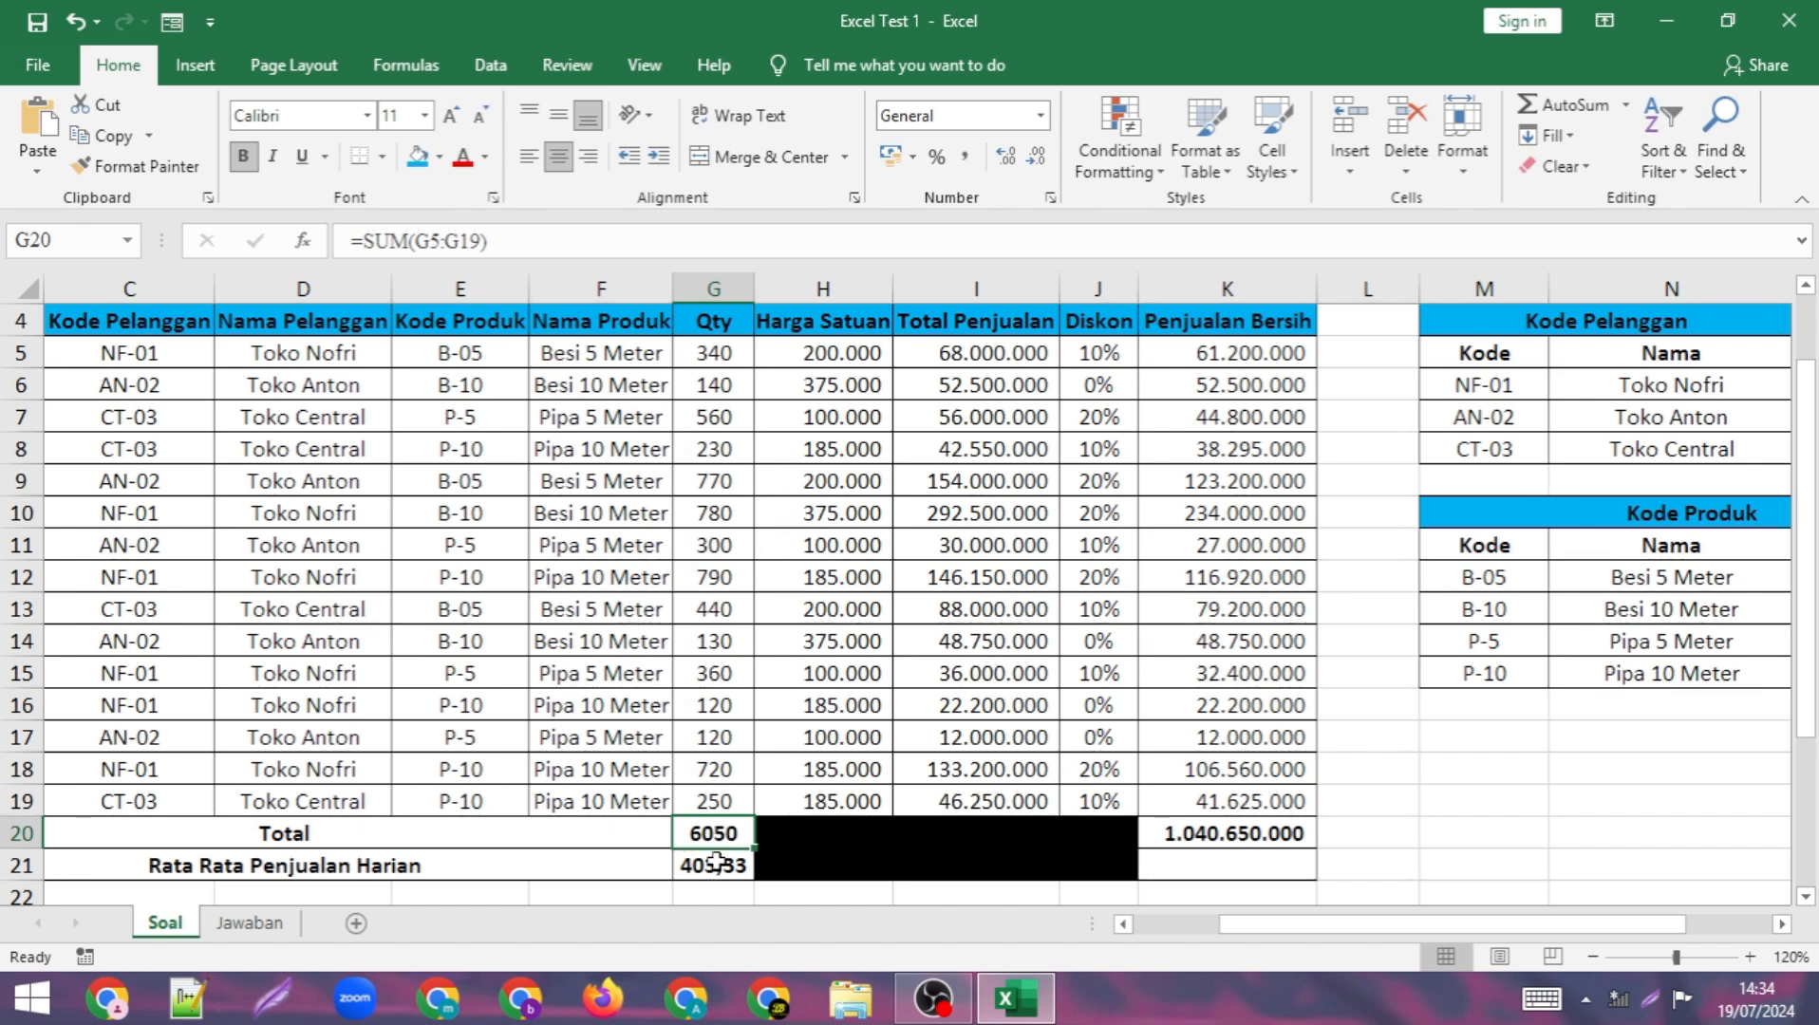
{"action": "left_click", "coordinate": [711, 874]}
{"action": "key", "text": "Delete"}
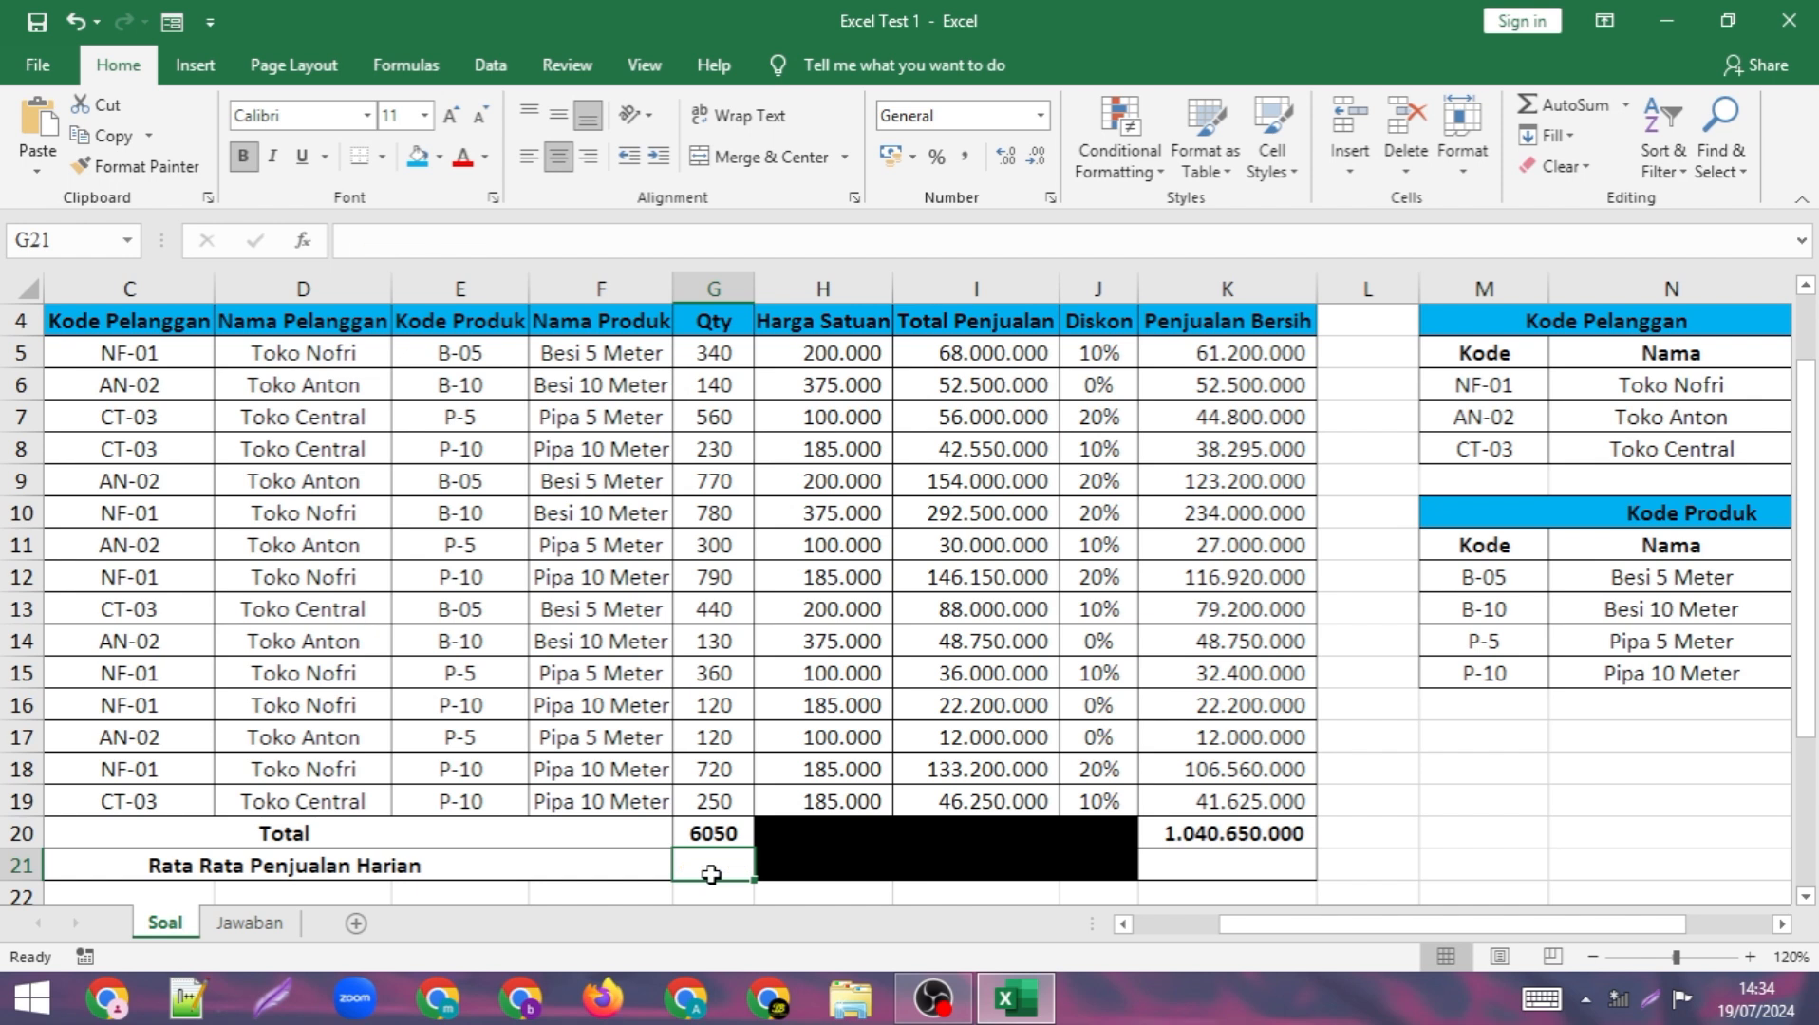
- Calculate the daily average Qty in G21 by dividing the total in G20 by 3
{"action": "scroll", "coordinate": [713, 871], "scroll_direction": "down", "scroll_amount": 3}
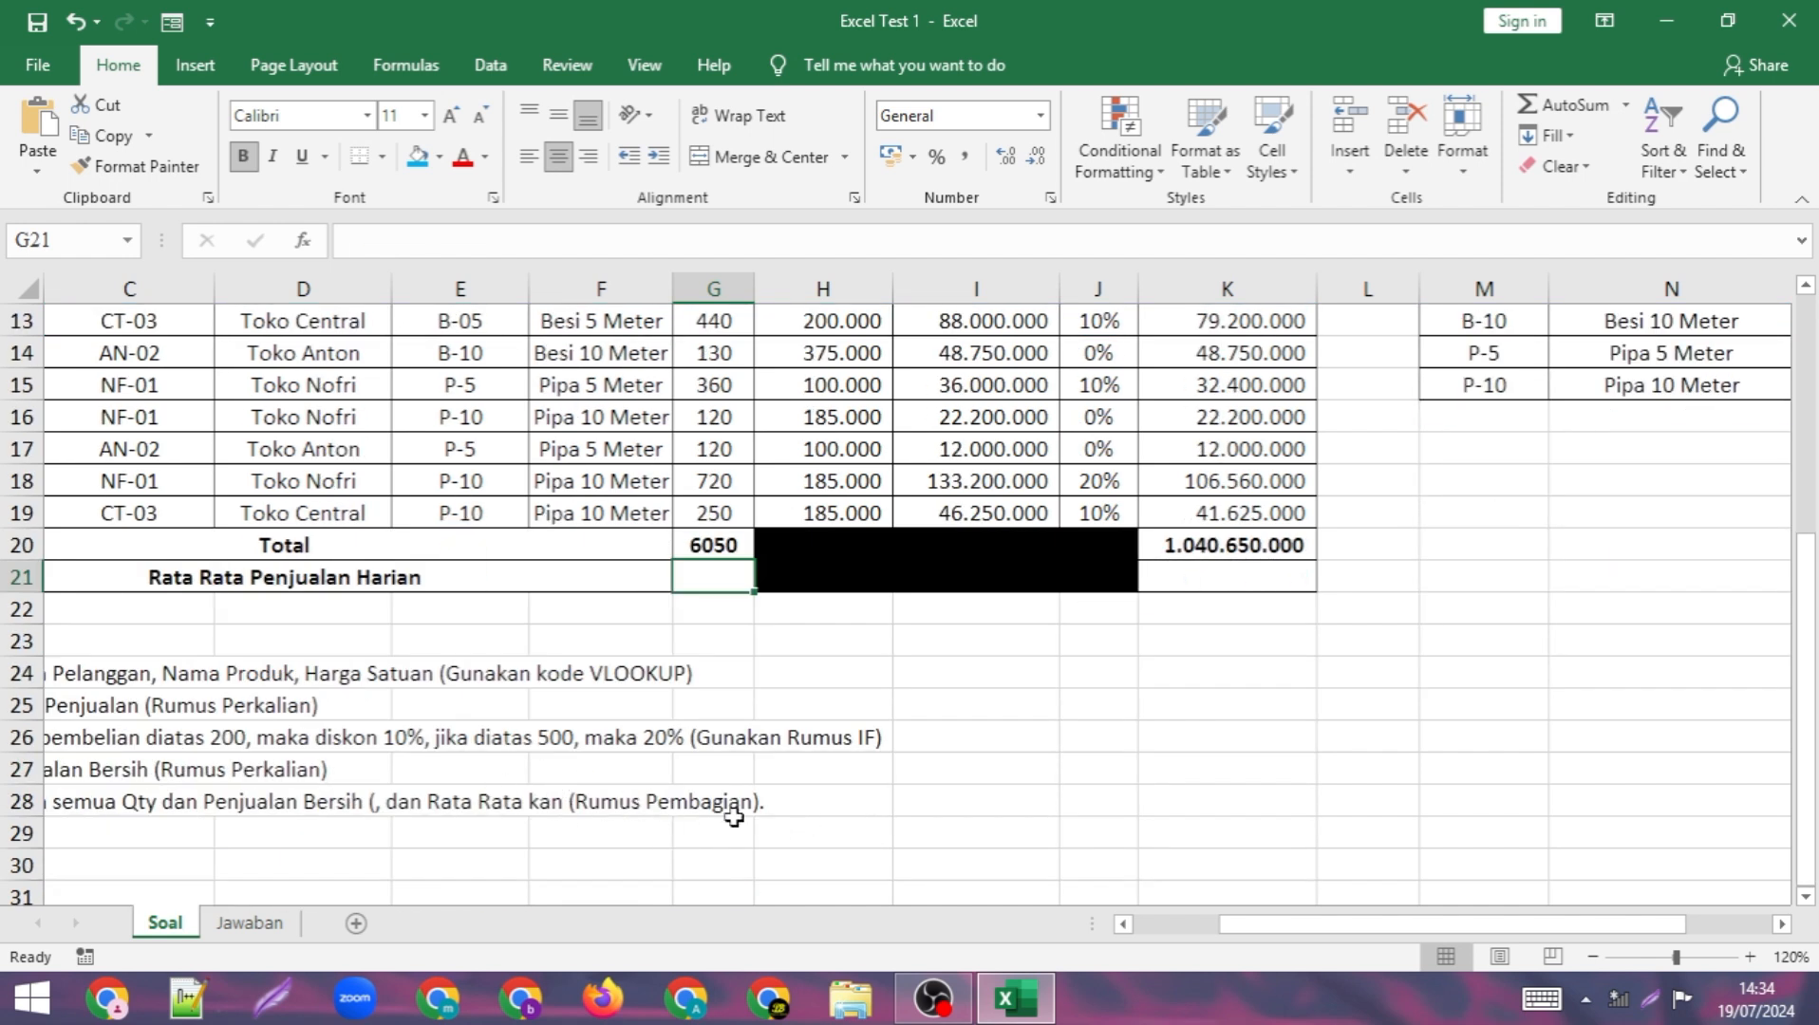
{"action": "scroll", "coordinate": [802, 806], "scroll_direction": "up", "scroll_amount": 3}
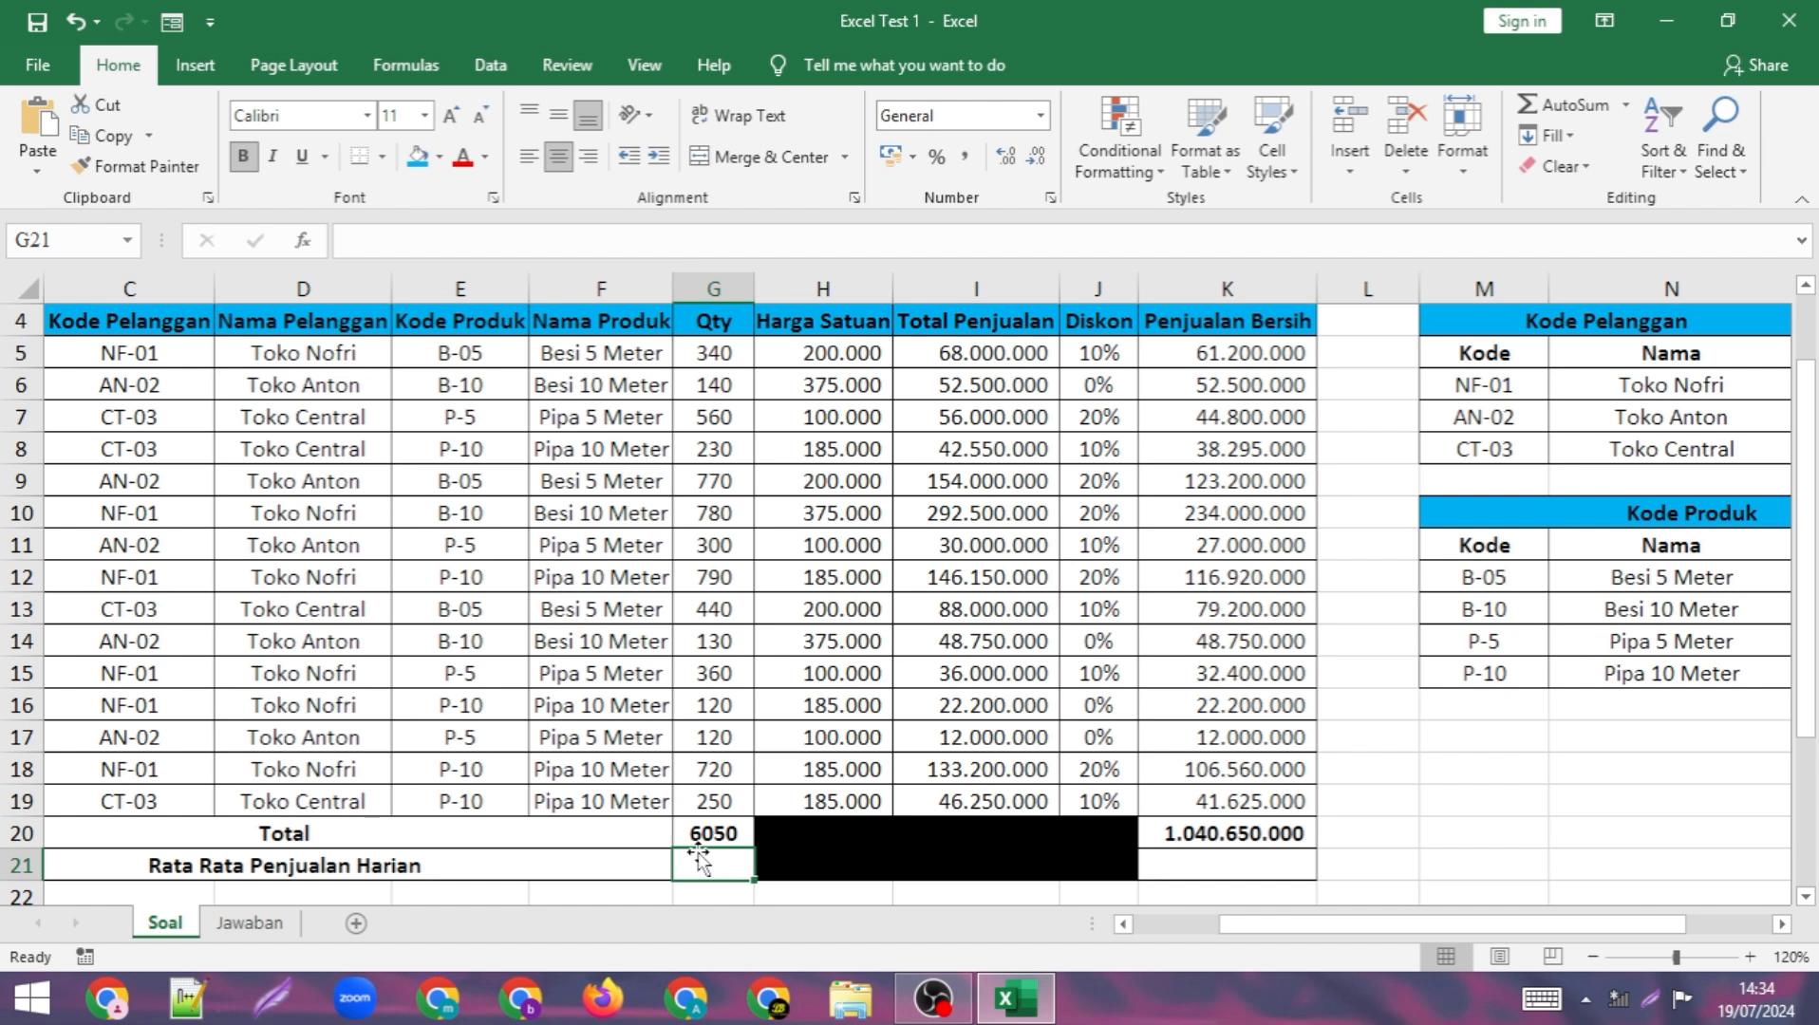
{"action": "type", "text": "="}
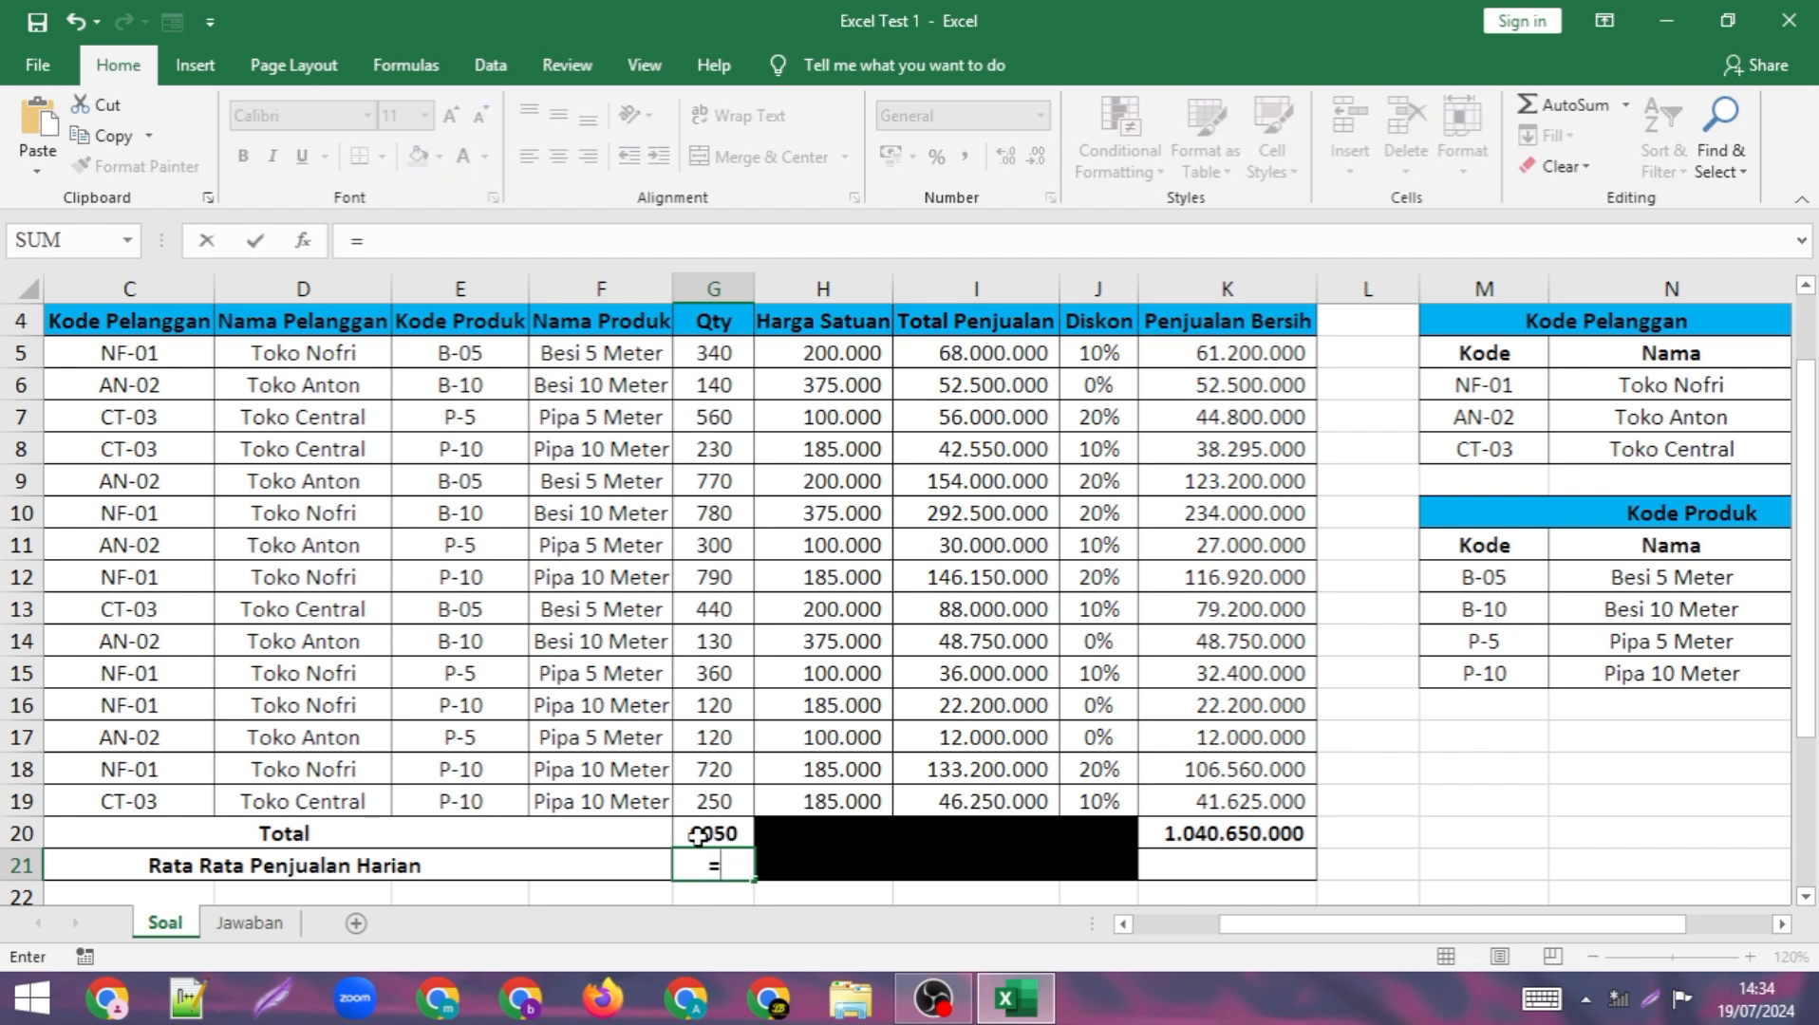
{"action": "left_click", "coordinate": [691, 832]}
{"action": "type", "text": "/3"}
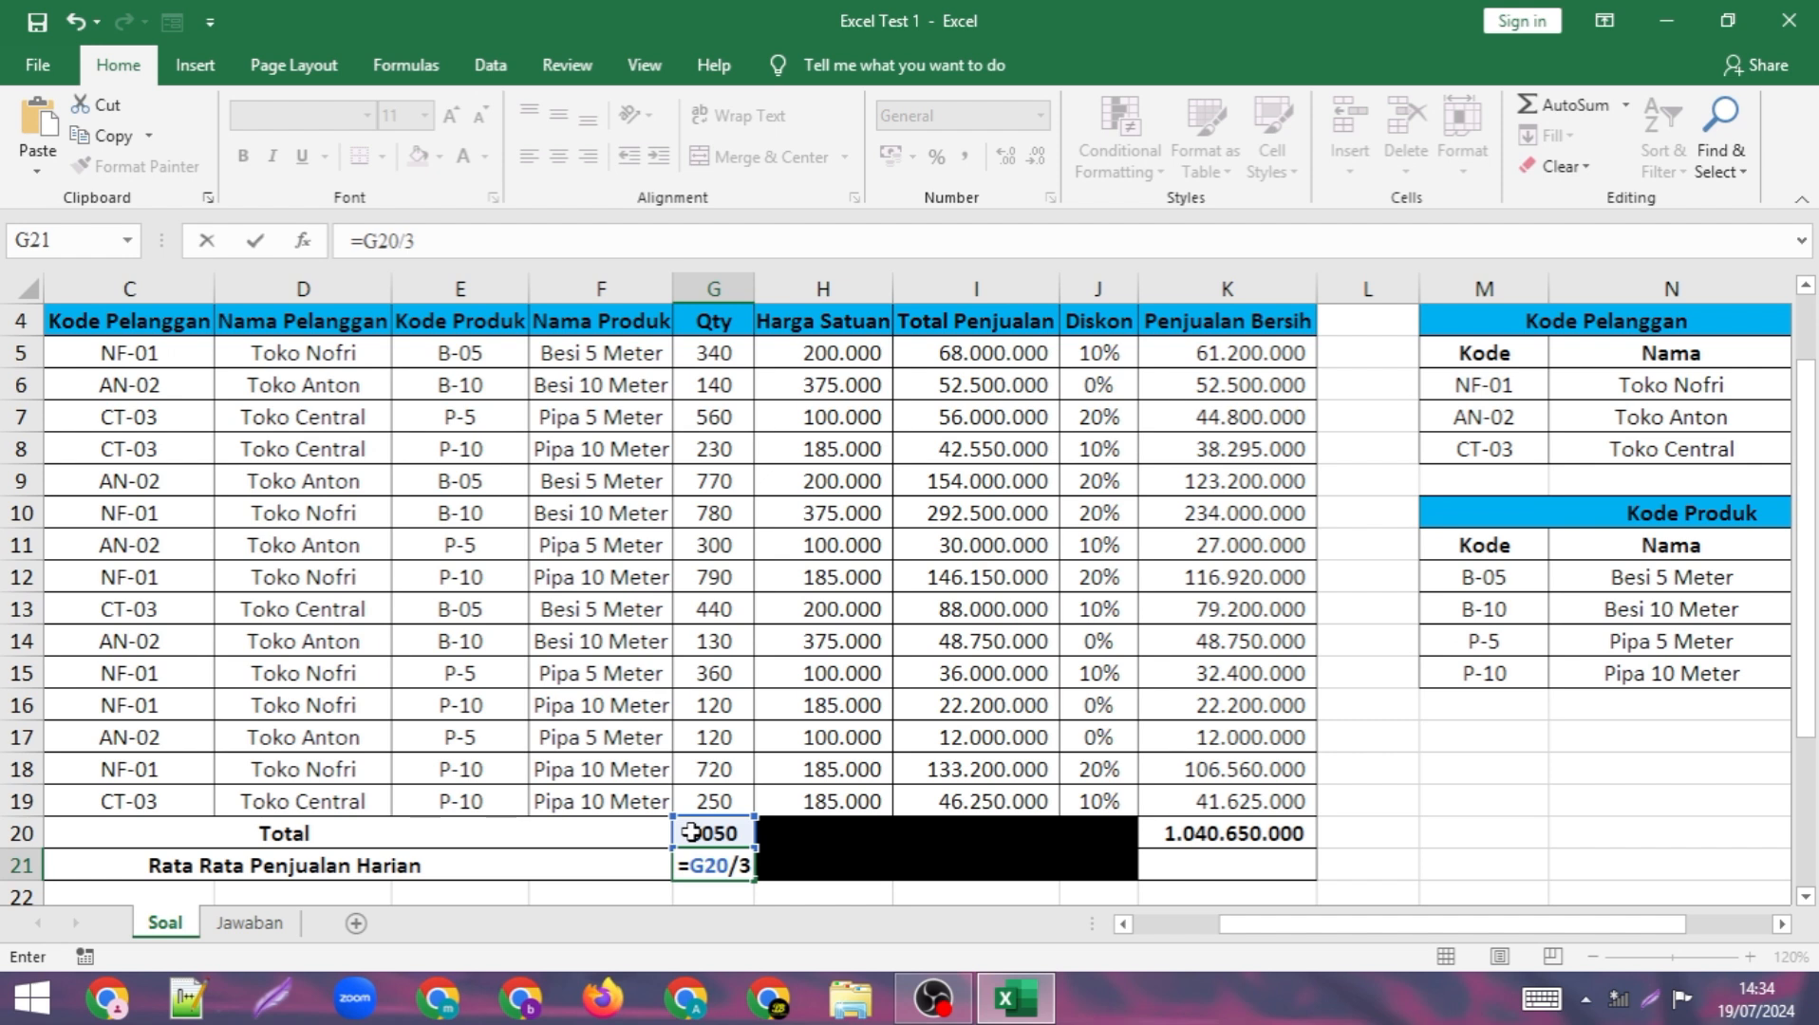
{"action": "key", "text": "Return"}
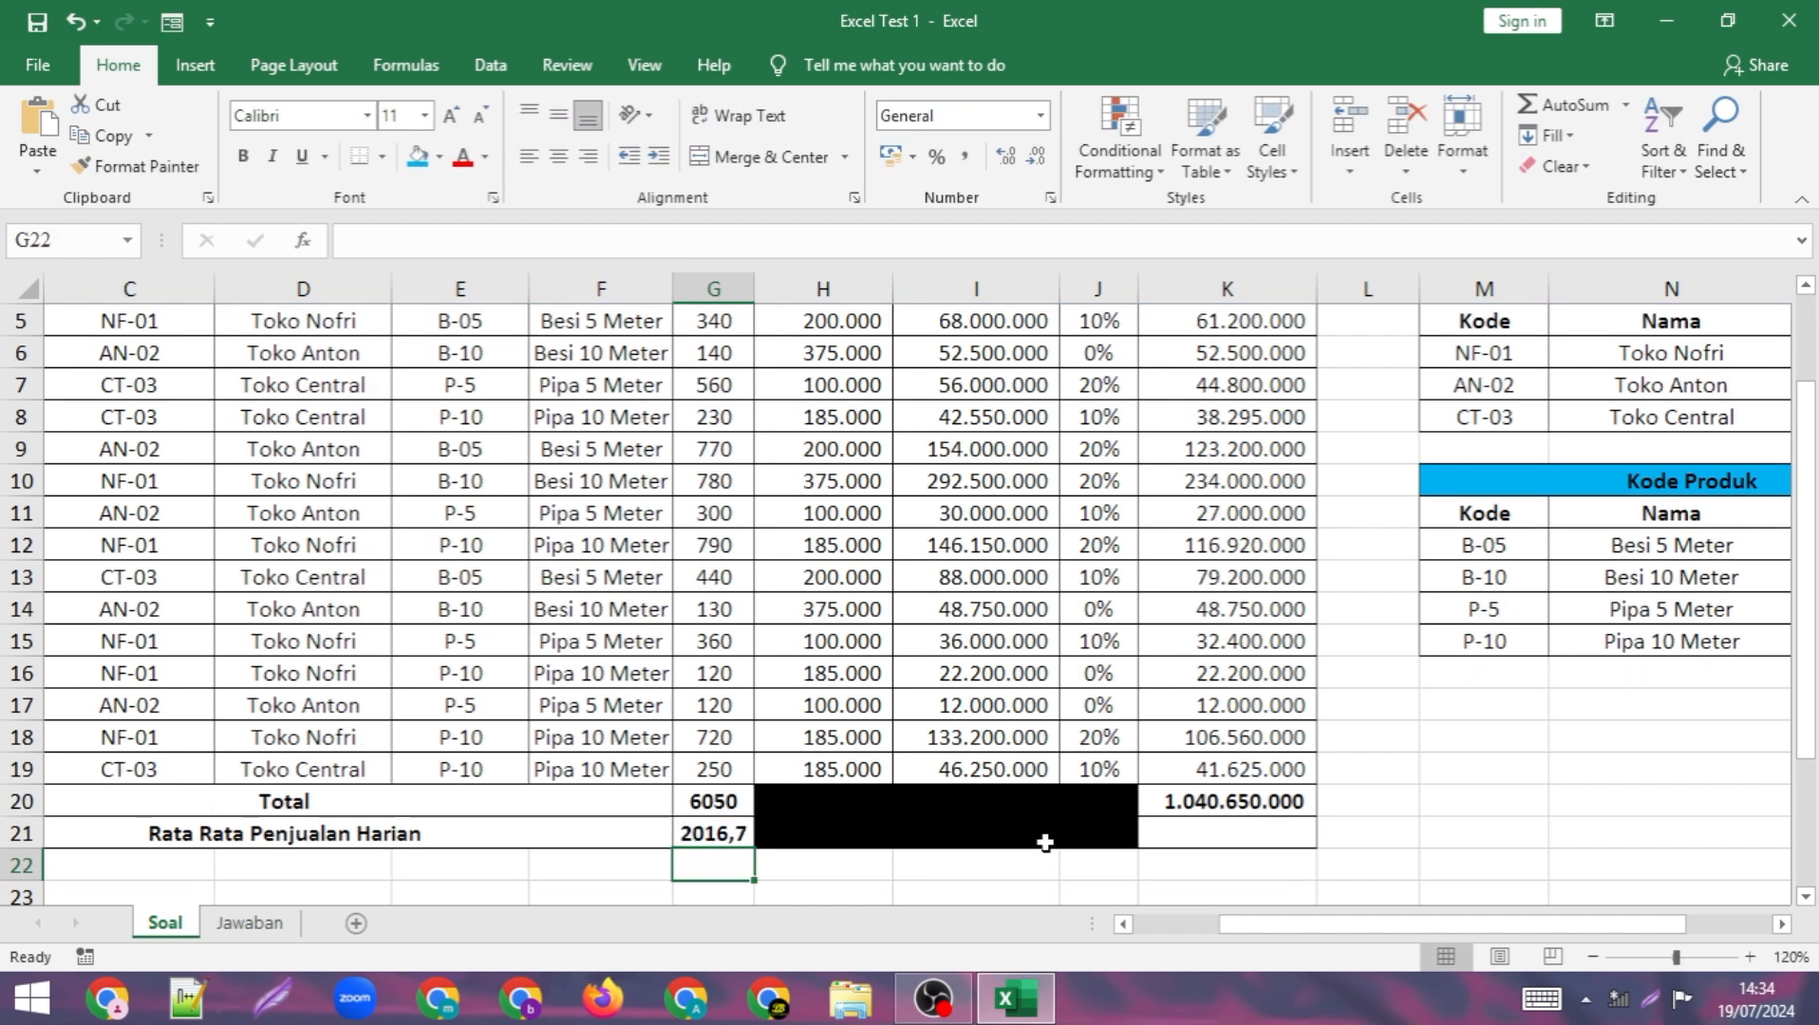
- Calculate the daily average Penjualan Bersih in K21 with the formula =K20/3
{"action": "left_click", "coordinate": [1219, 832]}
{"action": "type", "text": "="}
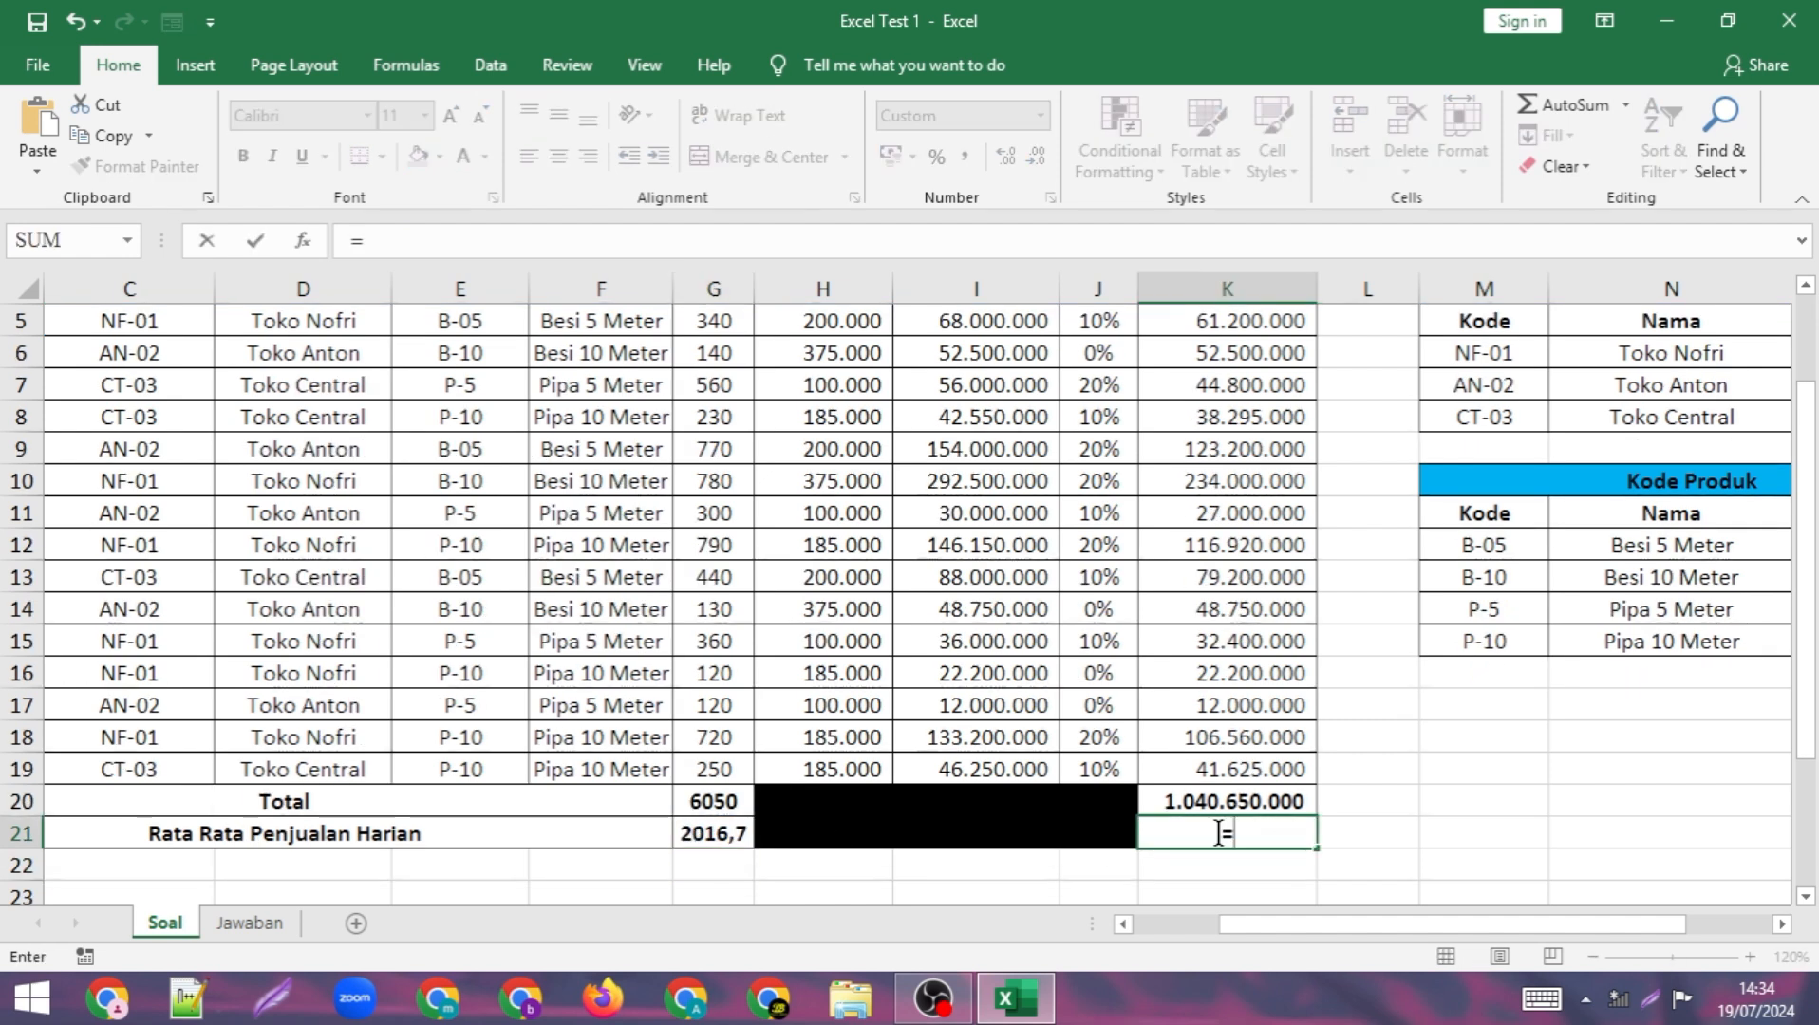
{"action": "left_click", "coordinate": [1219, 805]}
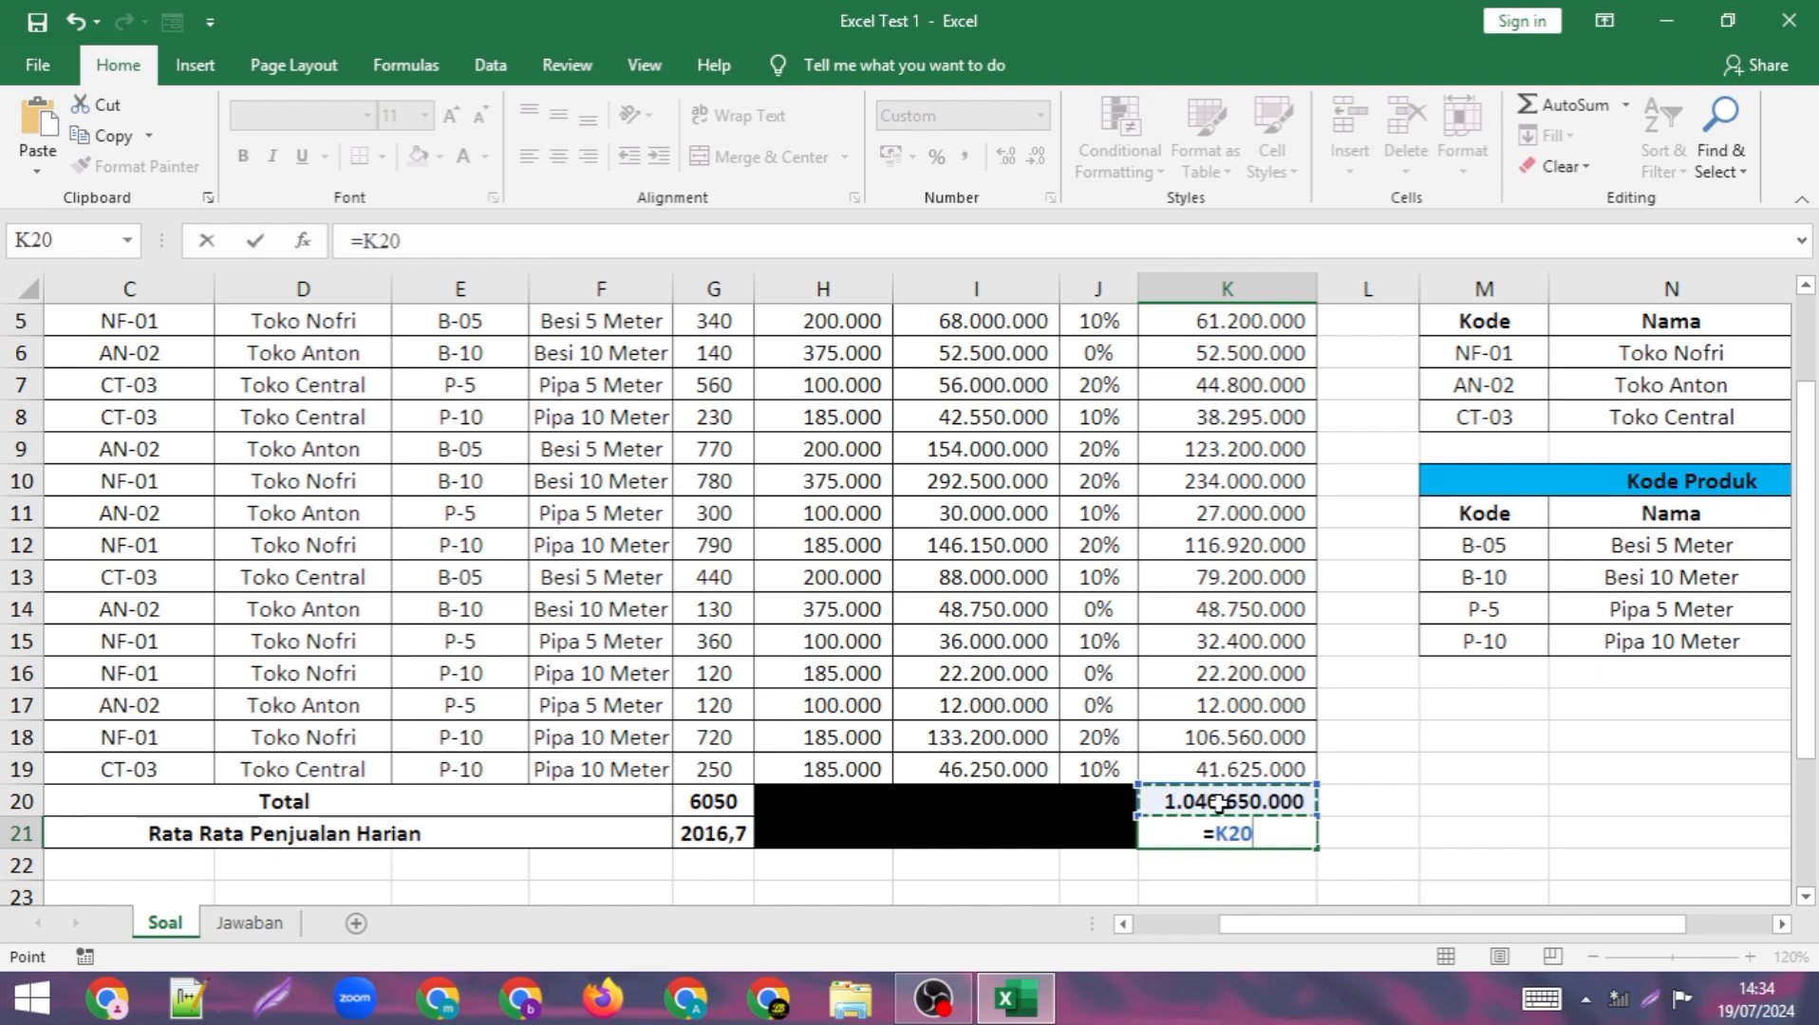
{"action": "type", "text": "/"}
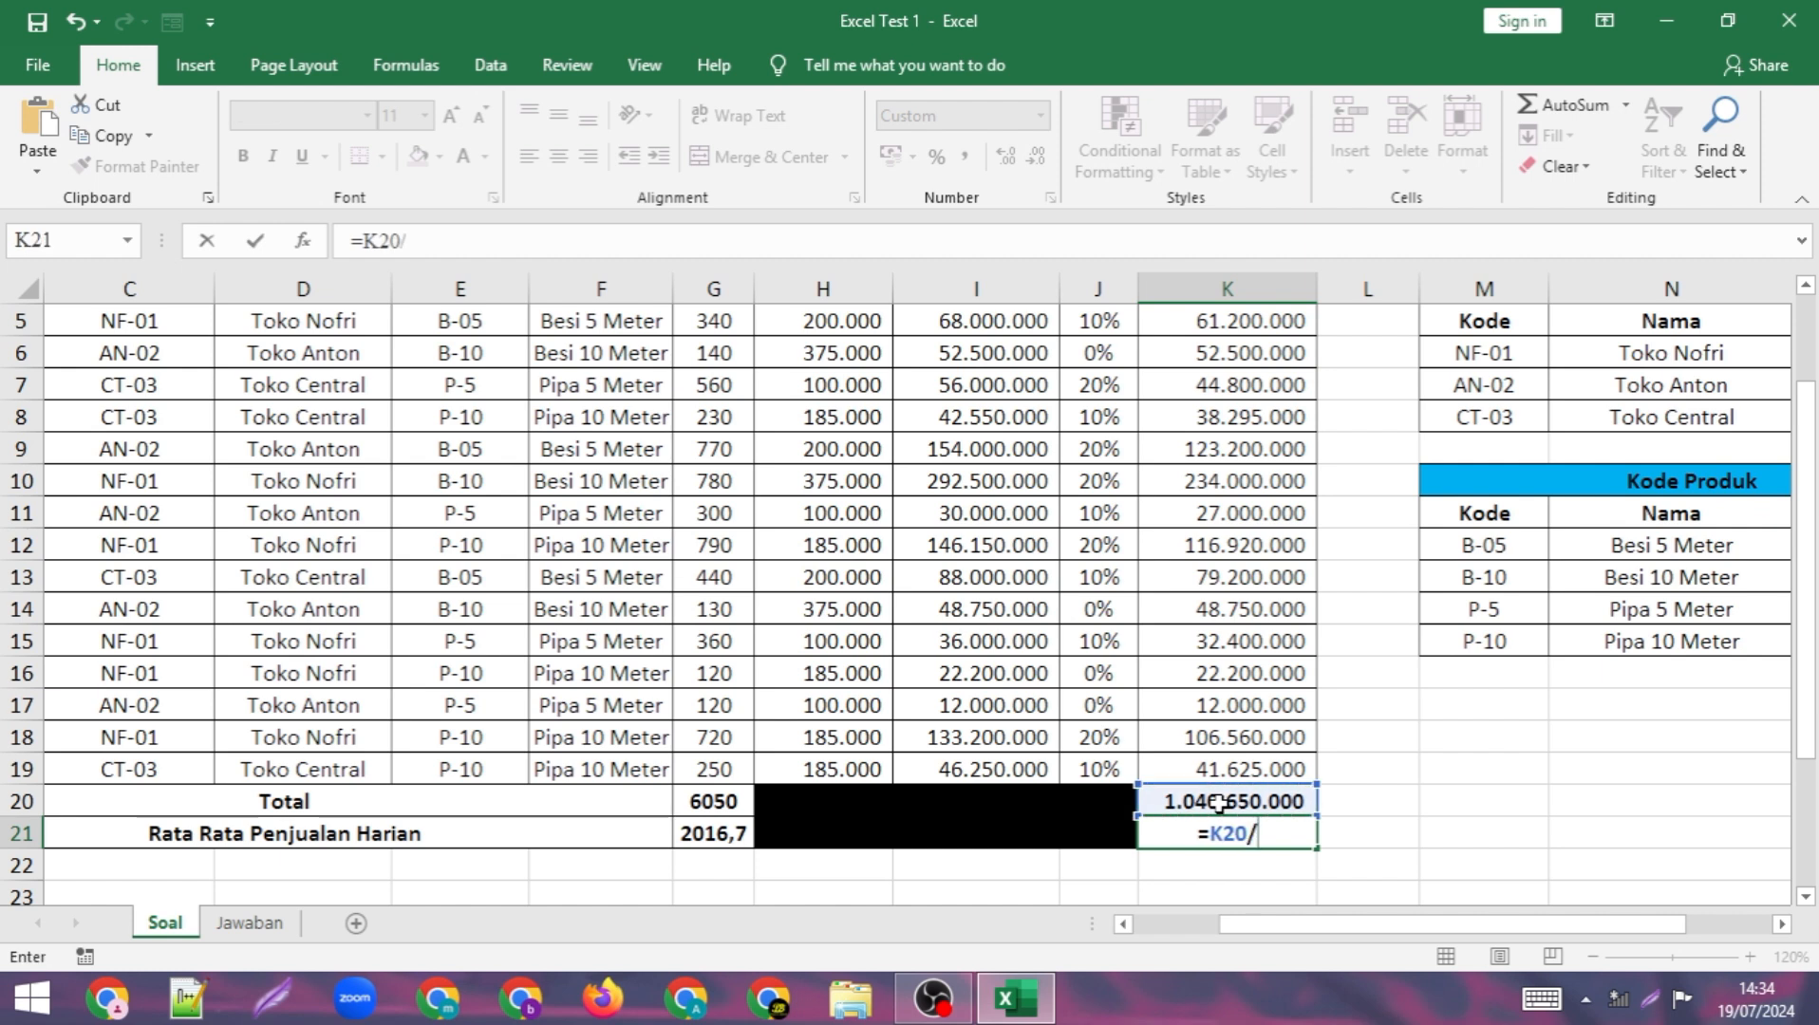
{"action": "type", "text": "3"}
{"action": "key", "text": "Return"}
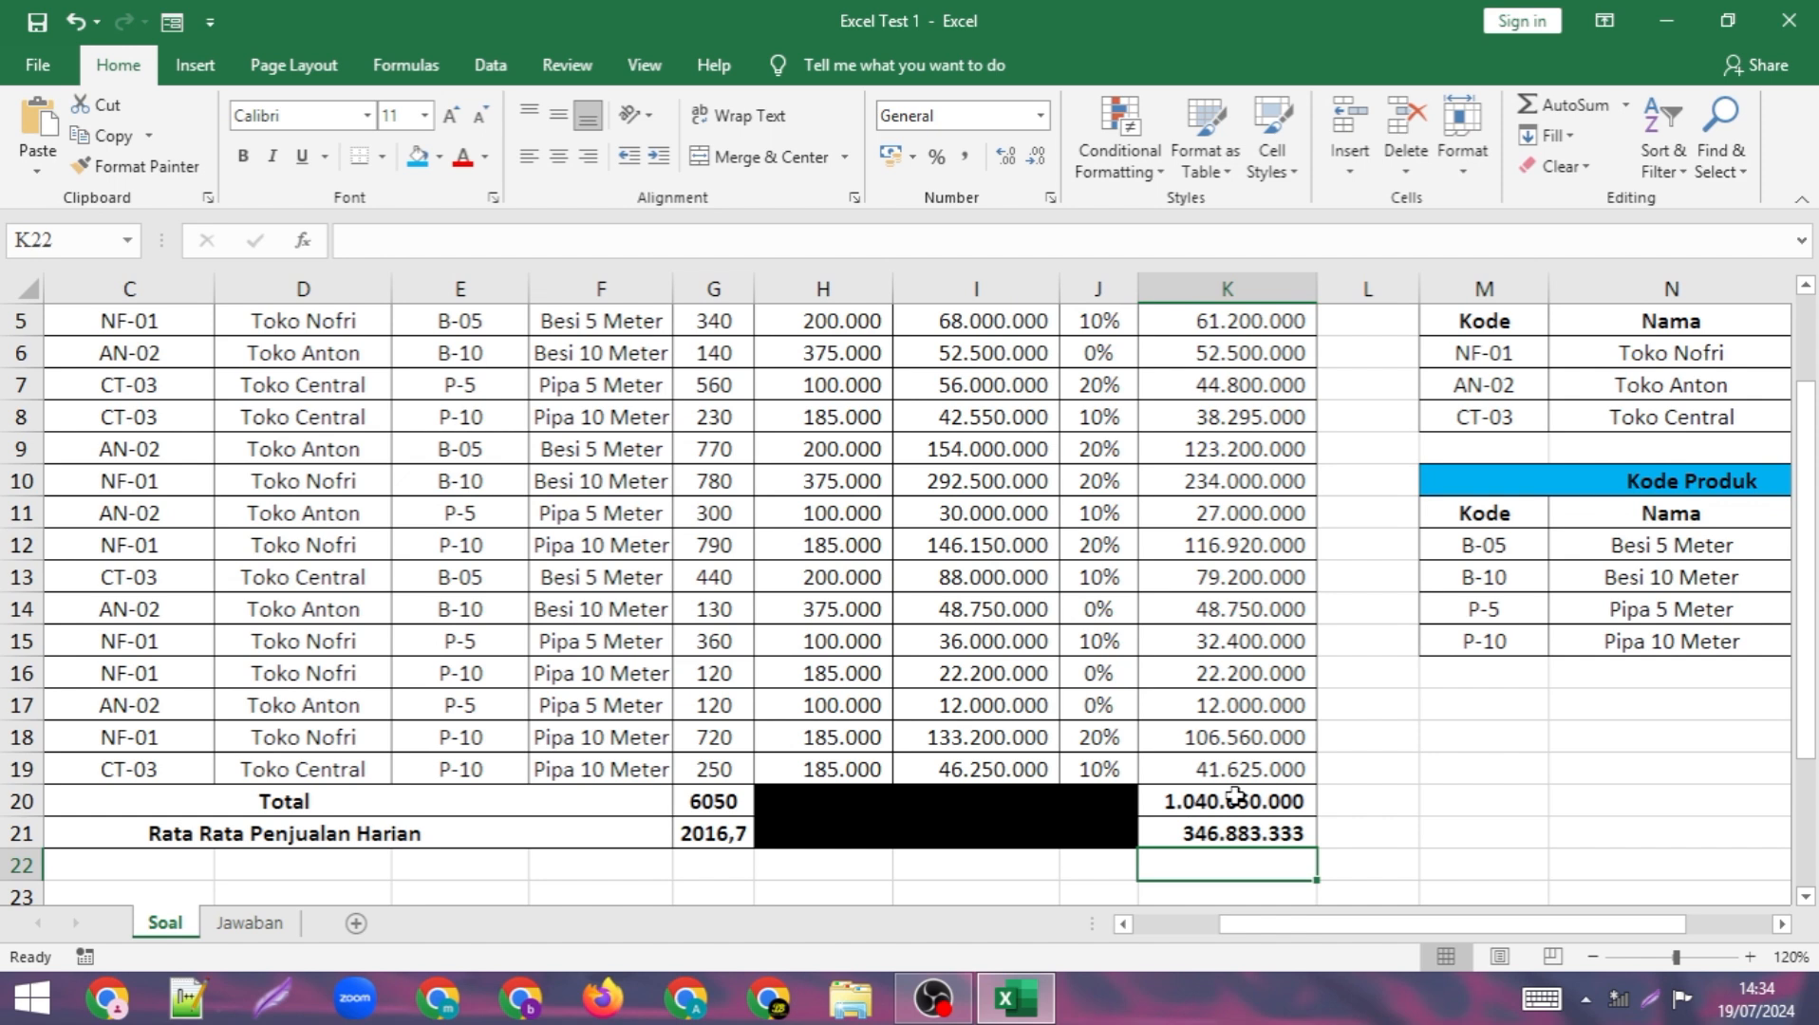
- Set the sheet zoom to 100% and review the completed table against the numbered Soal instructions
{"action": "scroll", "coordinate": [1234, 797], "scroll_direction": "up", "scroll_amount": 1}
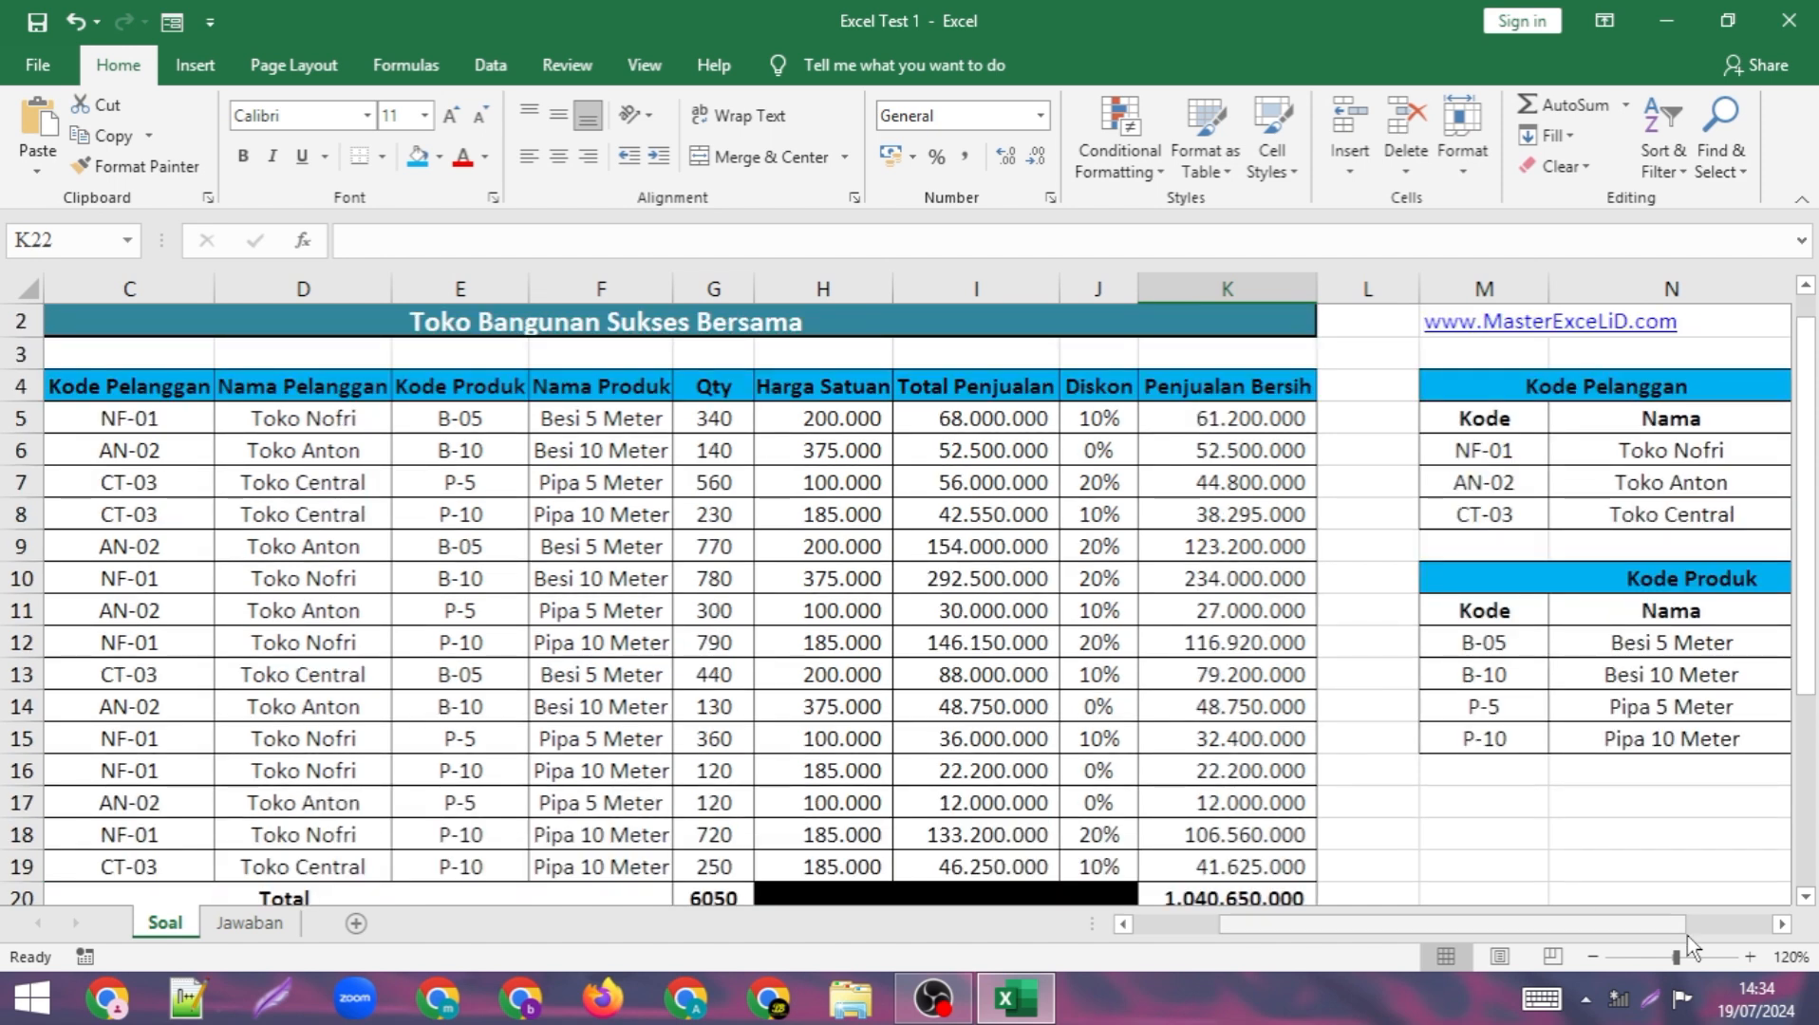
{"action": "left_click", "coordinate": [1594, 957]}
{"action": "left_click", "coordinate": [1594, 957]}
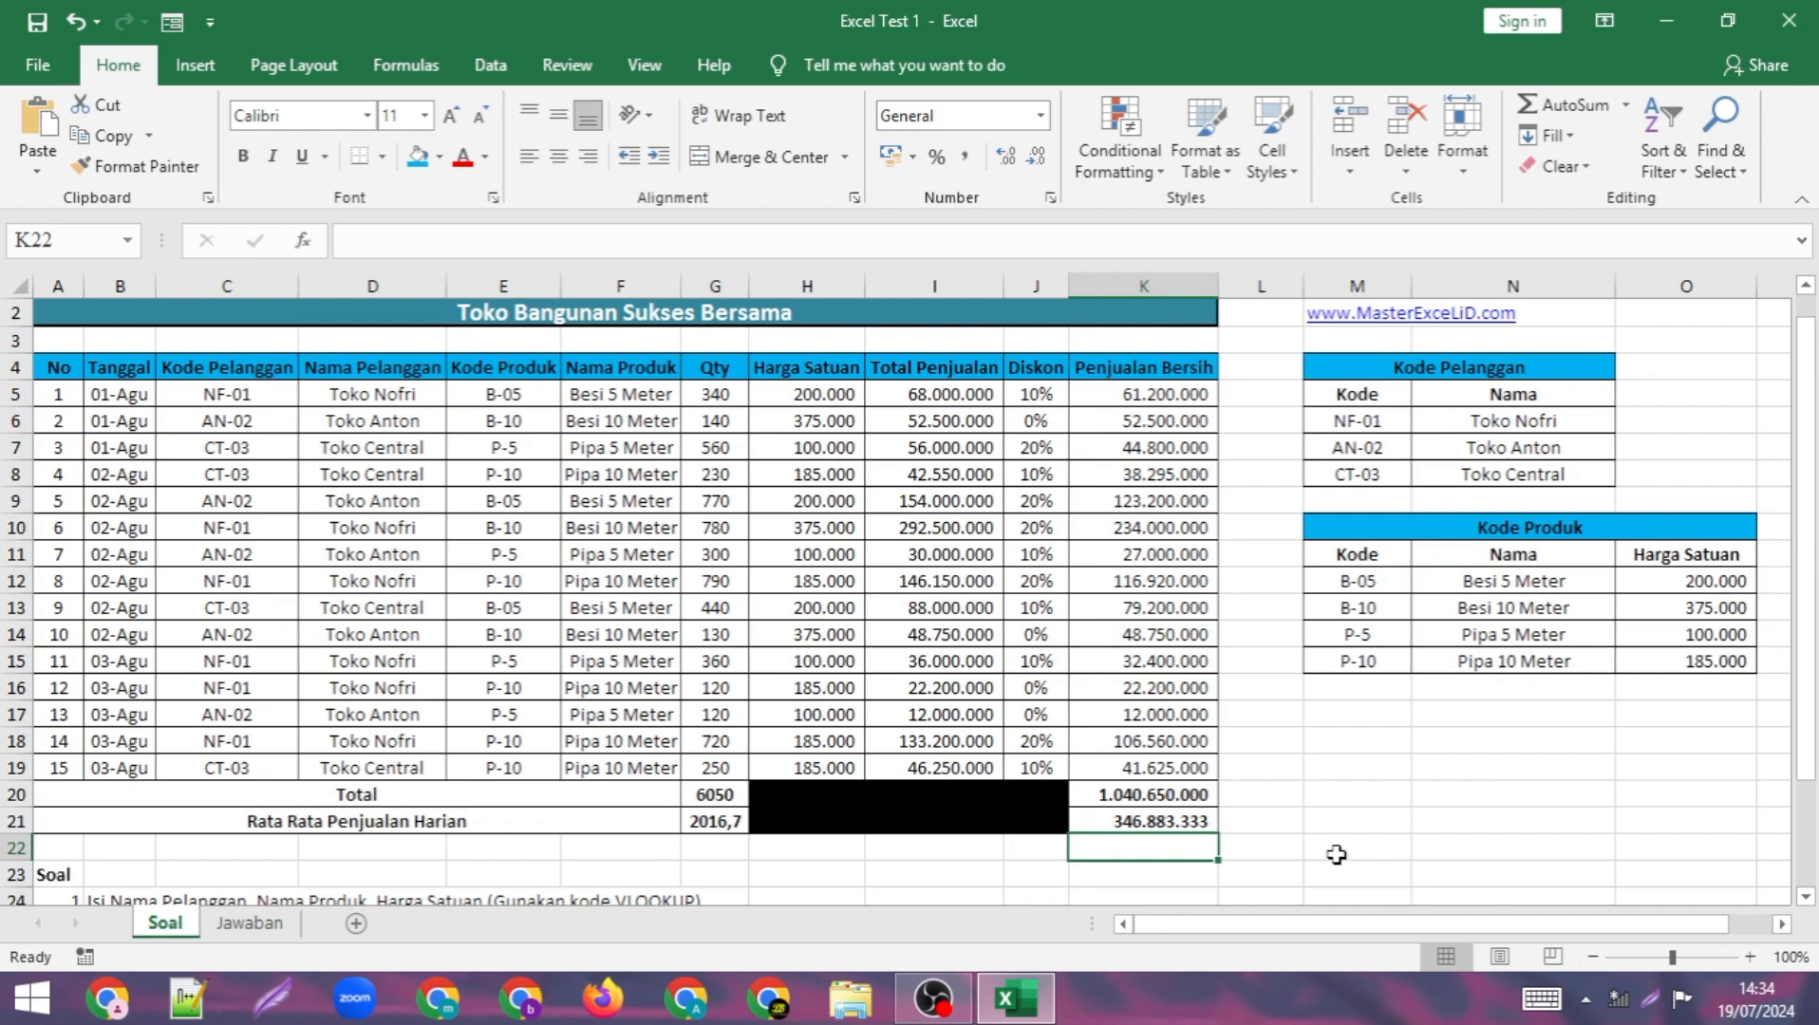
{"action": "scroll", "coordinate": [1220, 793], "scroll_direction": "up", "scroll_amount": 1}
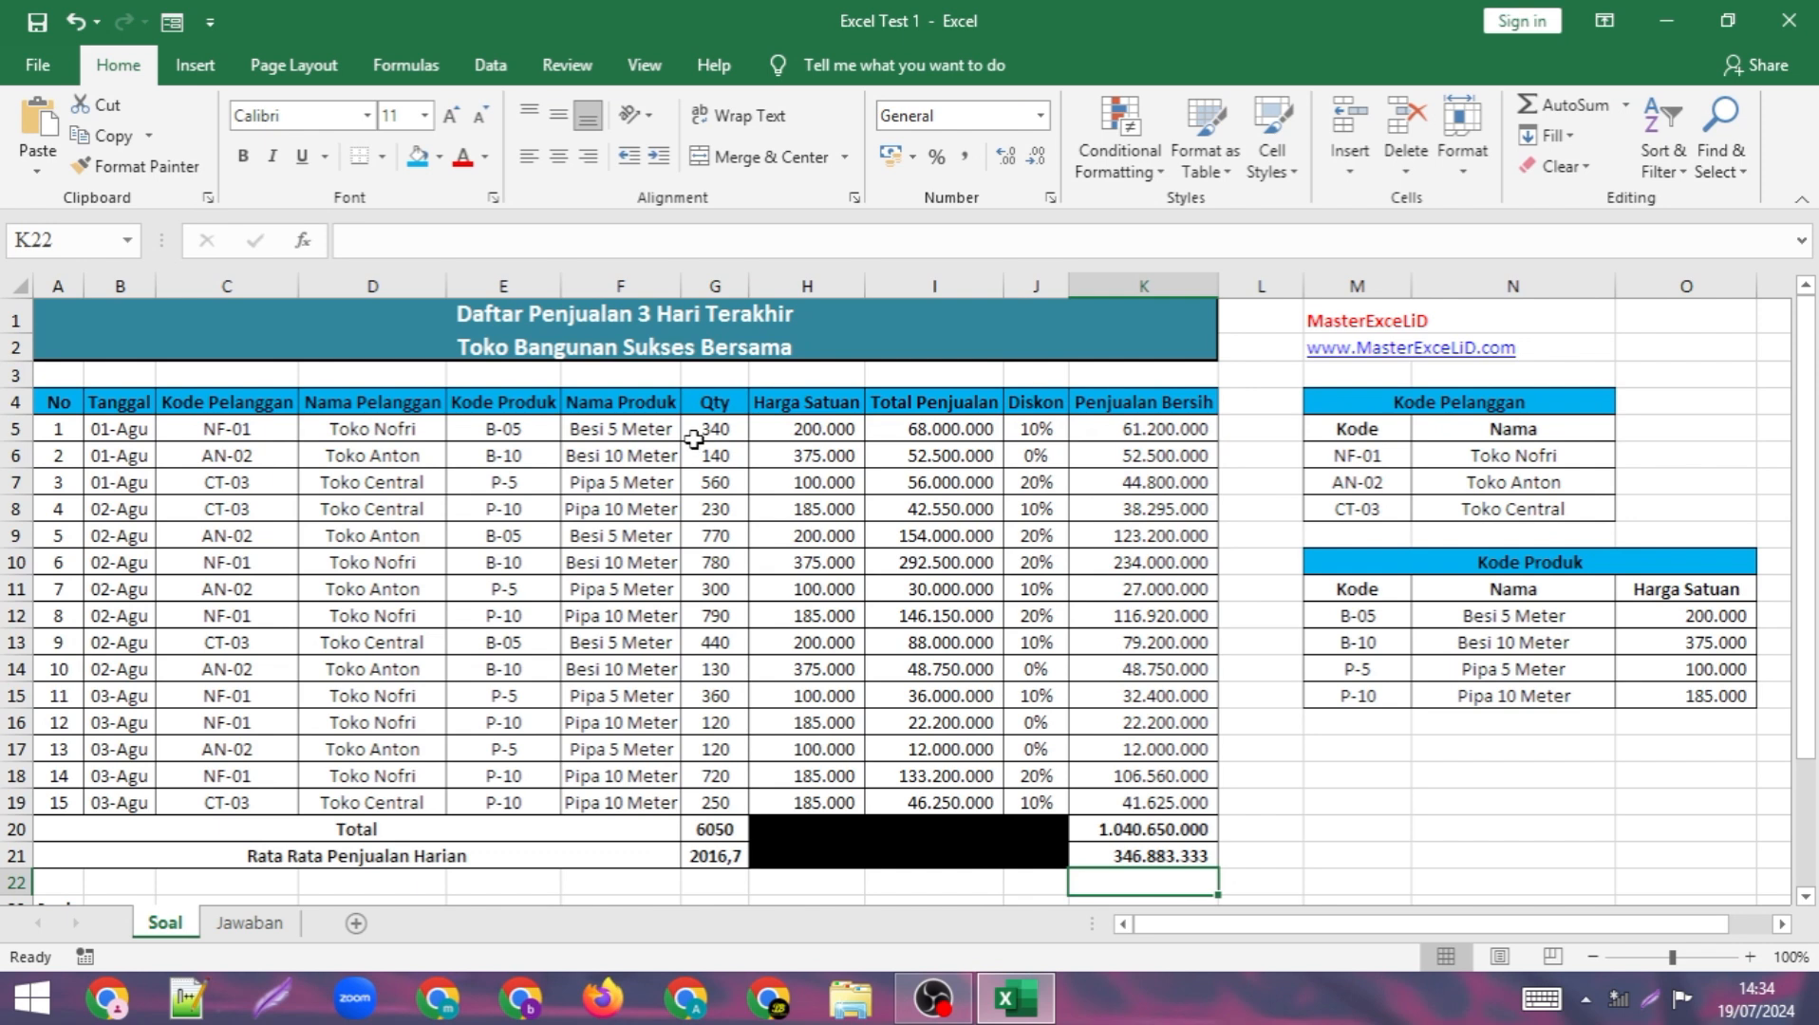
{"action": "scroll", "coordinate": [824, 568], "scroll_direction": "down", "scroll_amount": 3}
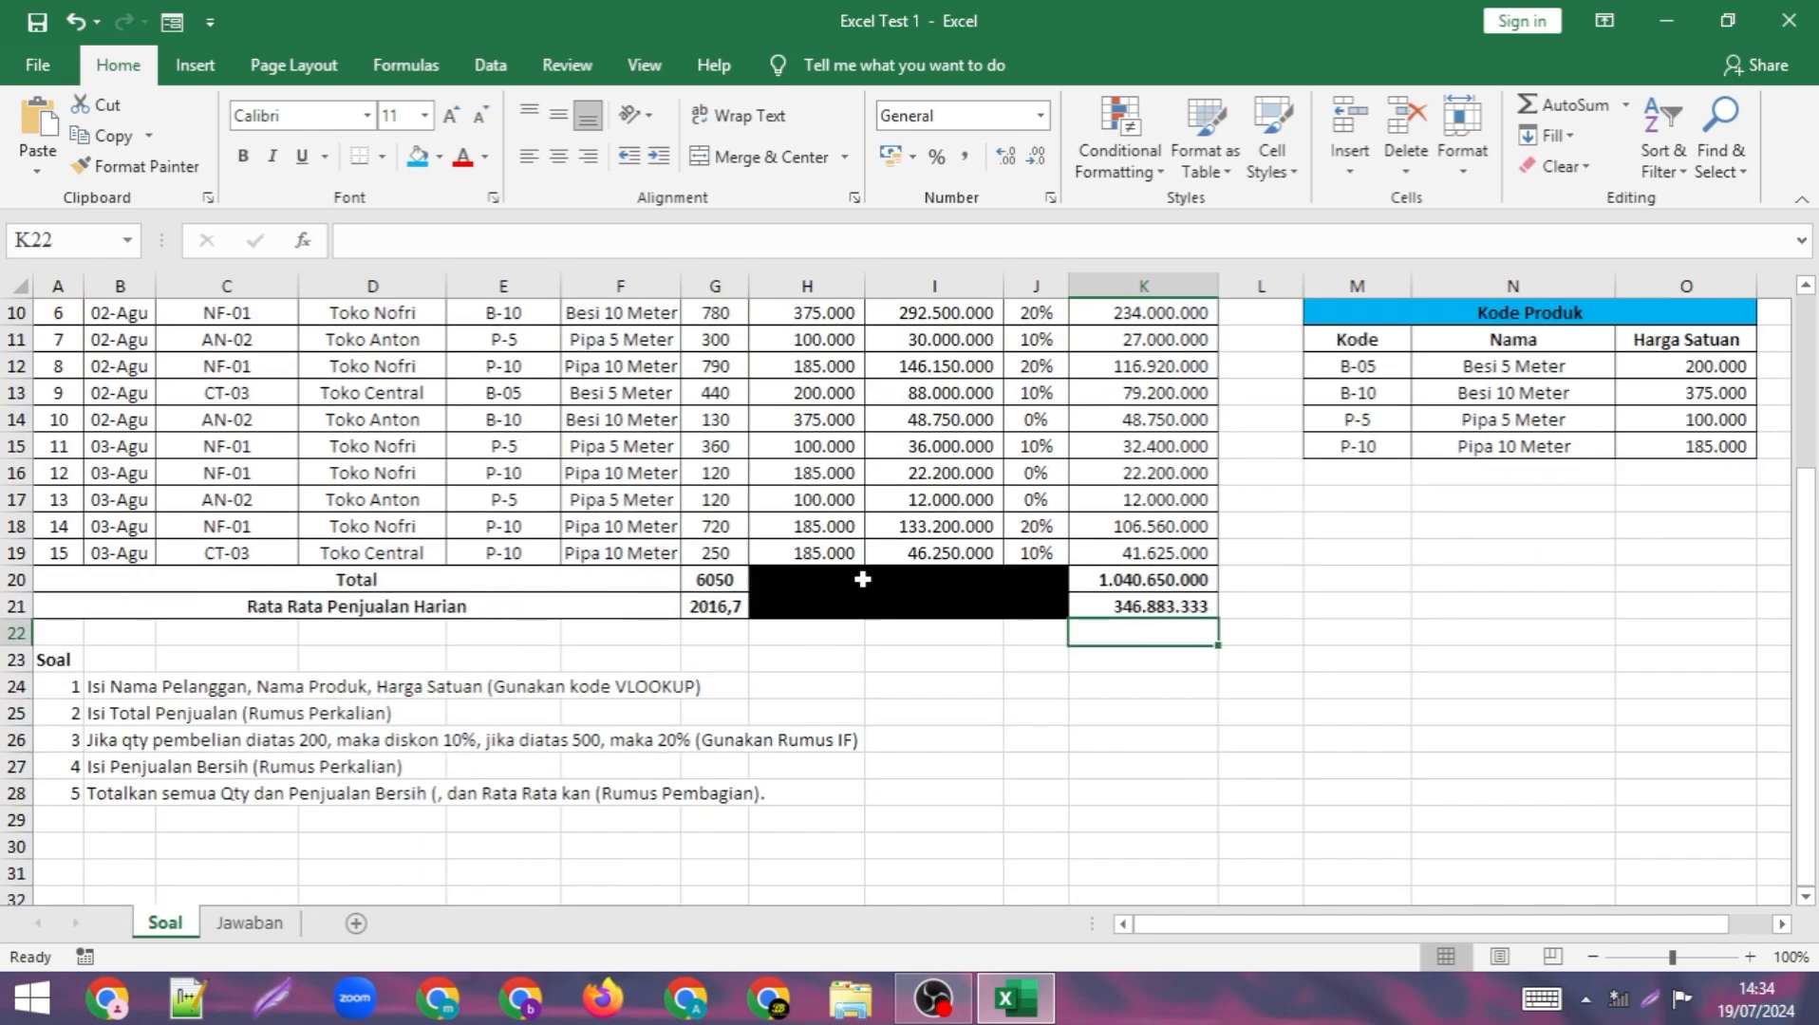
{"action": "scroll", "coordinate": [862, 579], "scroll_direction": "up", "scroll_amount": 3}
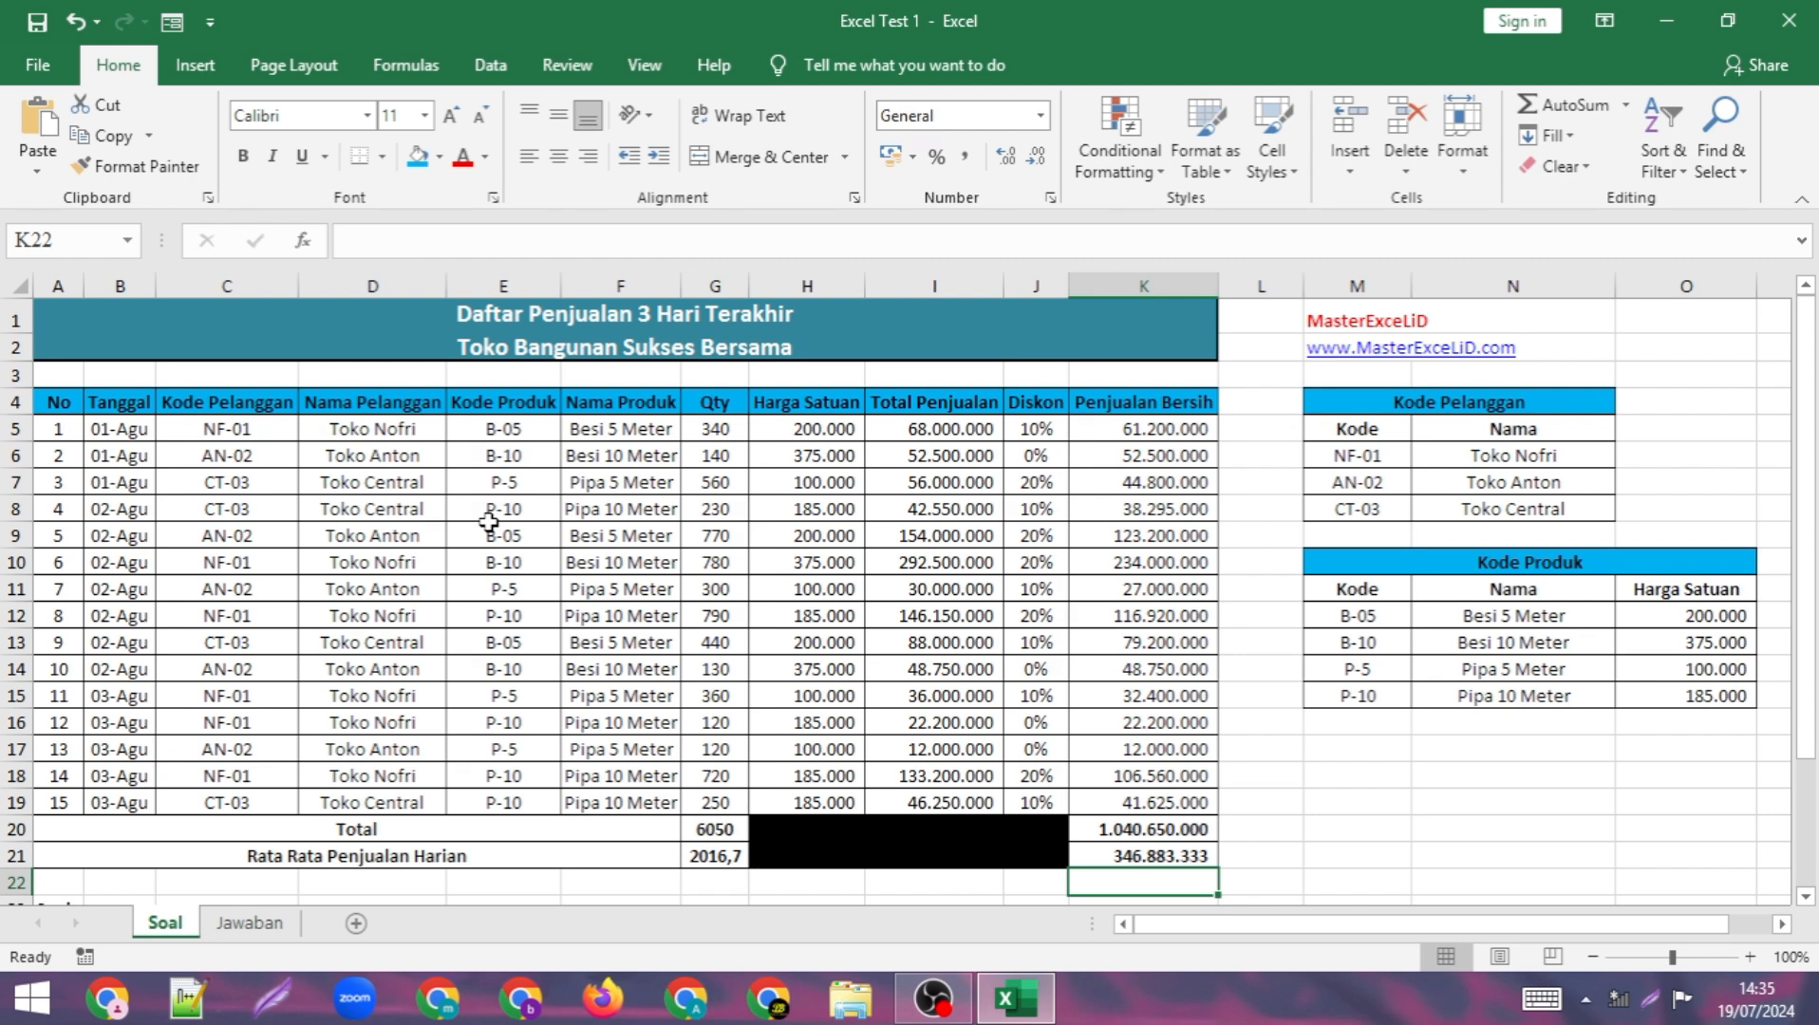
- Inspect the contents of sample table cells, including Harga Satuan H8, Kode Pelanggan C6, Total Penjualan I10 and Qty G10
{"action": "left_click", "coordinate": [814, 514]}
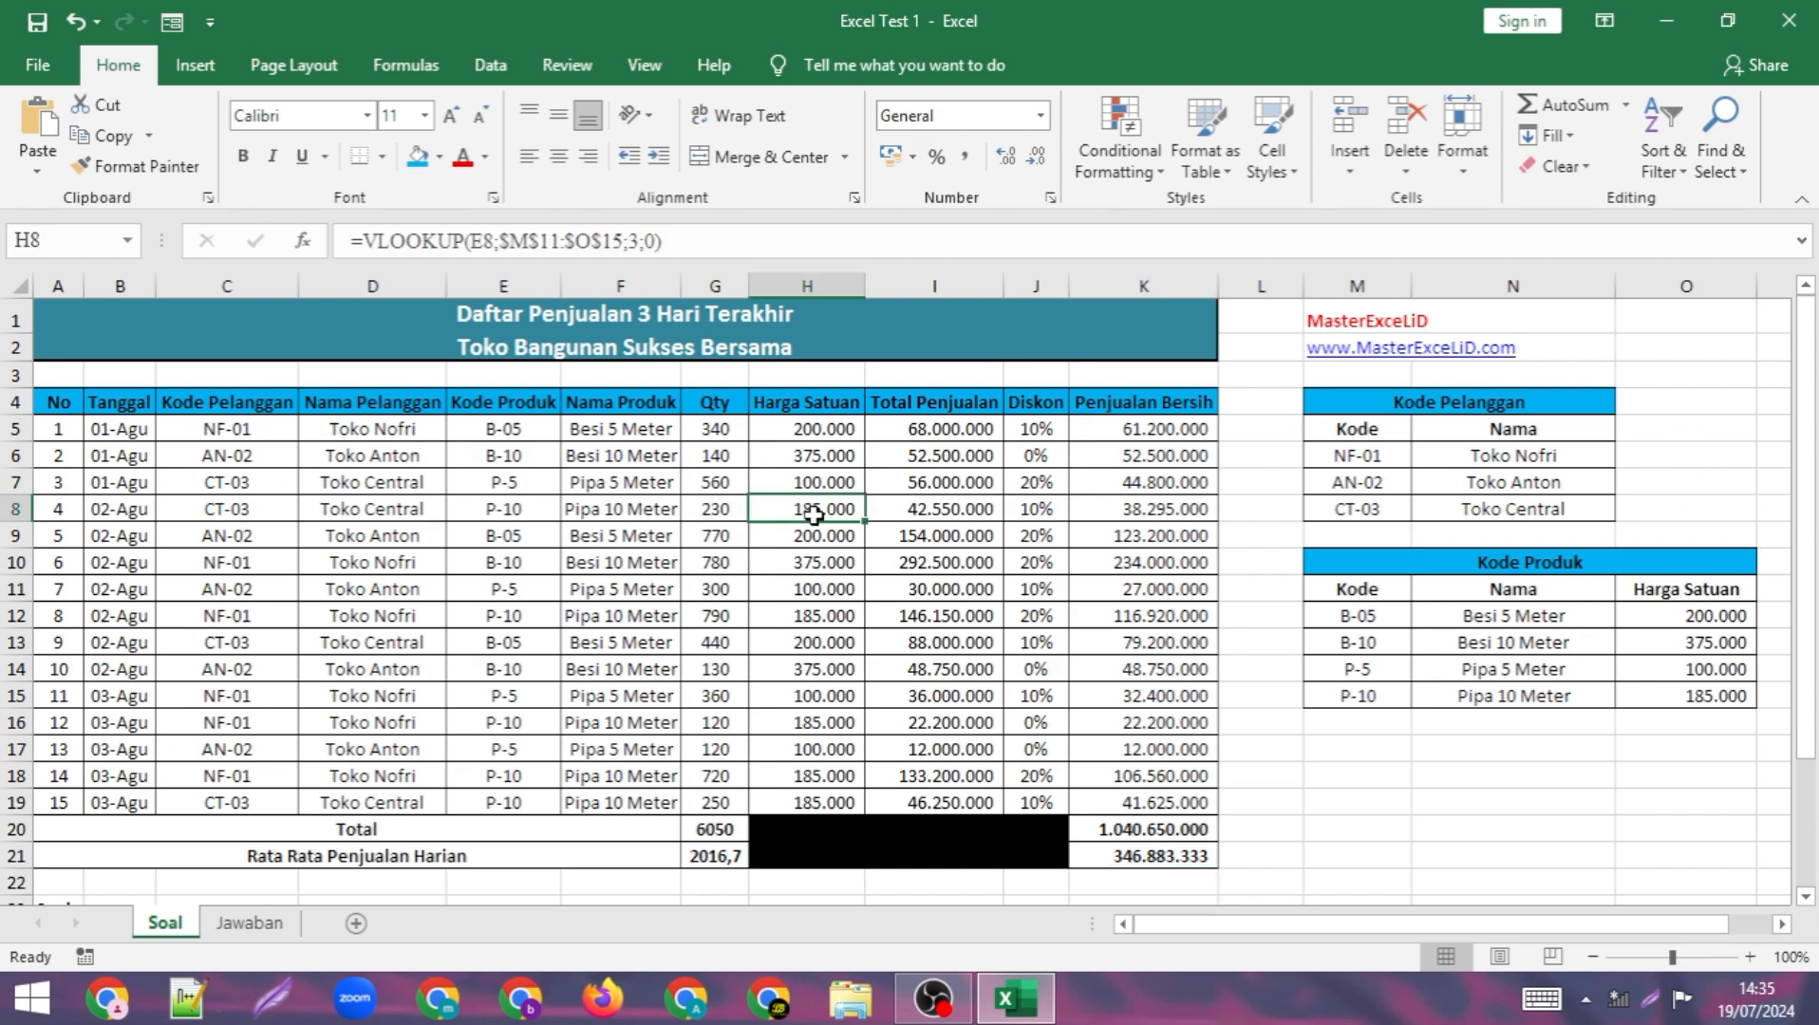
{"action": "left_click", "coordinate": [323, 482]}
{"action": "left_click", "coordinate": [213, 455]}
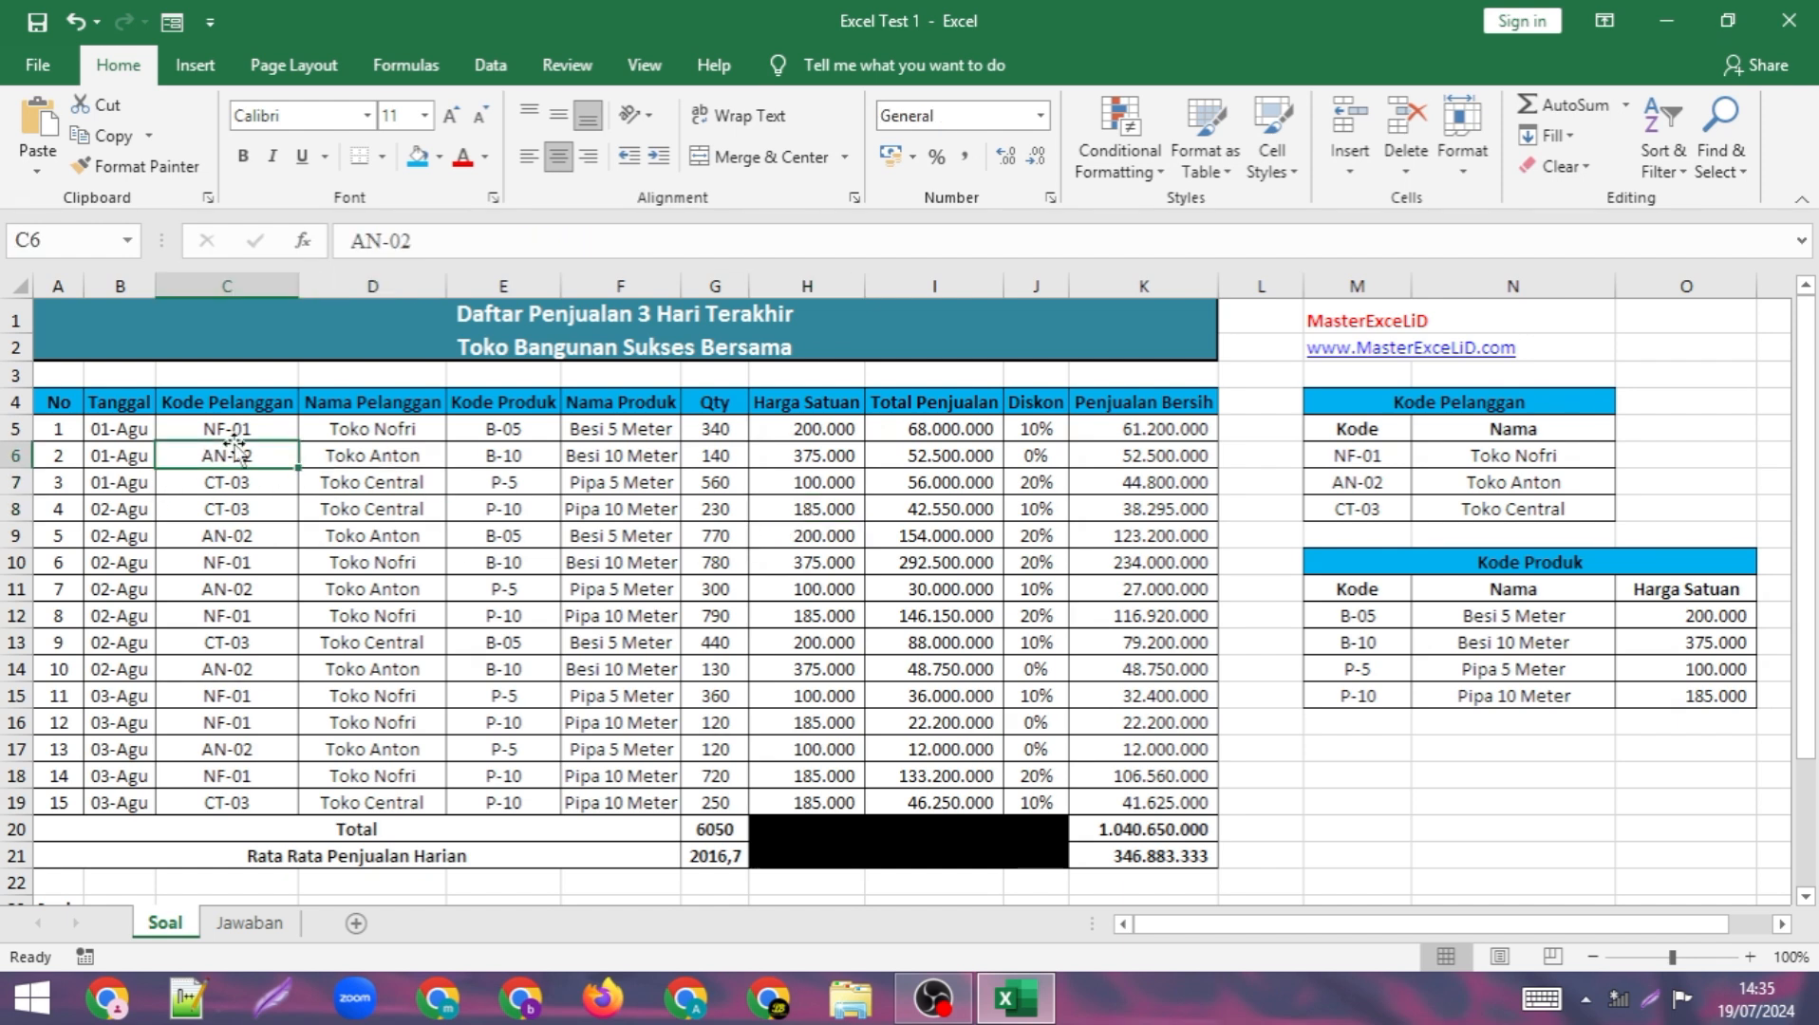
{"action": "left_click", "coordinate": [484, 503]}
{"action": "left_click", "coordinate": [952, 557]}
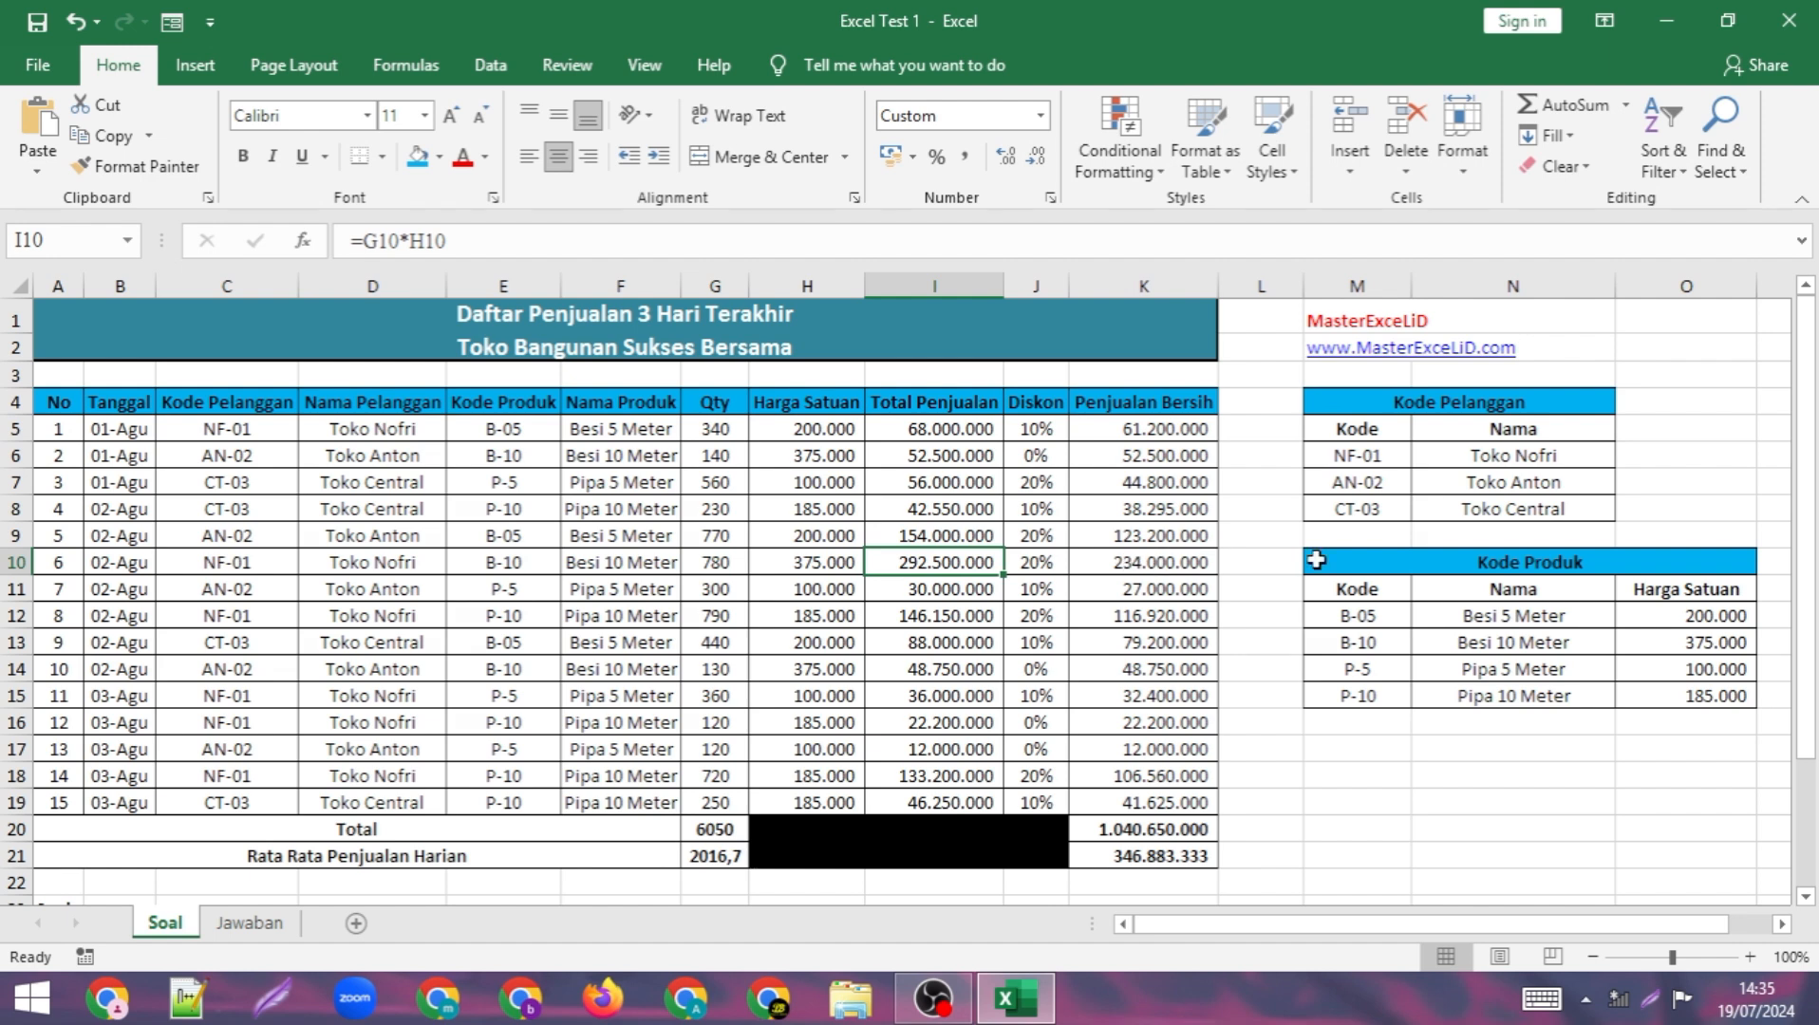
{"action": "scroll", "coordinate": [1297, 568], "scroll_direction": "down", "scroll_amount": 1}
{"action": "scroll", "coordinate": [1296, 568], "scroll_direction": "up", "scroll_amount": 1}
{"action": "left_click", "coordinate": [702, 560]}
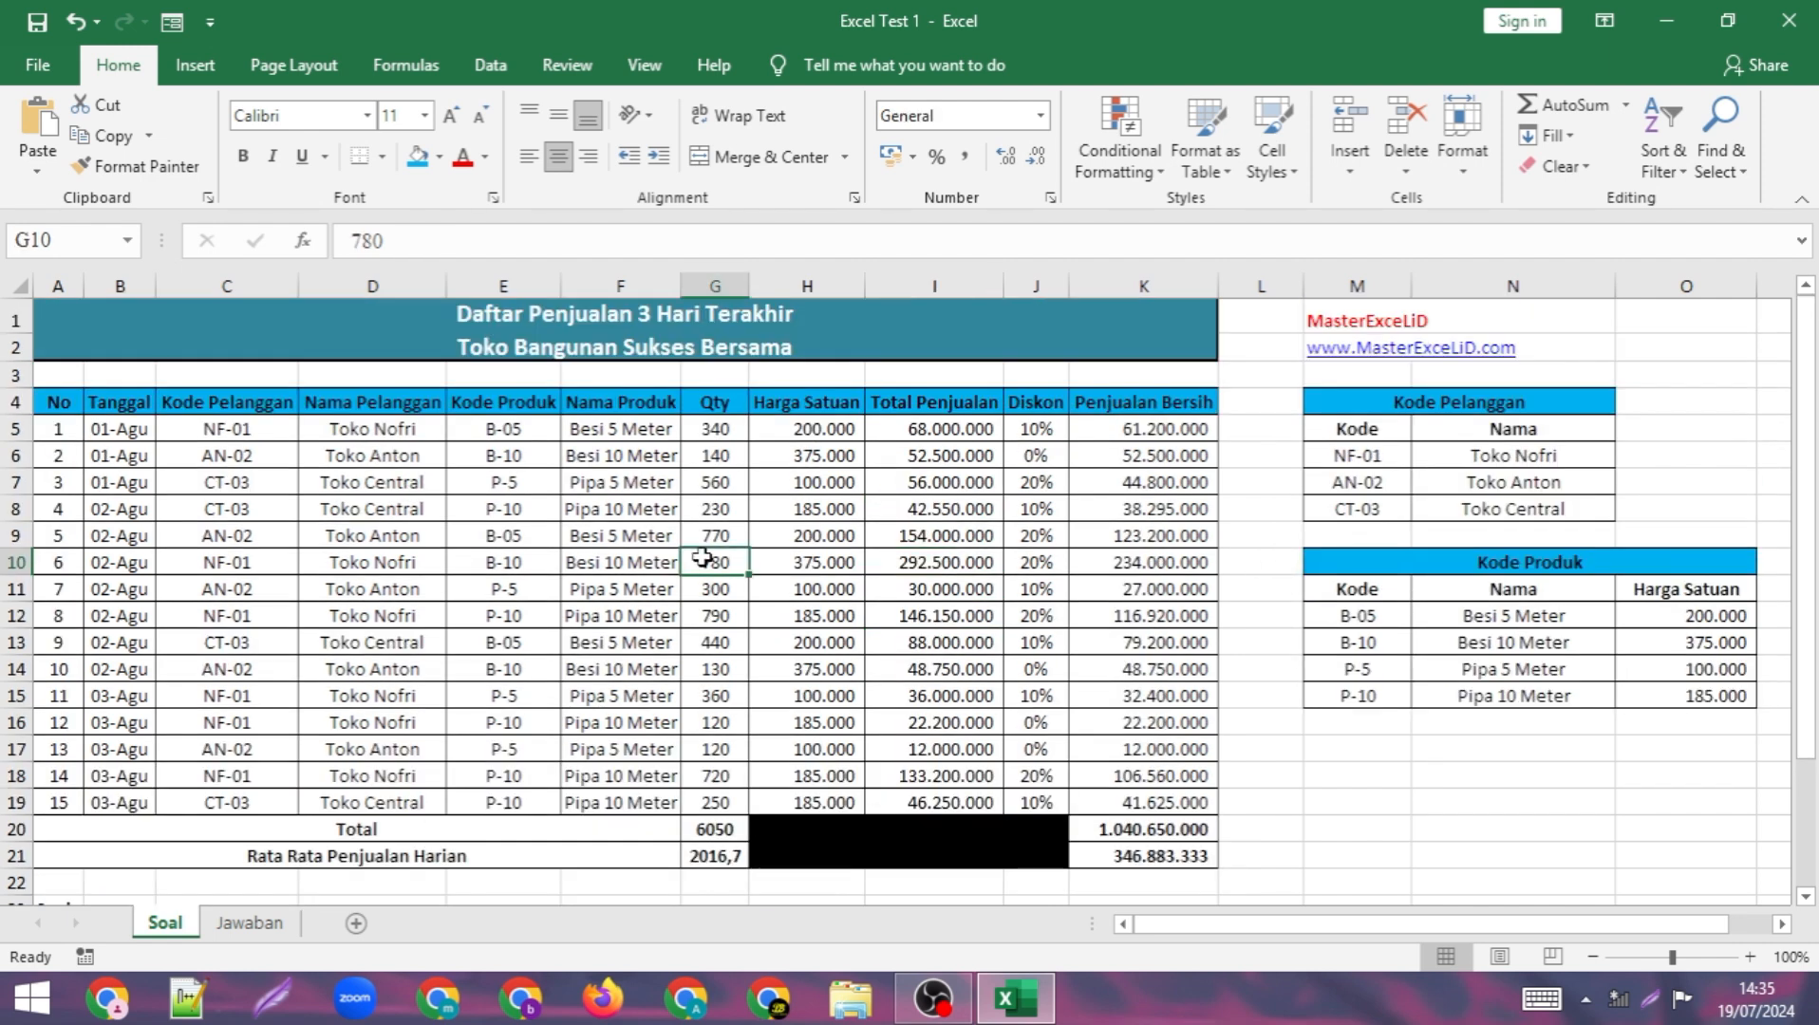
- Display the formulas in all cells, review them throughout the table, and switch back to showing values
{"action": "left_click", "coordinate": [1198, 585]}
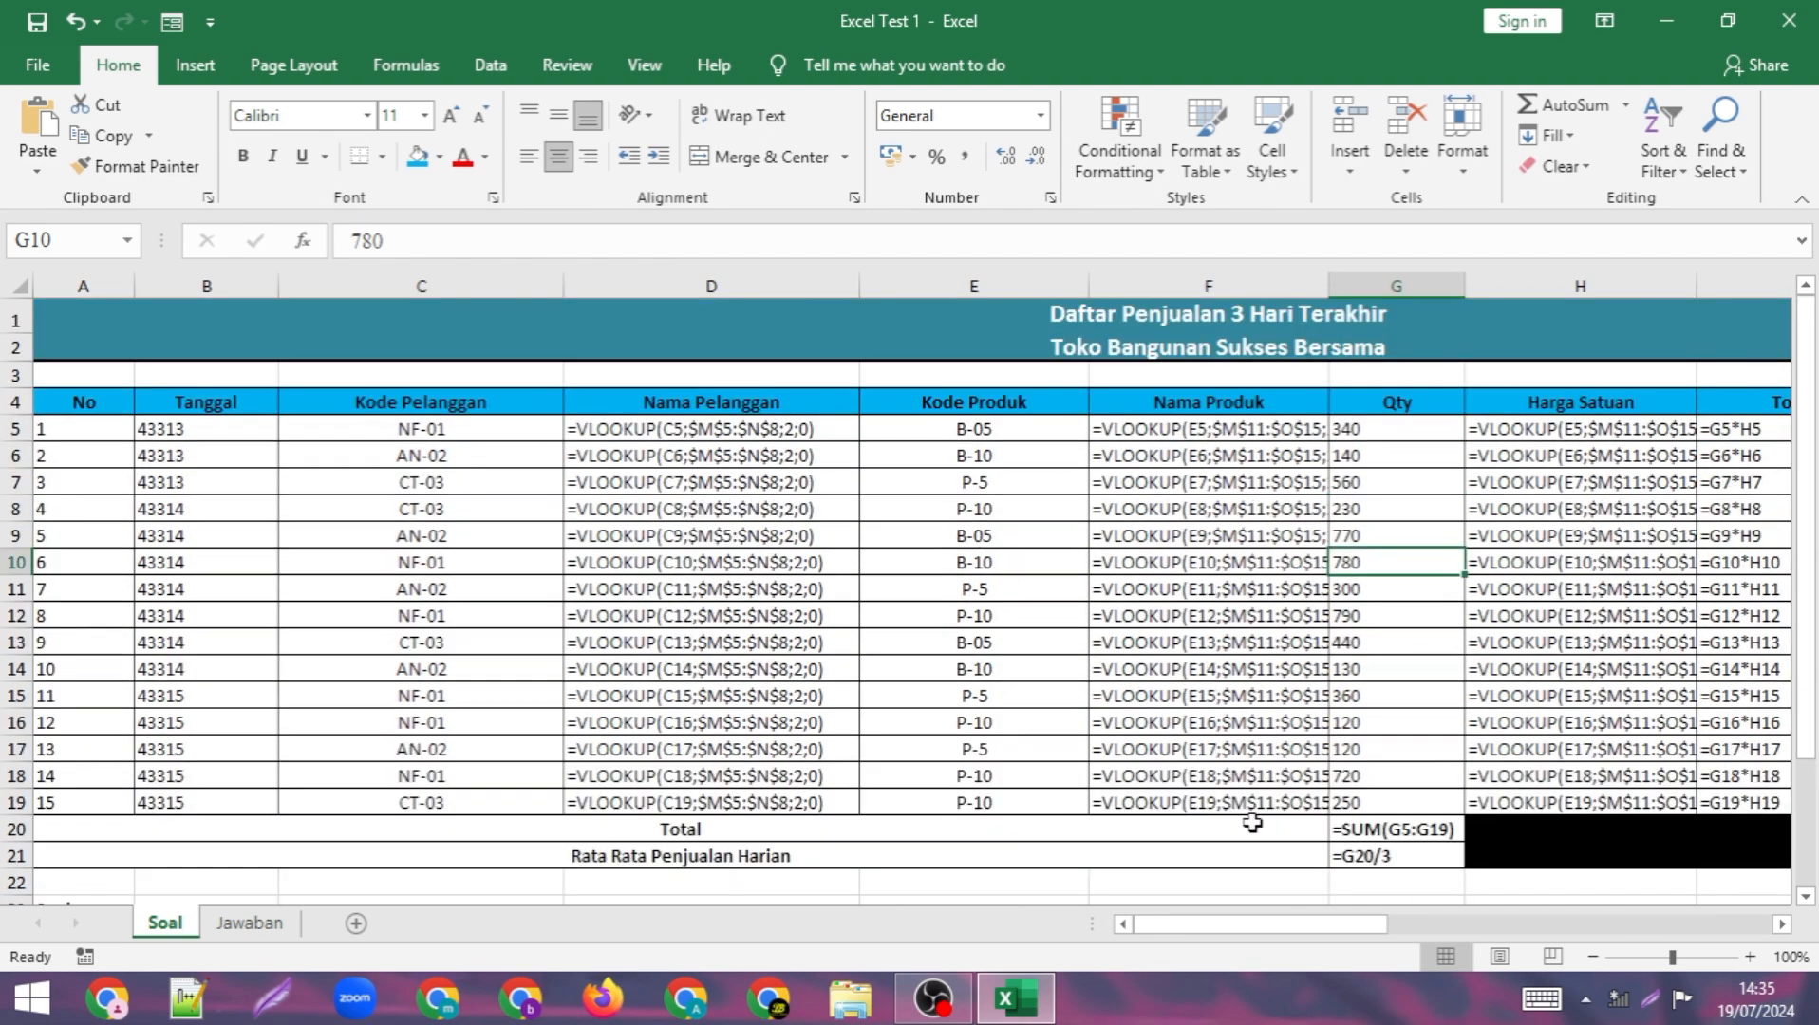
{"action": "left_click_drag", "start_coordinate": [1273, 923], "coordinate": [1165, 930]}
{"action": "scroll", "coordinate": [702, 568], "scroll_direction": "down", "scroll_amount": 6}
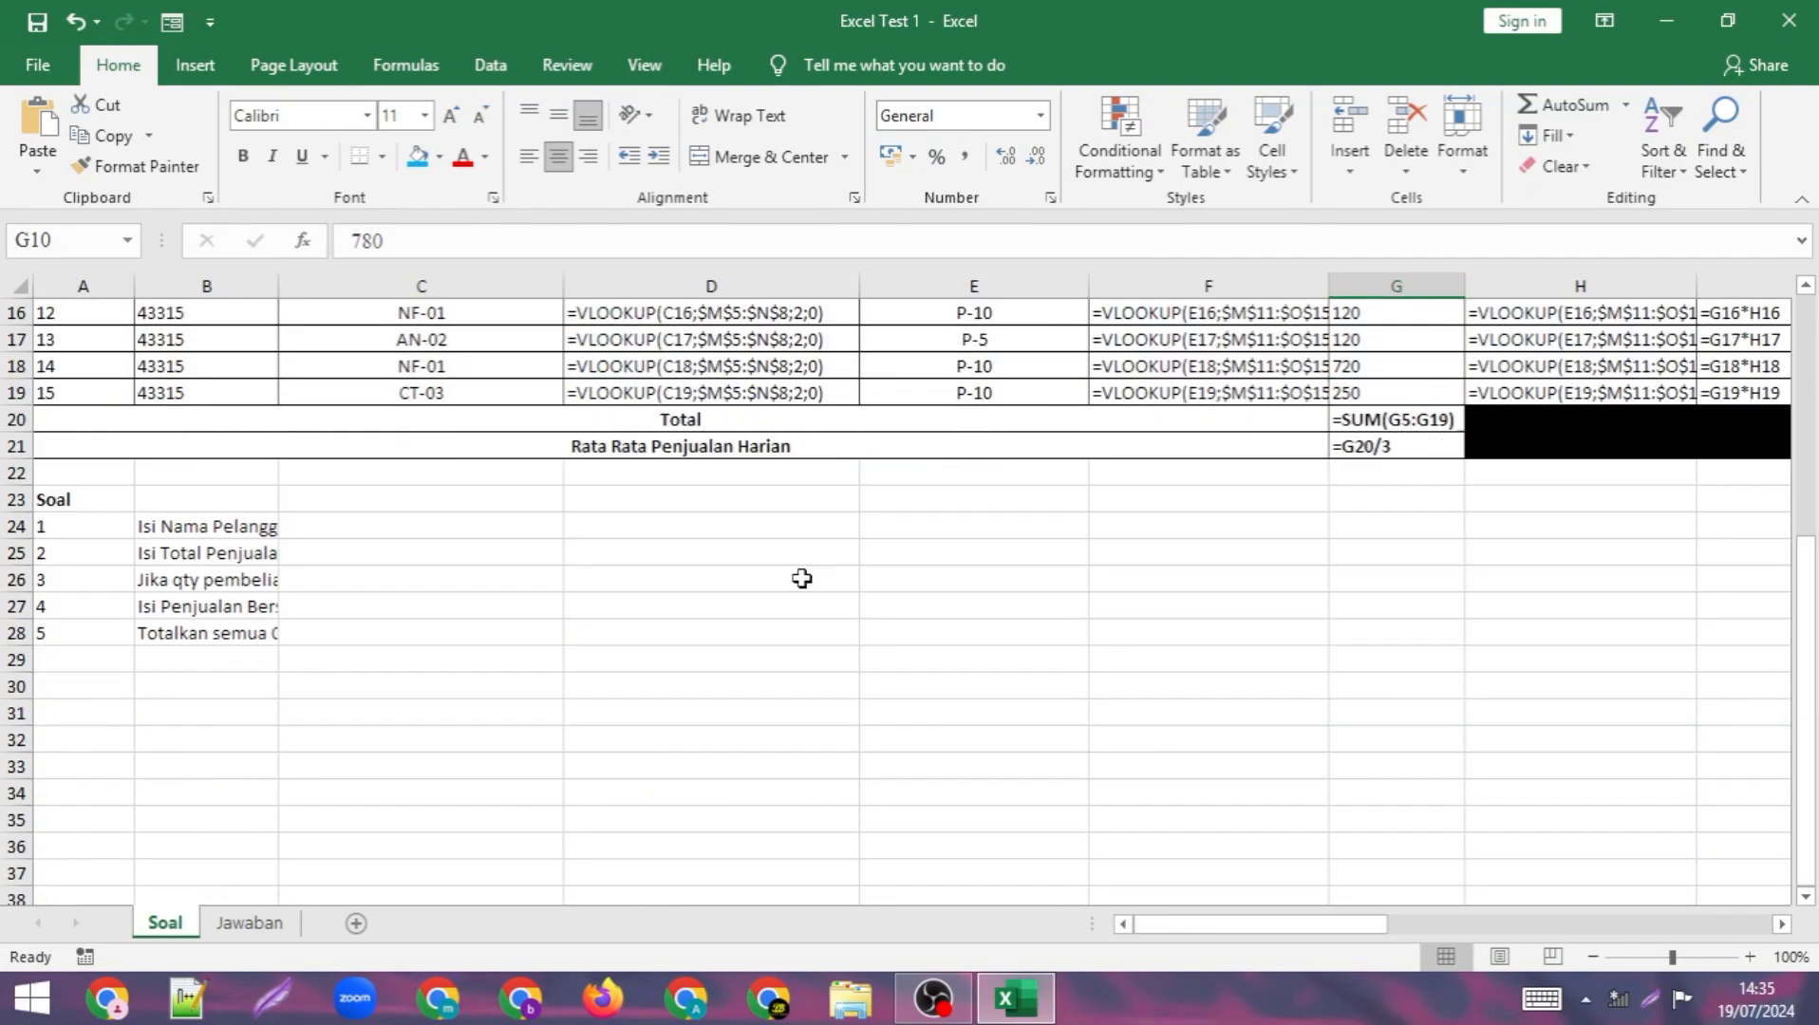
{"action": "scroll", "coordinate": [808, 579], "scroll_direction": "up", "scroll_amount": 6}
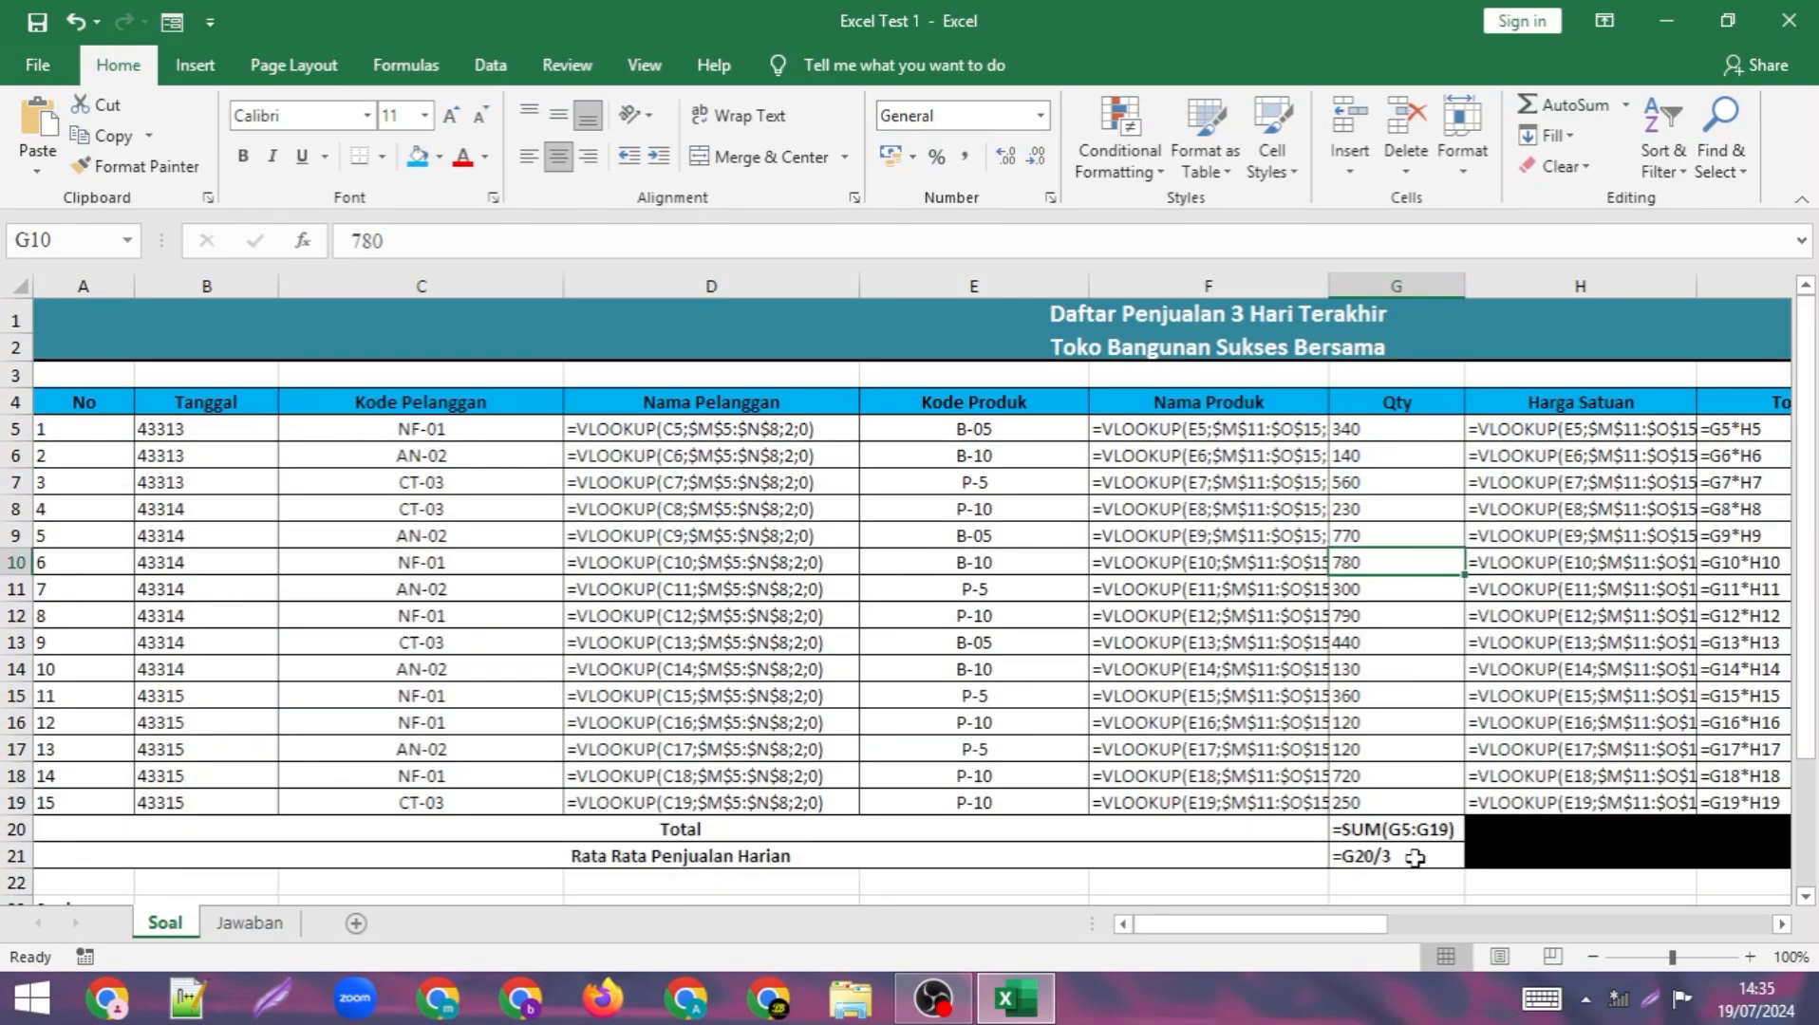
{"action": "left_click_drag", "start_coordinate": [1195, 929], "coordinate": [1049, 939]}
{"action": "key", "text": "ctrl+grave"}
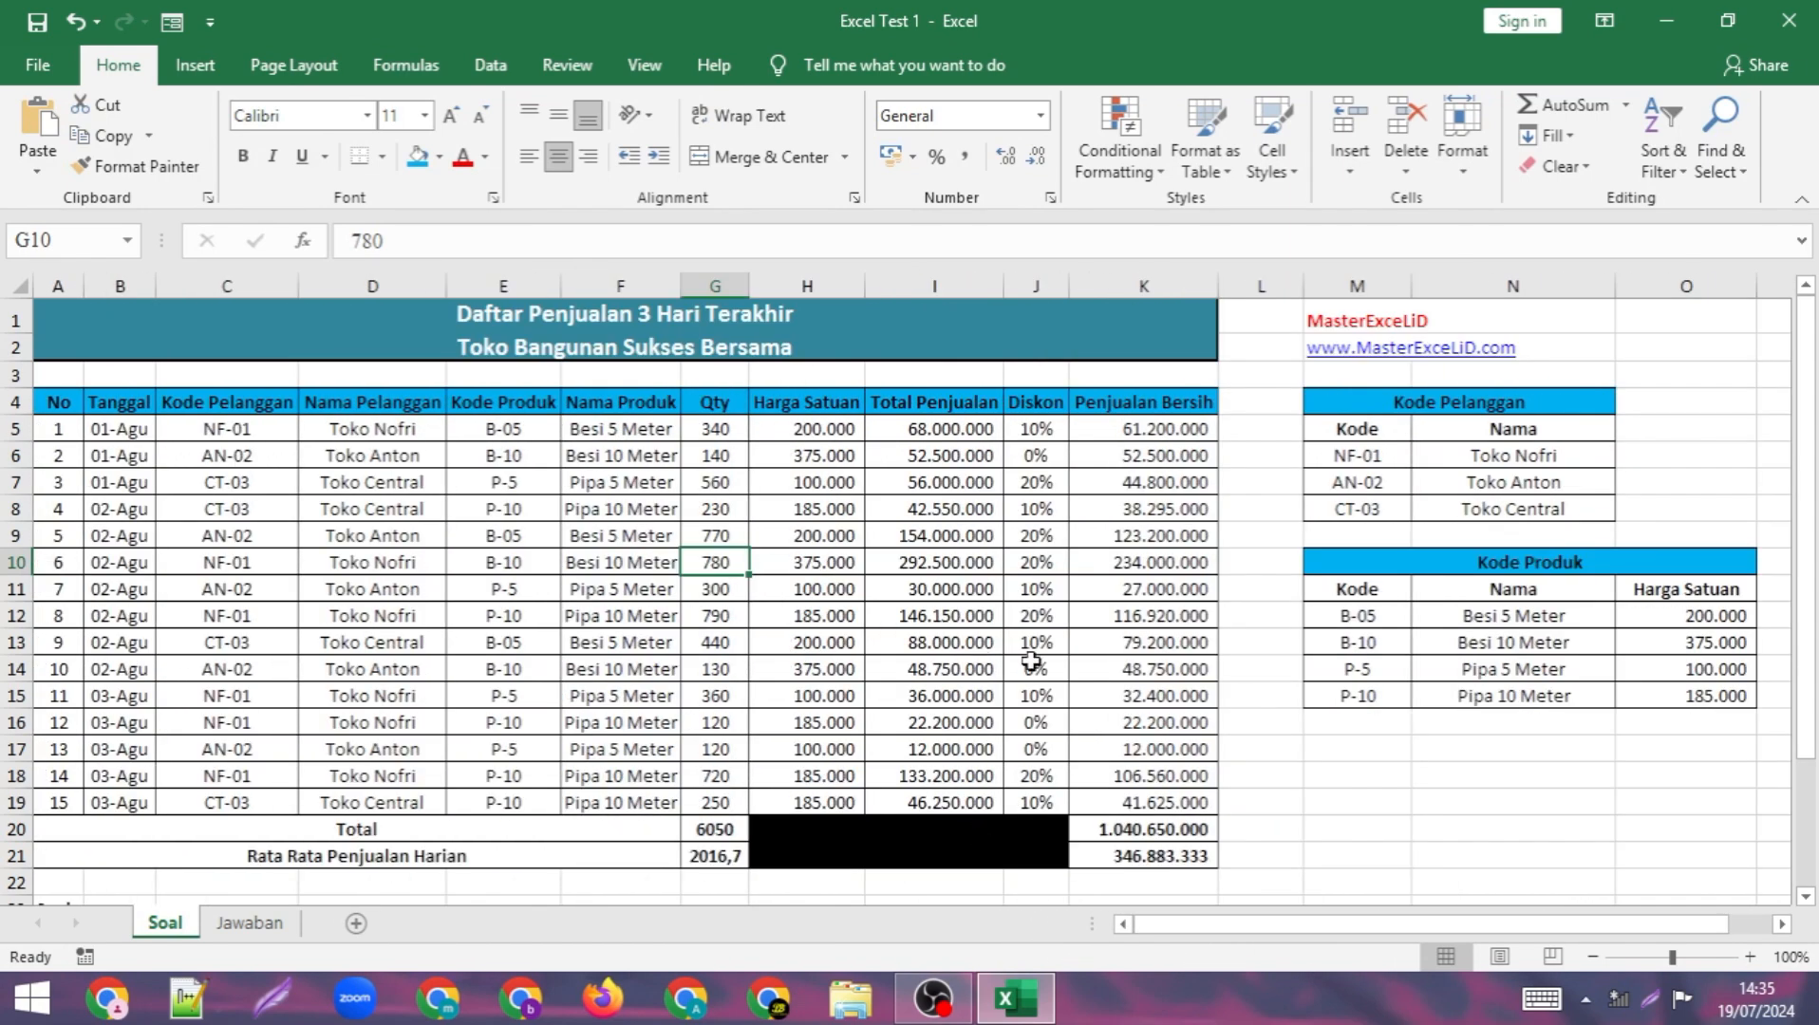
{"action": "left_click", "coordinate": [1282, 720]}
{"action": "left_click", "coordinate": [1248, 583]}
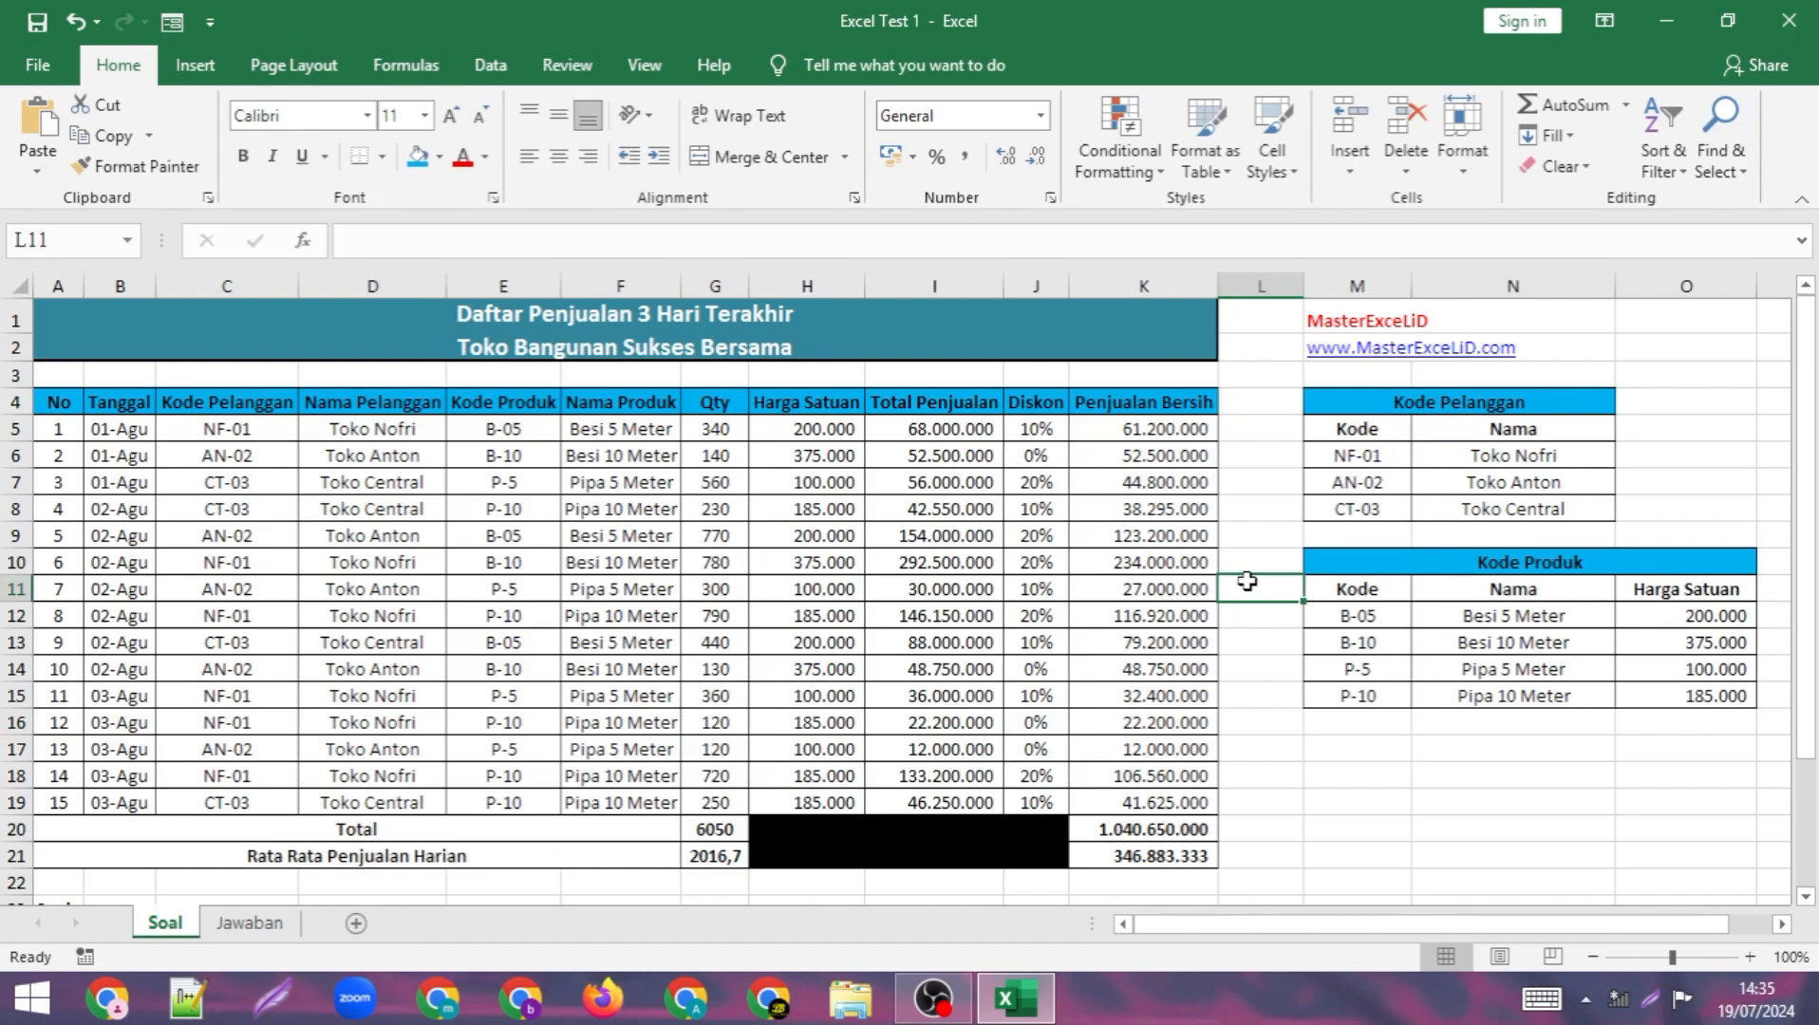